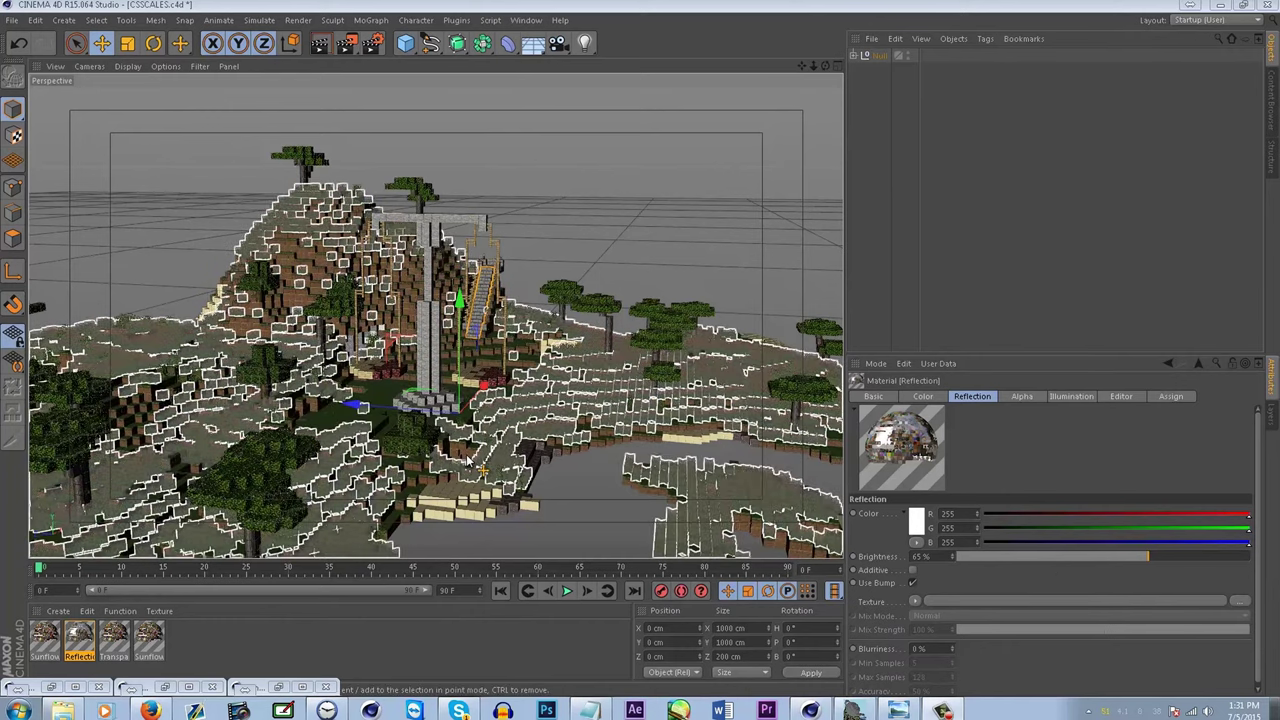
# - Examine the terrain, the scales structure and the stairway on the hill from several angles and distances
pyautogui.click(501, 529)
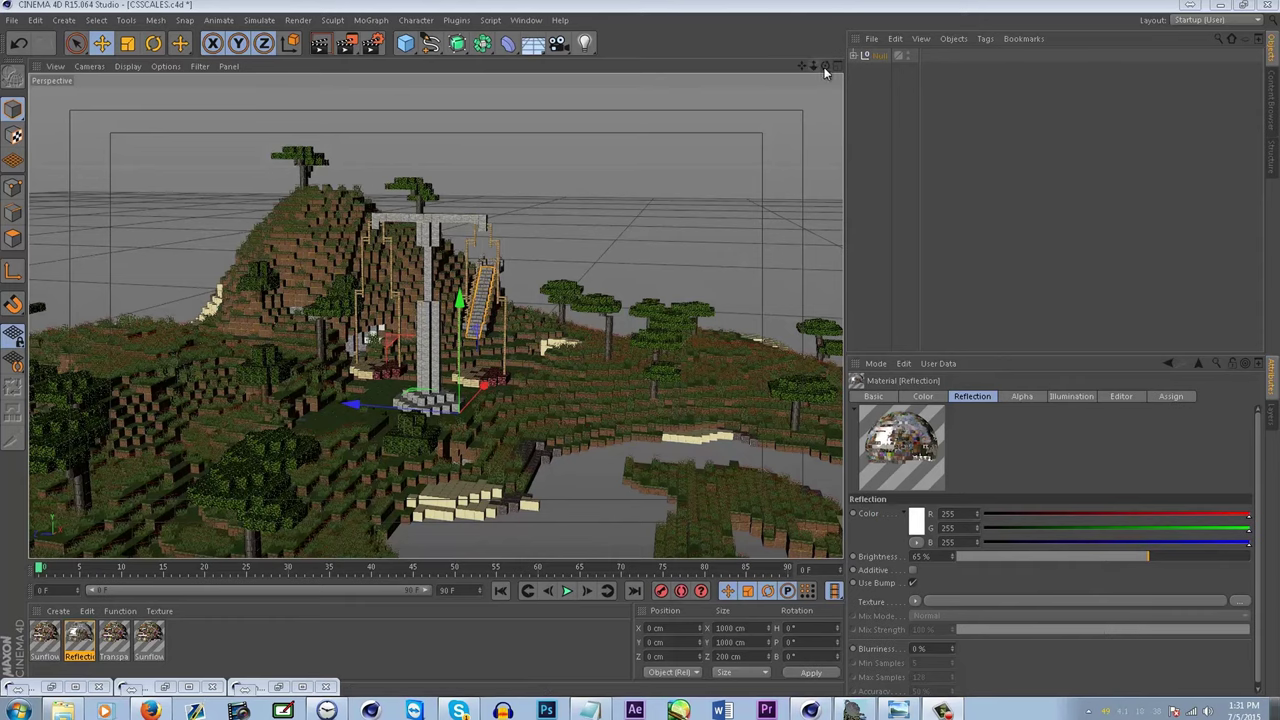
pyautogui.moveTo(827, 68)
pyautogui.mouseDown()
pyautogui.moveTo(895, 95)
pyautogui.moveTo(1007, 181)
pyautogui.moveTo(891, 243)
pyautogui.moveTo(700, 150)
pyautogui.moveTo(666, 62)
pyautogui.moveTo(783, 56)
pyautogui.moveTo(853, 117)
pyautogui.moveTo(713, 104)
pyautogui.moveTo(647, 116)
pyautogui.moveTo(730, 162)
pyautogui.moveTo(828, 73)
pyautogui.mouseUp()
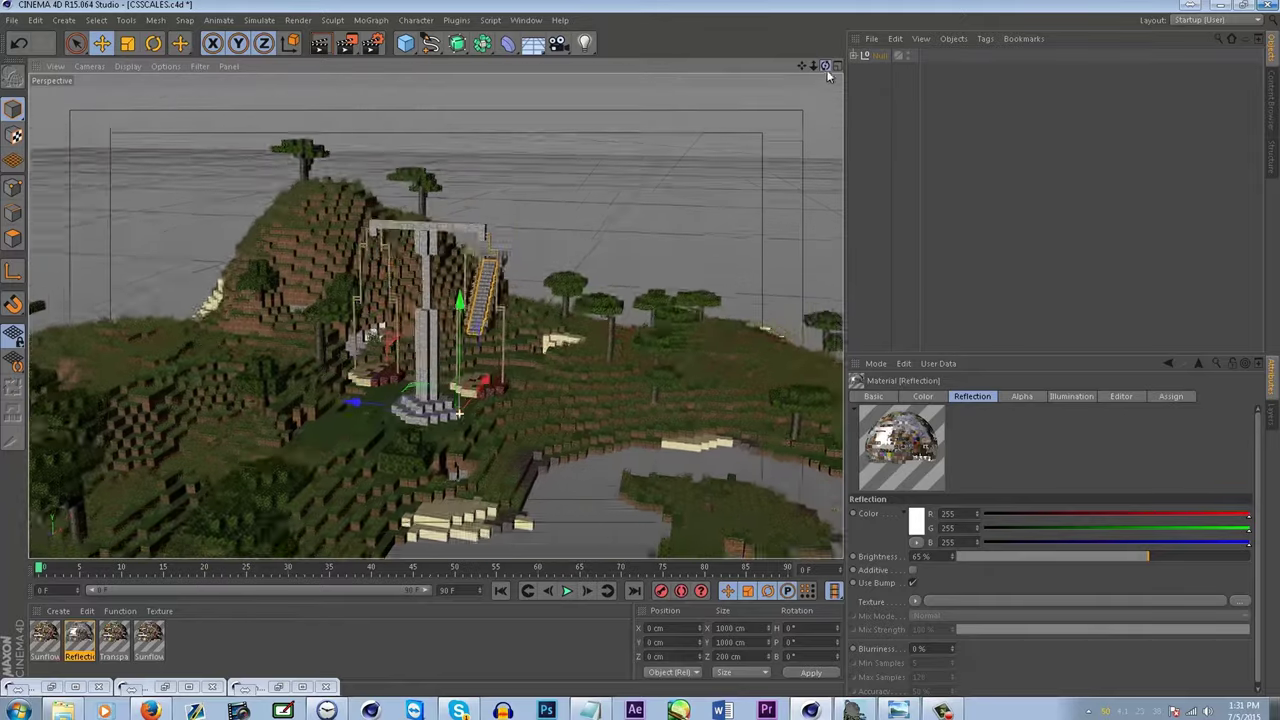
pyautogui.scroll(3, 530, 427)
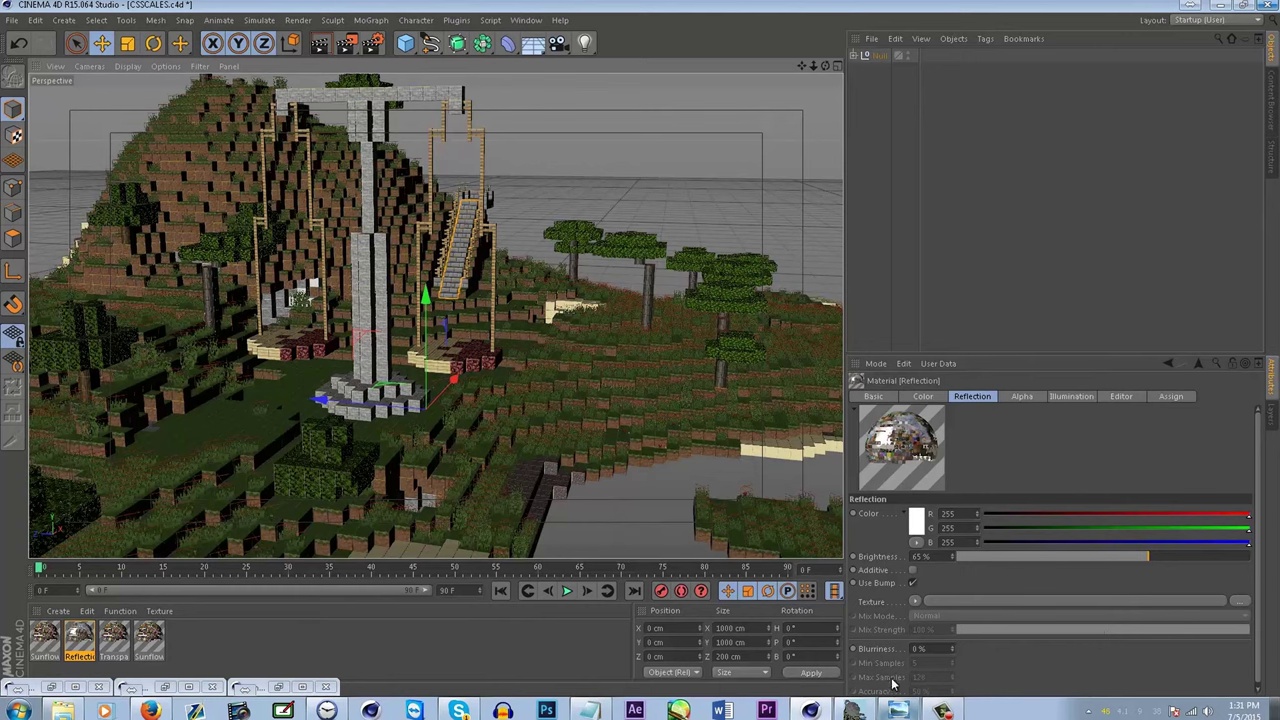
pyautogui.scroll(-4, 290, 472)
pyautogui.moveTo(290, 478); pyautogui.dragTo(312, 414)
pyautogui.scroll(9, 300, 428)
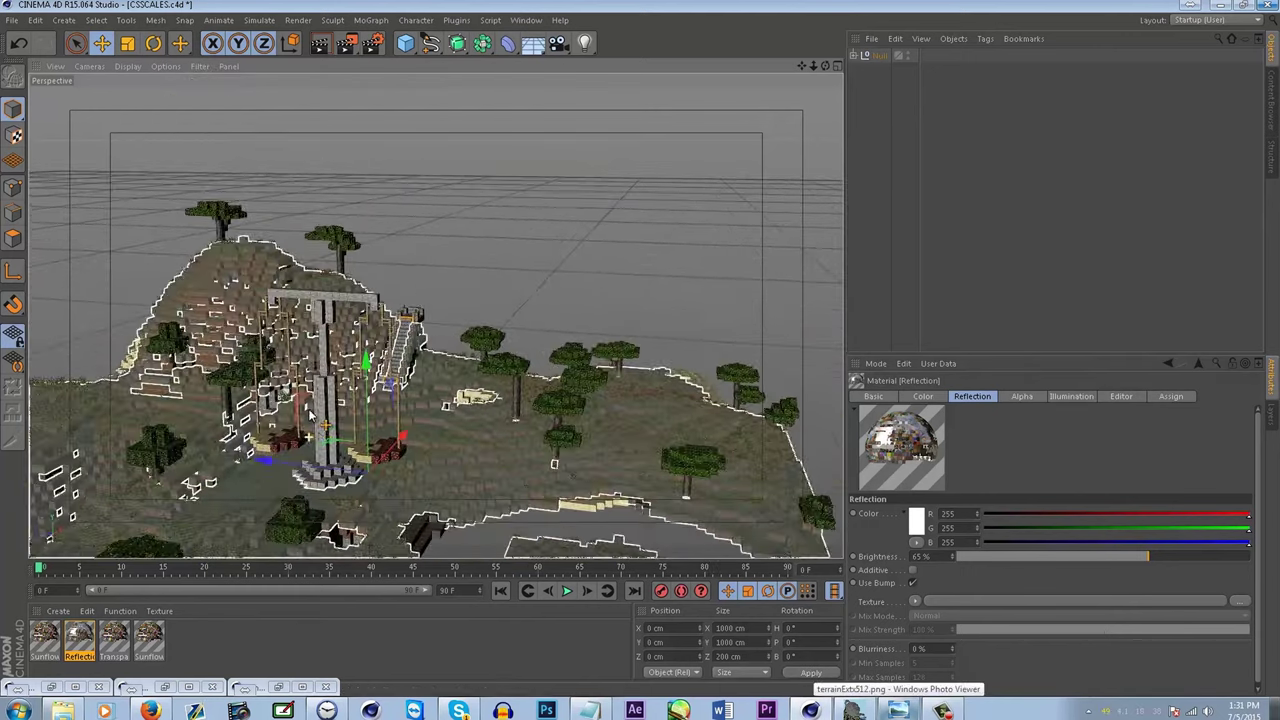
pyautogui.scroll(3, 286, 446)
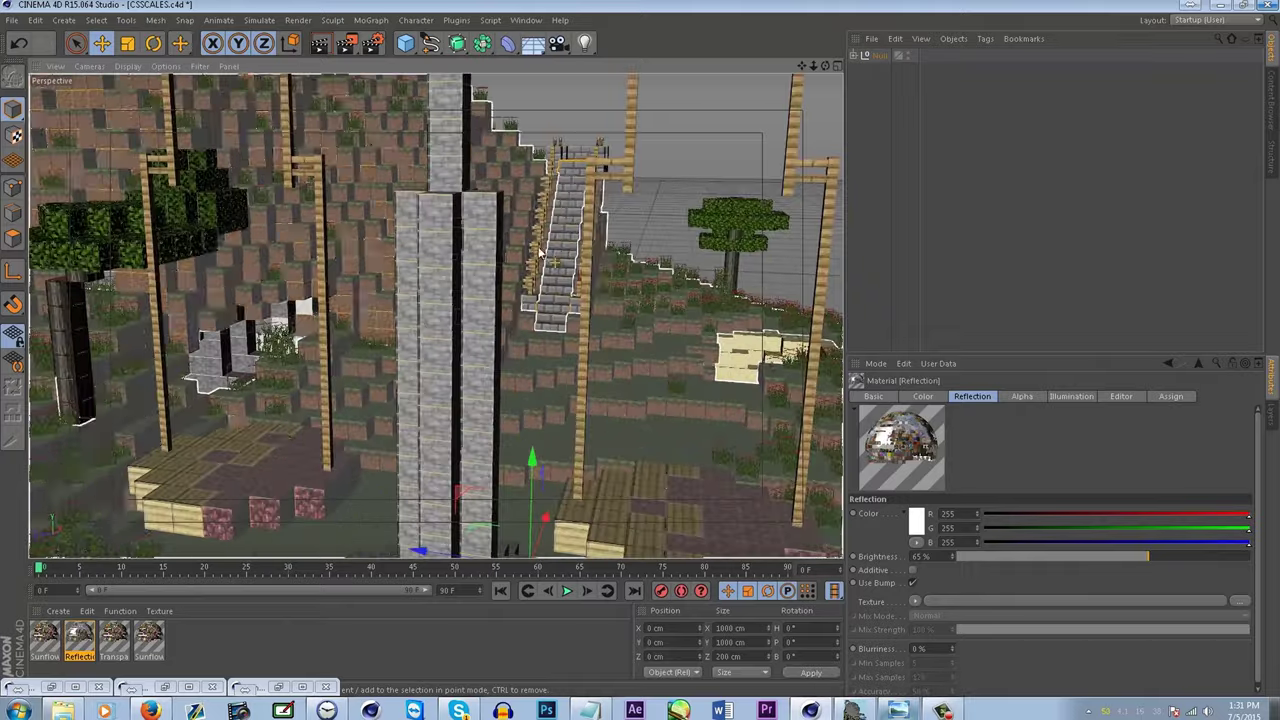
pyautogui.moveTo(801, 68); pyautogui.dragTo(615, 218)
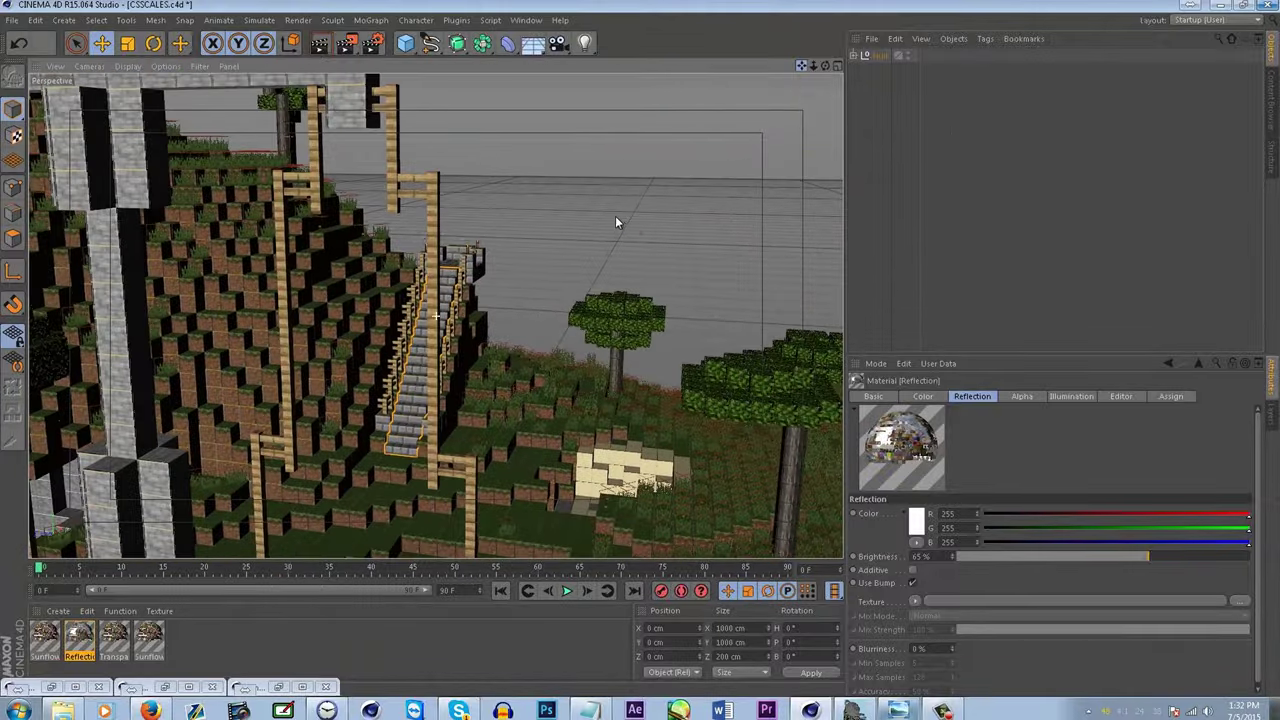
pyautogui.click(531, 227)
pyautogui.scroll(-2, 535, 358)
pyautogui.scroll(-6, 535, 358)
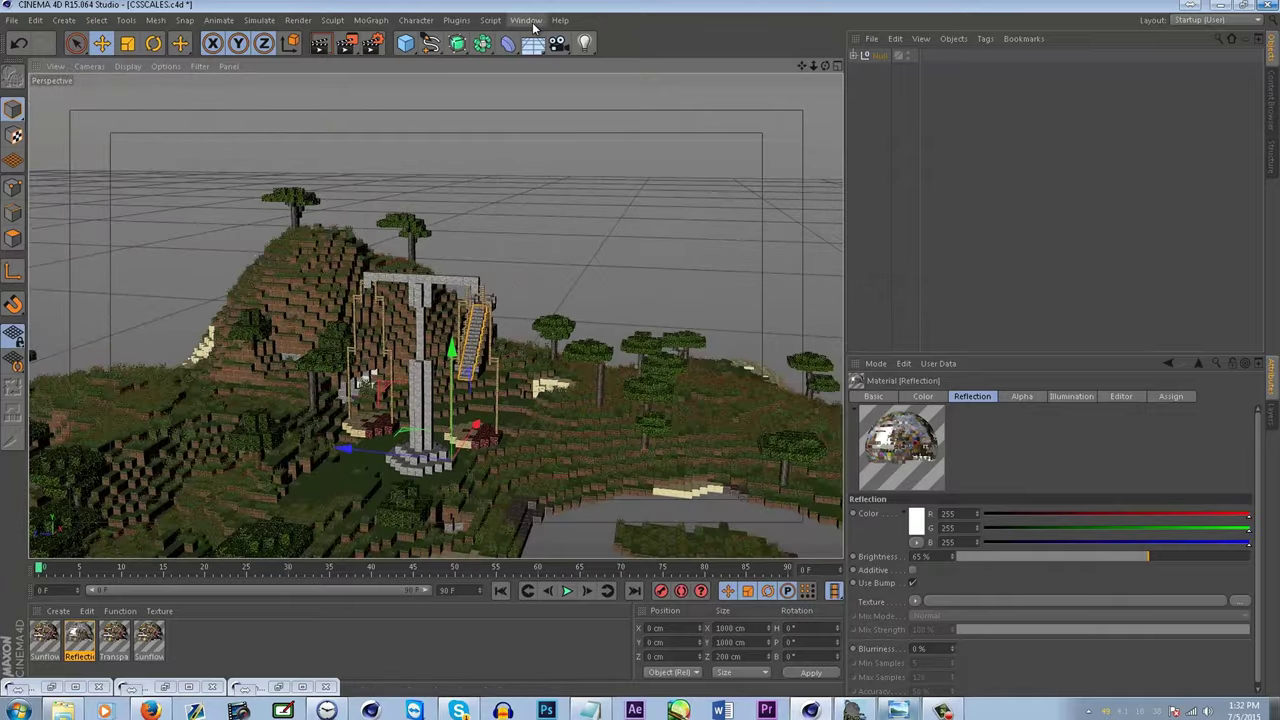
# - Open the Content Browser and look through the presets in the CONSOLIDATED PRESETS - June UPDATE! folder
pyautogui.click(530, 22)
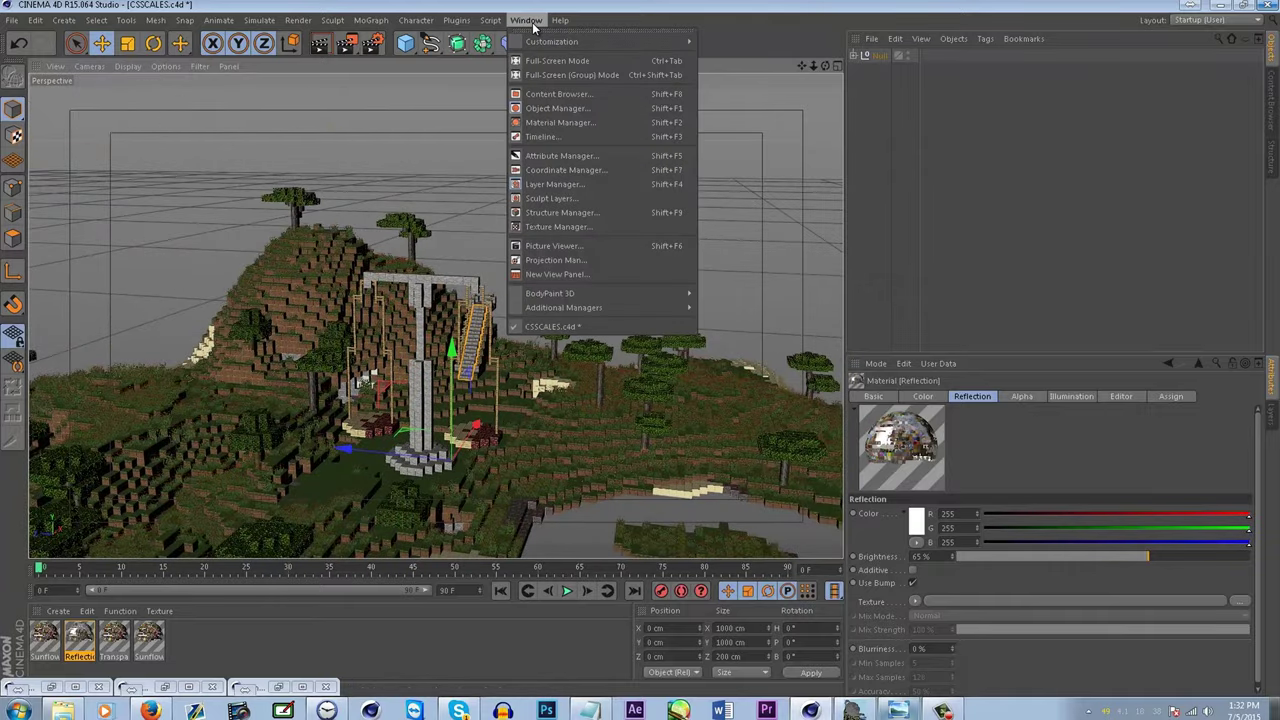
pyautogui.click(578, 97)
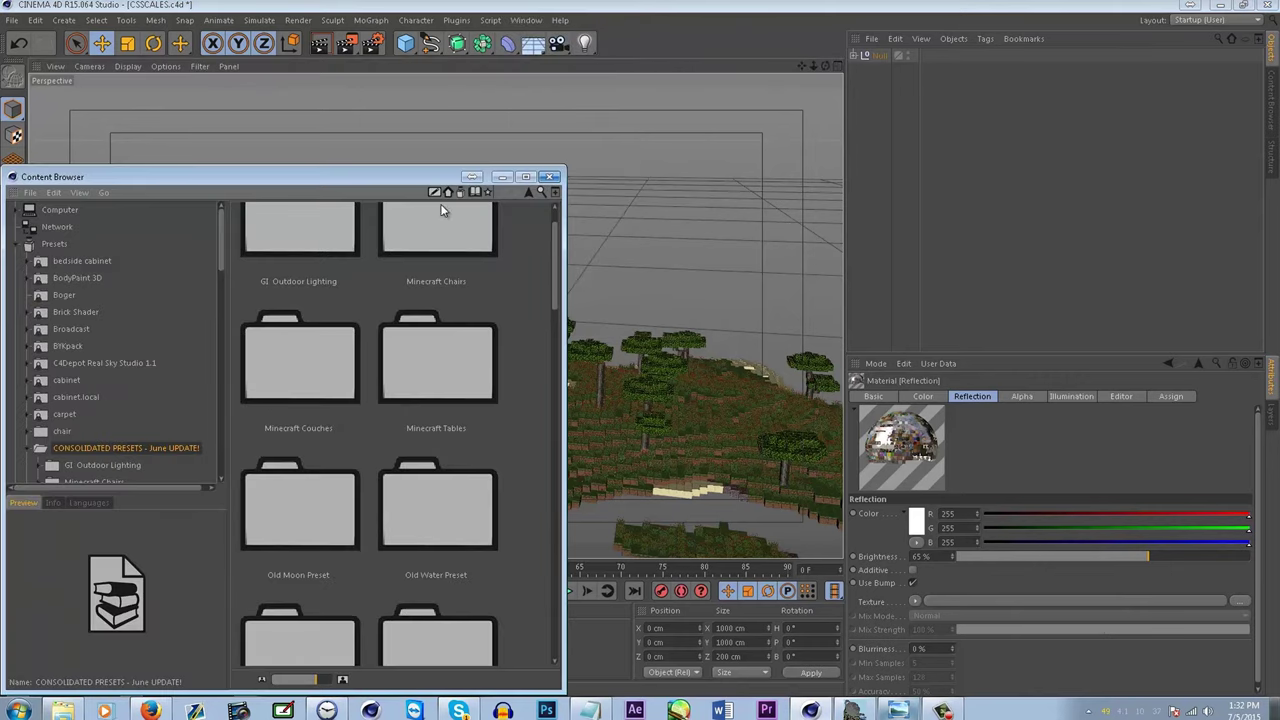
pyautogui.moveTo(445, 177); pyautogui.dragTo(452, 87)
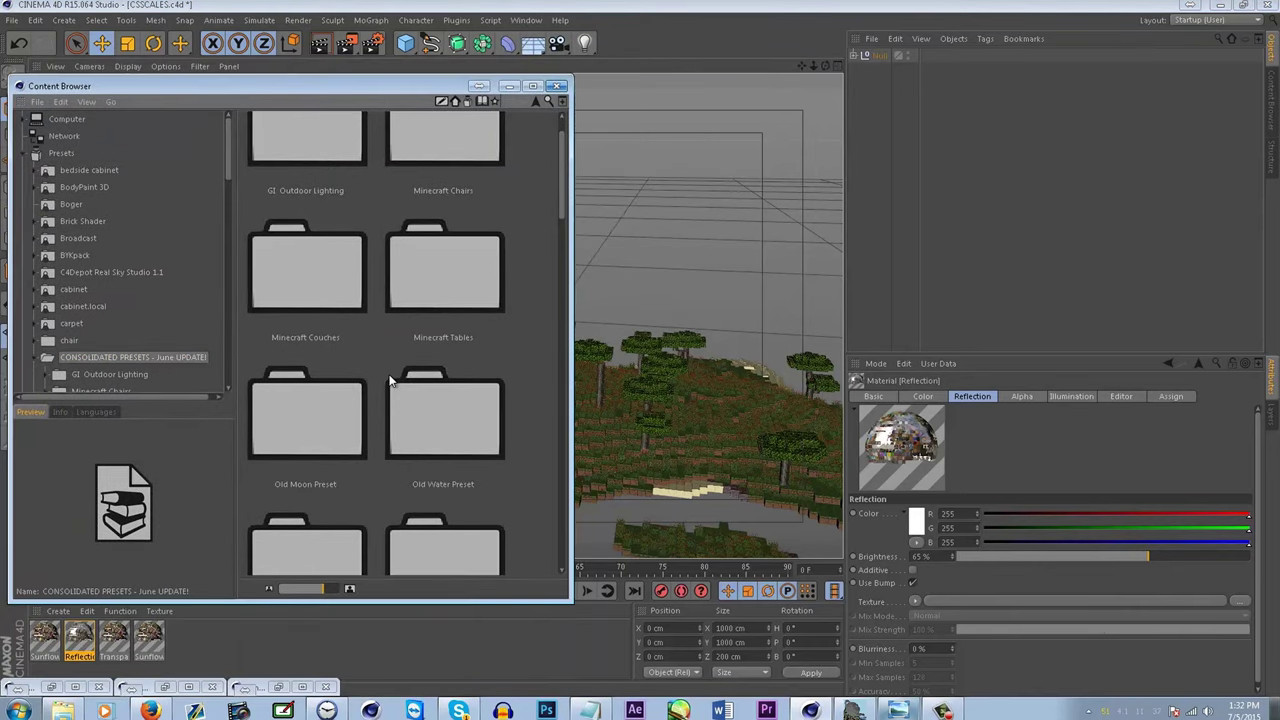
pyautogui.scroll(-5, 395, 370)
pyautogui.scroll(-3, 392, 370)
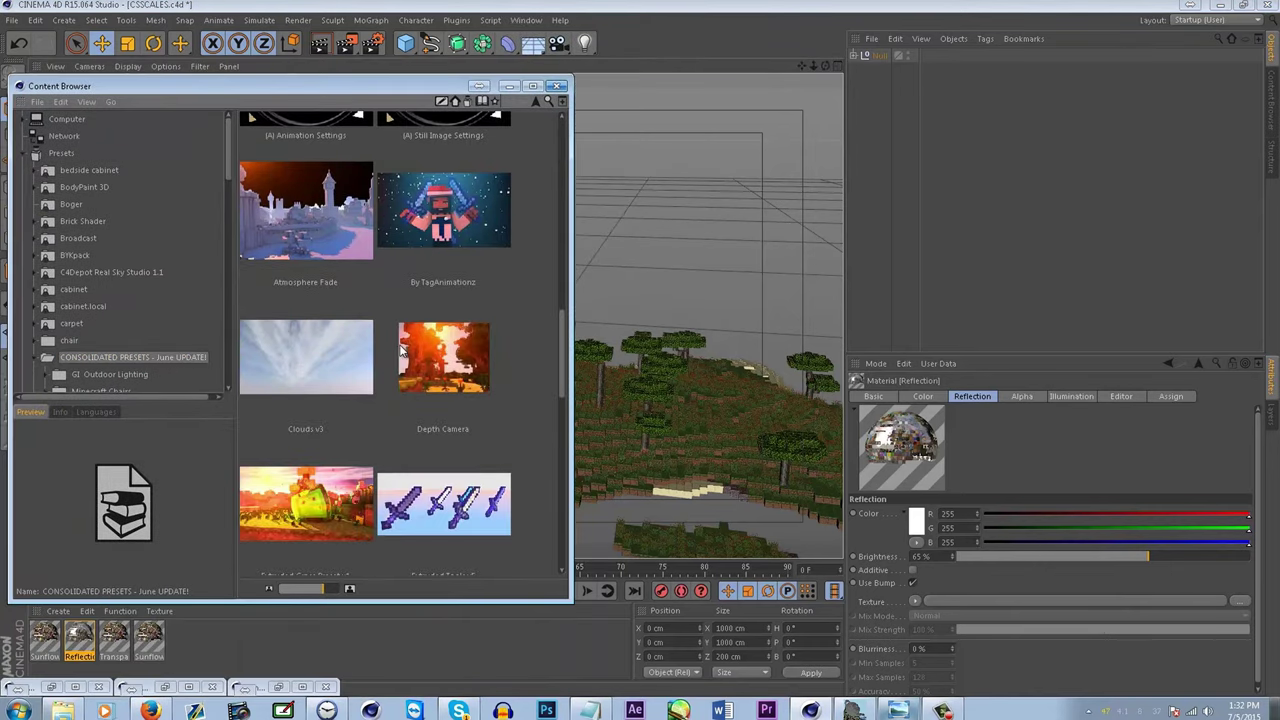
pyautogui.scroll(-2, 400, 360)
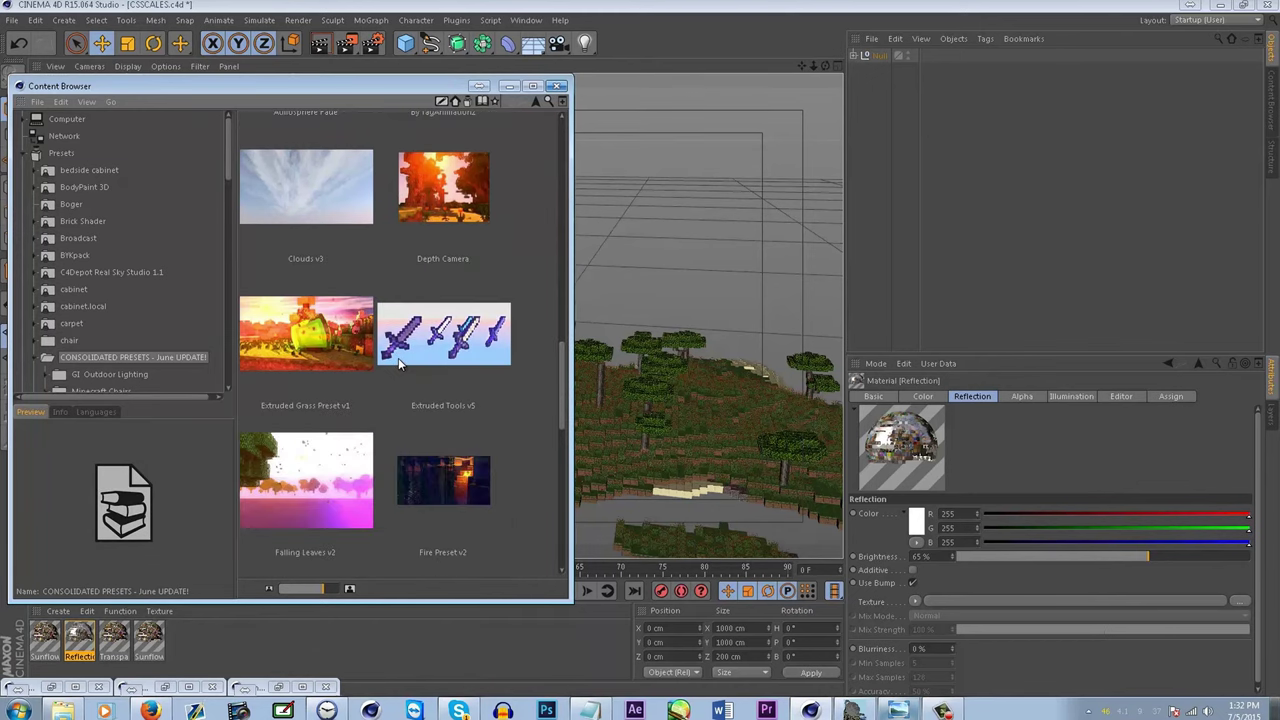
pyautogui.scroll(-4, 379, 360)
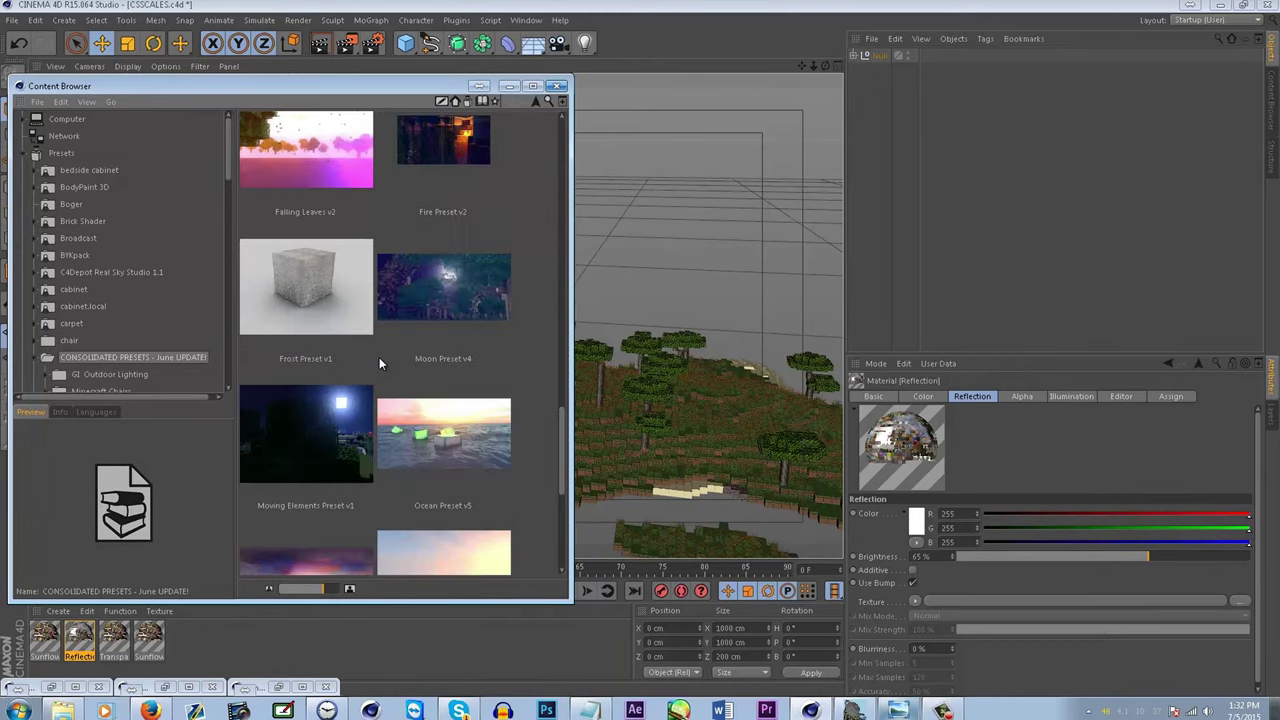
pyautogui.scroll(-4, 380, 364)
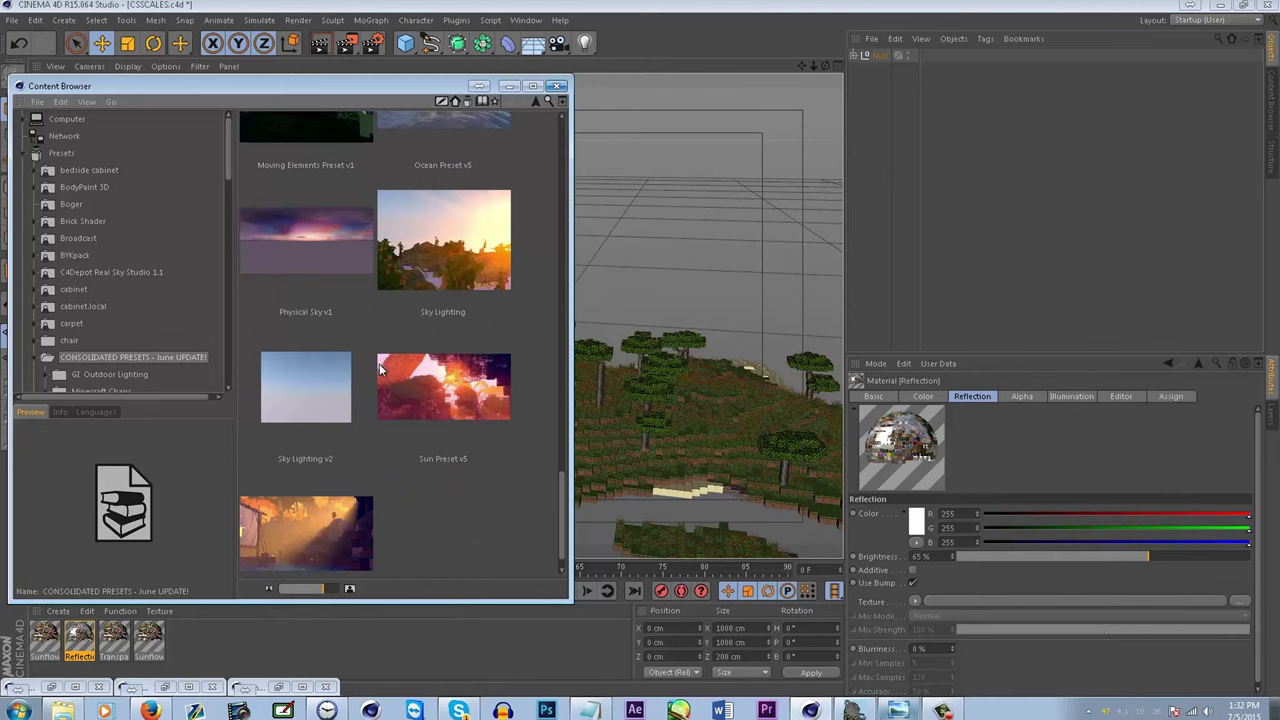
pyautogui.scroll(1, 394, 442)
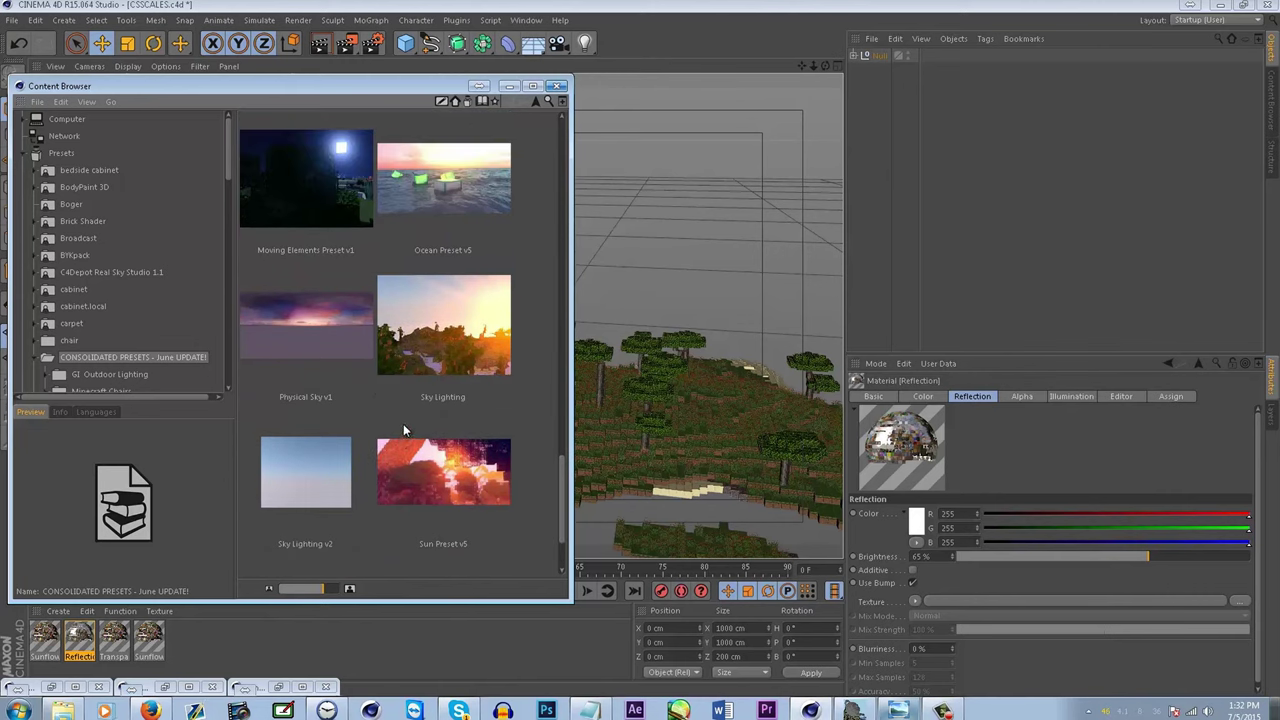
pyautogui.scroll(4, 403, 424)
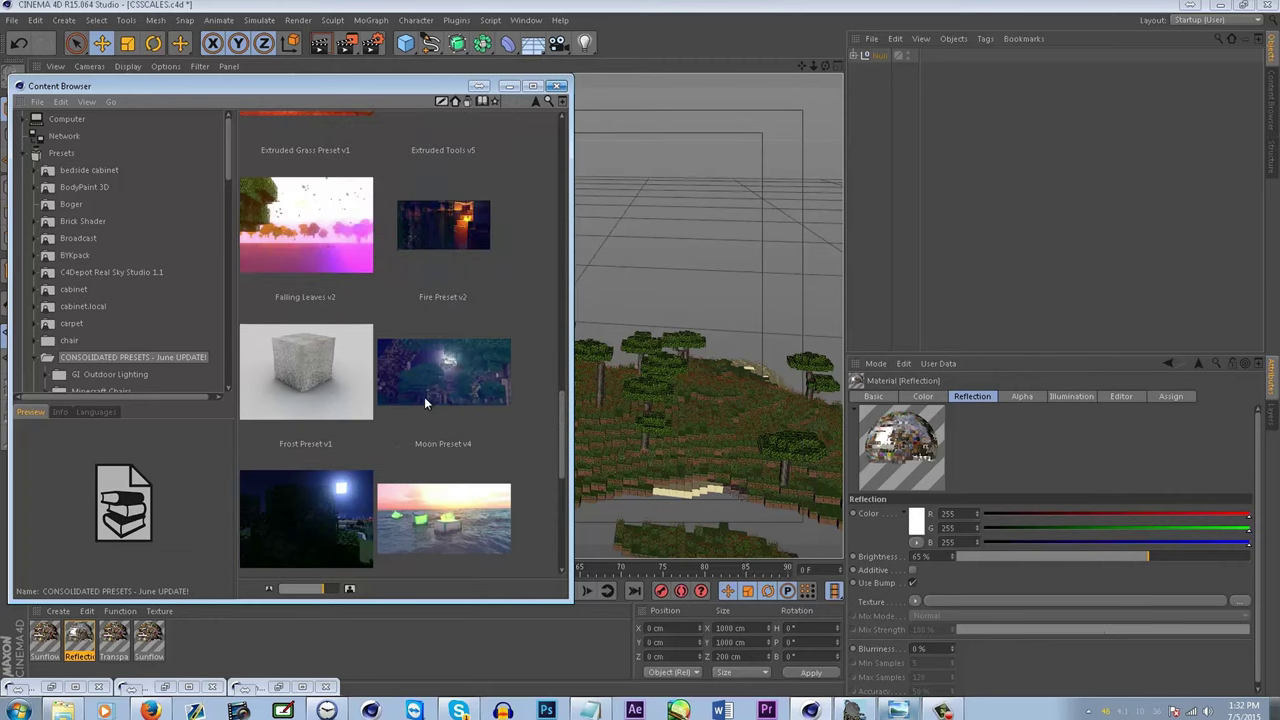
pyautogui.scroll(3, 425, 400)
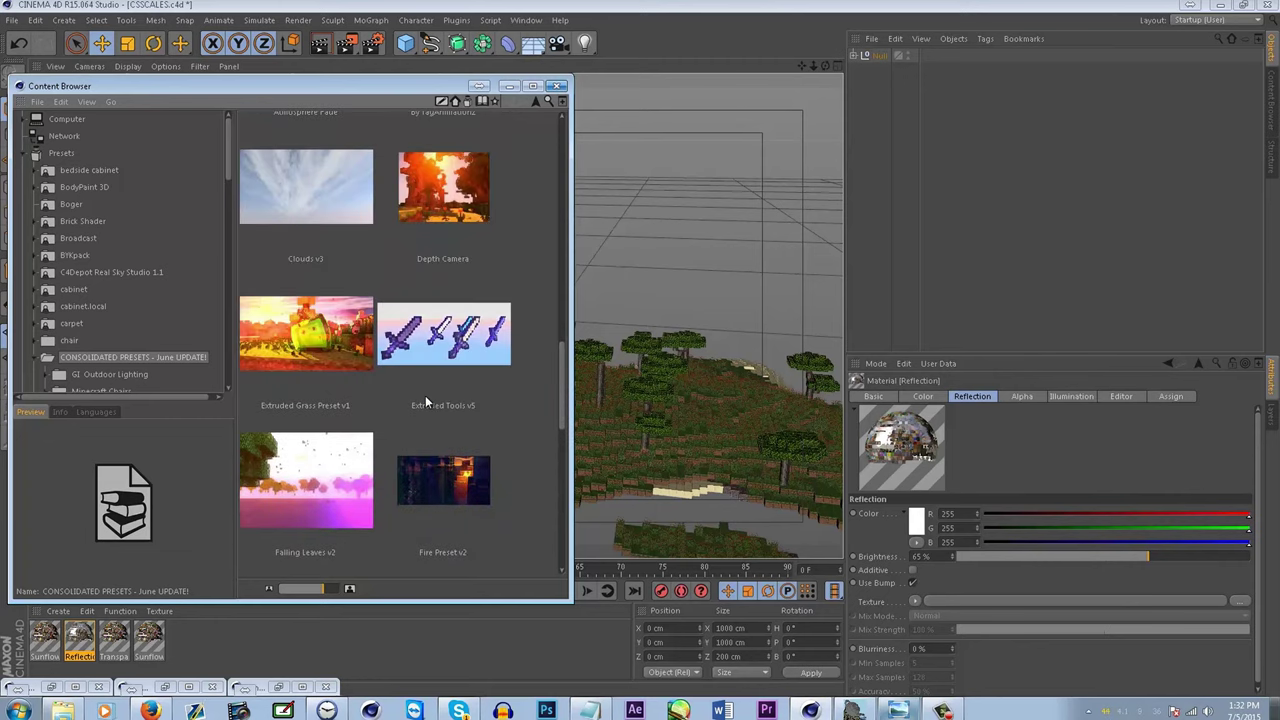
pyautogui.scroll(2, 425, 395)
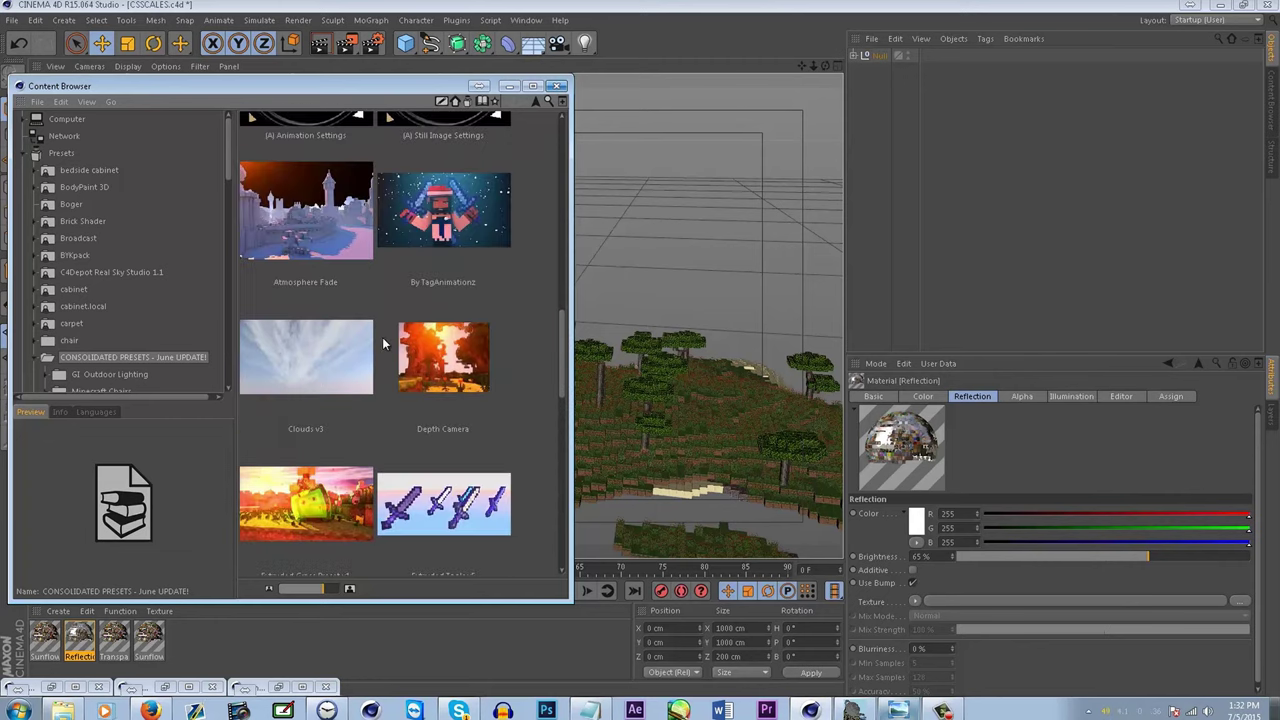
pyautogui.scroll(3, 382, 337)
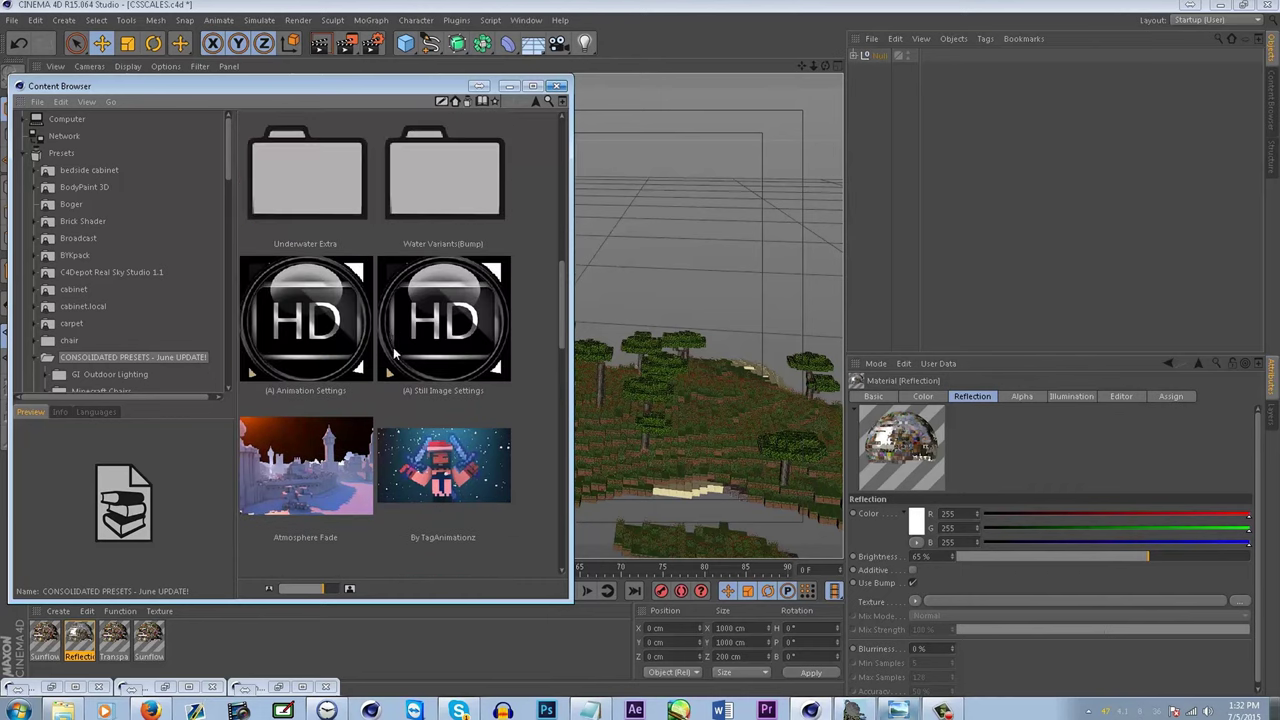
pyautogui.scroll(5, 410, 285)
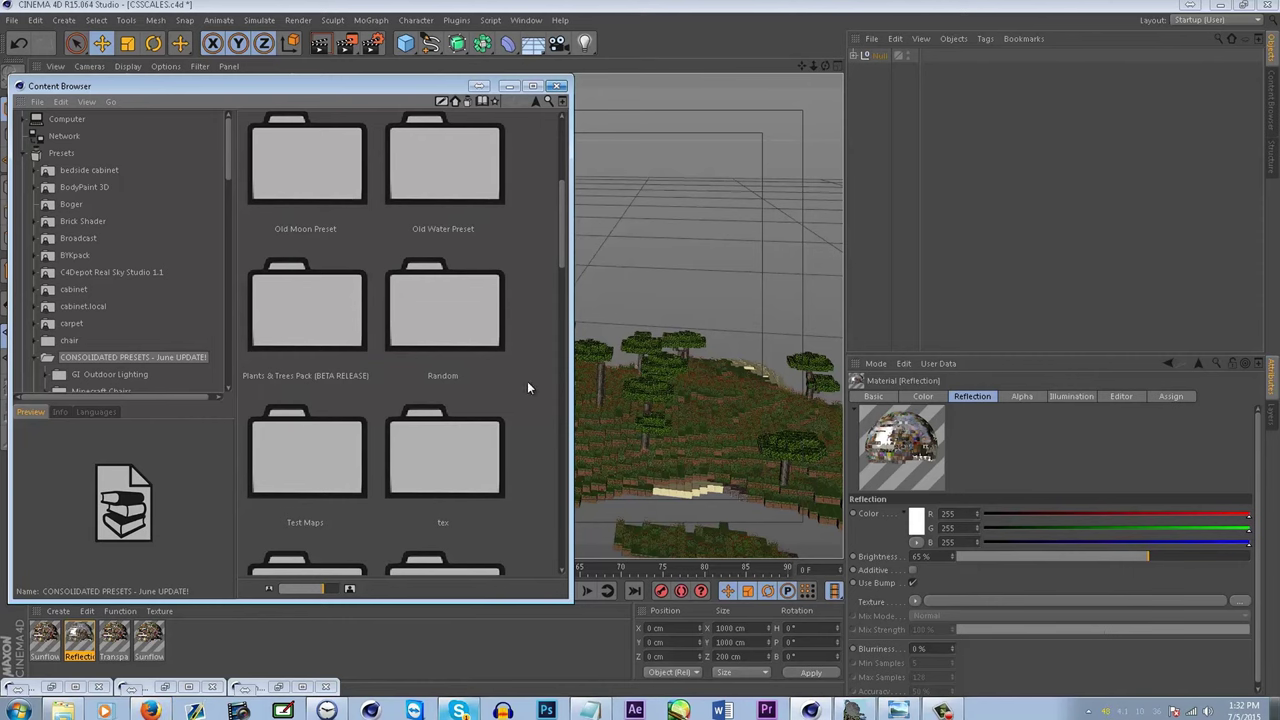
pyautogui.click(494, 280)
pyautogui.scroll(3, 494, 280)
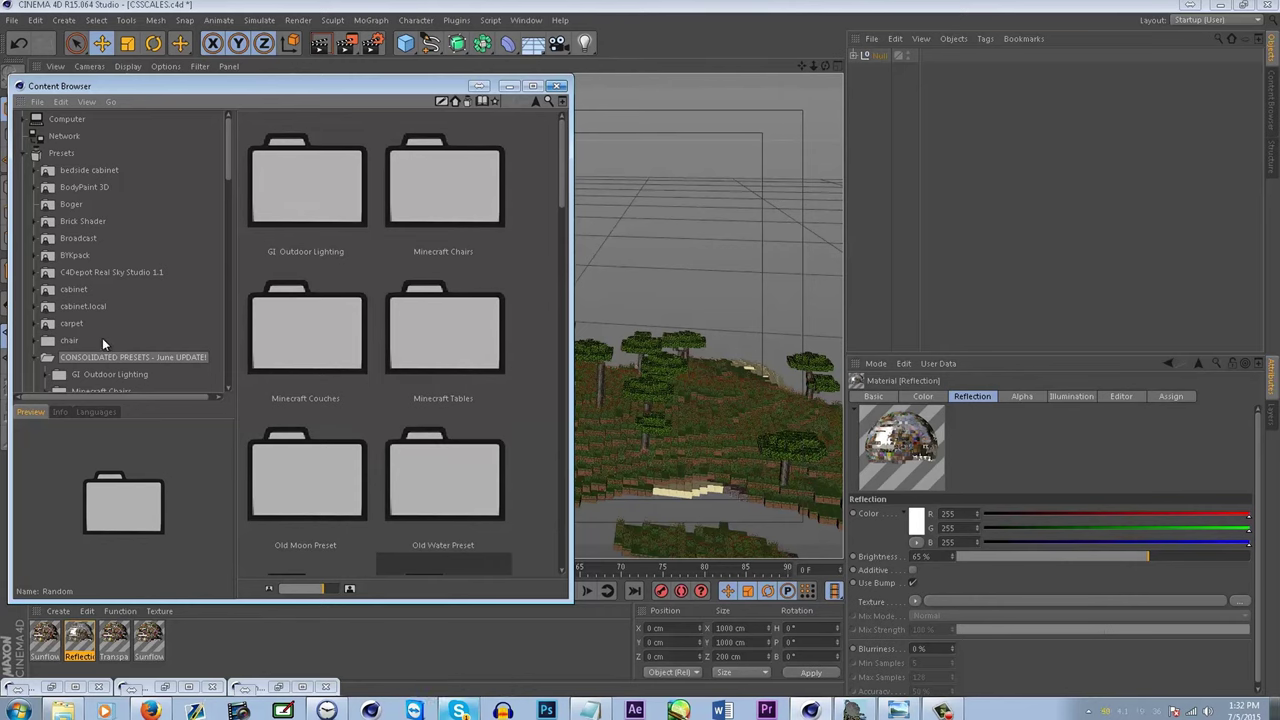
# - Add the Sky preset from the GI Outdoor Lighting folder to the scene and check it against the terrain
pyautogui.doubleClick(276, 202)
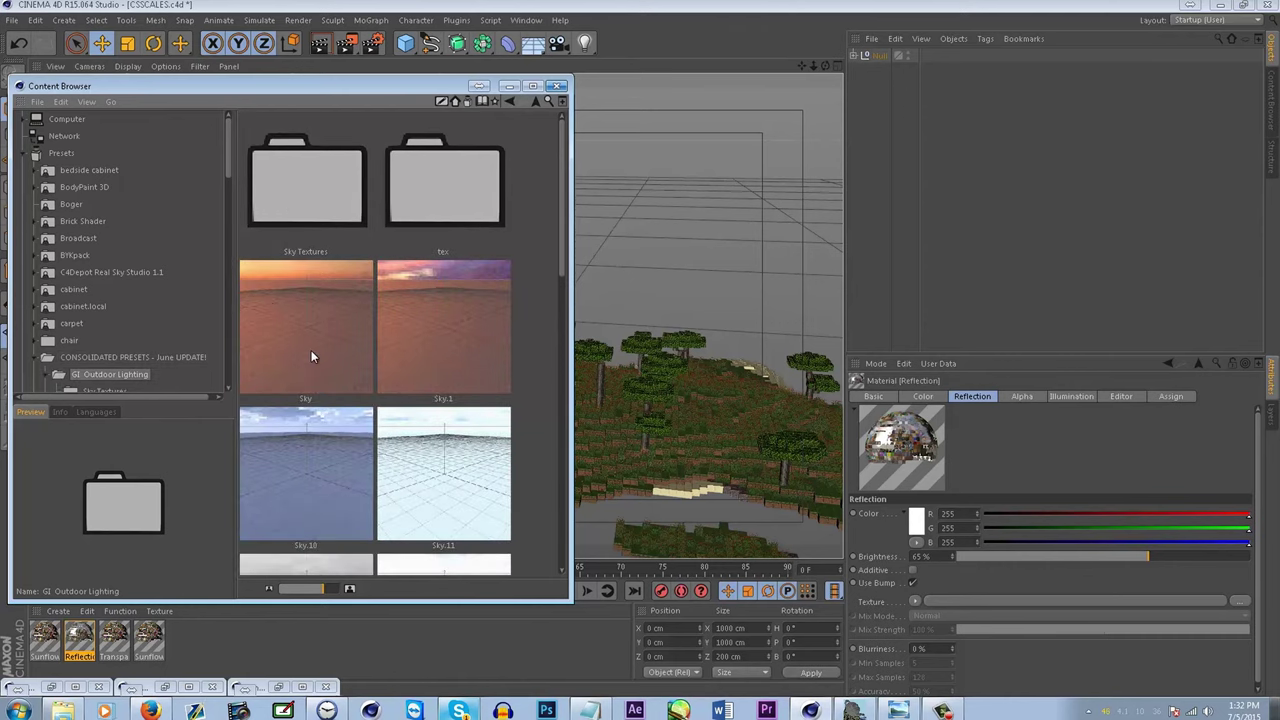
pyautogui.scroll(-5, 374, 453)
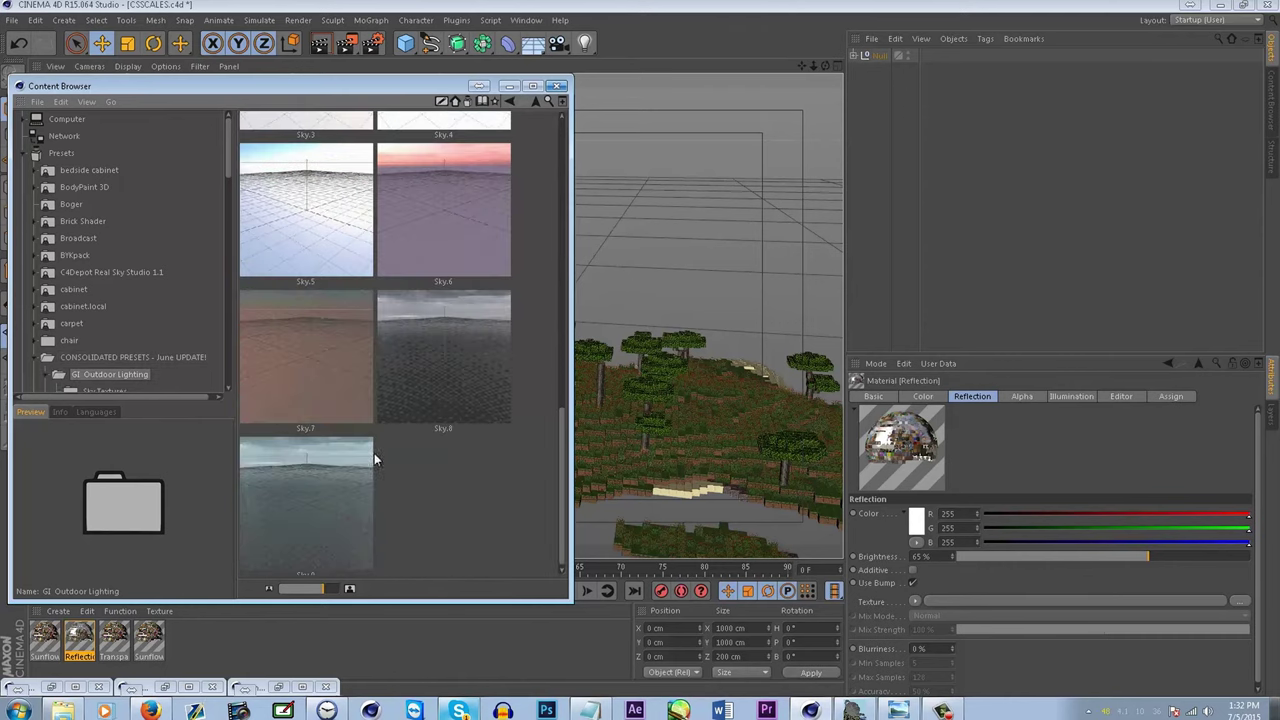
pyautogui.scroll(4, 354, 491)
pyautogui.scroll(2, 350, 500)
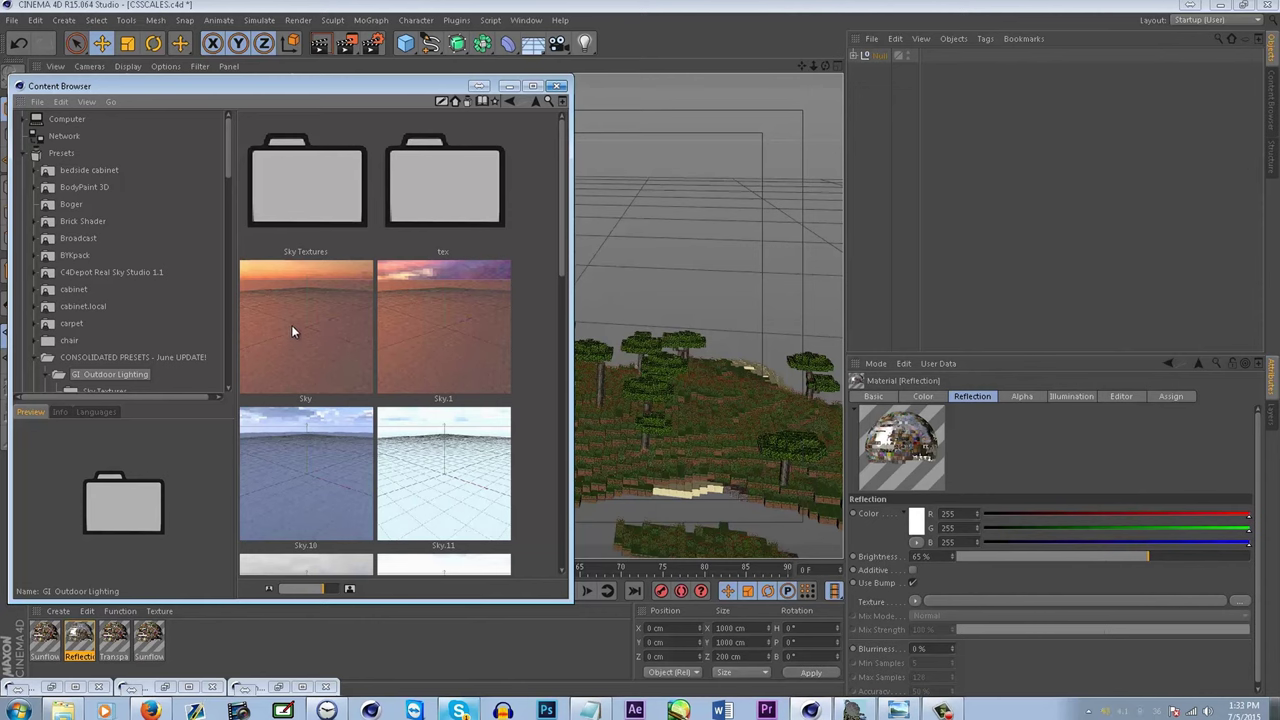
pyautogui.scroll(-3, 256, 340)
pyautogui.scroll(3, 252, 347)
pyautogui.doubleClick(303, 364)
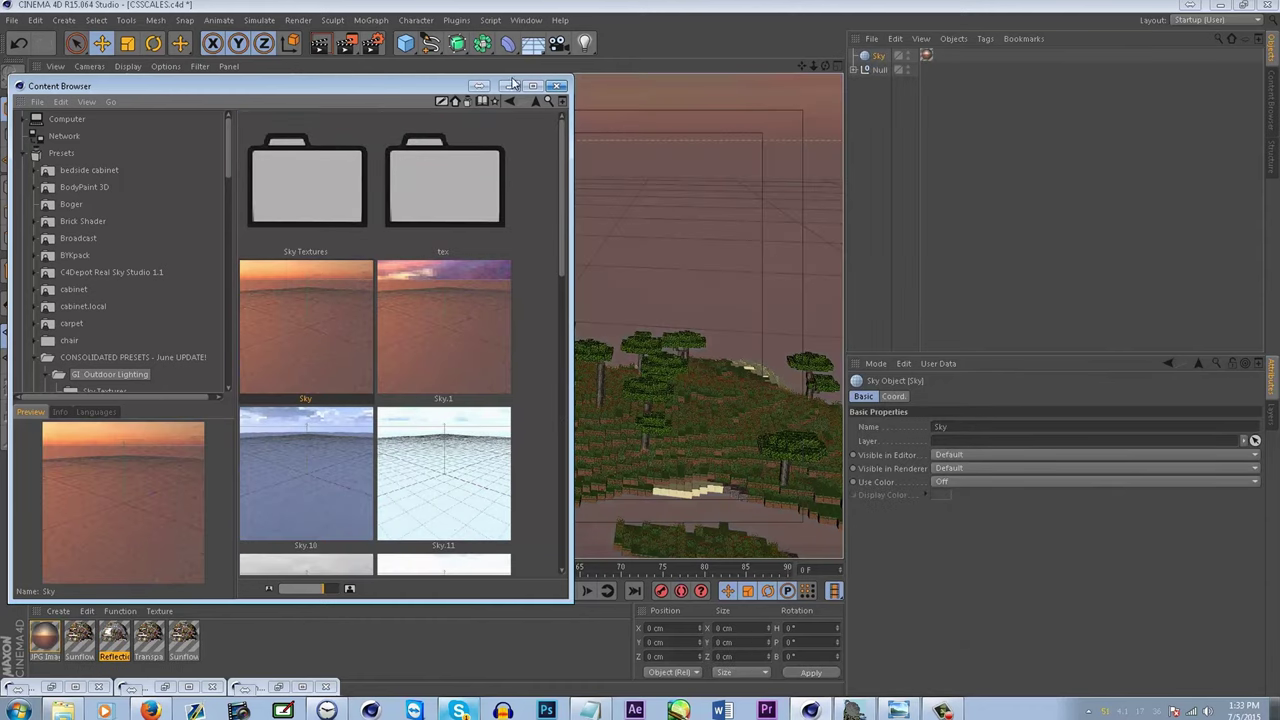
pyautogui.click(557, 85)
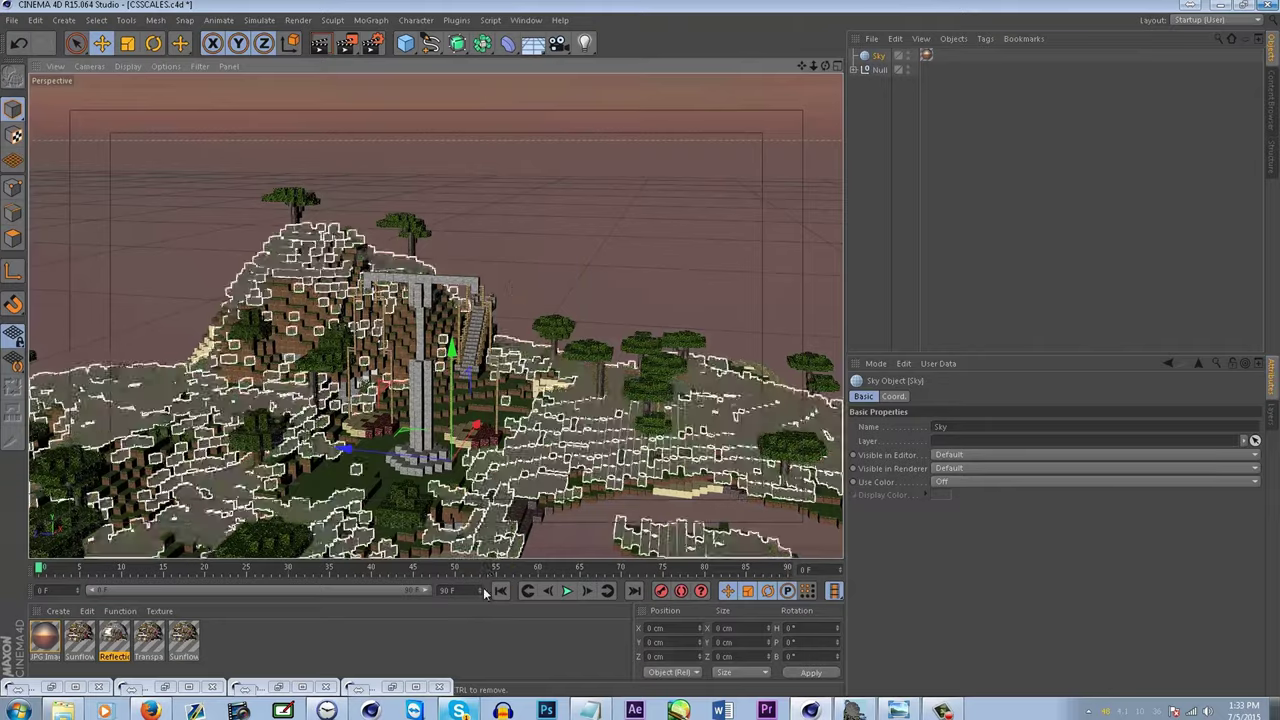
pyautogui.keyDown('alt'); pyautogui.moveTo(520, 530); pyautogui.dragTo(558, 512); pyautogui.keyUp('alt')
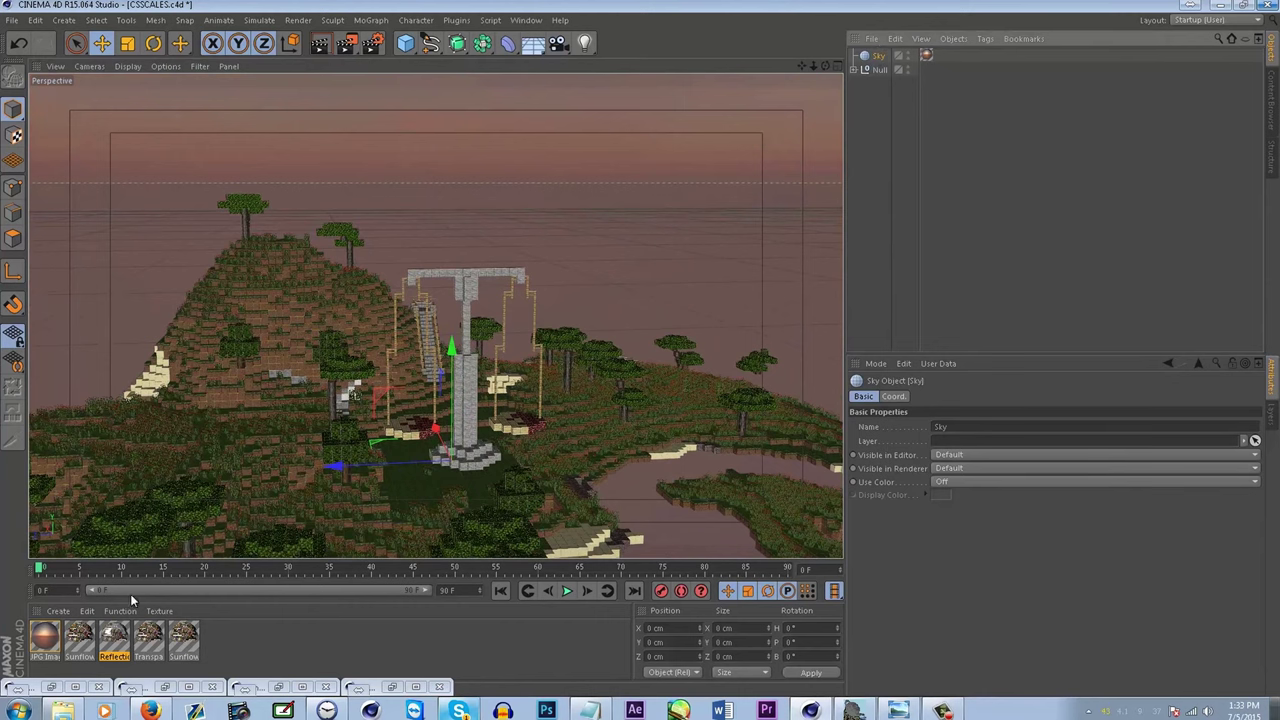
# - Add the Sky.1 preset from the GI Outdoor Lighting folder and delete the older Sky object
pyautogui.click(62, 688)
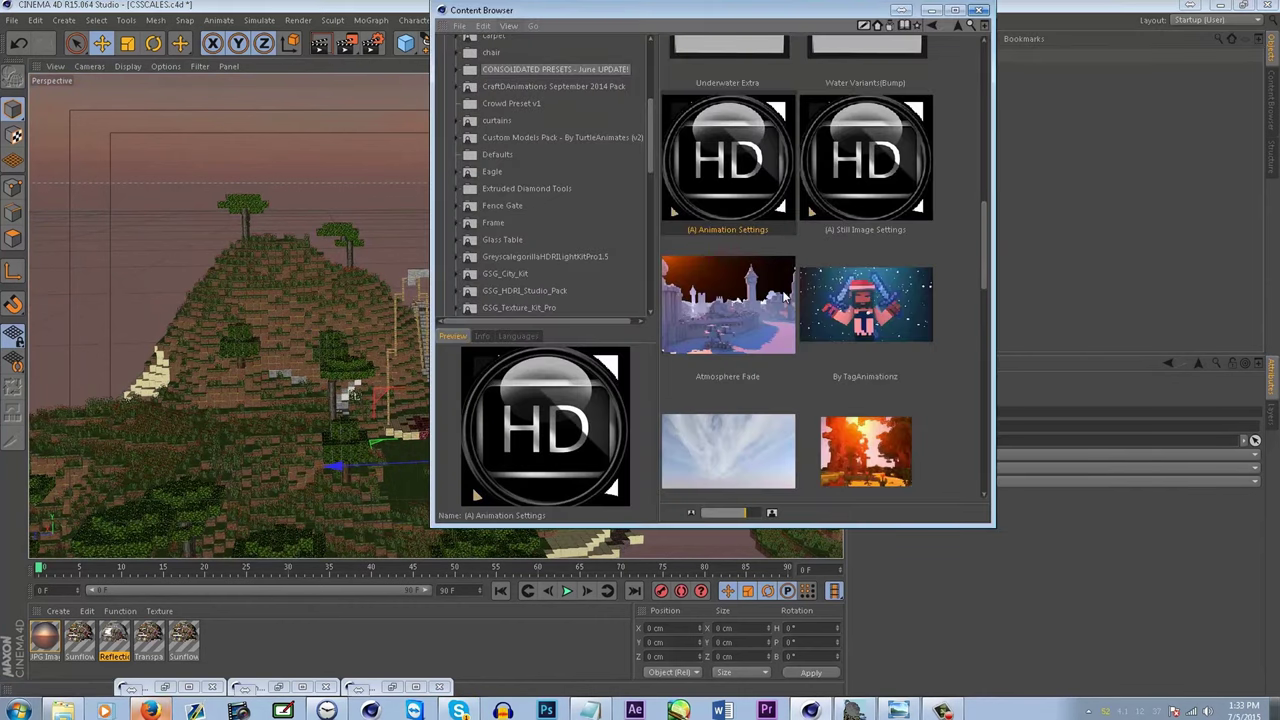
pyautogui.scroll(5, 832, 250)
pyautogui.doubleClick(717, 118)
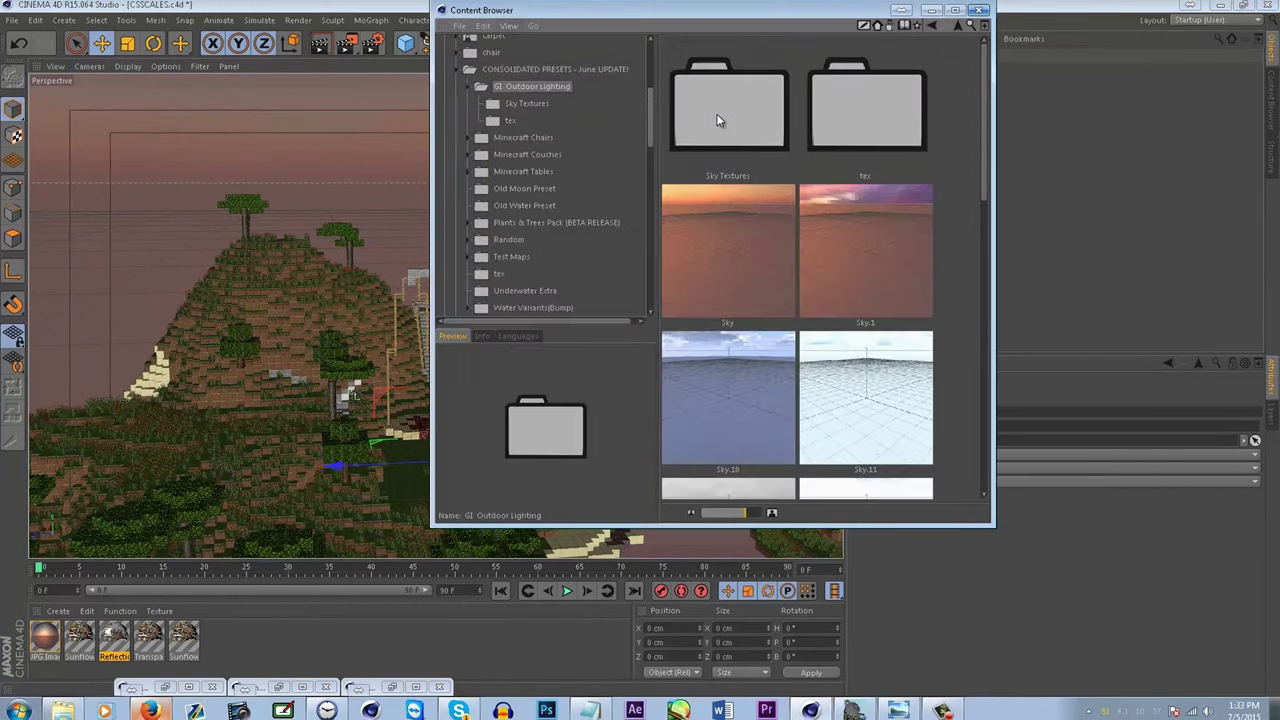
pyautogui.moveTo(825, 14); pyautogui.dragTo(545, 114)
pyautogui.doubleClick(585, 337)
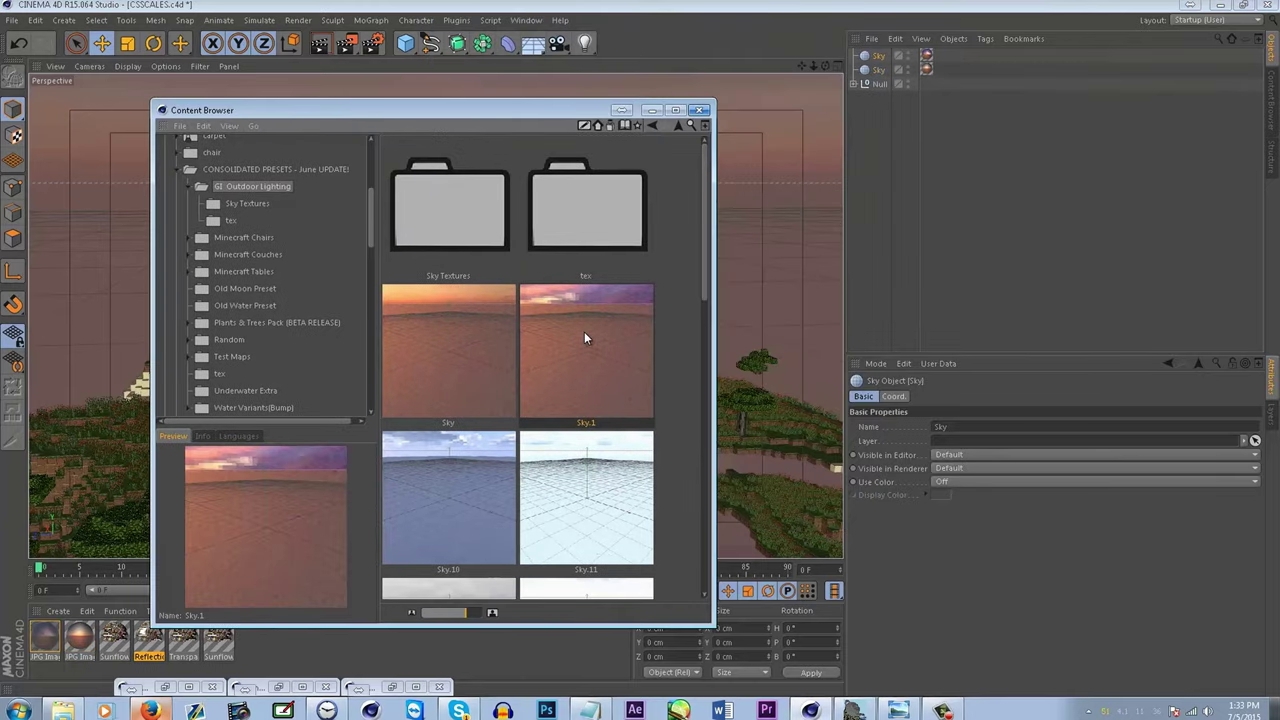
pyautogui.click(652, 110)
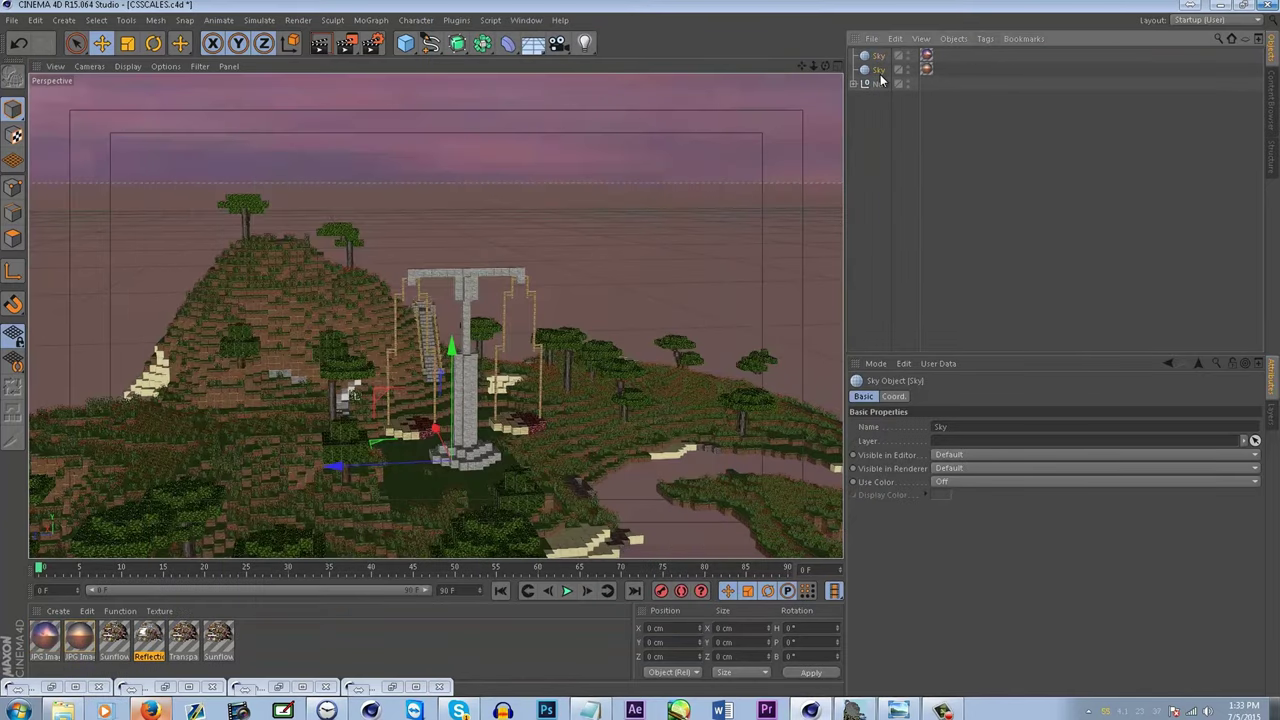
pyautogui.press('Delete')
pyautogui.keyDown('alt'); pyautogui.moveTo(397, 485); pyautogui.dragTo(460, 352); pyautogui.keyUp('alt')
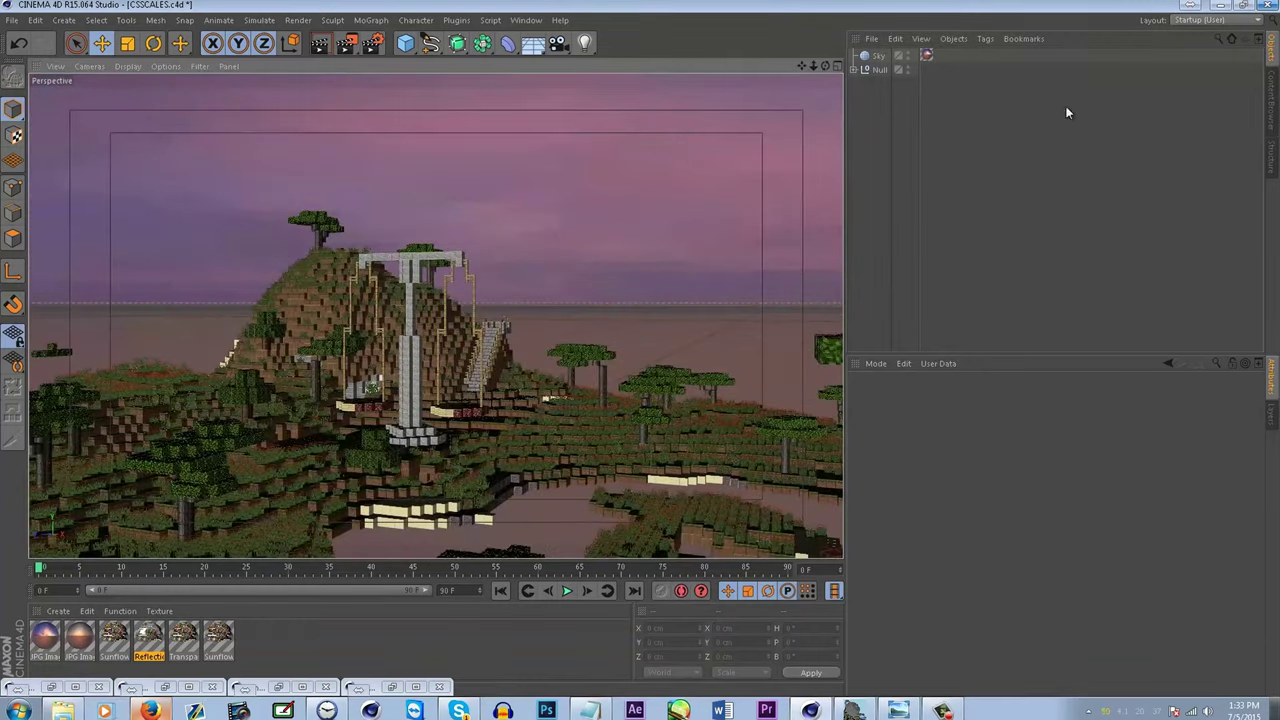
# - Set Offset U of the sky's texture tag to 44 % to bring the sunset behind the hill
pyautogui.click(926, 55)
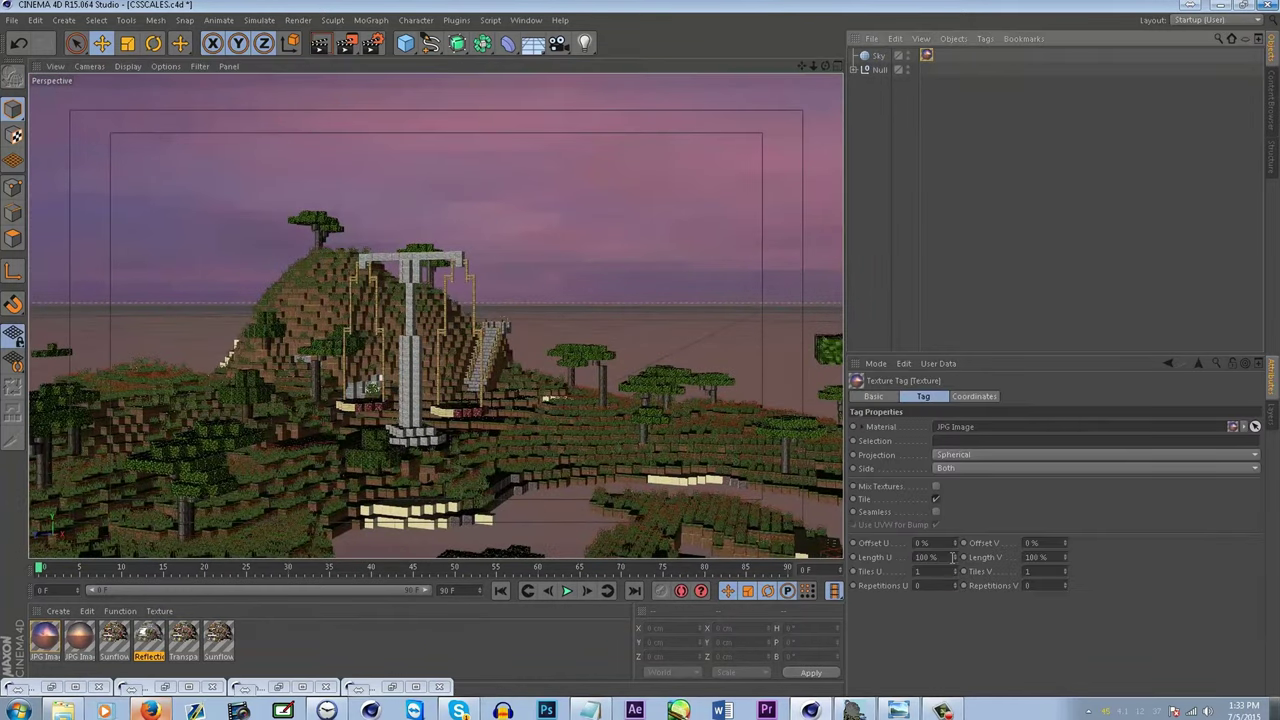
pyautogui.moveTo(957, 546); pyautogui.dragTo(957, 509)
pyautogui.moveTo(723, 371)
pyautogui.keyDown('alt'); pyautogui.mouseDown()
pyautogui.moveTo(800, 387)
pyautogui.moveTo(714, 384)
pyautogui.mouseUp(); pyautogui.keyUp('alt')
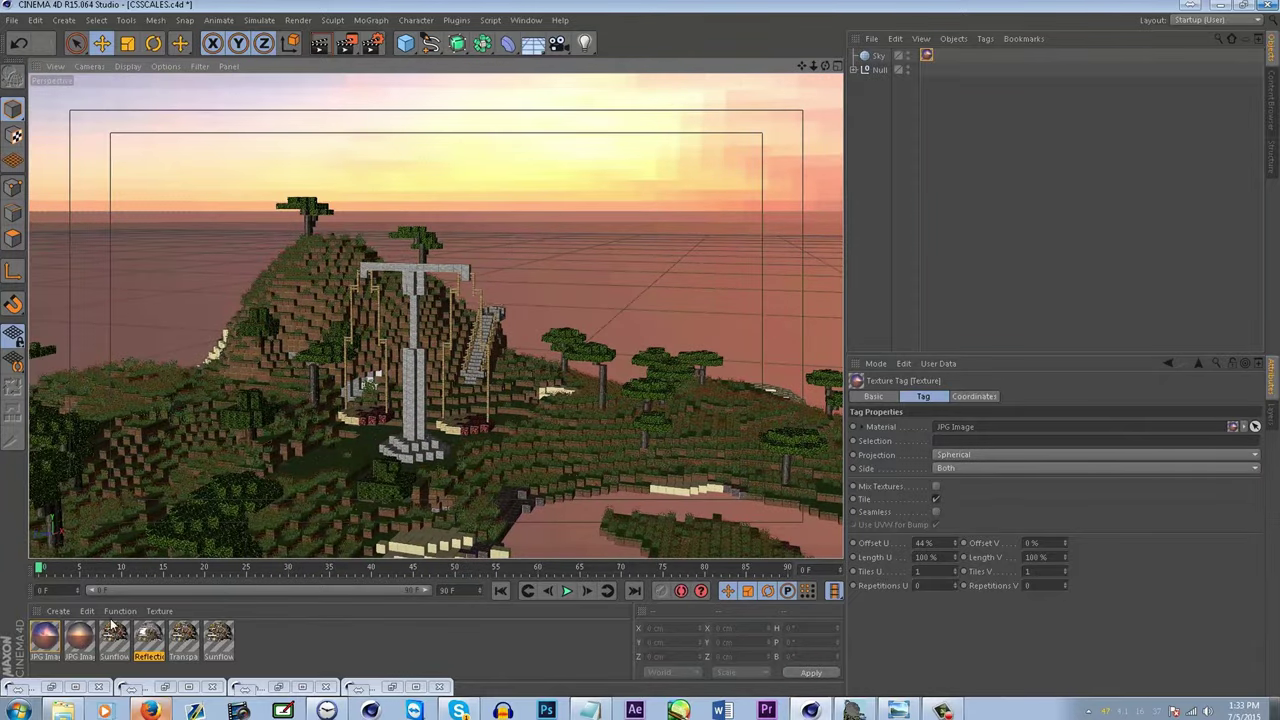
# - Examine the Color, Luminance and Illumination settings of the sky's JPG Image material
pyautogui.click(42, 645)
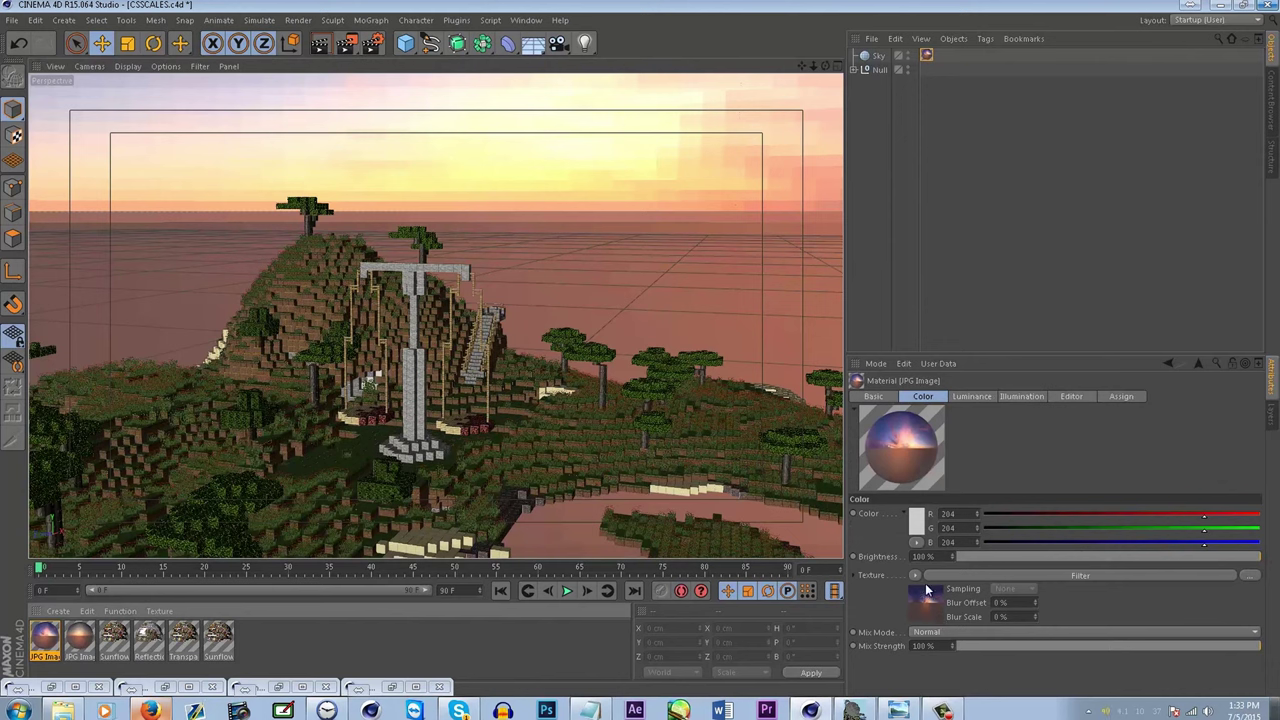
pyautogui.click(971, 397)
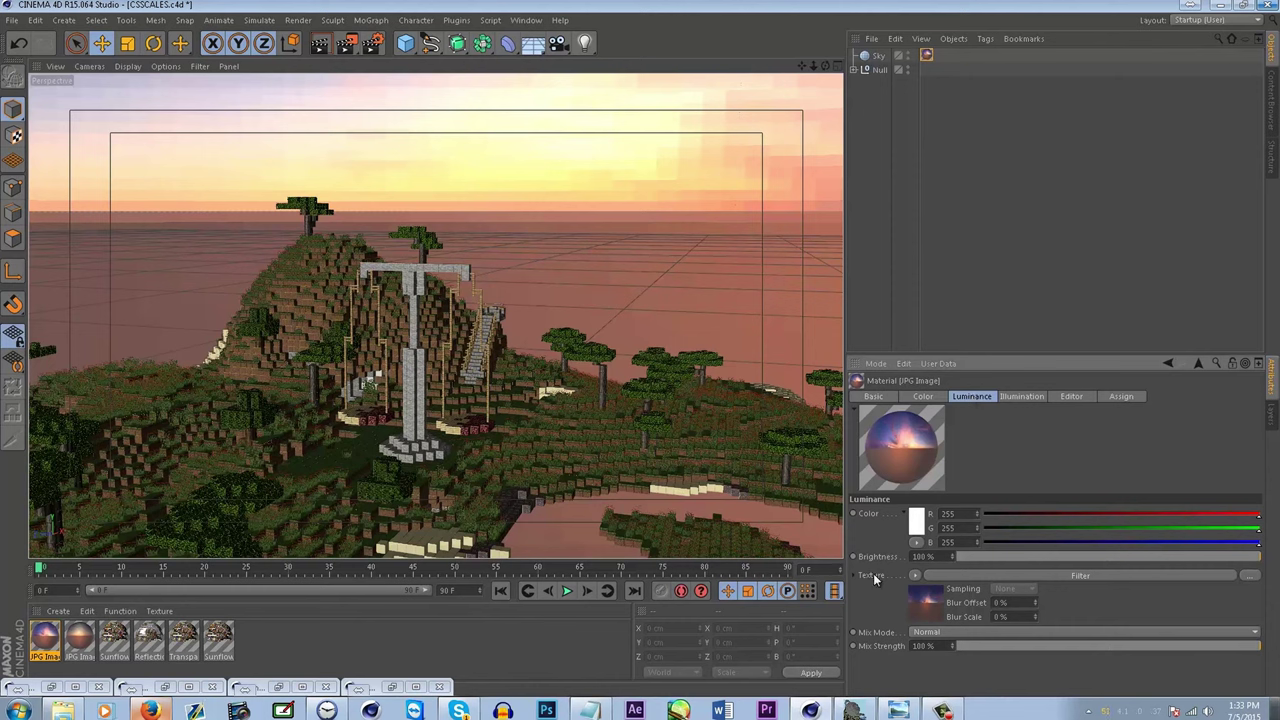
pyautogui.click(1022, 397)
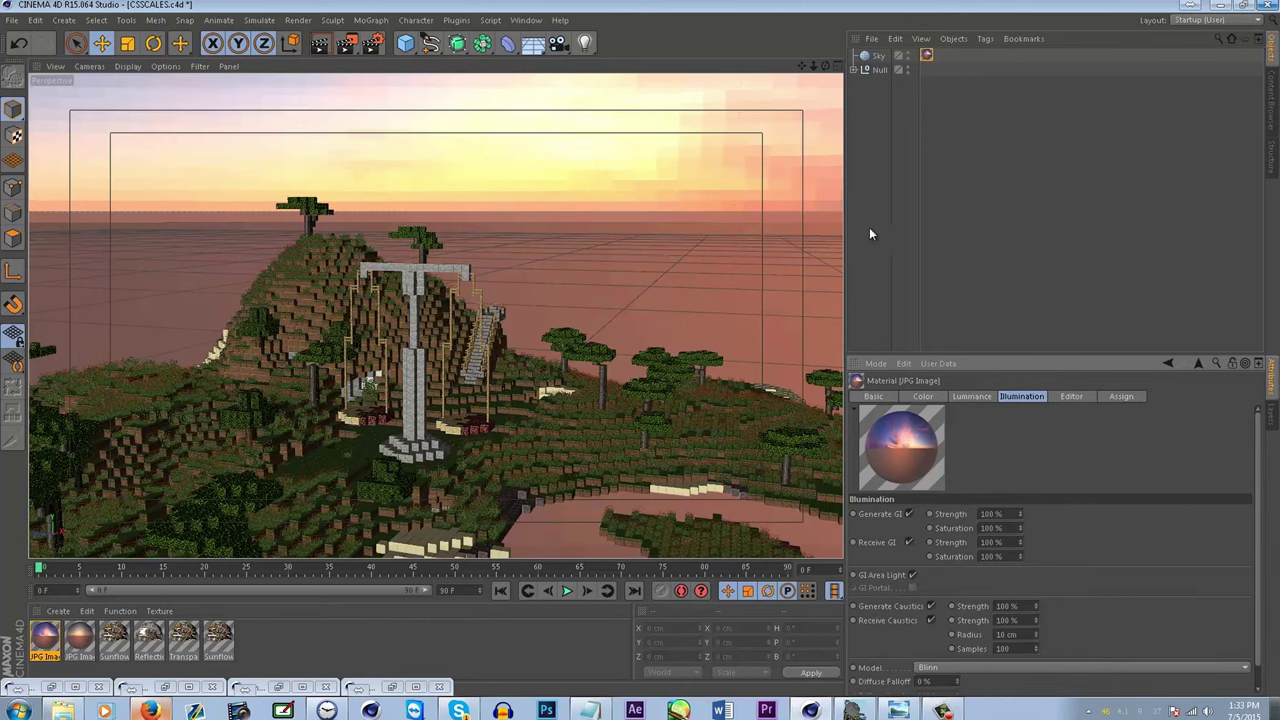
# - Check the Global Illumination and other effects in the Render Settings and render a close view of the scales
pyautogui.keyDown('alt'); pyautogui.moveTo(528, 381); pyautogui.dragTo(681, 333); pyautogui.keyUp('alt')
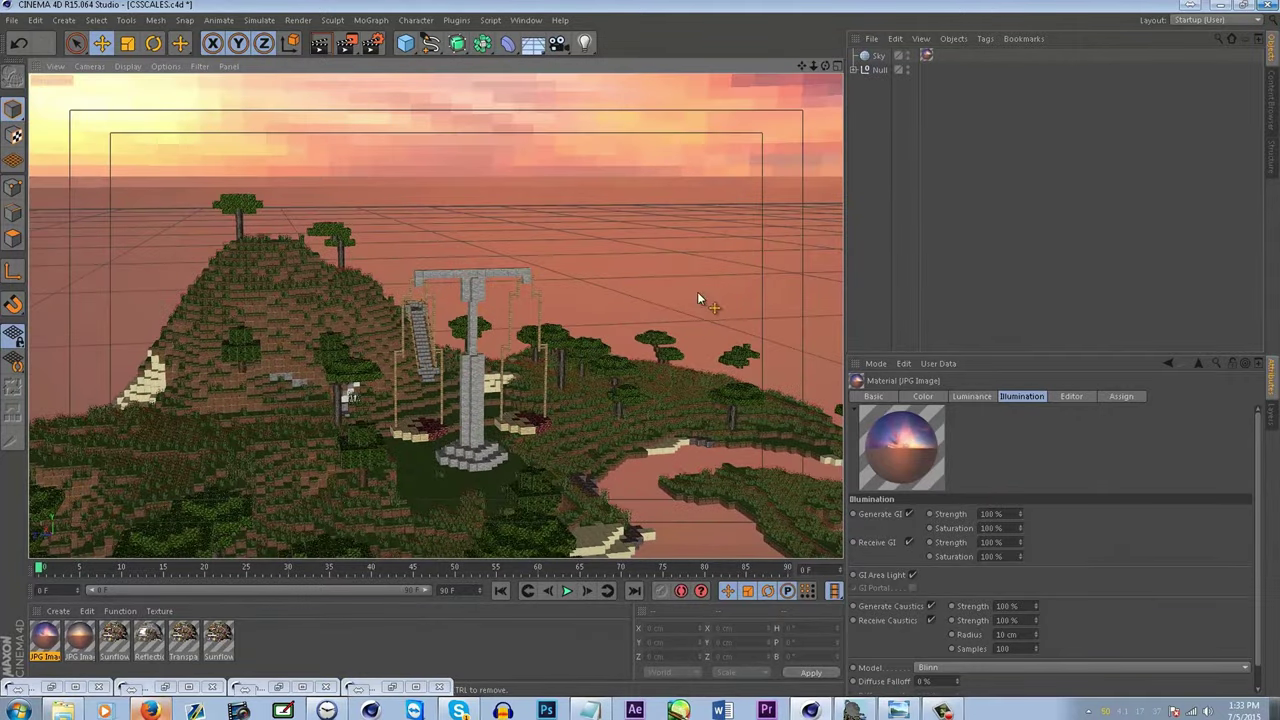
pyautogui.keyDown('alt'); pyautogui.moveTo(669, 397); pyautogui.dragTo(470, 75); pyautogui.keyUp('alt')
pyautogui.click(368, 43)
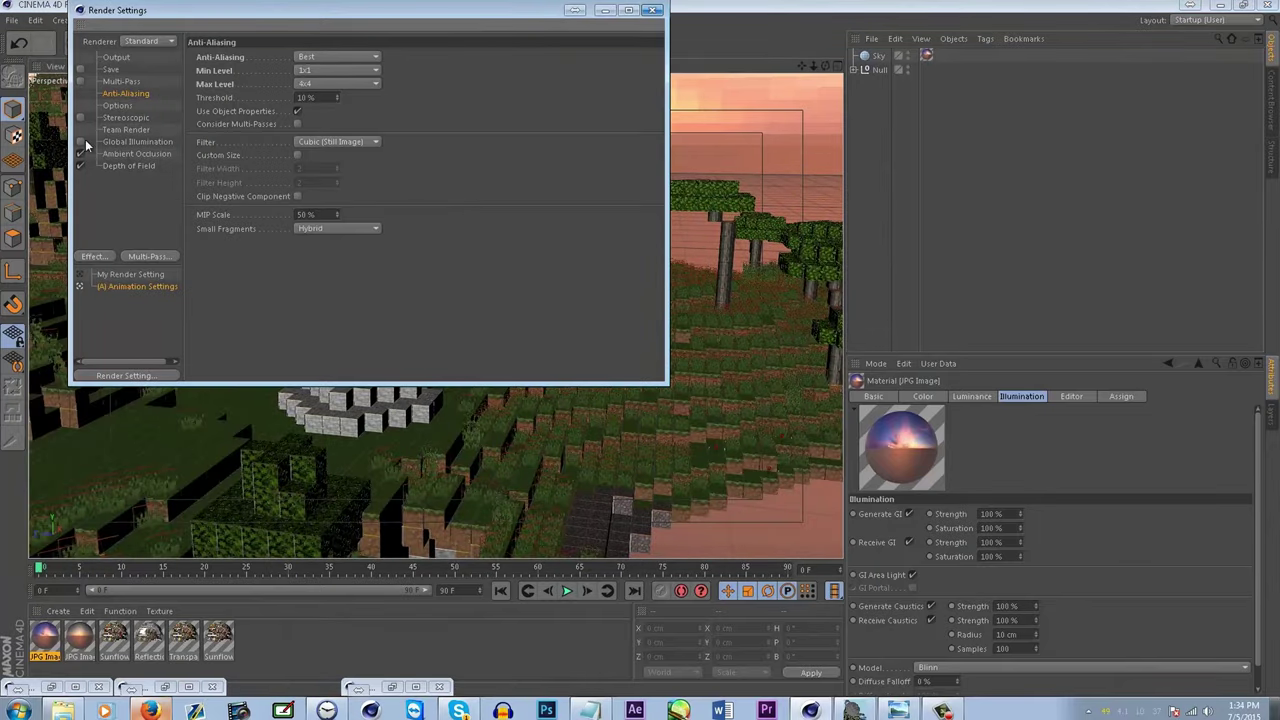
pyautogui.click(652, 10)
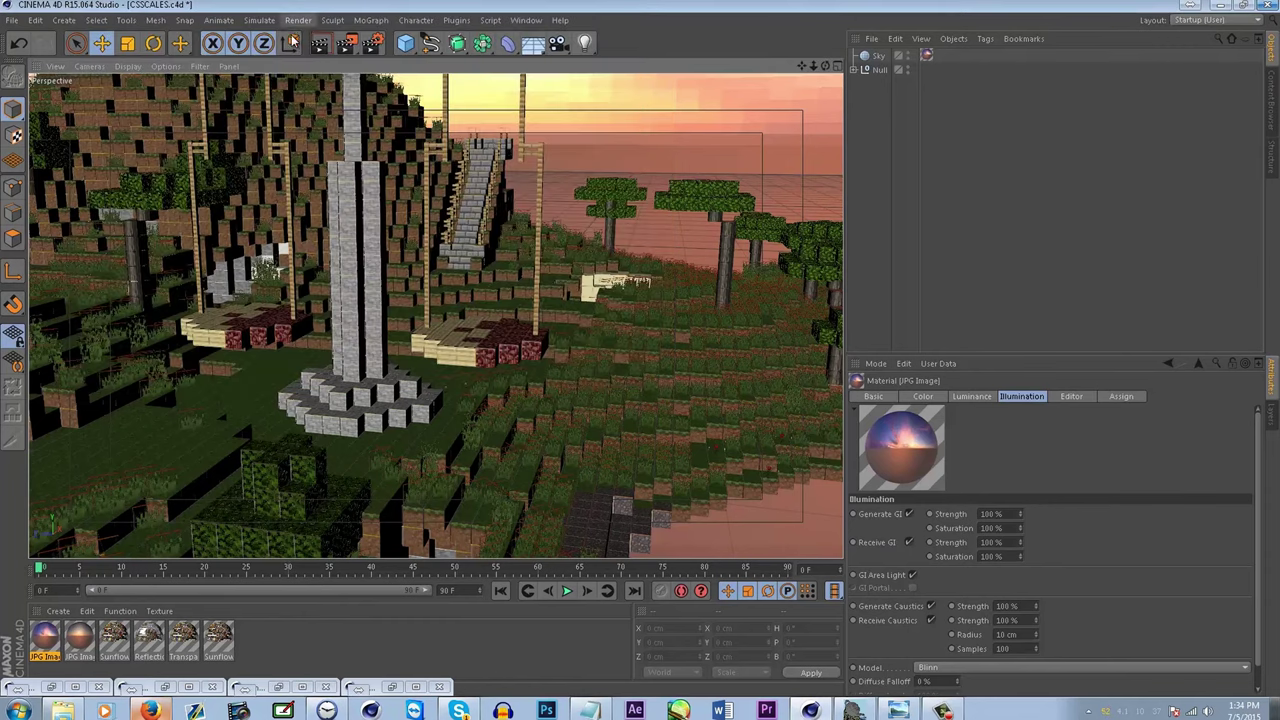
pyautogui.click(320, 44)
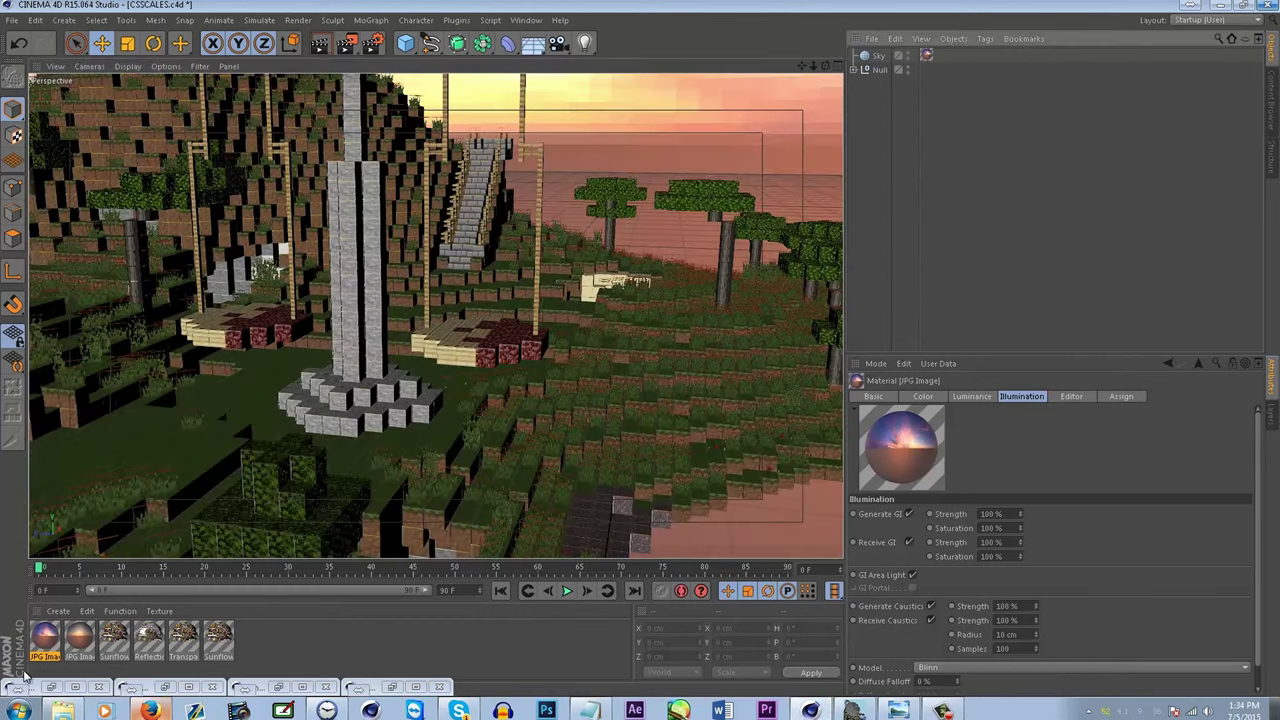
# - Add Sun Preset v5 from the CONSOLIDATED PRESETS - June UPDATE! folder to the scene and select the Sky object
pyautogui.click(51, 688)
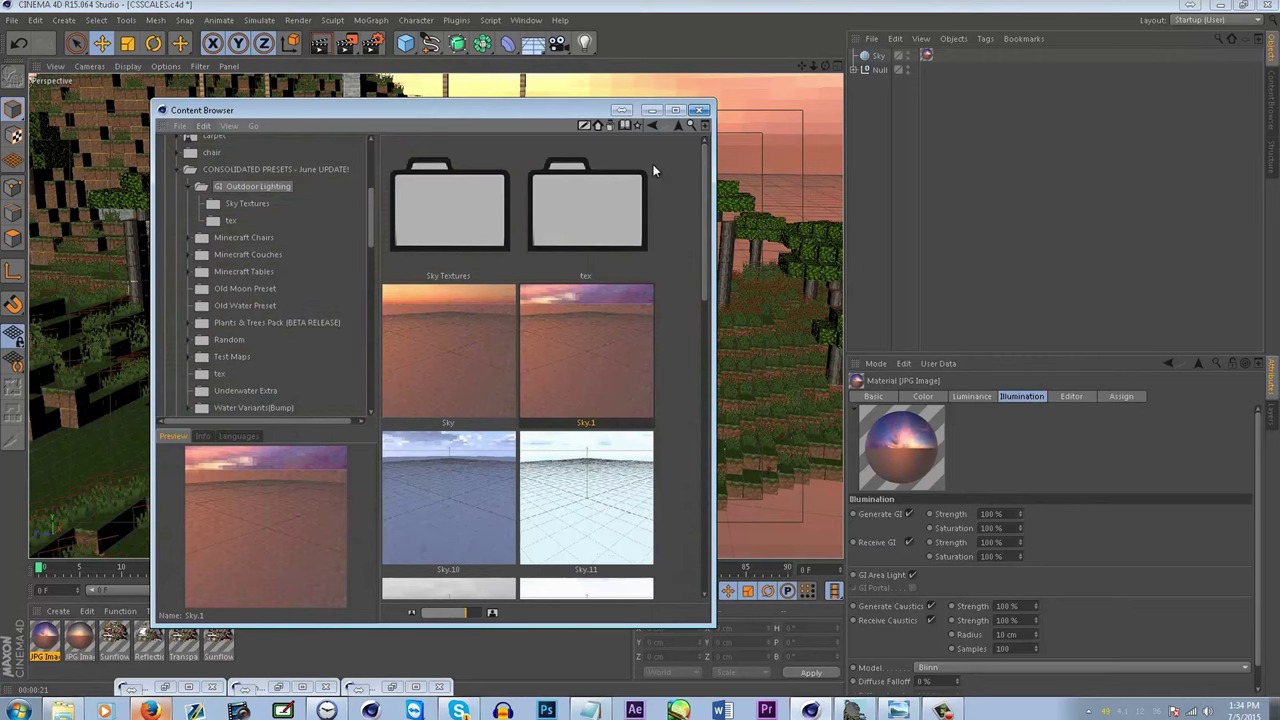
pyautogui.click(690, 126)
pyautogui.click(679, 127)
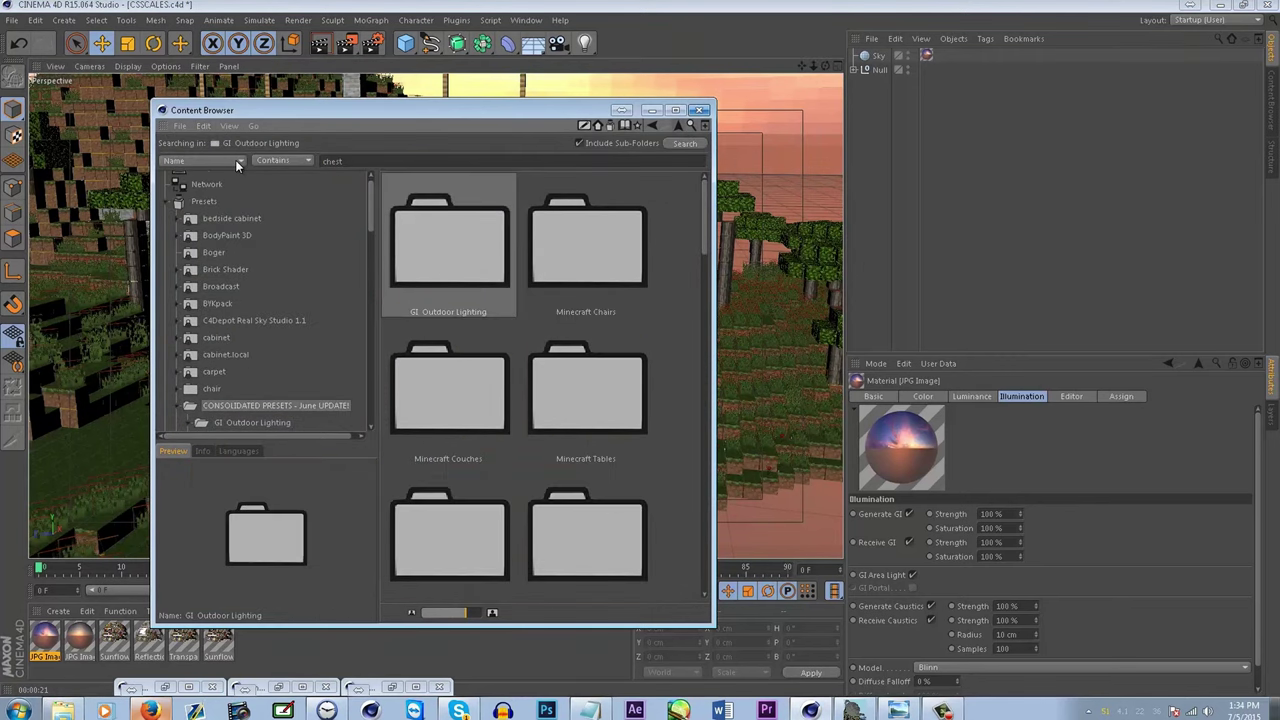
pyautogui.click(689, 125)
pyautogui.click(465, 340)
pyautogui.scroll(-5, 466, 338)
pyautogui.scroll(-5, 466, 340)
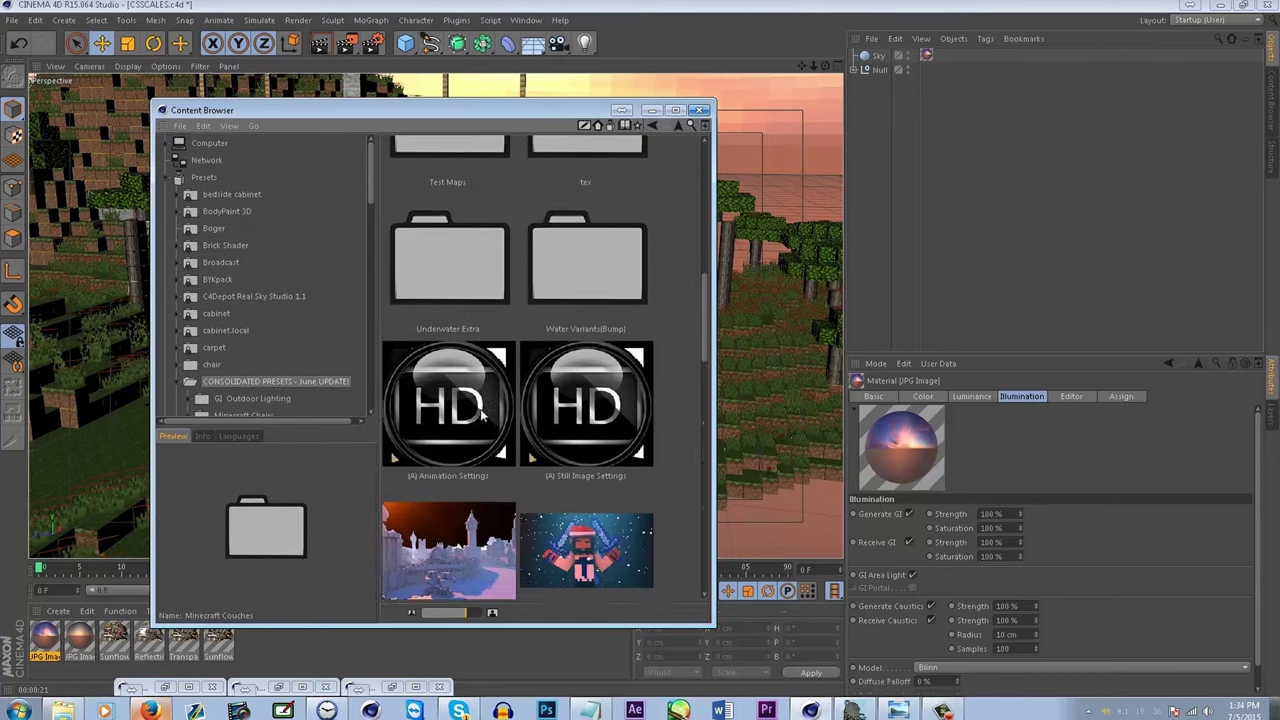
pyautogui.scroll(-5, 487, 405)
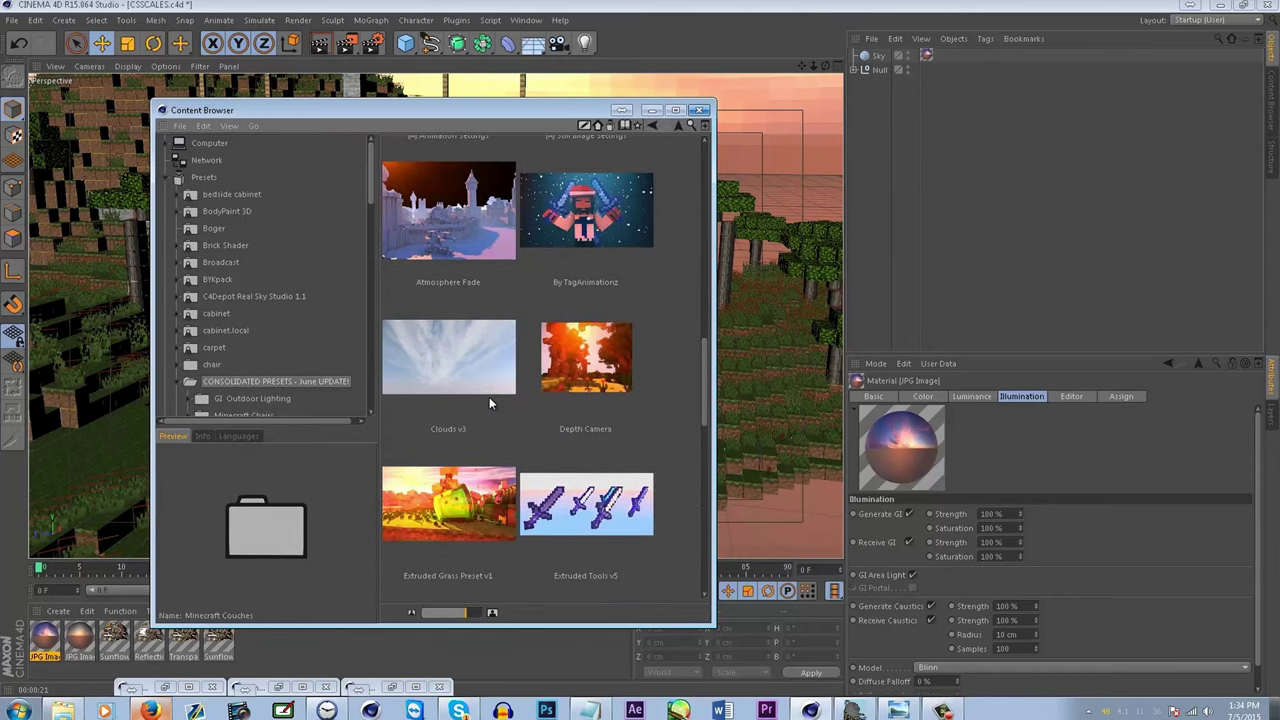
pyautogui.scroll(-4, 516, 390)
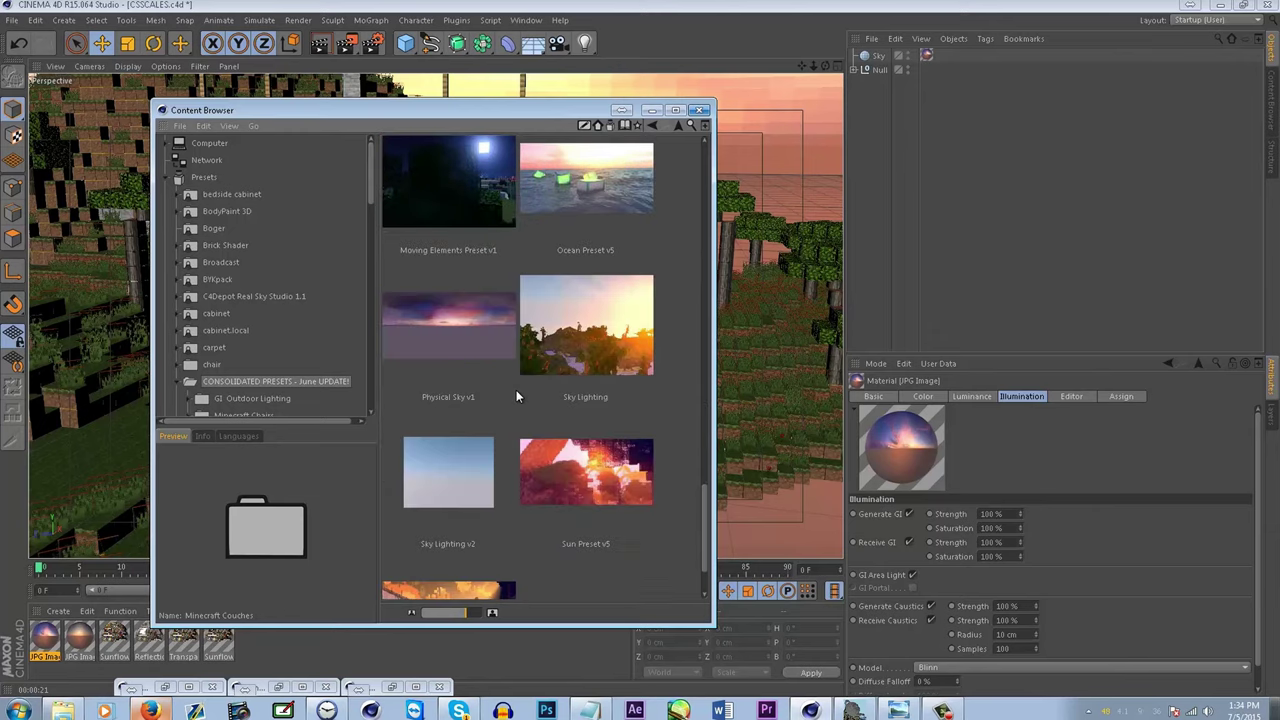
pyautogui.scroll(-1, 513, 390)
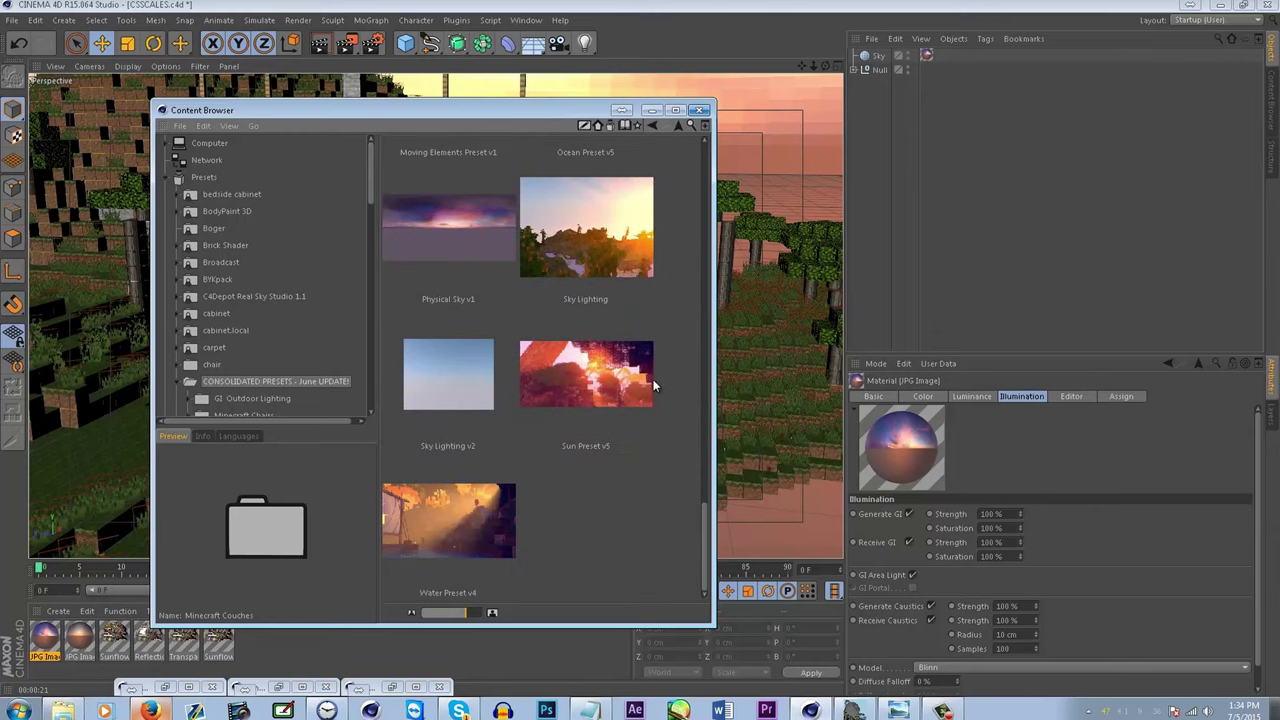
pyautogui.doubleClick(548, 379)
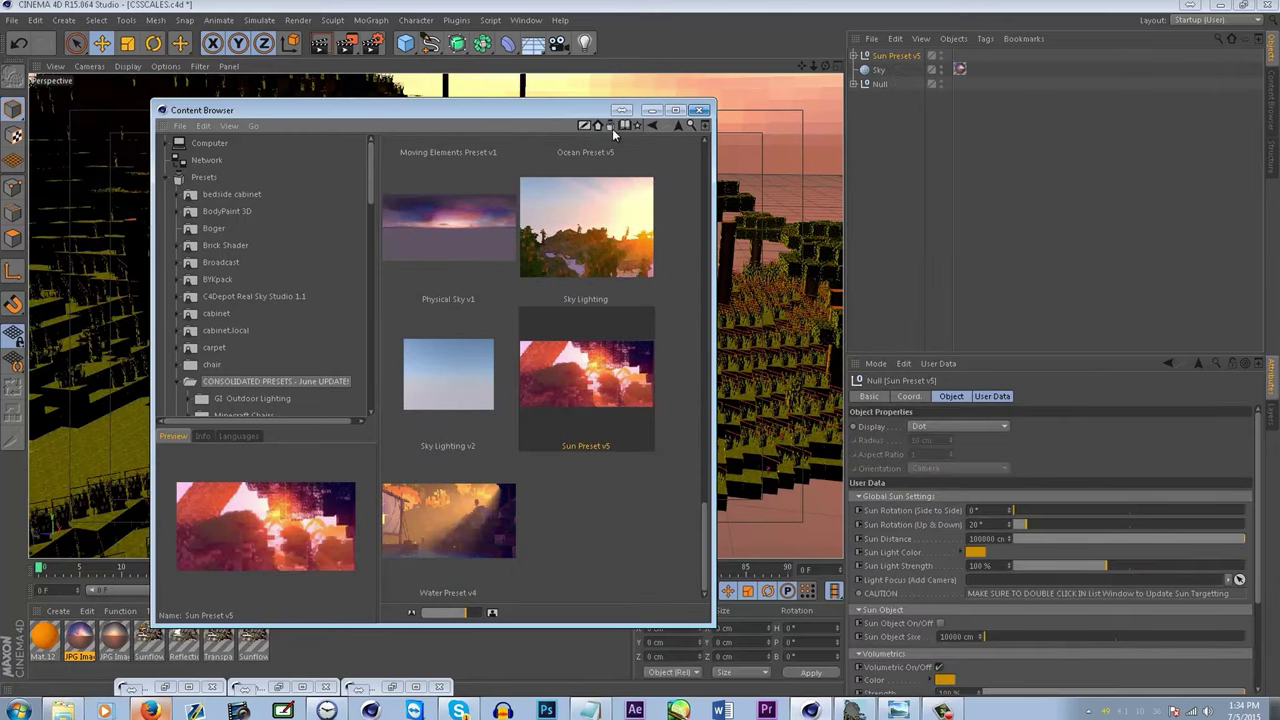
pyautogui.click(650, 111)
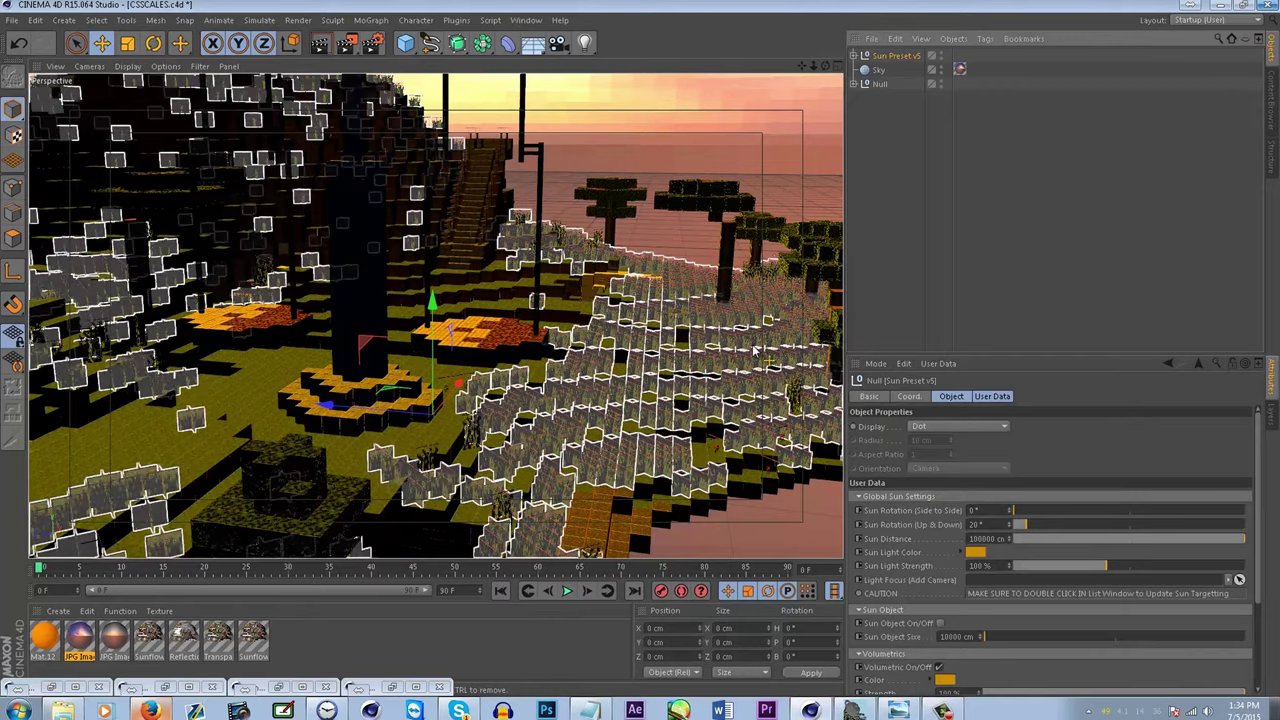
pyautogui.click(879, 70)
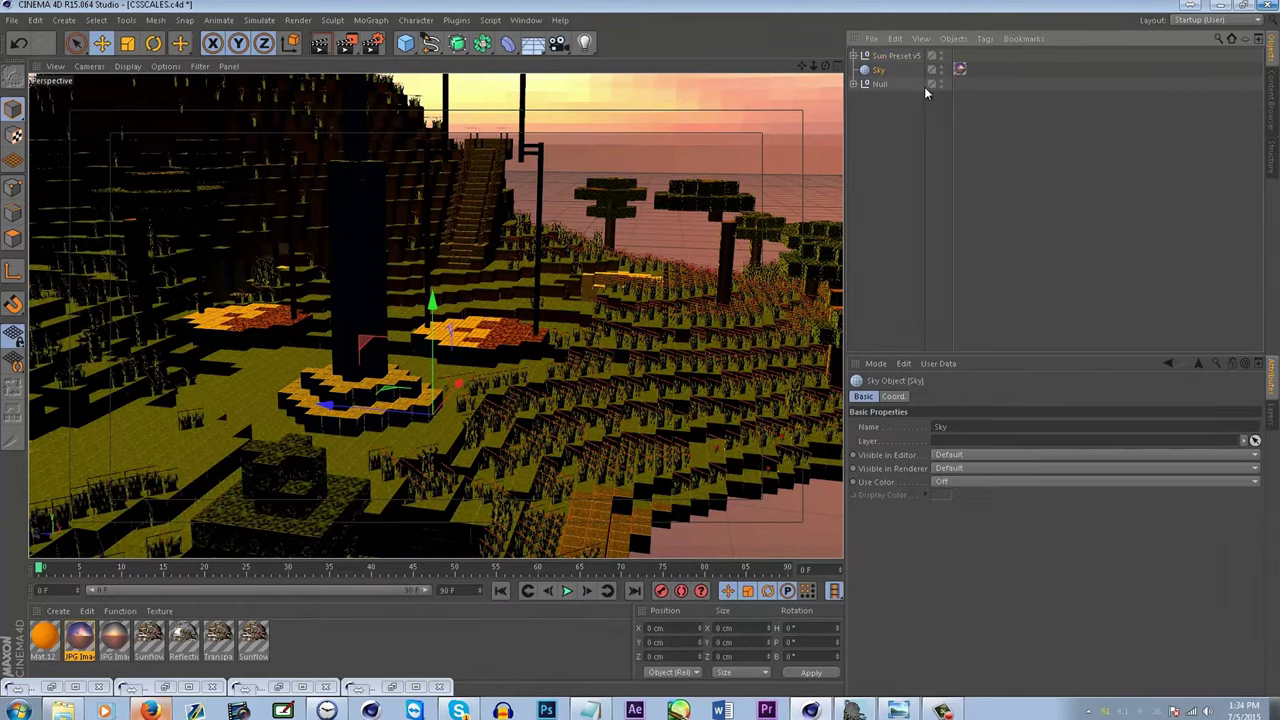
# - Switch to Firefox, search Google Images for "sky hdr" and look through the sky pictures
pyautogui.click(152, 708)
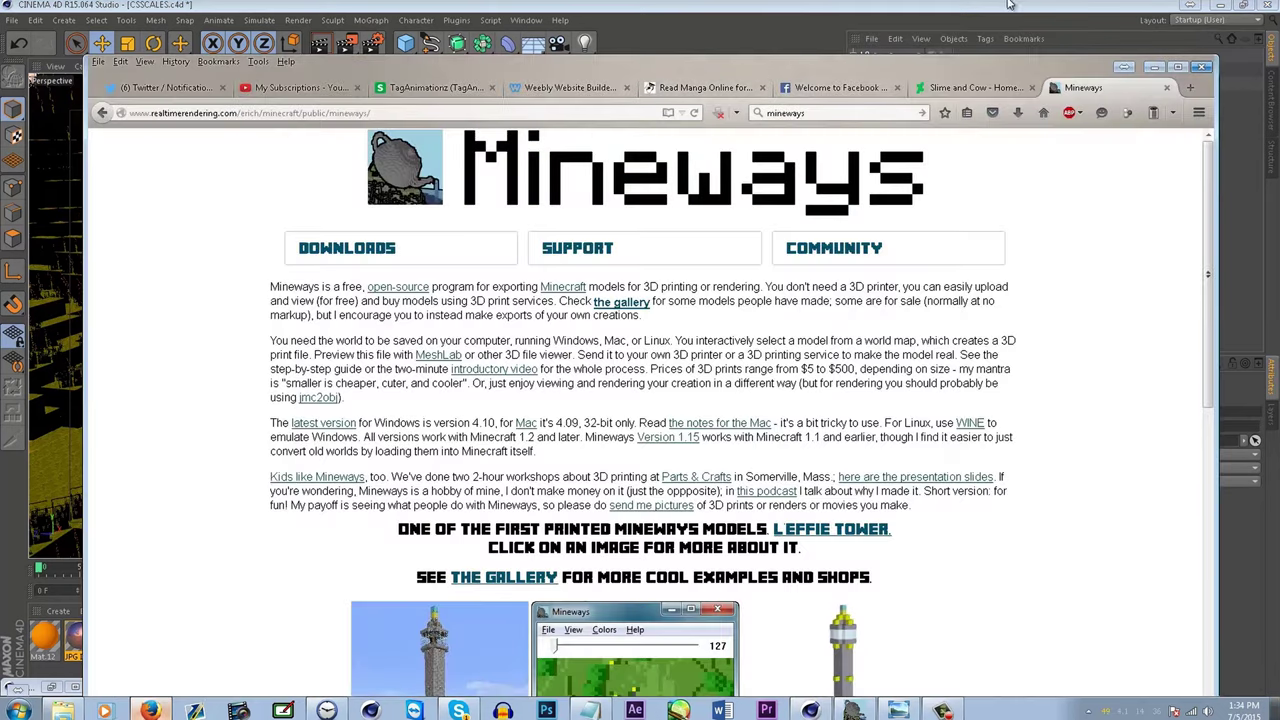
pyautogui.click(818, 111)
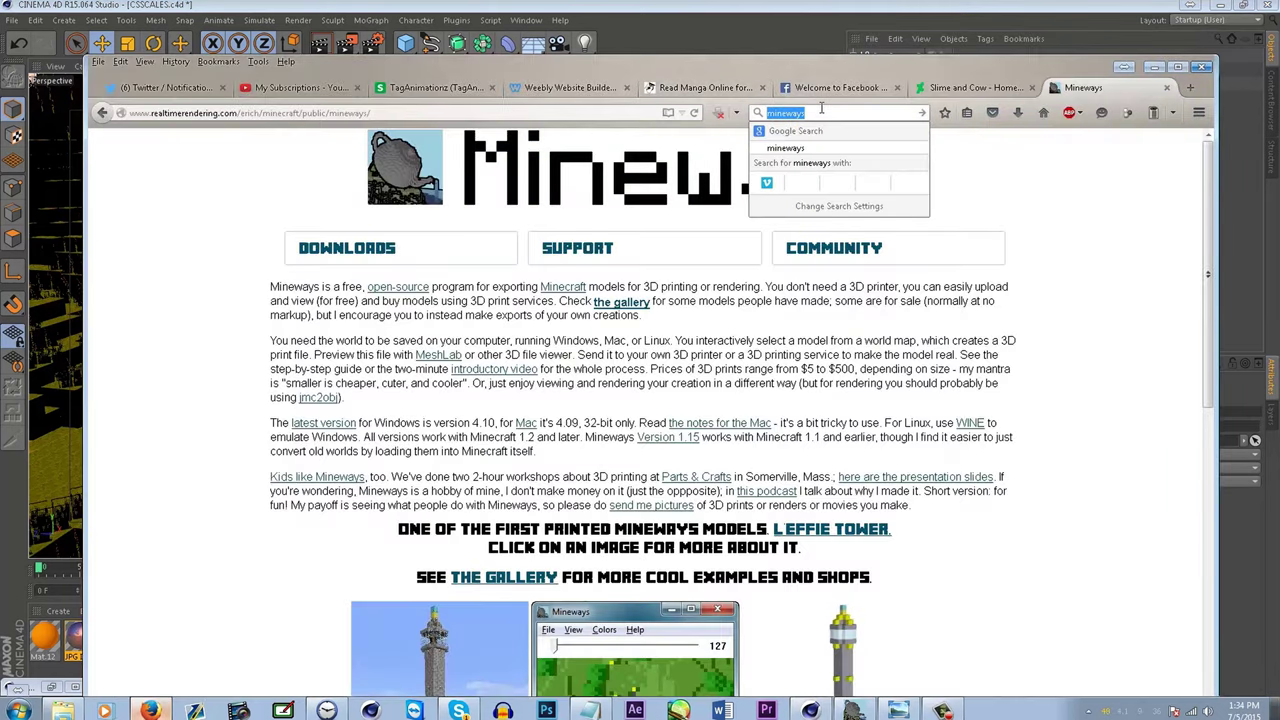
pyautogui.write('sky hdr')
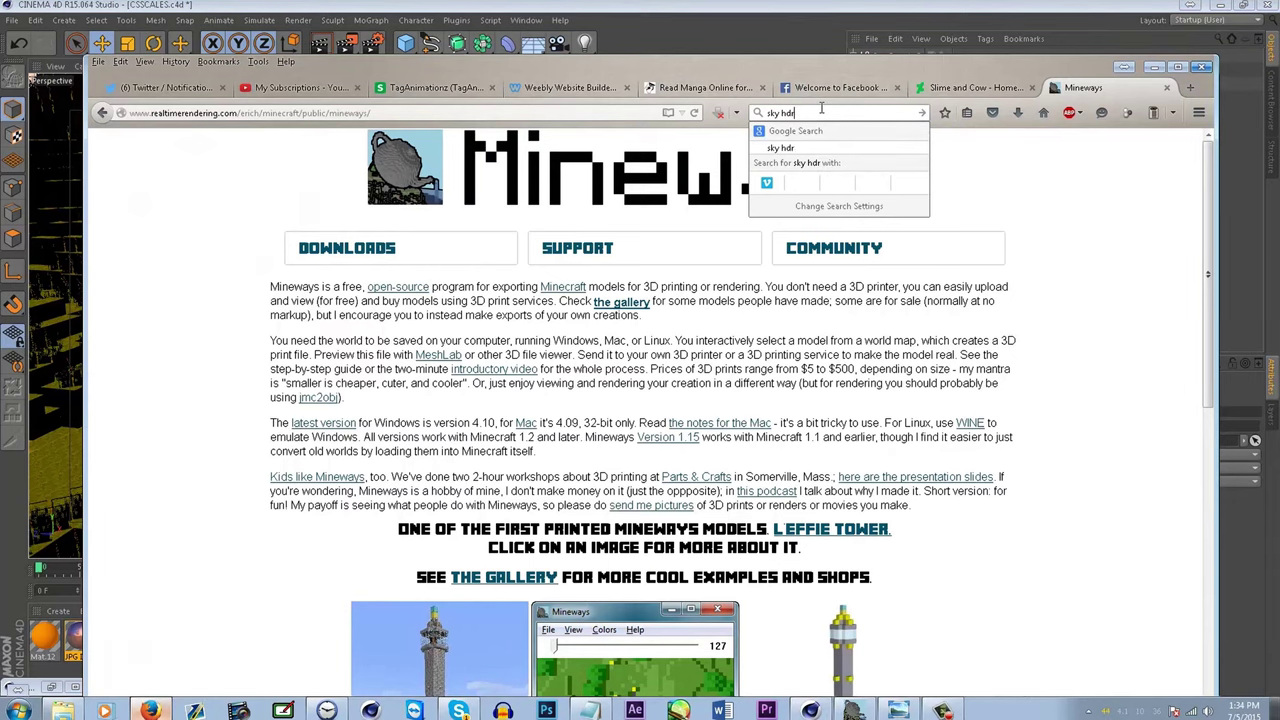
pyautogui.press('Return')
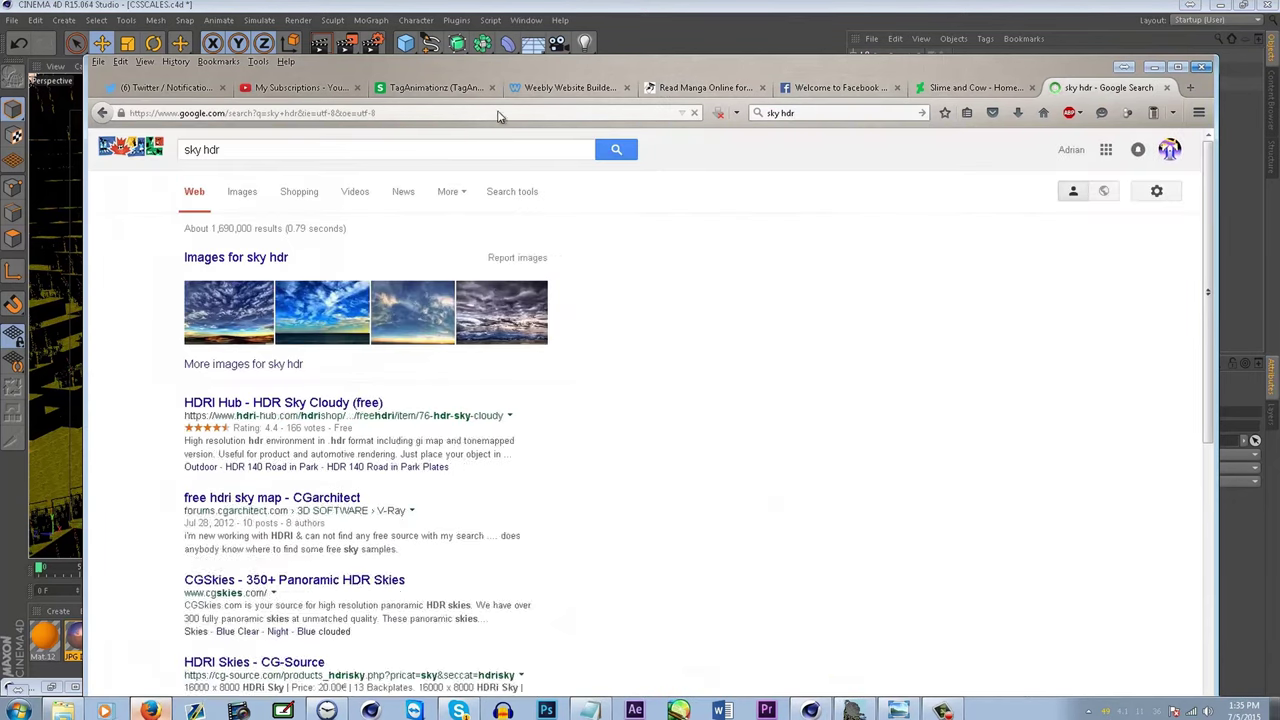
pyautogui.click(245, 199)
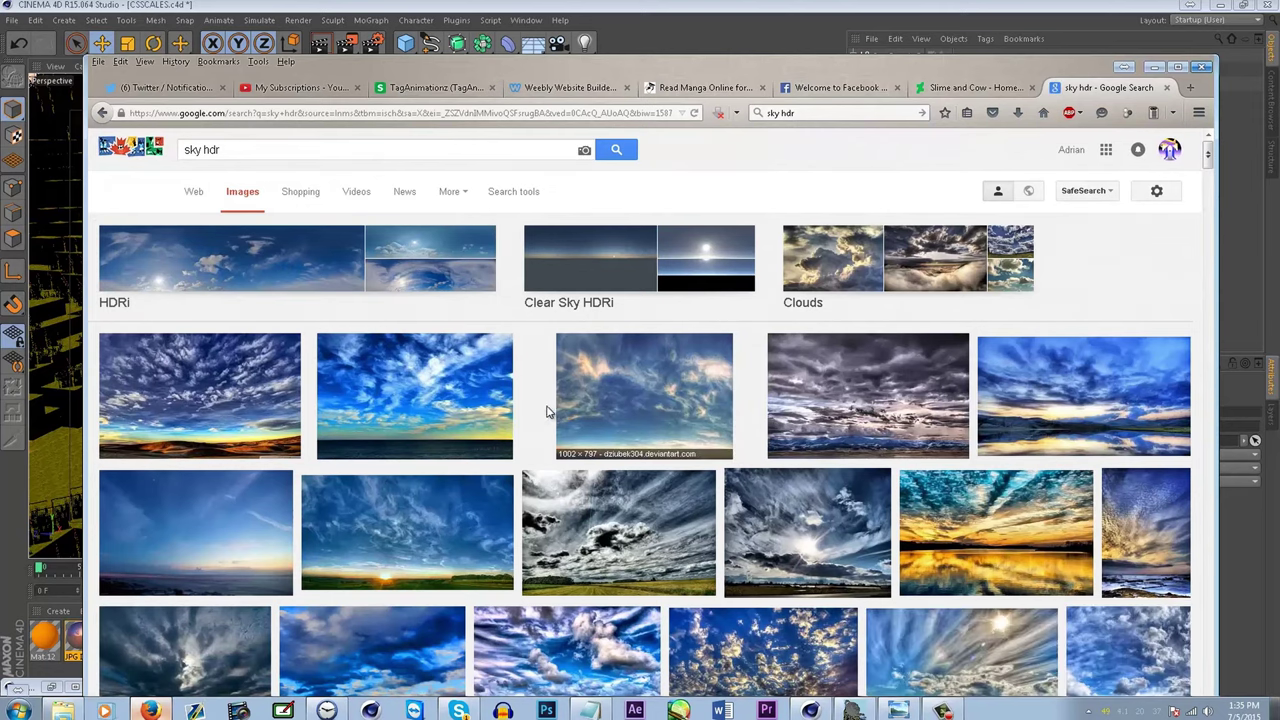
pyautogui.scroll(-10, 540, 410)
pyautogui.scroll(-1, 529, 385)
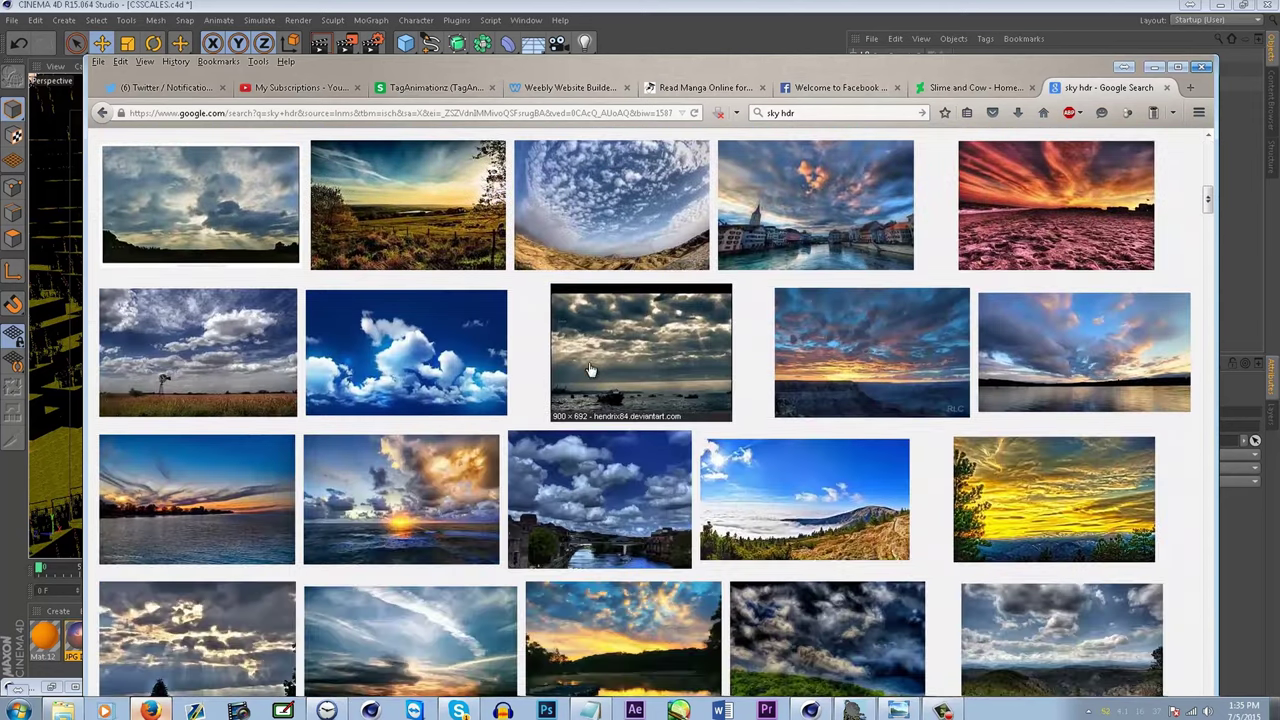
pyautogui.scroll(-3, 572, 441)
pyautogui.scroll(-4, 572, 441)
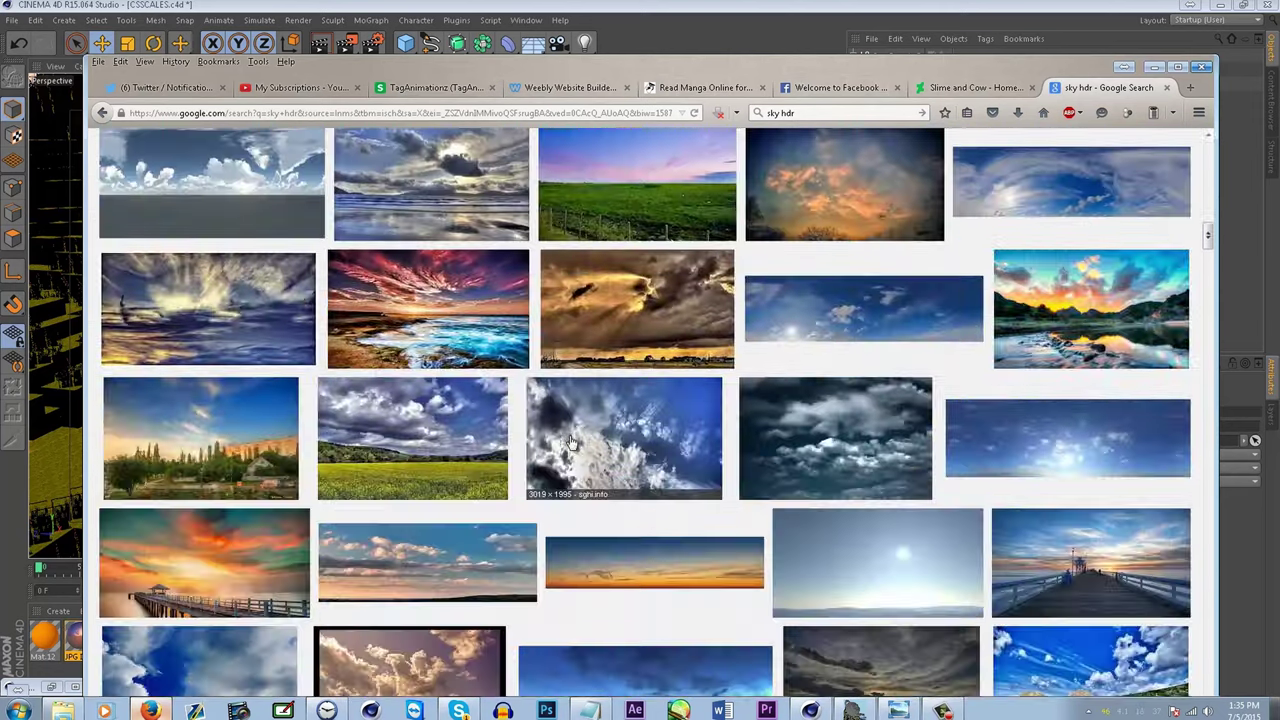
pyautogui.scroll(-3, 551, 331)
pyautogui.scroll(20, 706, 500)
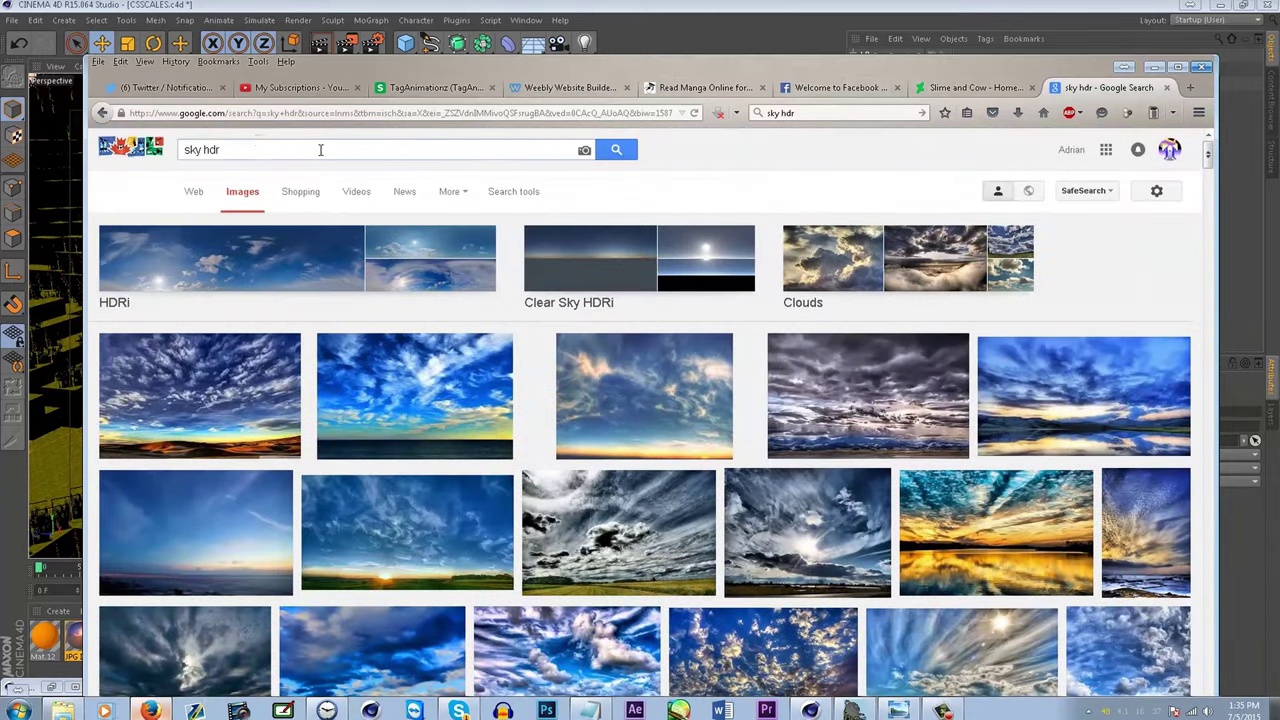
# - Change the image search to "sky sunset" and look over the sunset pictures
pyautogui.moveTo(320, 149); pyautogui.dragTo(202, 149)
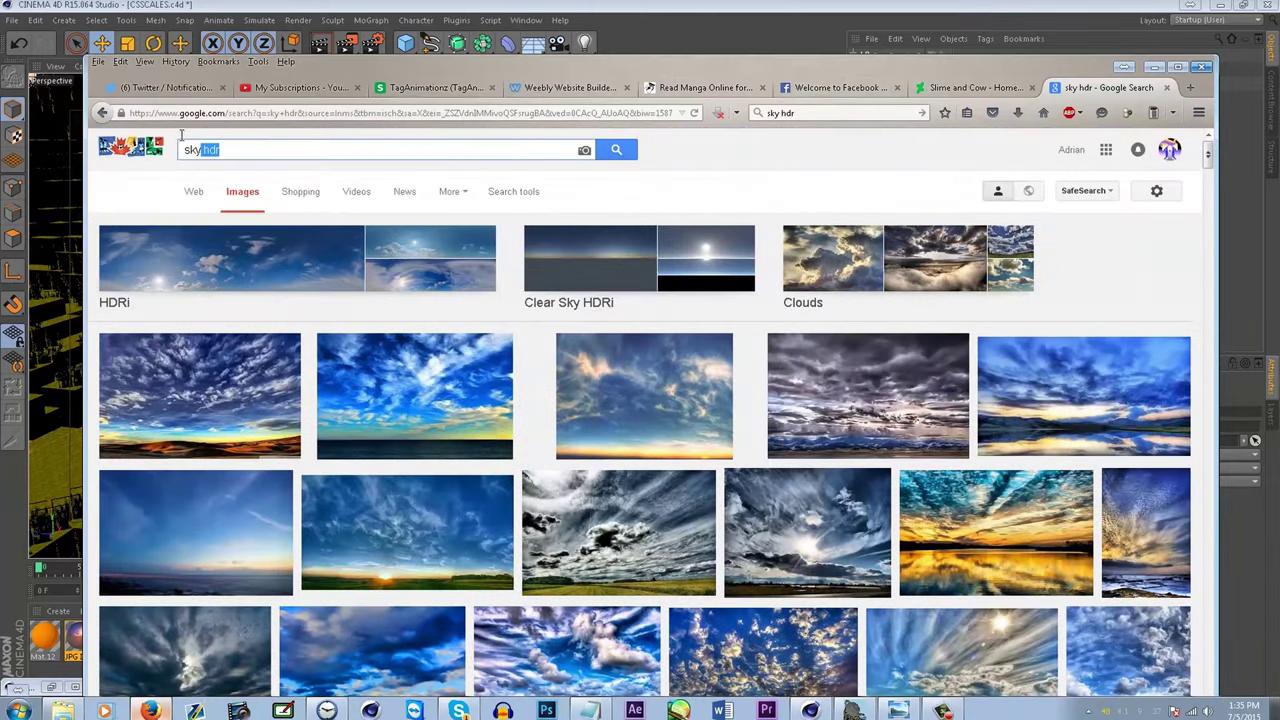
pyautogui.write('suns')
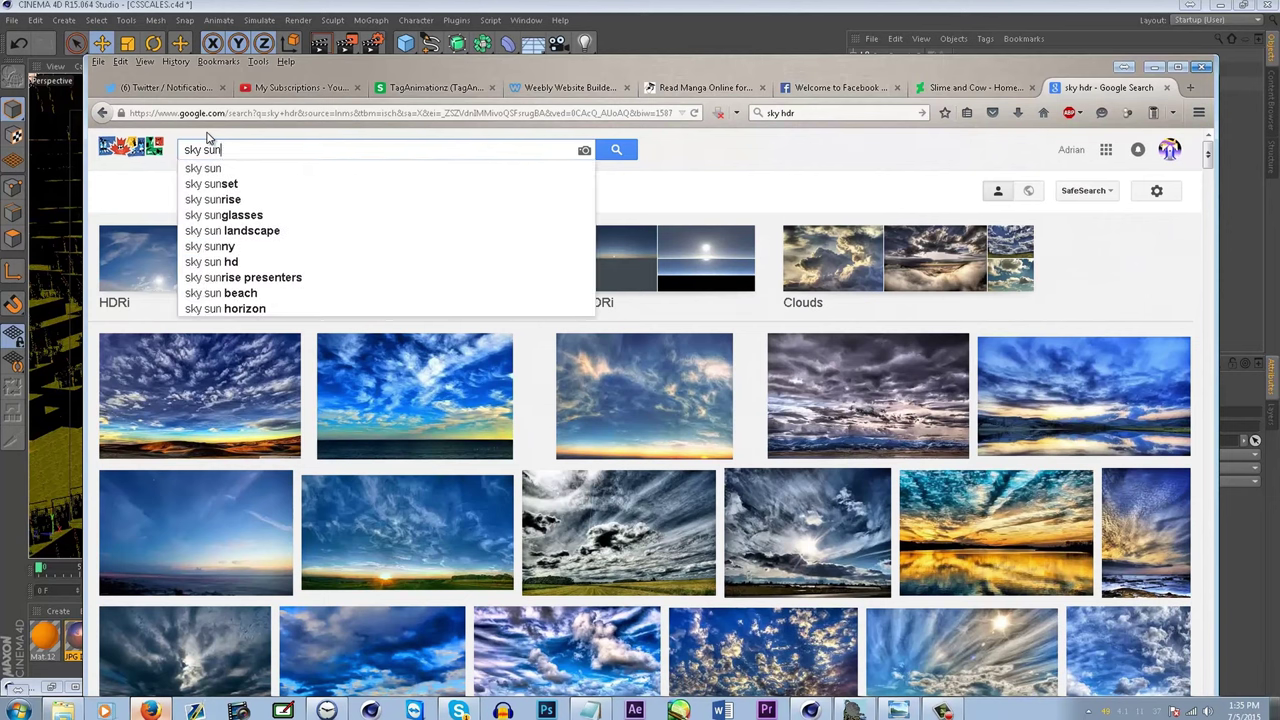
pyautogui.write('ert')
pyautogui.press('Return')
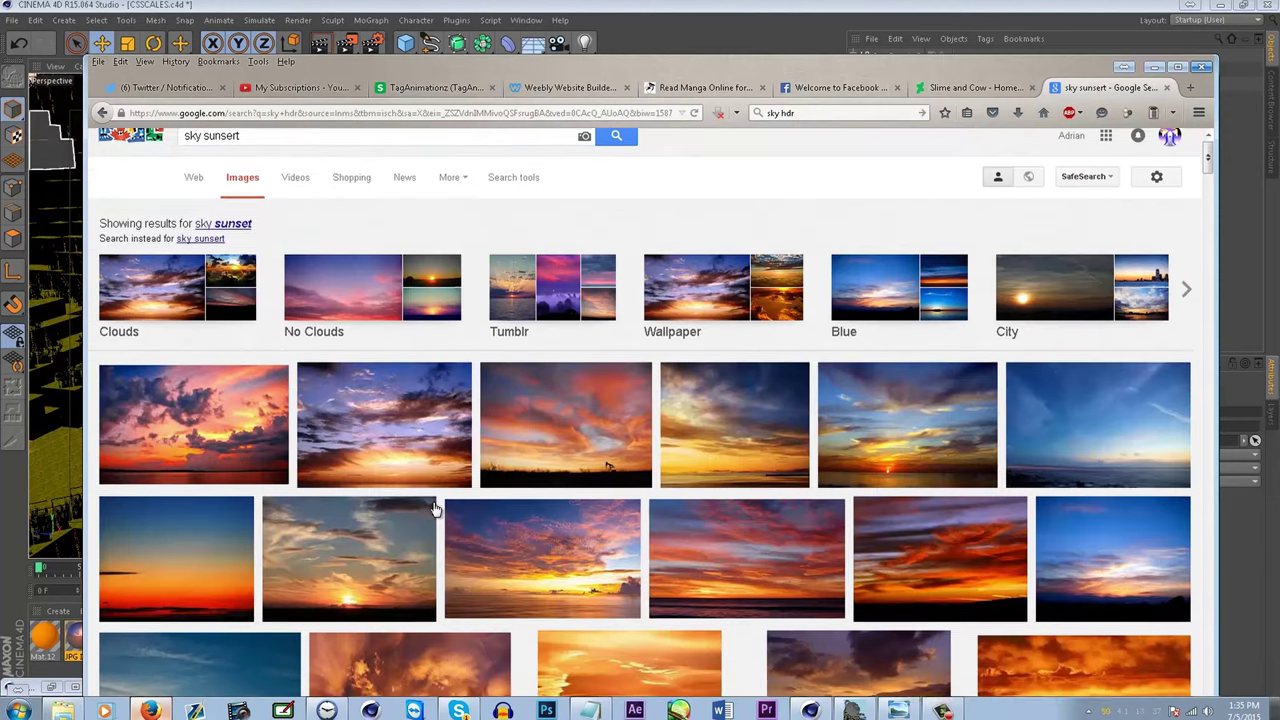
pyautogui.scroll(-2, 437, 503)
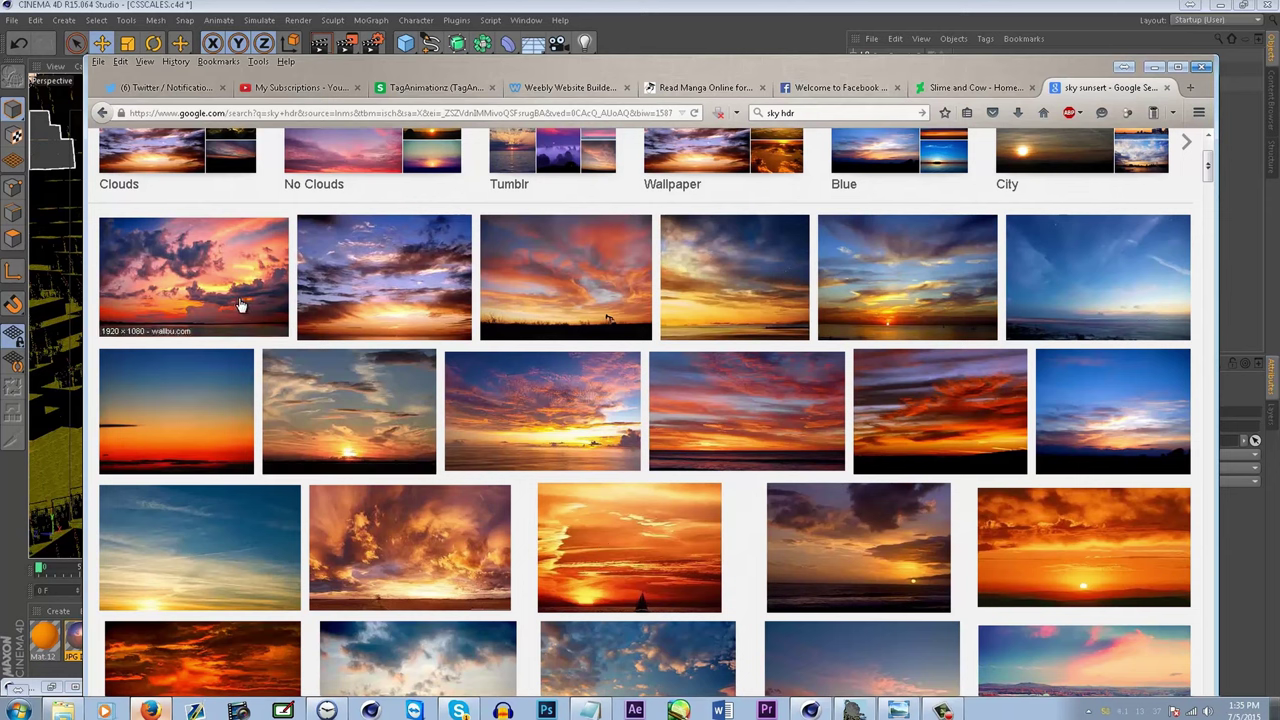
# - Return to Cinema 4D, hide the Sky object in the editor, and briefly recheck the sunset pictures in Firefox
pyautogui.click(1154, 66)
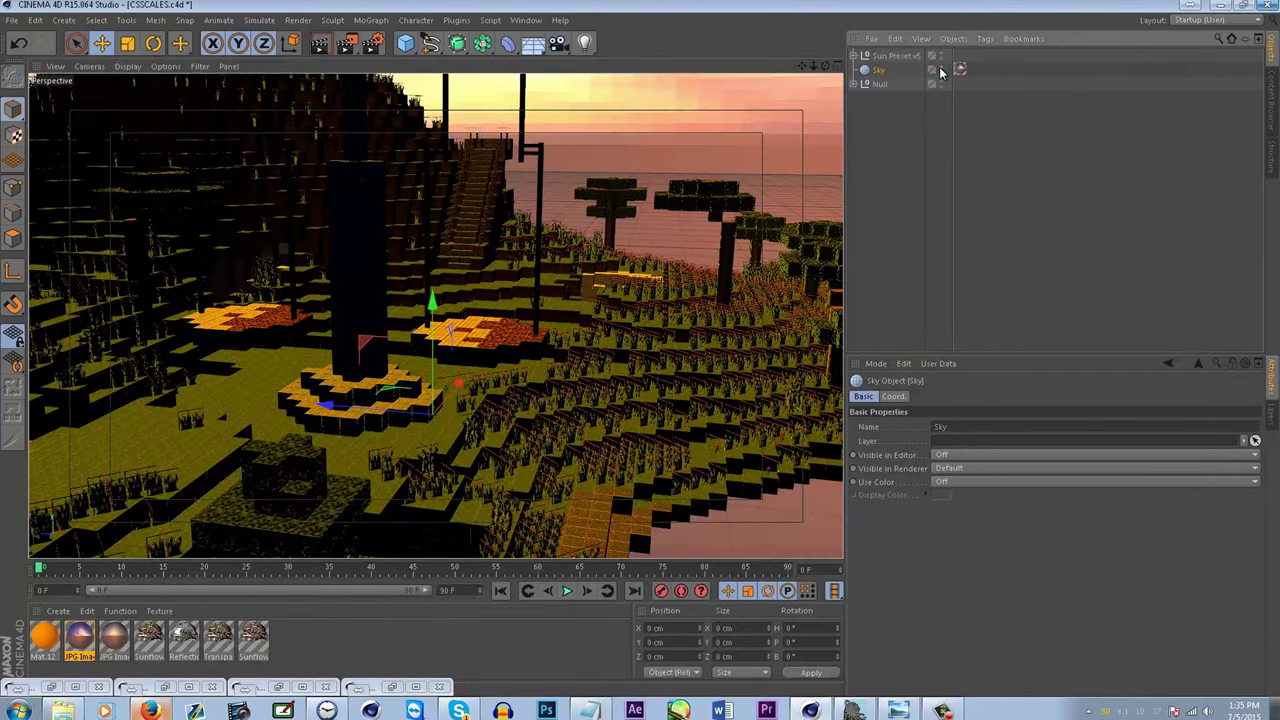
pyautogui.scroll(-6, 500, 345)
pyautogui.scroll(-3, 263, 460)
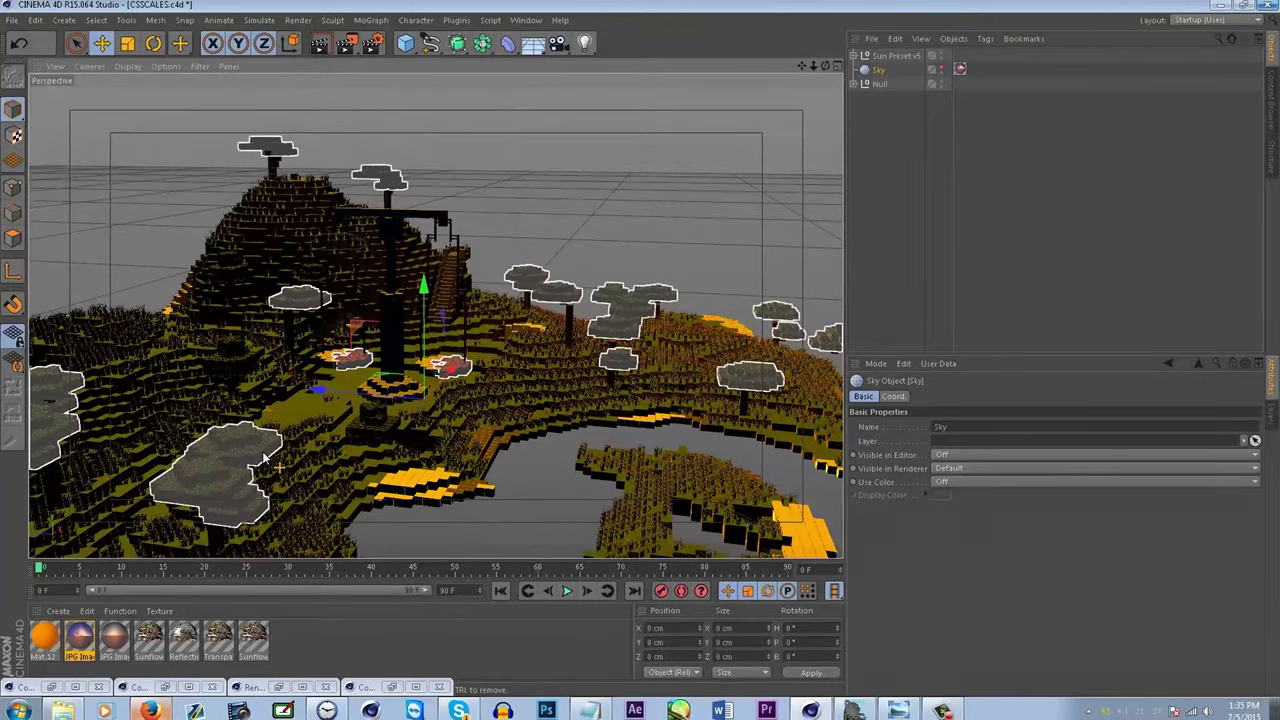
pyautogui.scroll(-3, 264, 458)
pyautogui.click(151, 710)
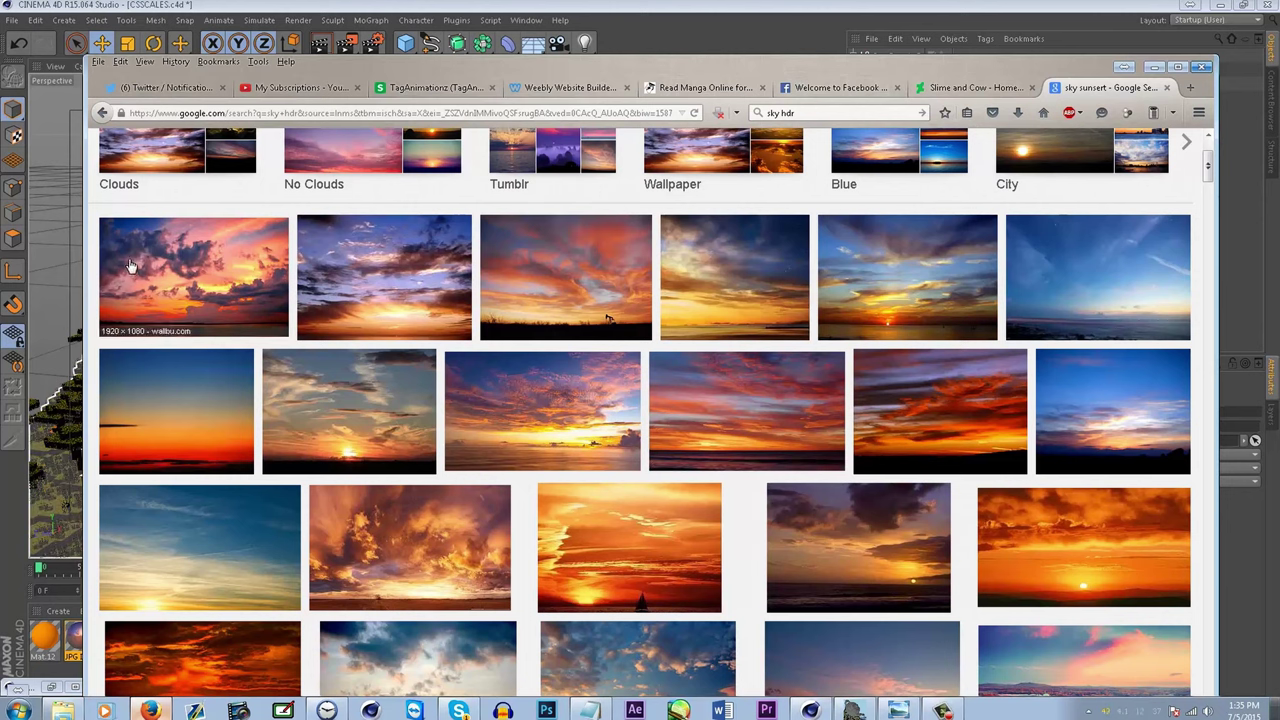
pyautogui.click(358, 5)
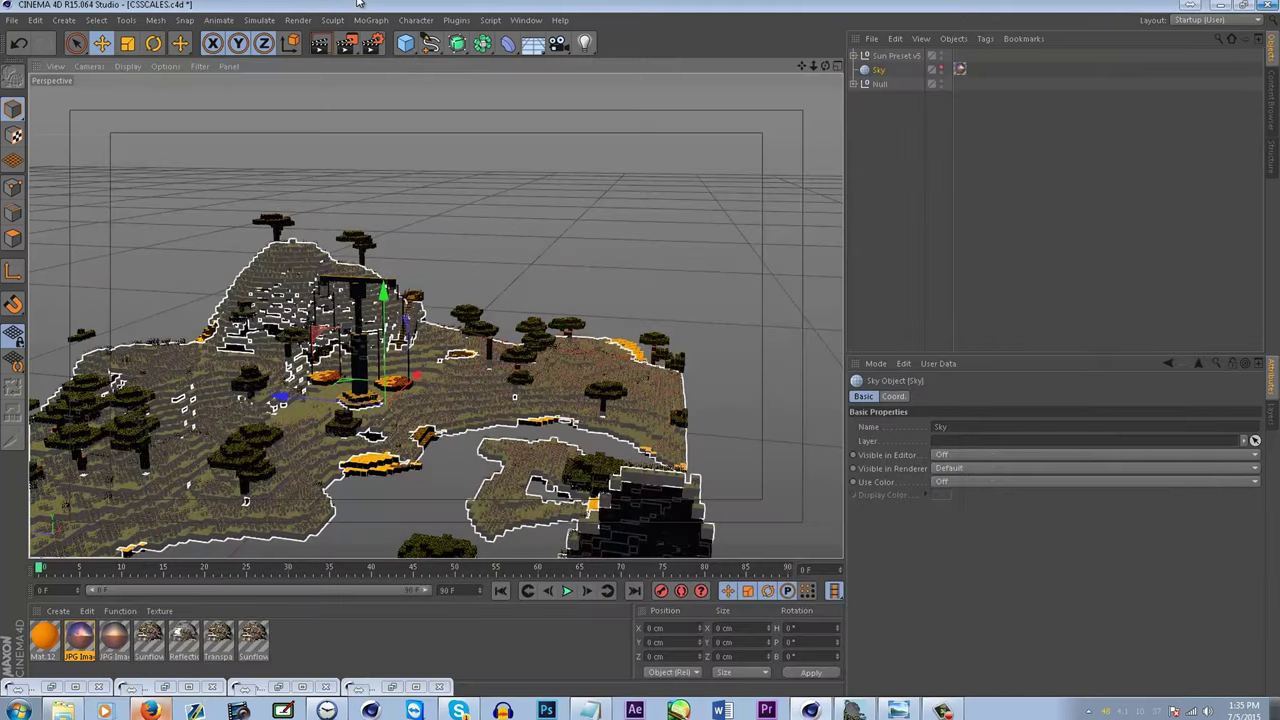
# - Add a new Sky object to the scene and select the JPG Image sky material
pyautogui.click(63, 20)
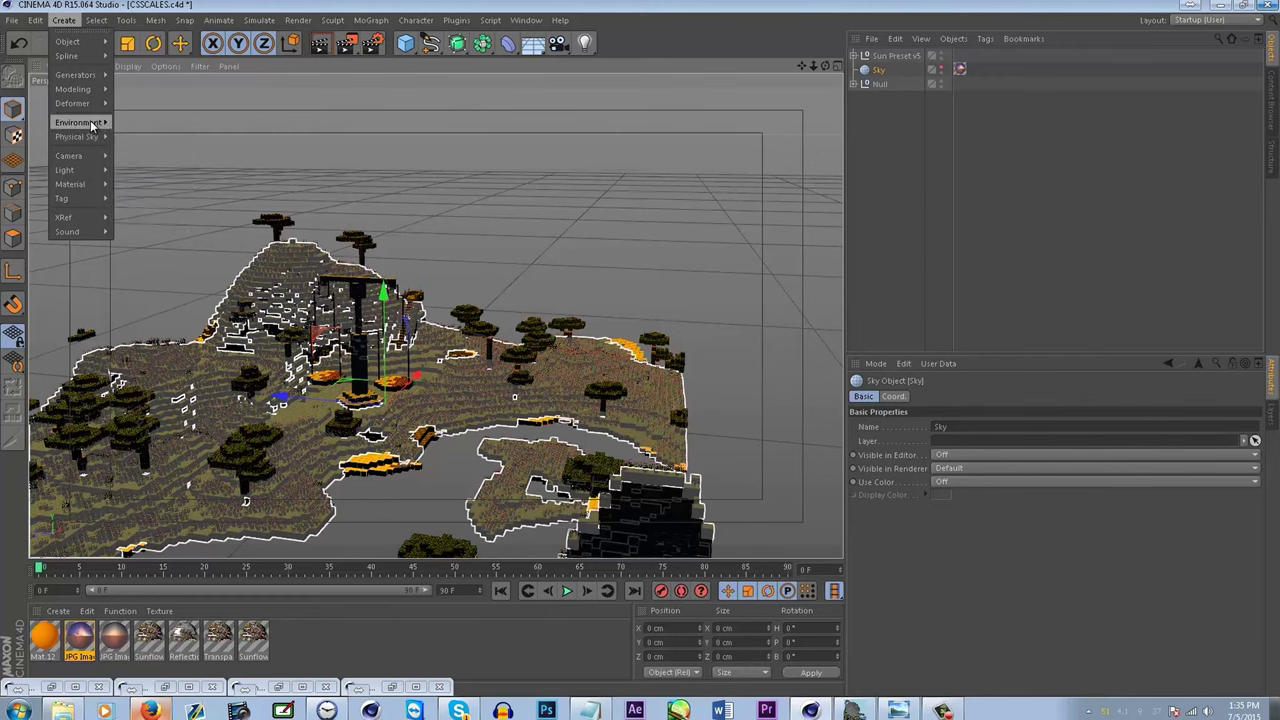
pyautogui.moveTo(96, 122)
pyautogui.click(134, 144)
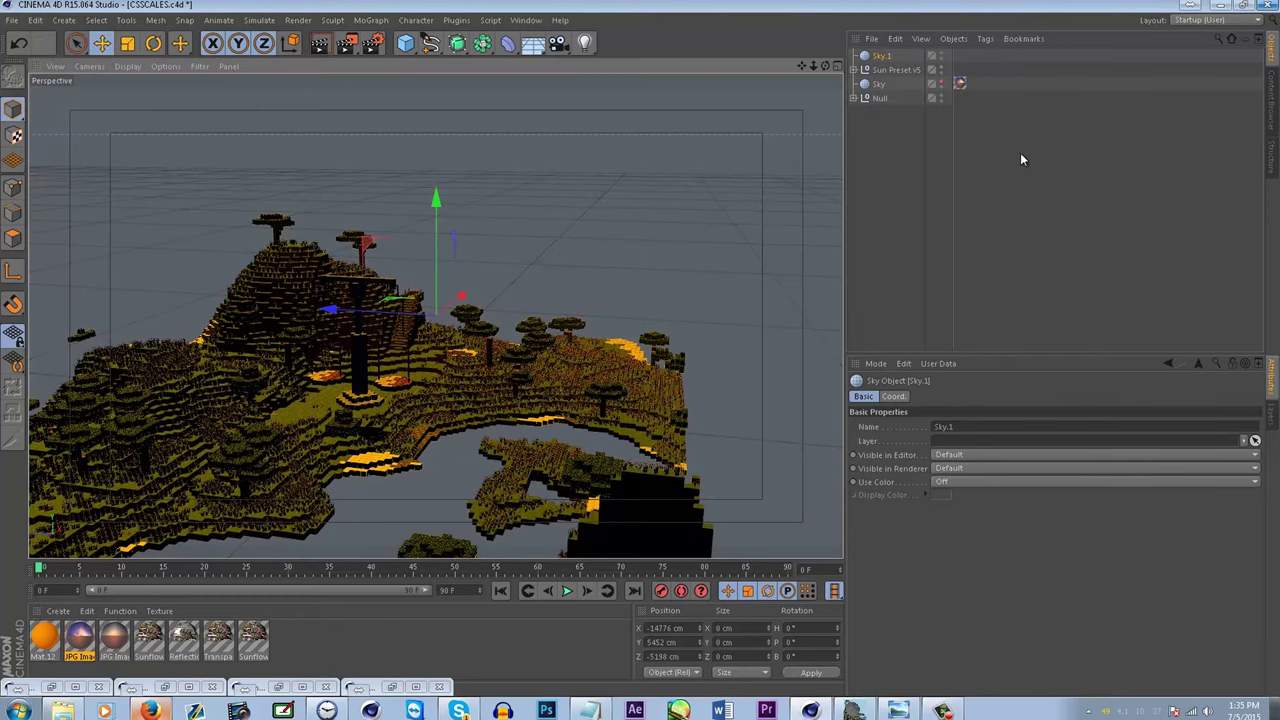
pyautogui.click(84, 641)
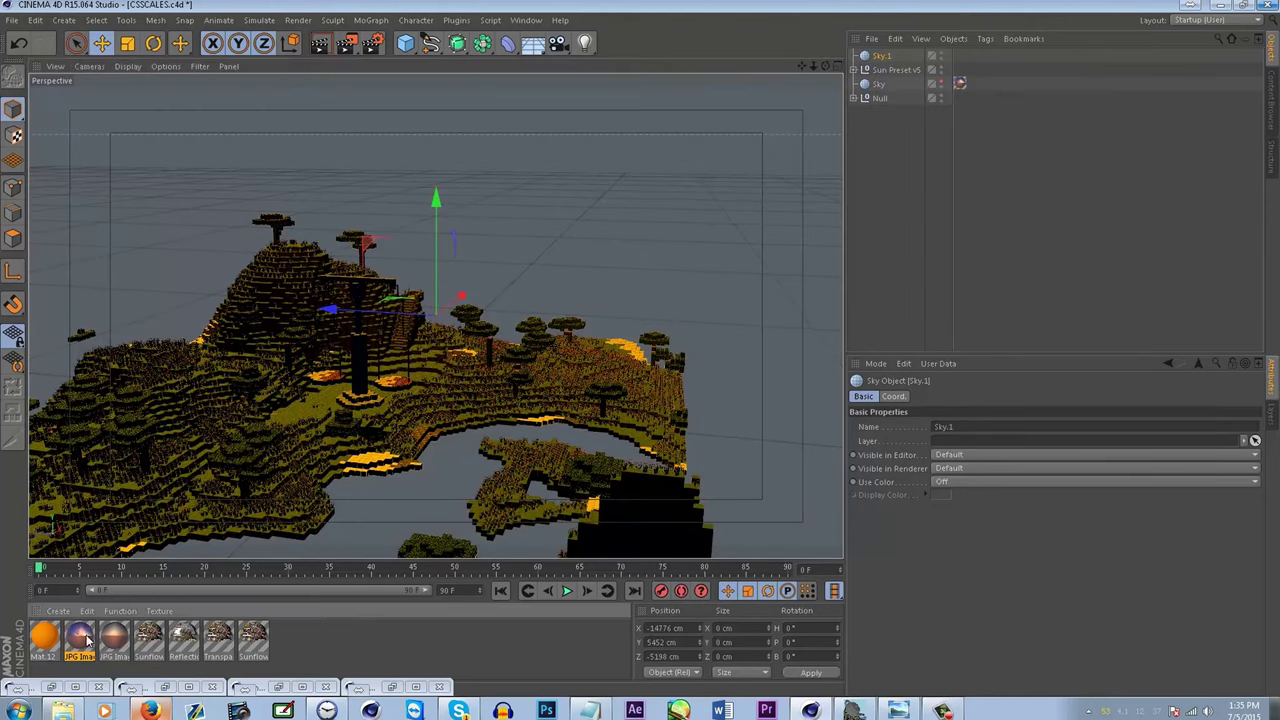
# - Apply the JPG Image sky material to the new Sky object and add a Compositing tag with Seen by Camera disabled
pyautogui.moveTo(884, 60); pyautogui.dragTo(882, 57)
pyautogui.rightClick(884, 60)
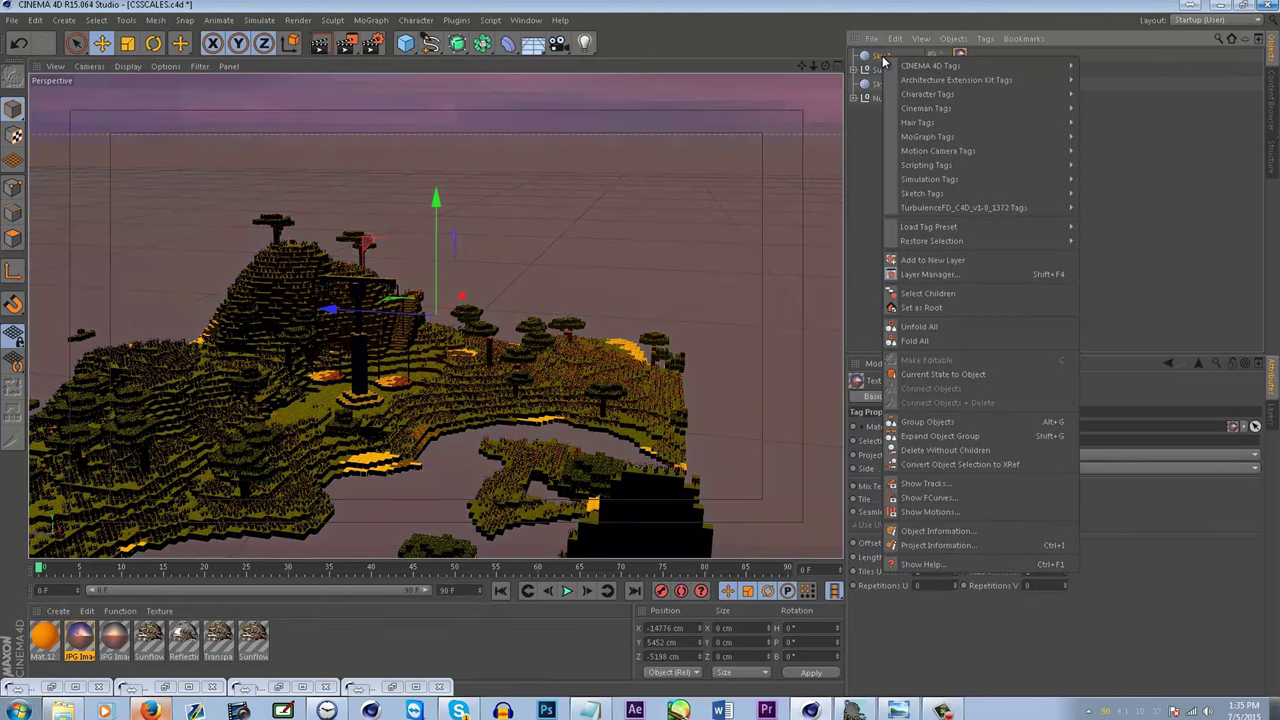
pyautogui.moveTo(926, 64)
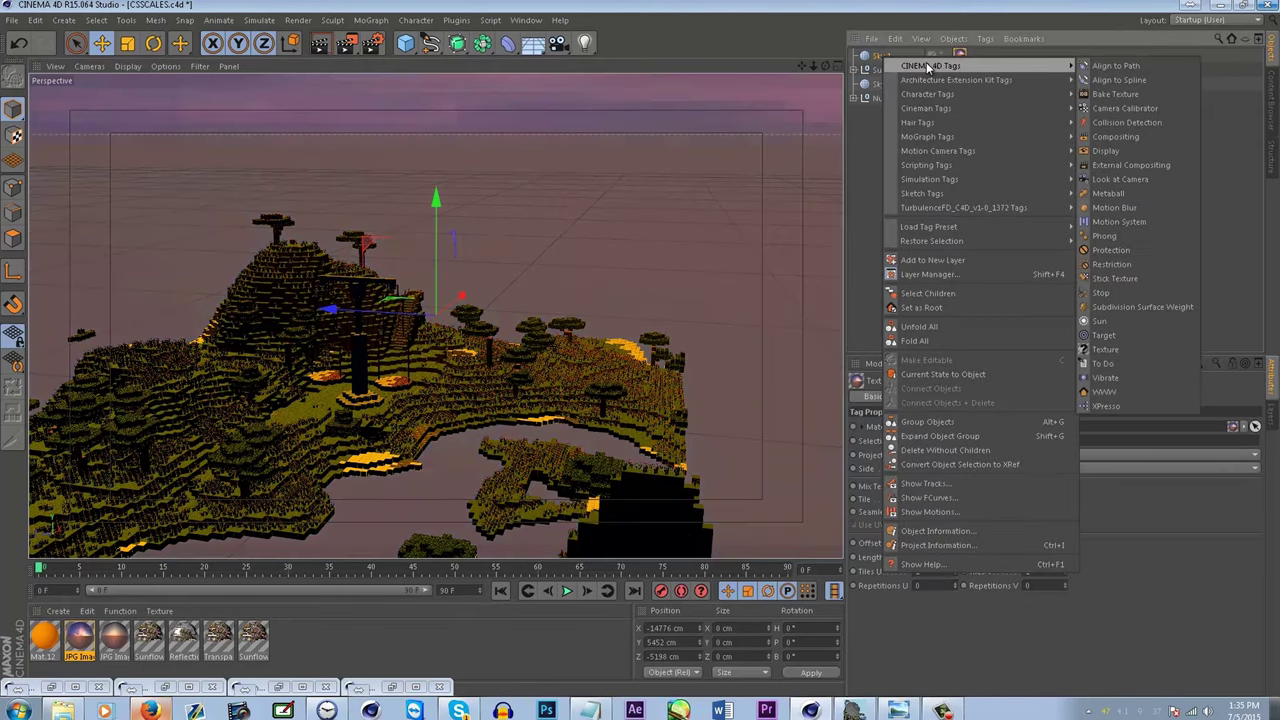
pyautogui.click(1115, 136)
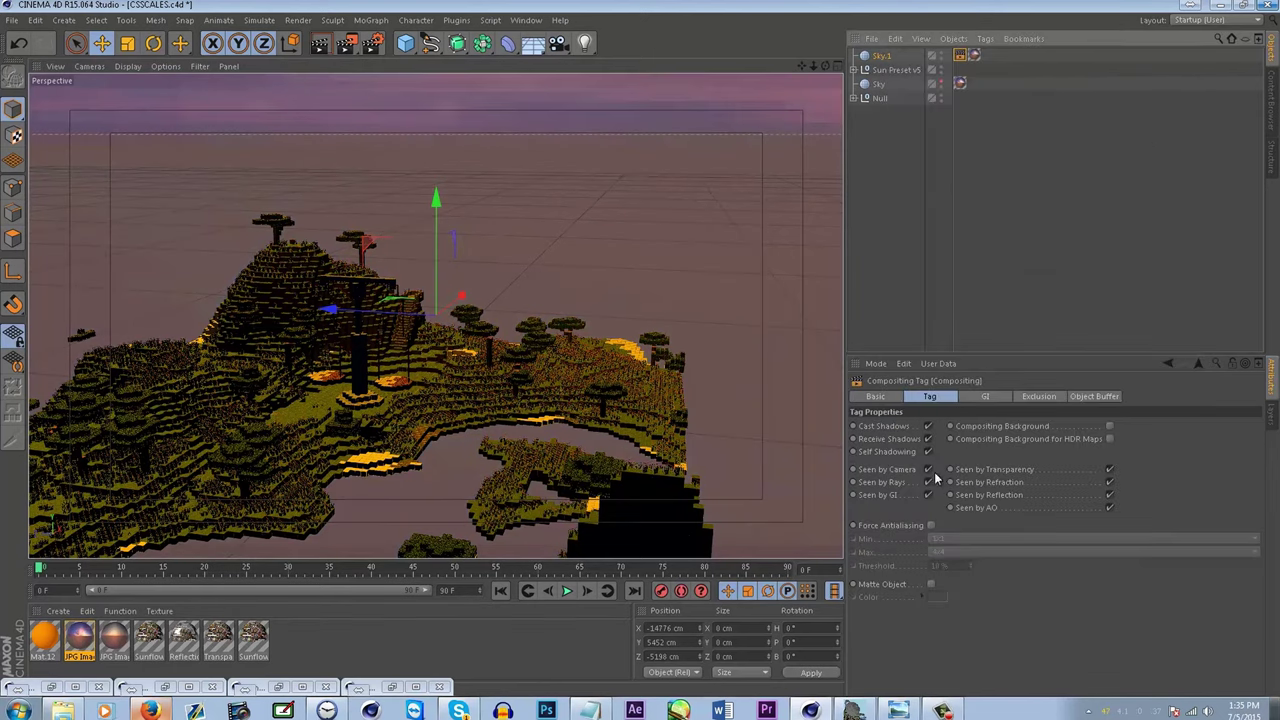
pyautogui.click(928, 469)
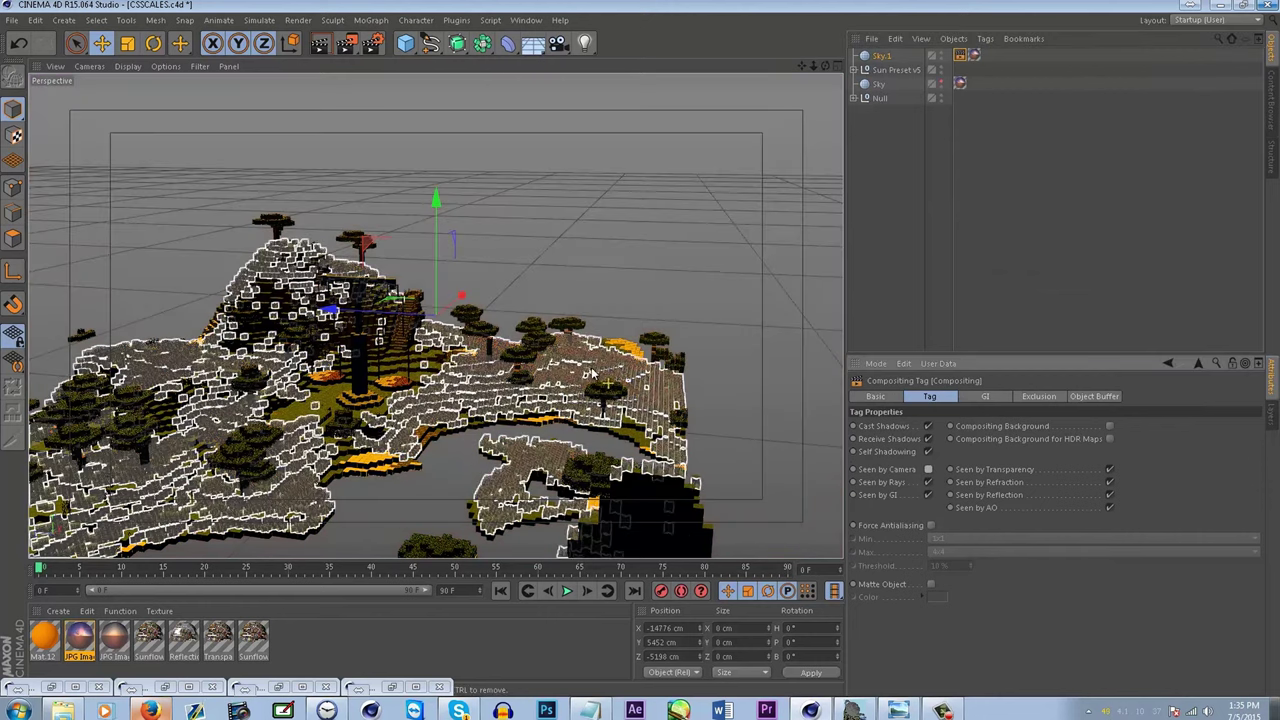
# - Add a Physical Sky object to the scene and turn off its Sun option
pyautogui.keyDown('alt'); pyautogui.moveTo(549, 385); pyautogui.dragTo(725, 210); pyautogui.keyUp('alt')
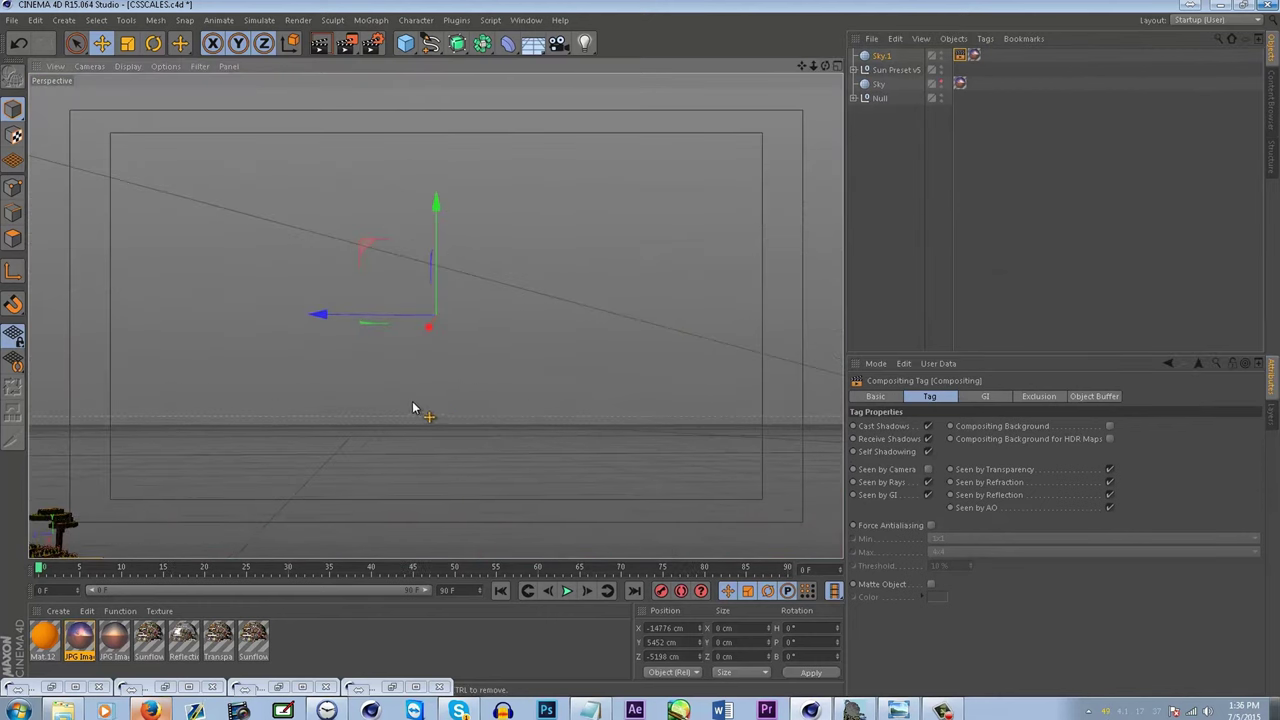
pyautogui.keyDown('alt'); pyautogui.moveTo(340, 416); pyautogui.dragTo(633, 243, button='middle'); pyautogui.keyUp('alt')
pyautogui.keyDown('alt'); pyautogui.moveTo(633, 243); pyautogui.dragTo(671, 181); pyautogui.keyUp('alt')
pyautogui.scroll(-8, 717, 232)
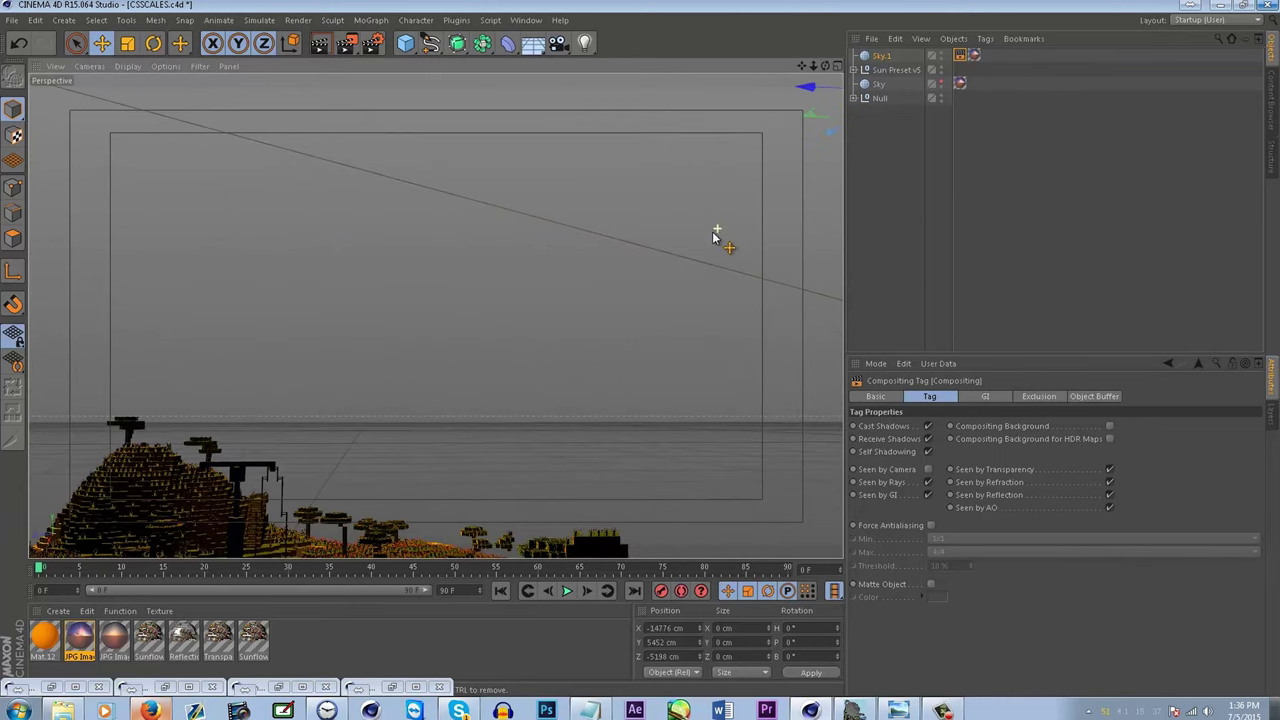
pyautogui.keyDown('alt'); pyautogui.moveTo(693, 237); pyautogui.dragTo(756, 93); pyautogui.keyUp('alt')
pyautogui.moveTo(828, 71); pyautogui.dragTo(796, 100)
pyautogui.scroll(2, 536, 271)
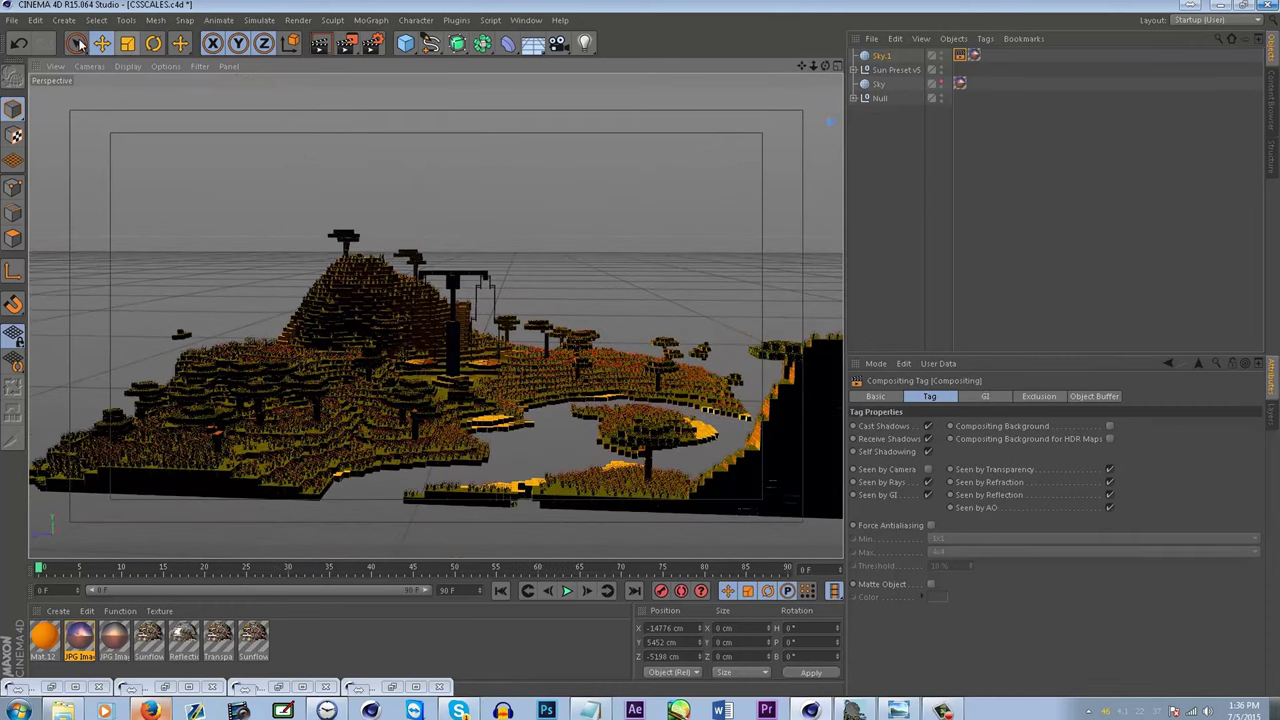
pyautogui.click(64, 20)
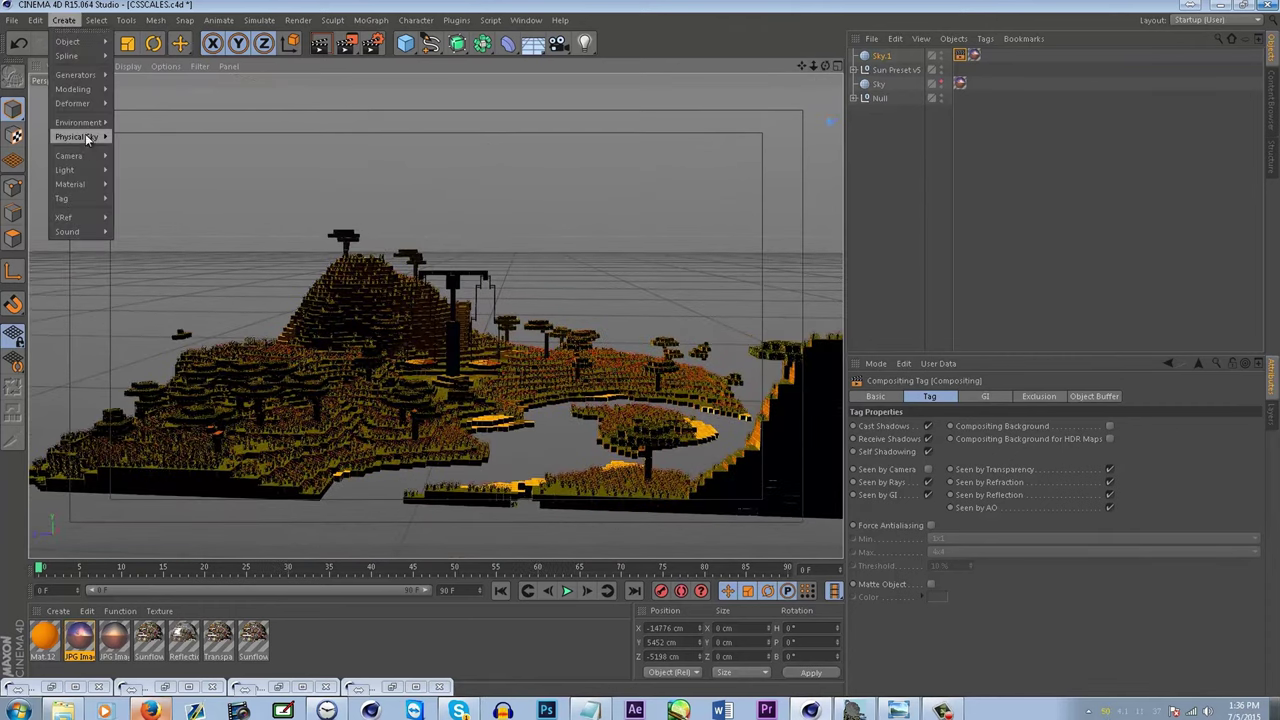
pyautogui.moveTo(90, 136)
pyautogui.click(142, 137)
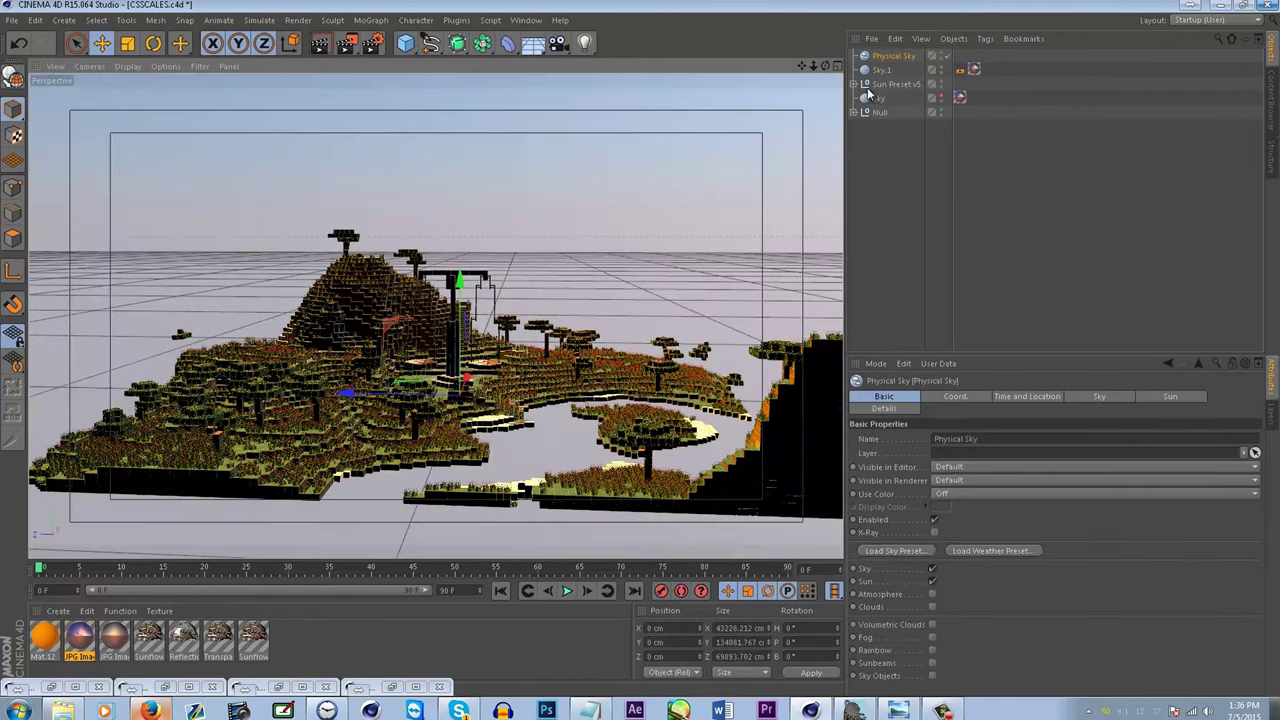
pyautogui.click(932, 583)
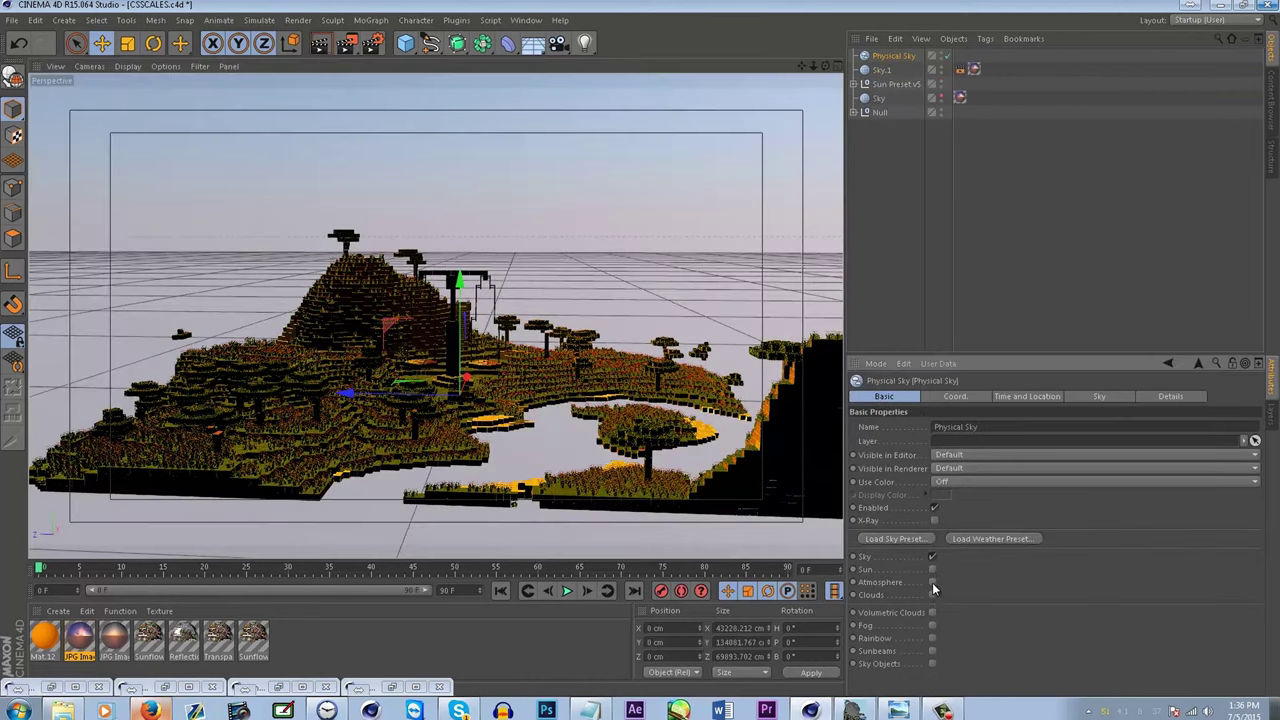
# - Examine the Physical Sky's time and location, coordinate and sky settings
pyautogui.click(945, 397)
pyautogui.click(1027, 396)
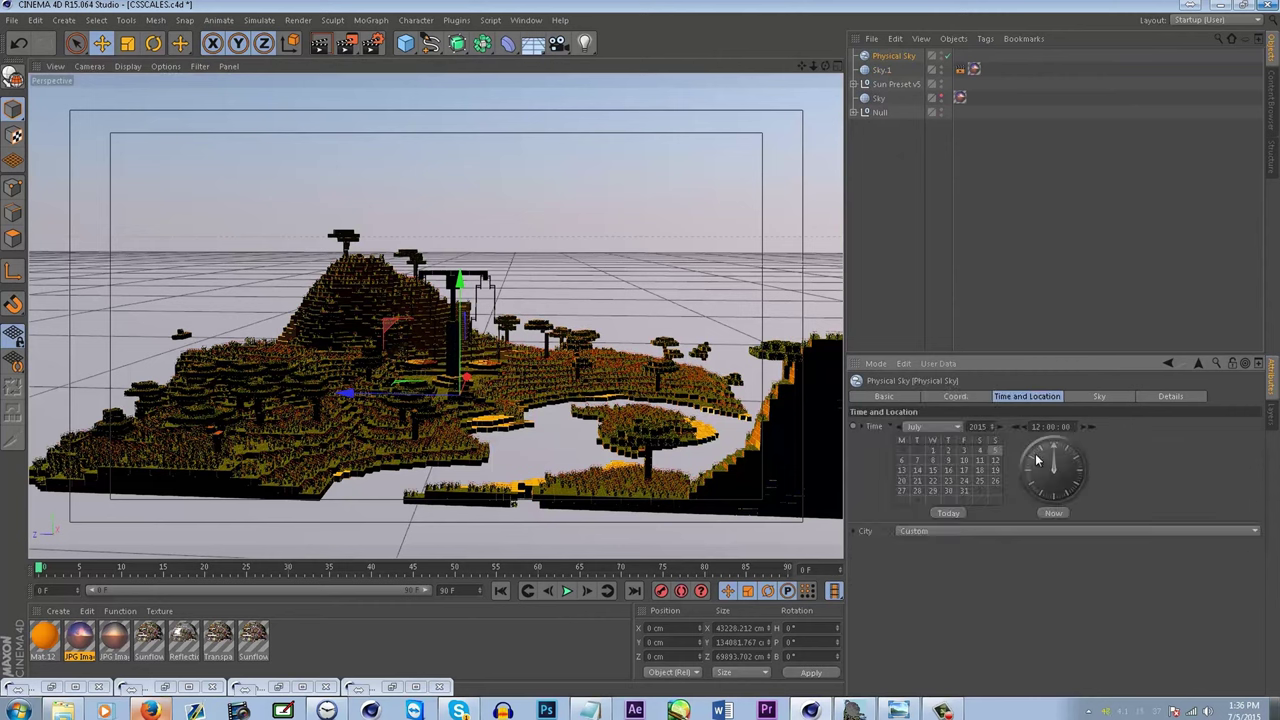
pyautogui.click(1080, 397)
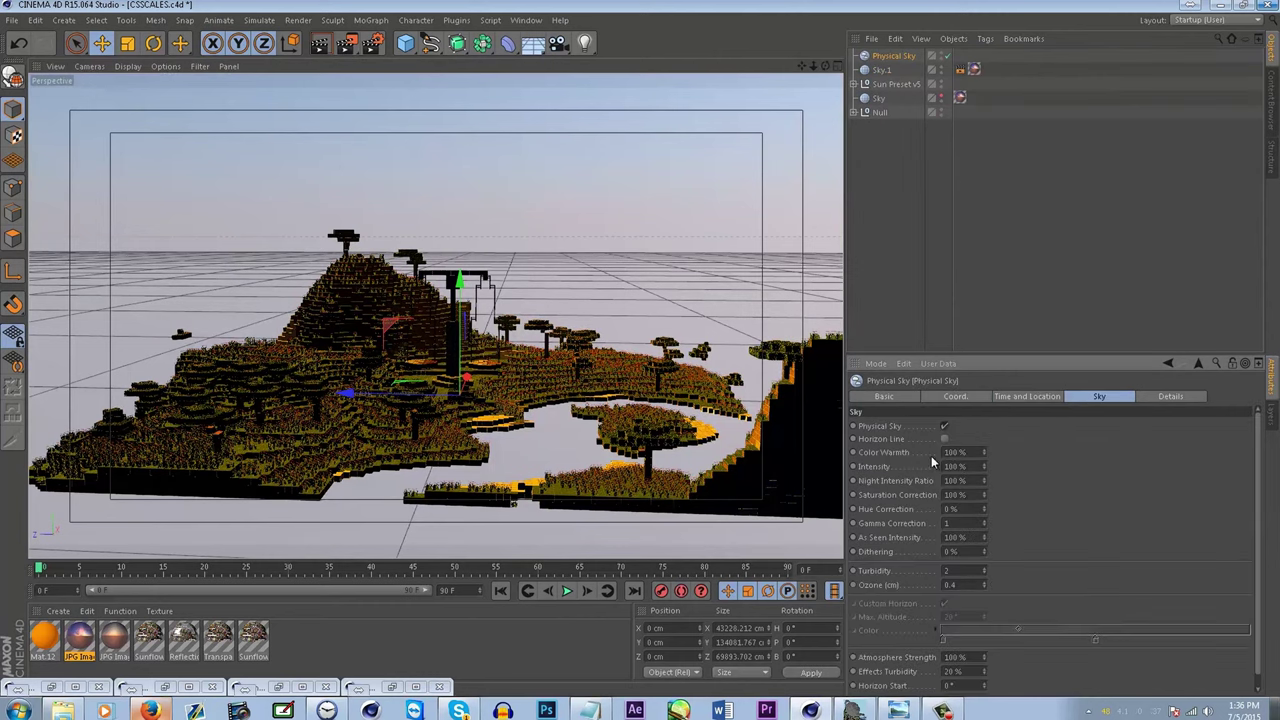
pyautogui.scroll(-1, 884, 566)
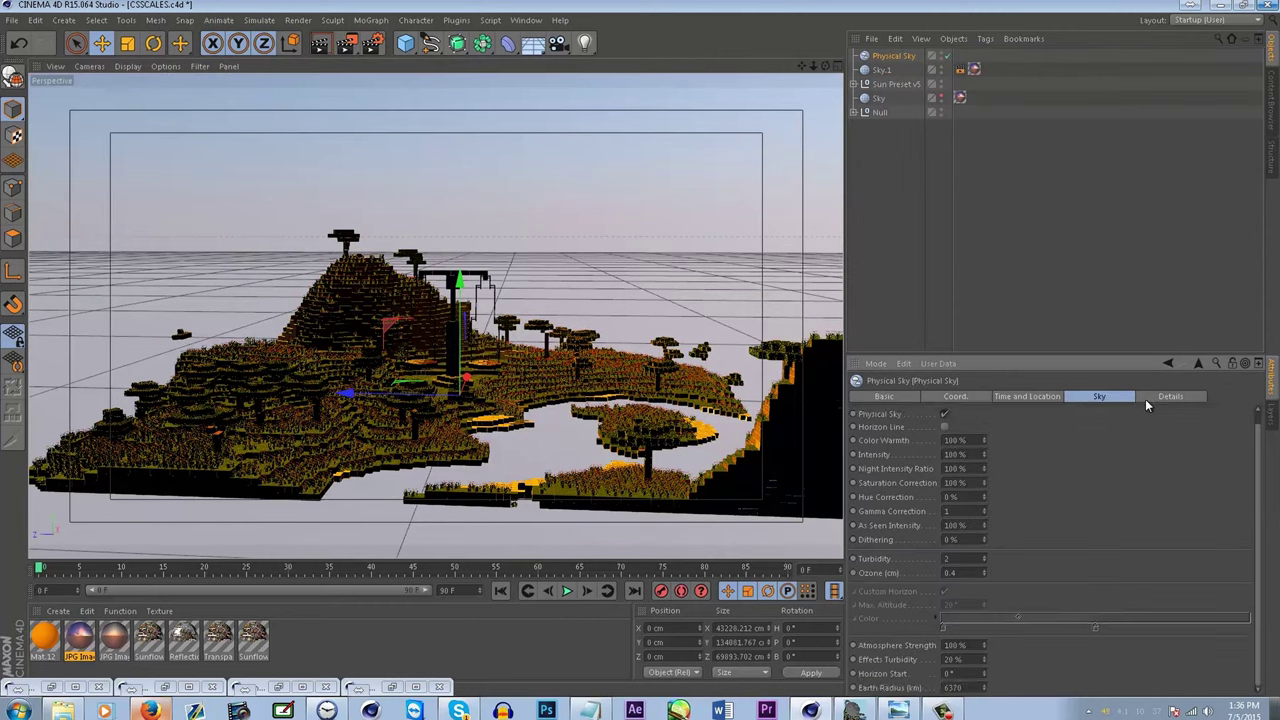
pyautogui.click(1010, 397)
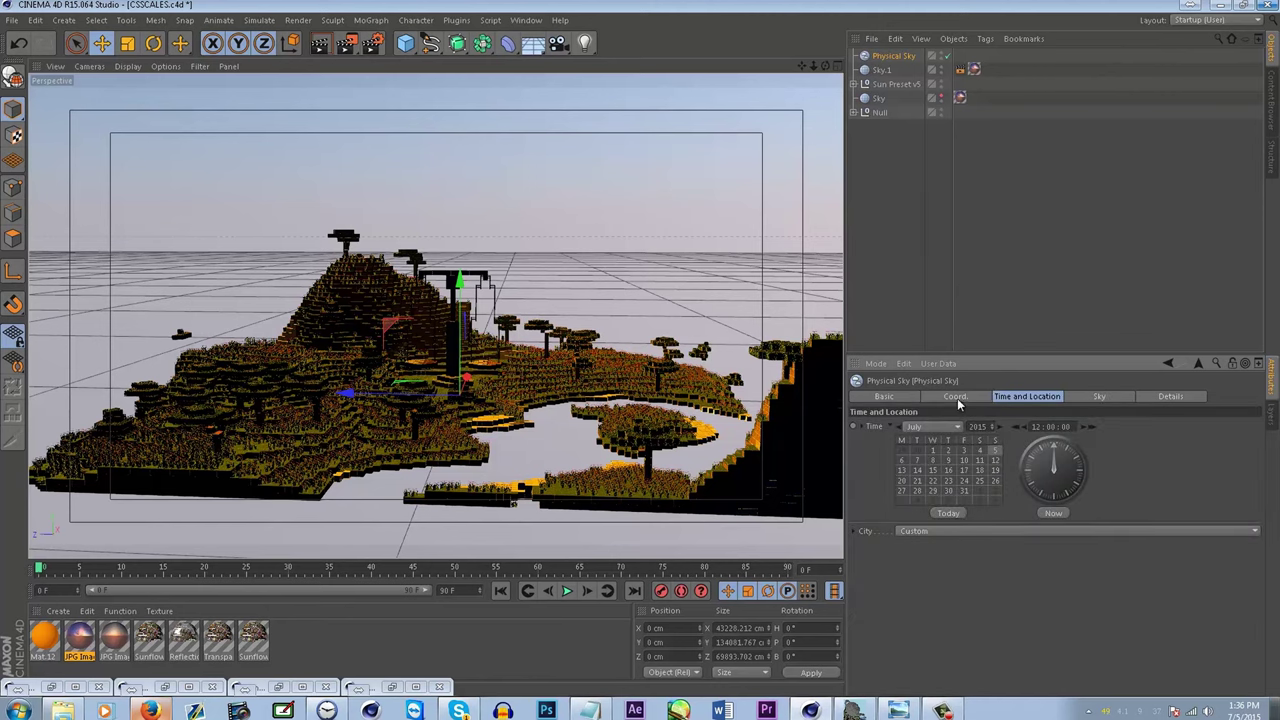
pyautogui.click(960, 400)
pyautogui.click(1100, 397)
pyautogui.scroll(-1, 908, 527)
pyautogui.scroll(1, 930, 462)
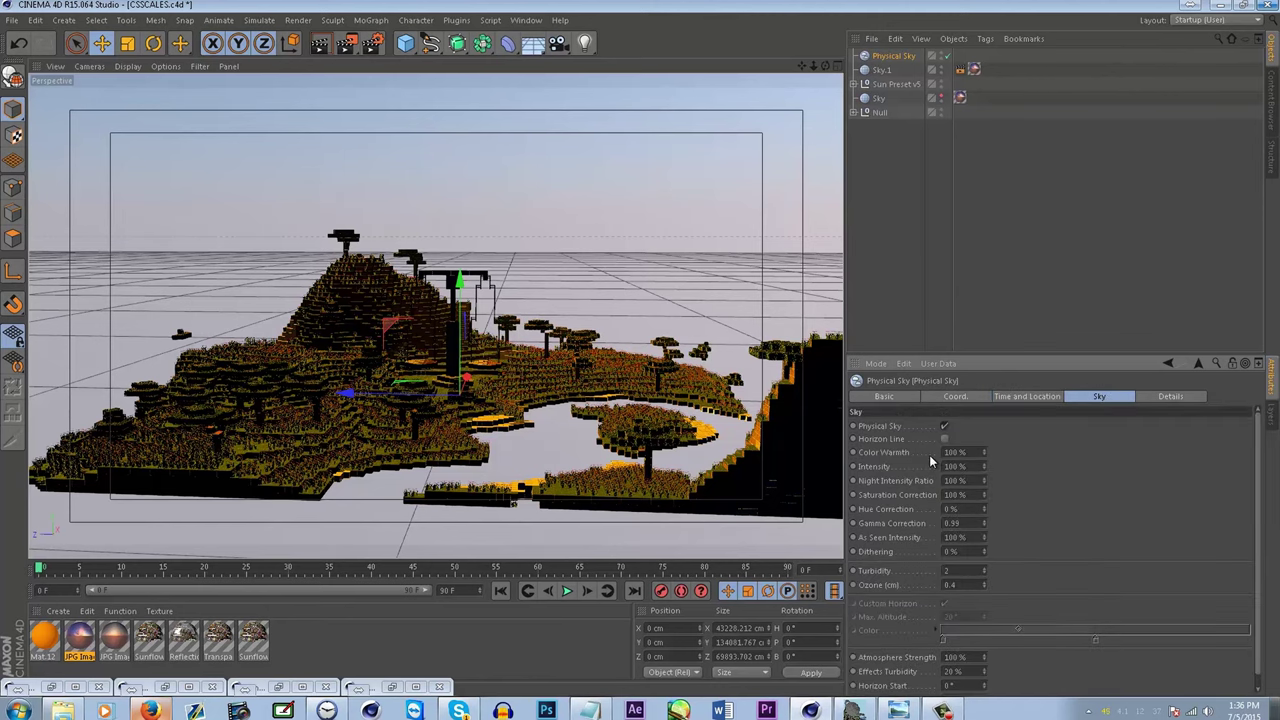
# - Disable the Physical Sky option in the sky settings and set the gradient's first knot to muted blue, RGB 82, 82, 138
pyautogui.click(945, 439)
pyautogui.click(945, 439)
pyautogui.click(945, 426)
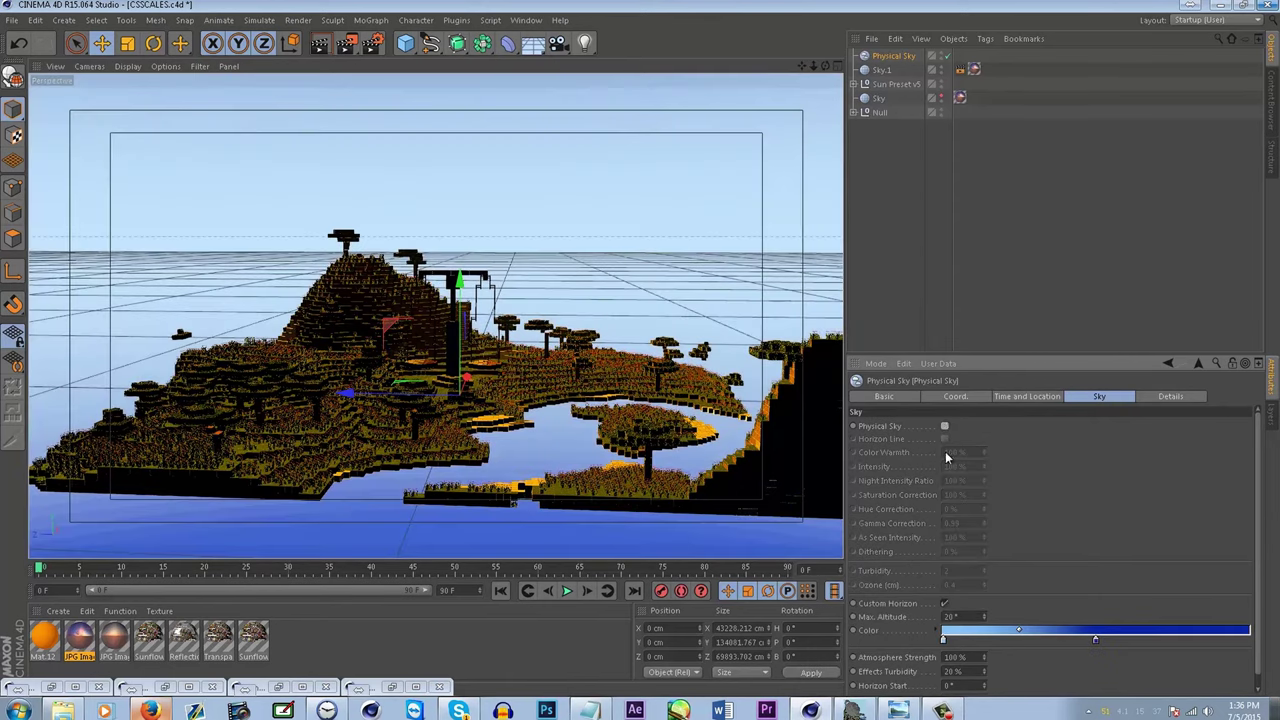
pyautogui.doubleClick(943, 639)
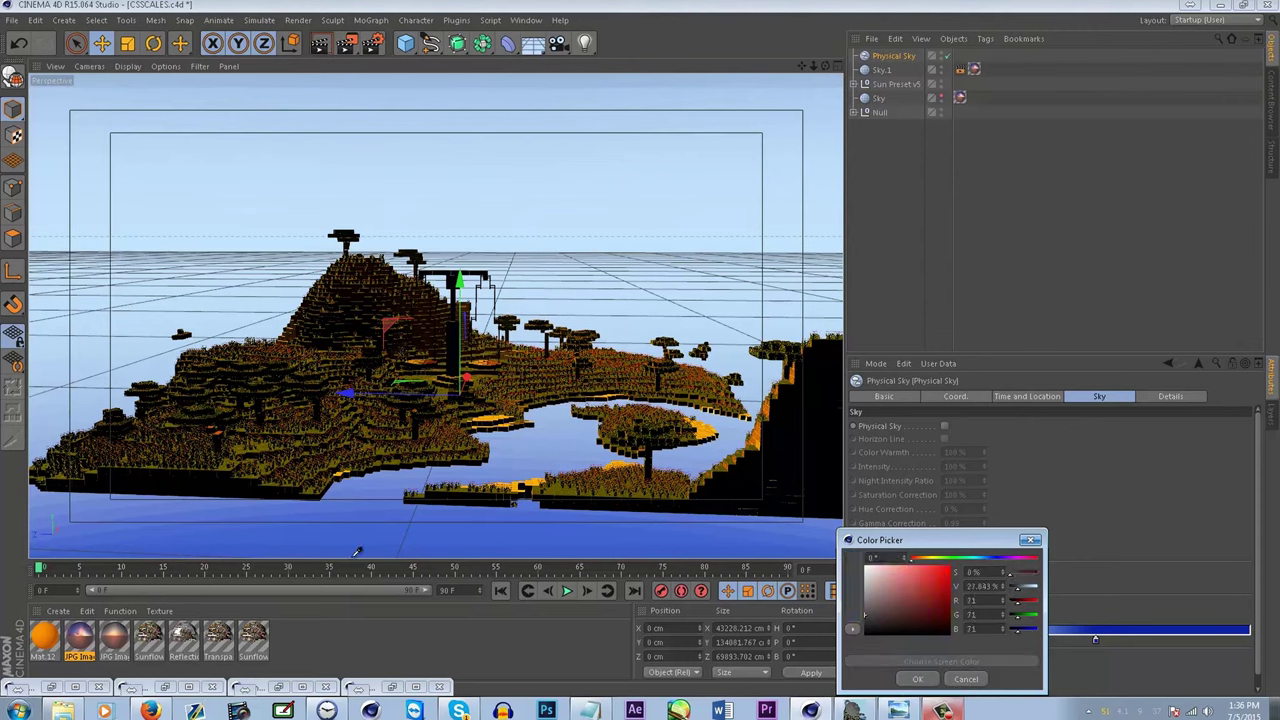
pyautogui.click(899, 597)
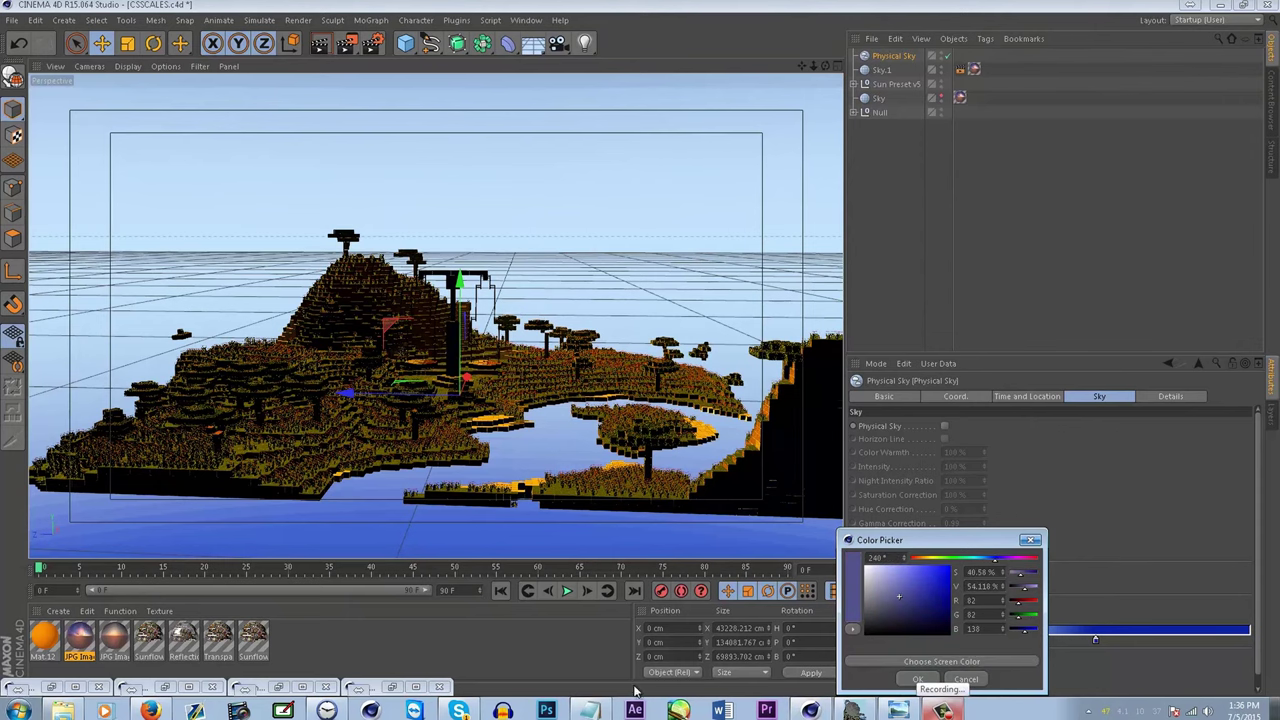
pyautogui.click(918, 679)
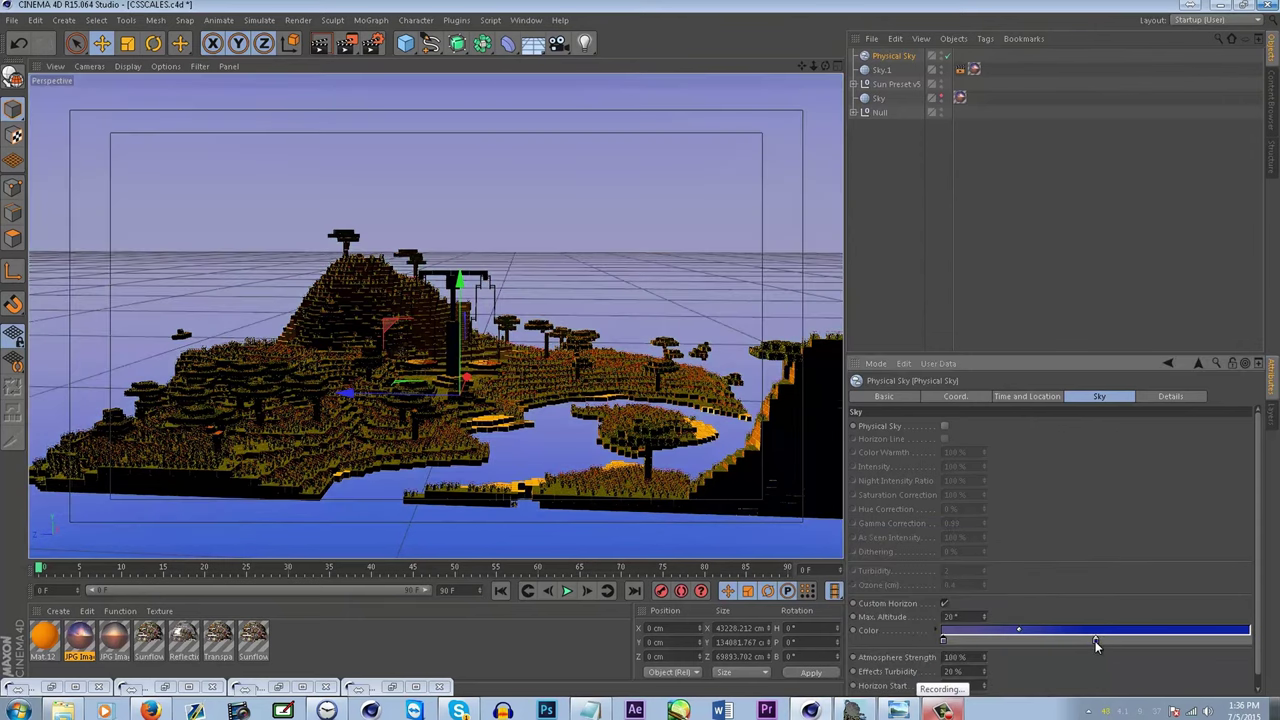
# - Set the gradient's second knot to pink RGB 177, 129, 164, sampled from the sky material thumbnail, and move it to the gradient's end
pyautogui.doubleClick(1095, 640)
pyautogui.click(1093, 662)
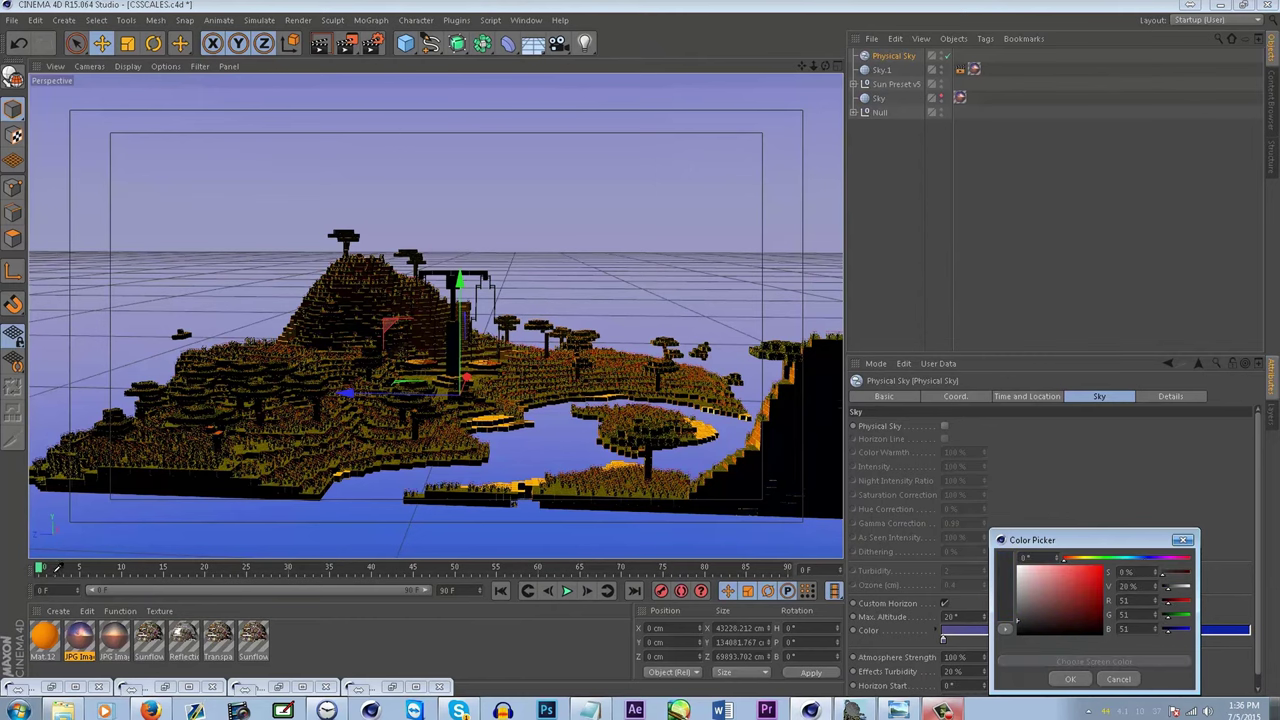
pyautogui.click(80, 636)
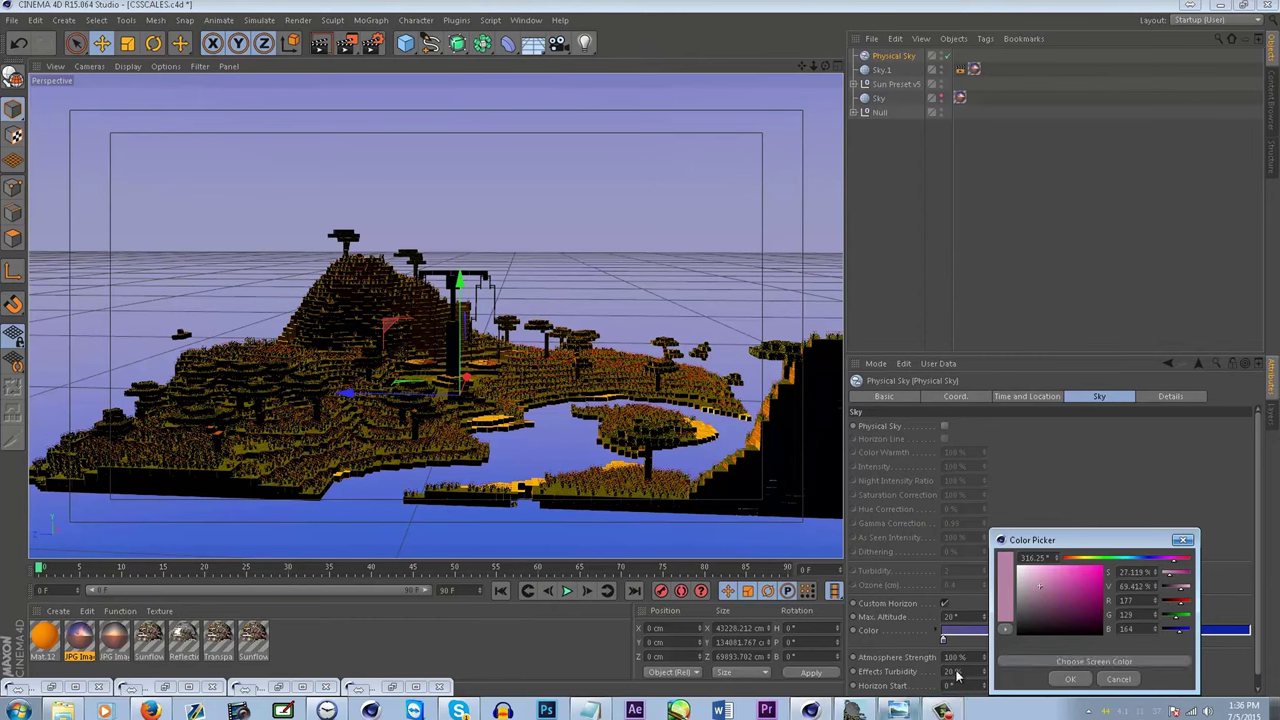
pyautogui.click(1078, 680)
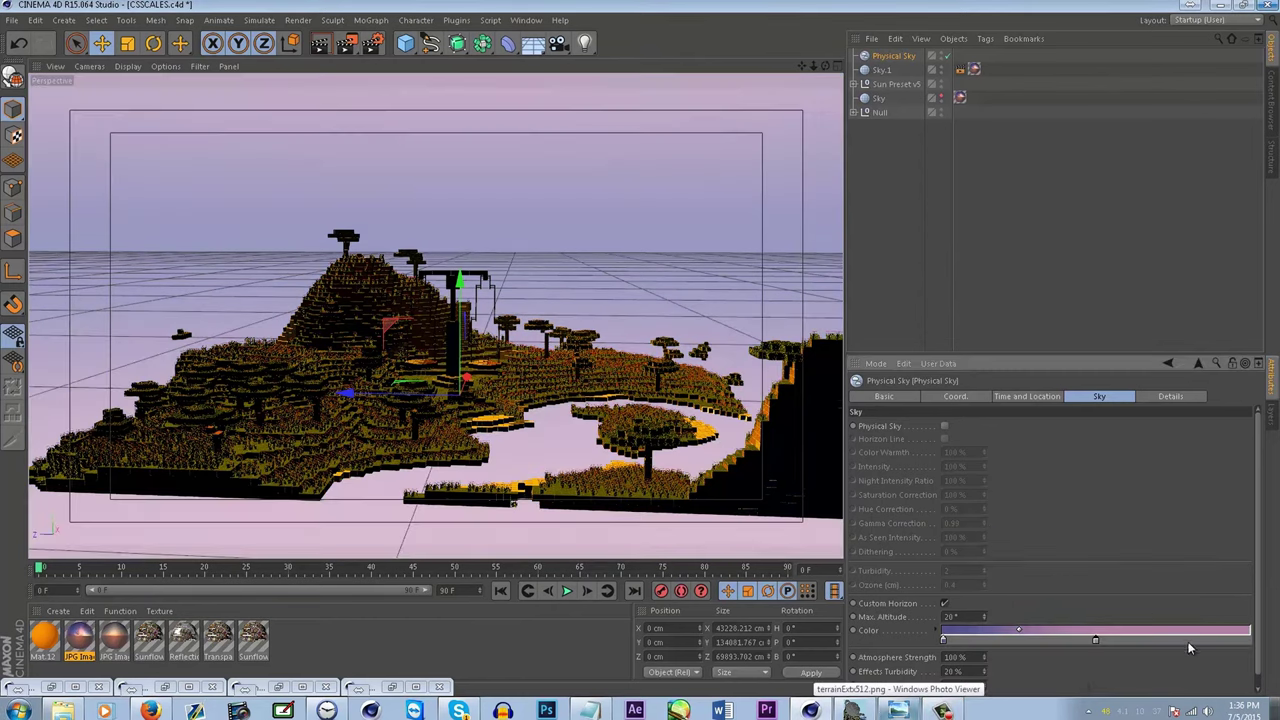
pyautogui.moveTo(1096, 645); pyautogui.dragTo(1249, 643)
# - Delete the Sky.1 and Physical Sky objects and make the original Sky object visible in the editor again
pyautogui.keyDown('alt'); pyautogui.moveTo(512, 398); pyautogui.dragTo(506, 269); pyautogui.keyUp('alt')
pyautogui.scroll(10, 514, 342)
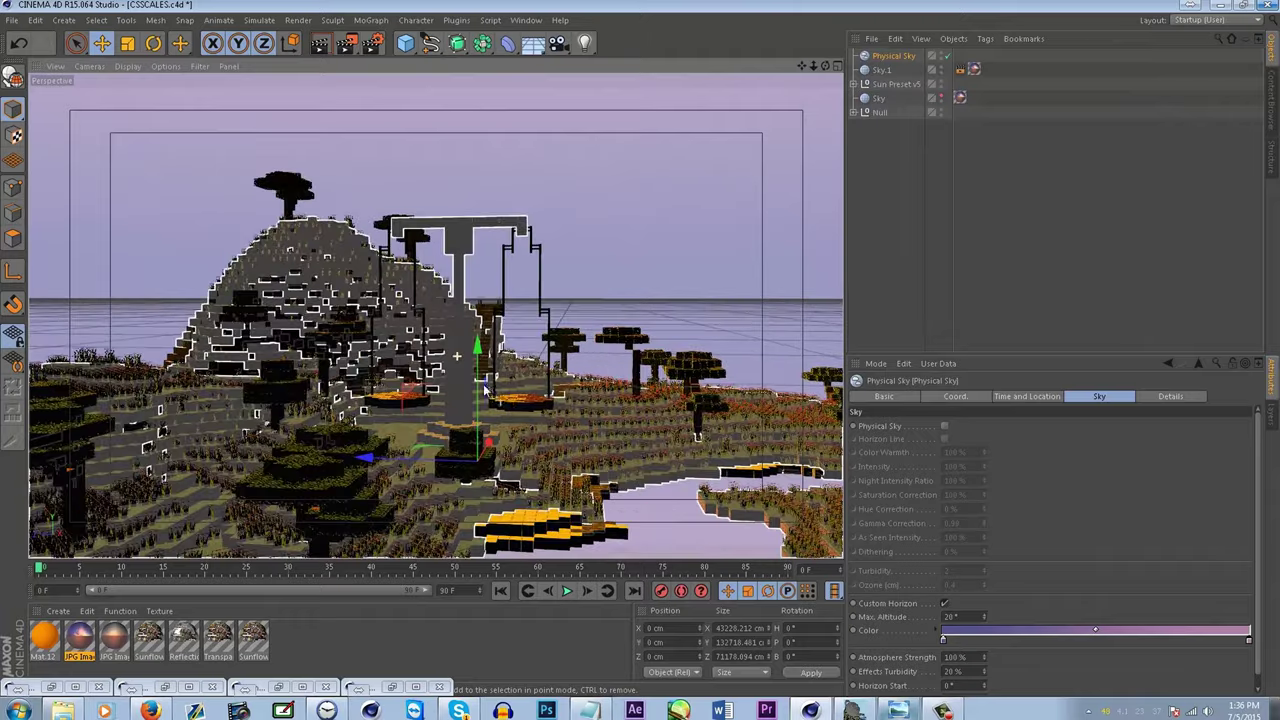
pyautogui.keyDown('alt'); pyautogui.moveTo(528, 346); pyautogui.dragTo(375, 348, button='middle'); pyautogui.keyUp('alt')
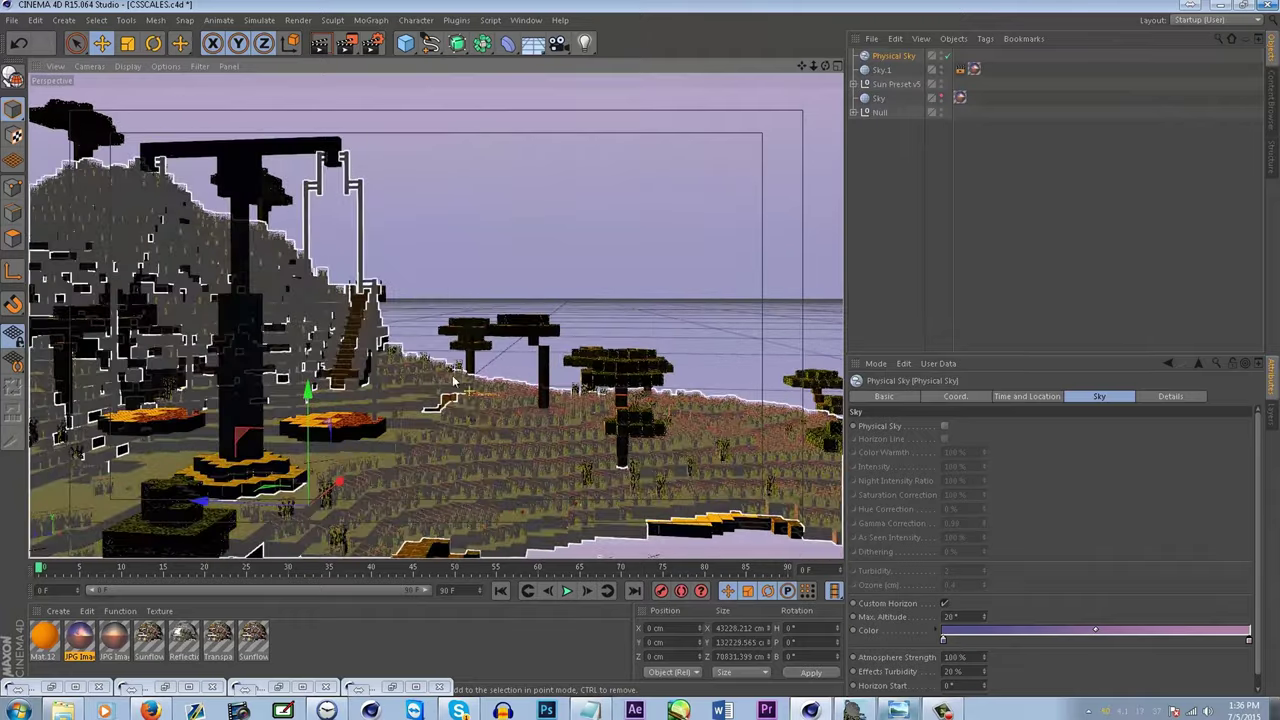
pyautogui.click(1086, 177)
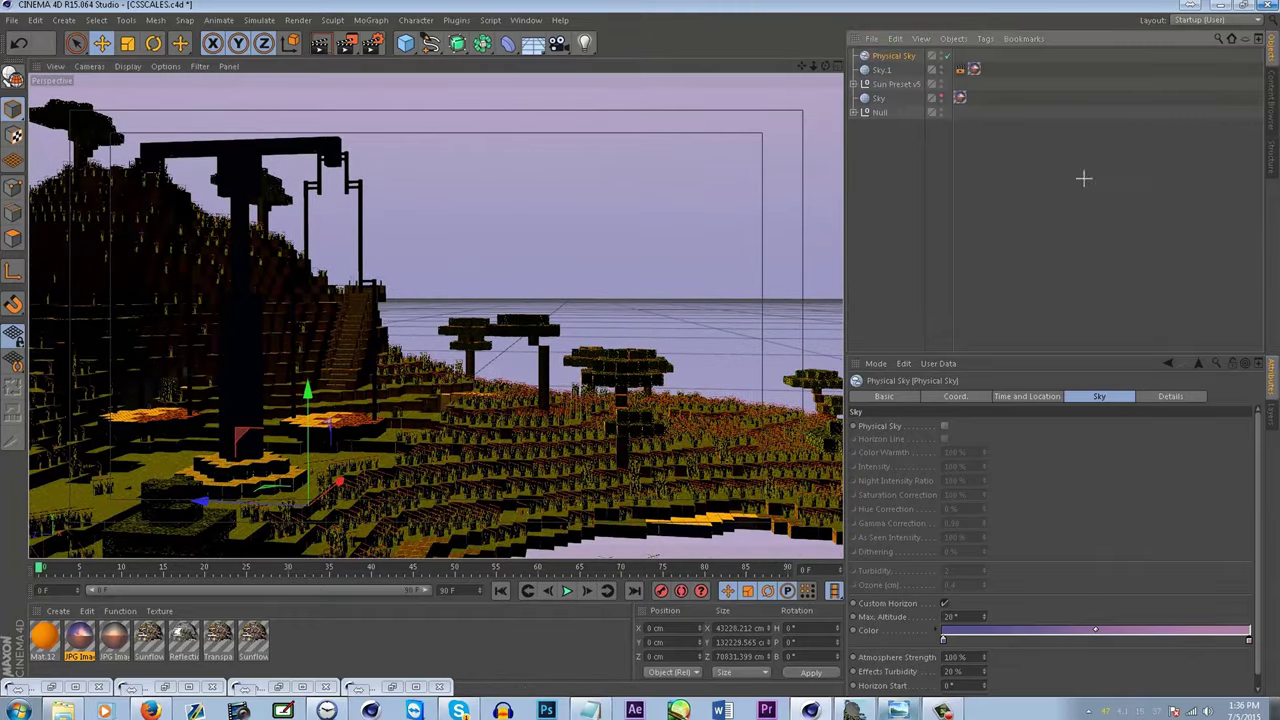
pyautogui.click(879, 70)
pyautogui.press('Delete')
pyautogui.click(893, 57)
pyautogui.press('Delete')
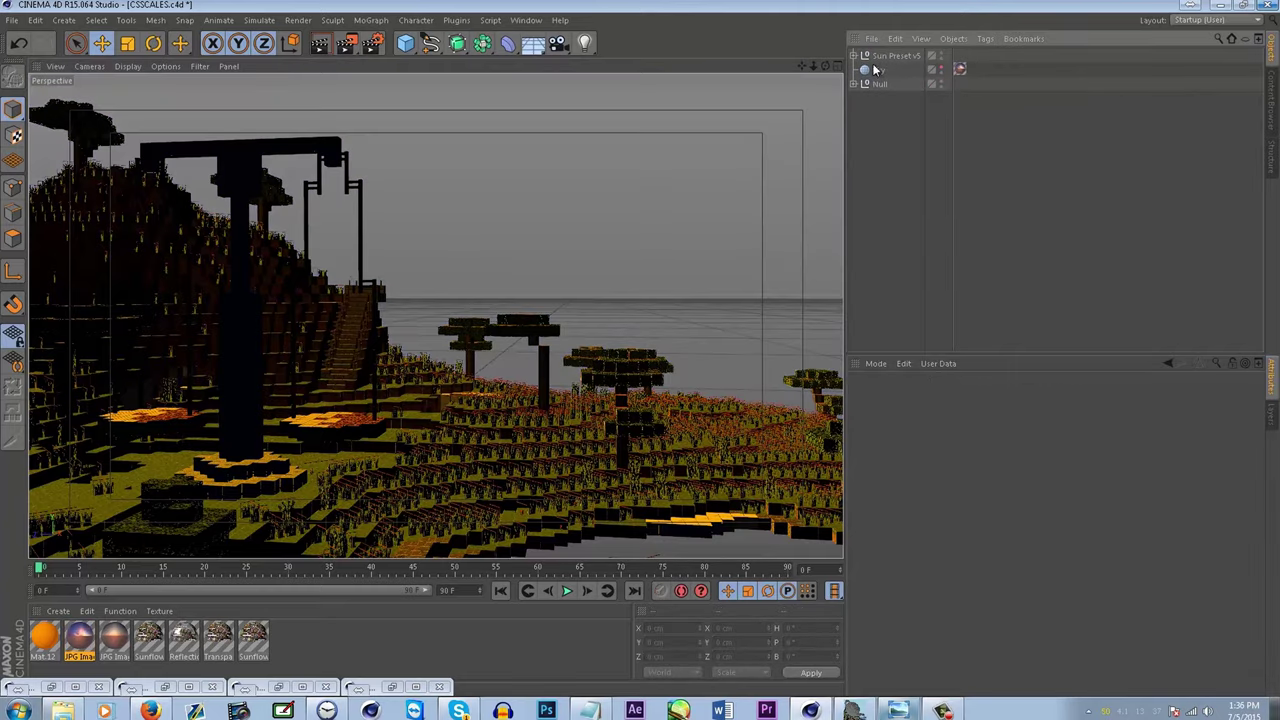
pyautogui.click(940, 70)
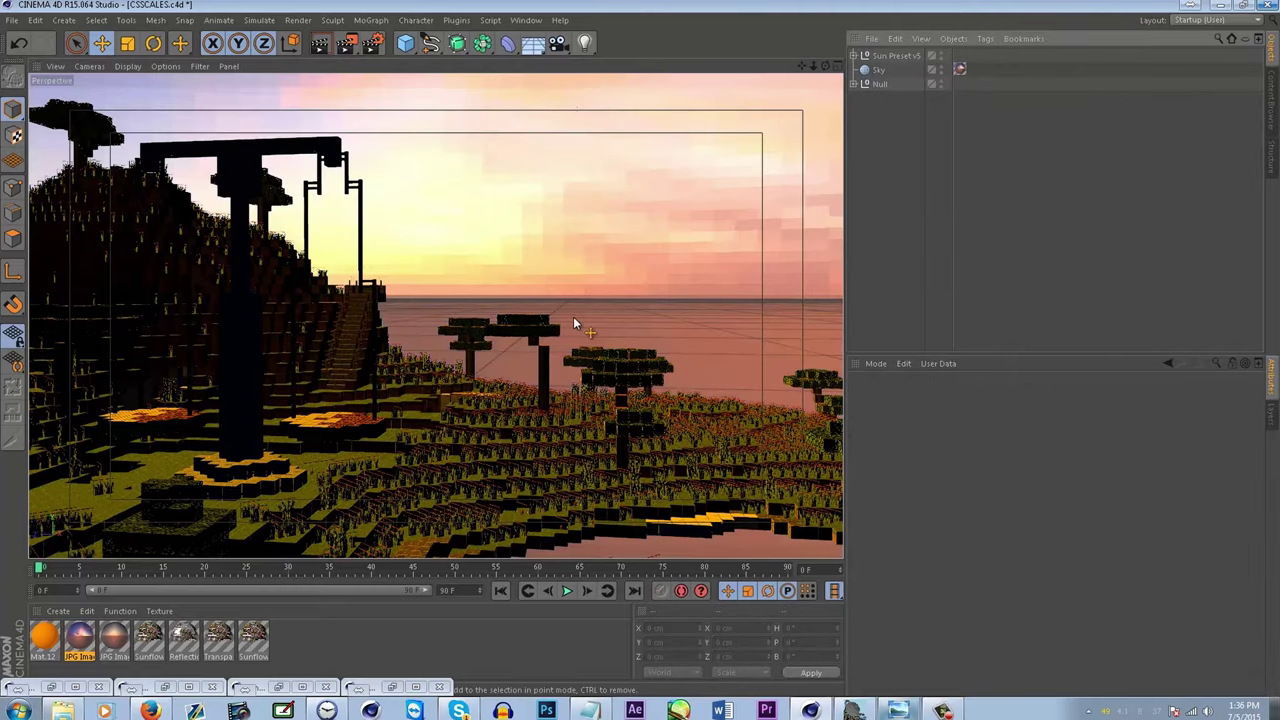
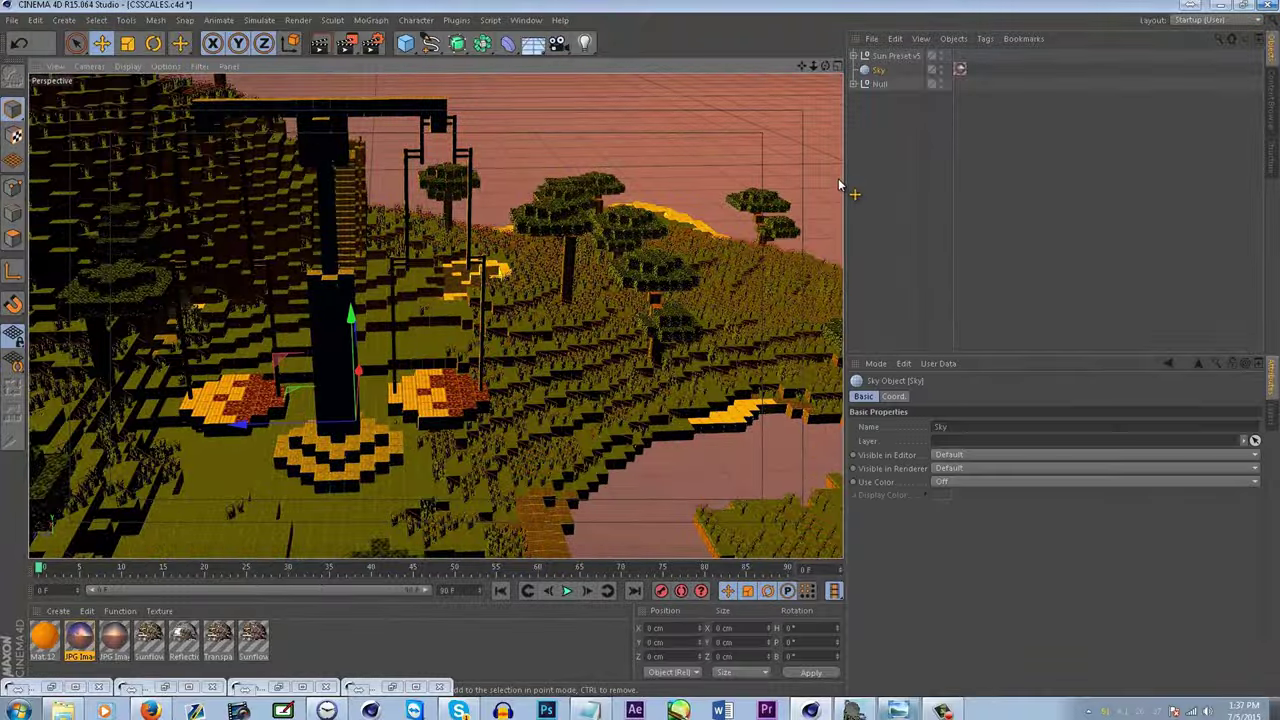
# - Turn on the sun object in Sun Preset v5 and set its Sun Rotation (Up & Down) to 120°
pyautogui.click(876, 55)
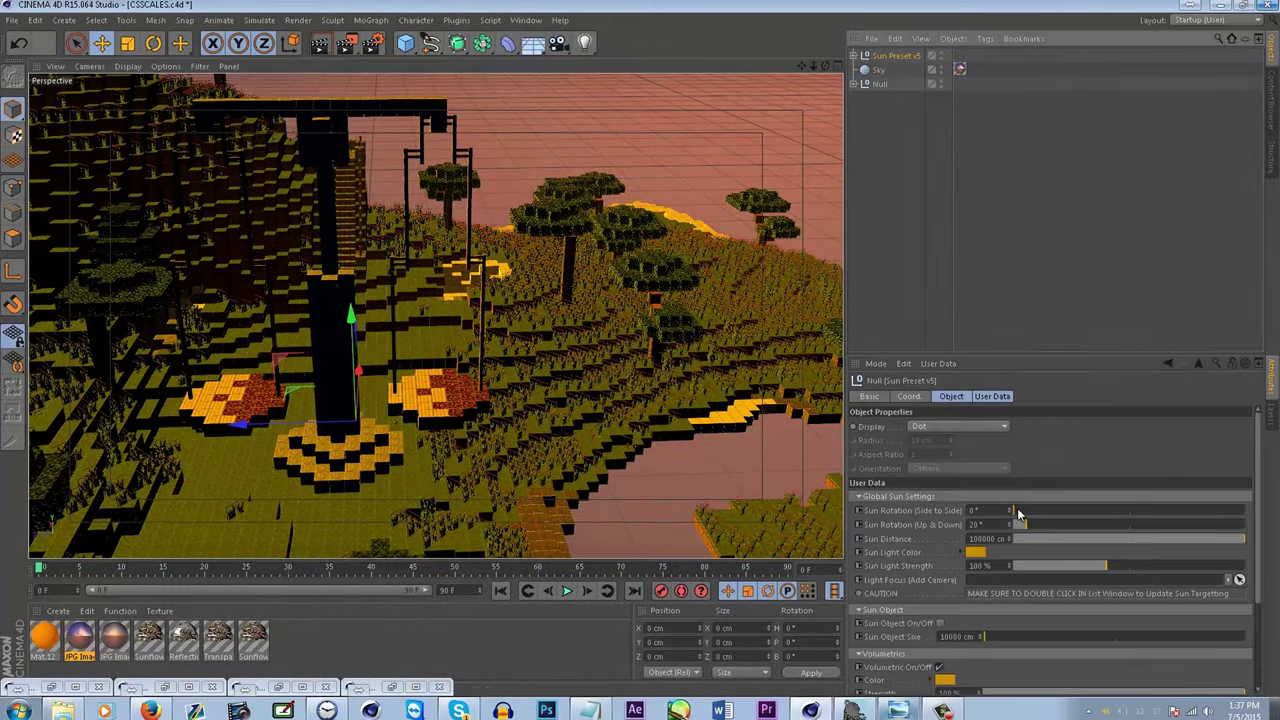
pyautogui.click(940, 623)
pyautogui.keyDown('alt'); pyautogui.moveTo(749, 482); pyautogui.dragTo(438, 398); pyautogui.keyUp('alt')
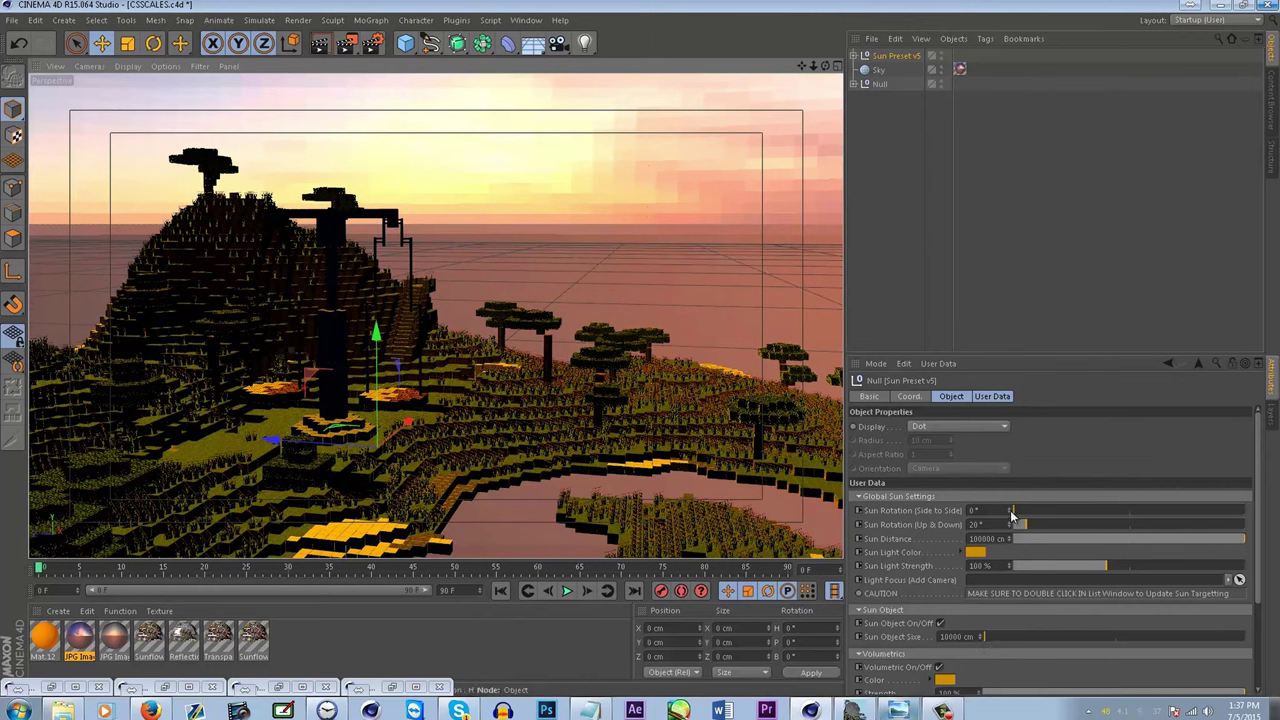
pyautogui.moveTo(1023, 526); pyautogui.dragTo(1090, 535)
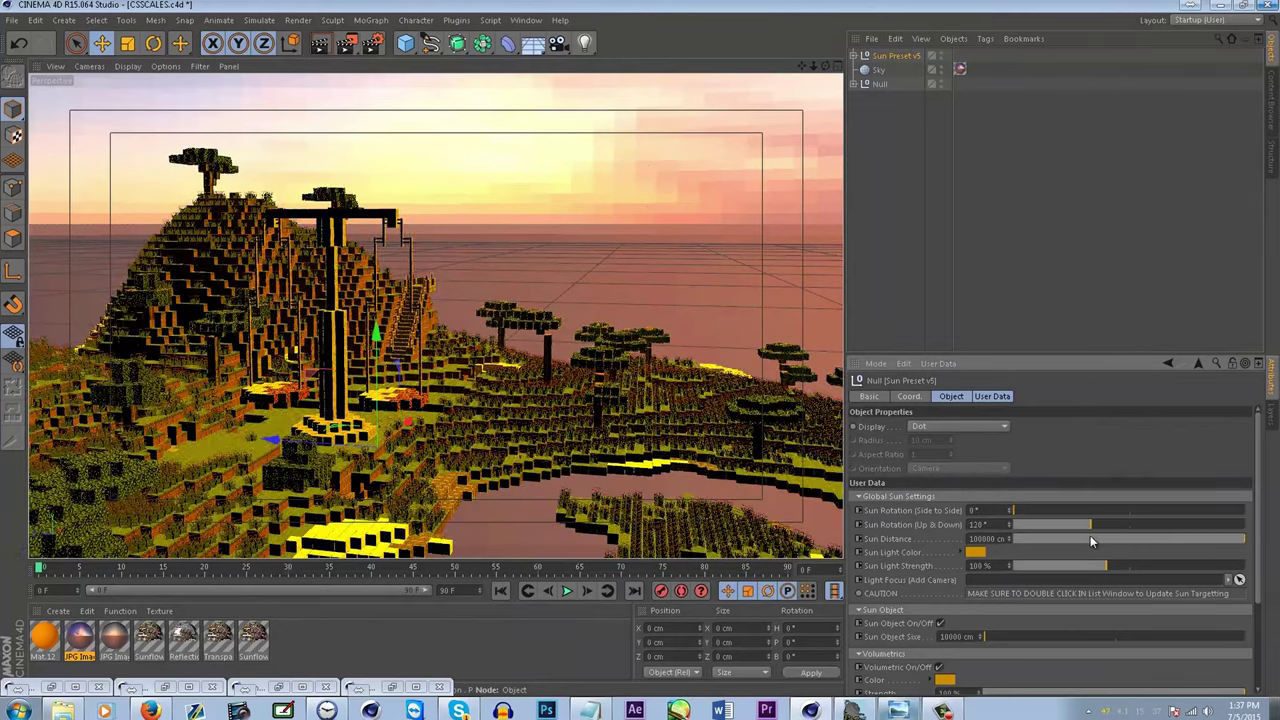
# - Set View Clipping to Huge in the project settings
pyautogui.click(10, 19)
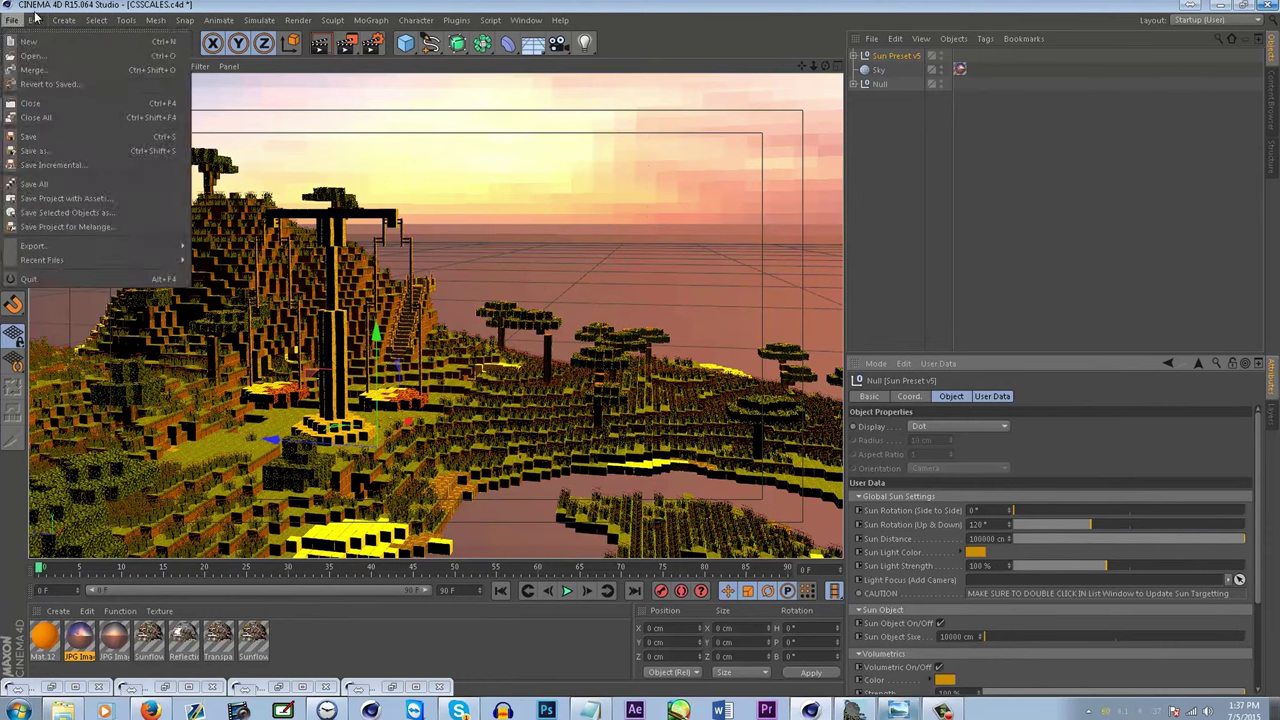
pyautogui.click(60, 199)
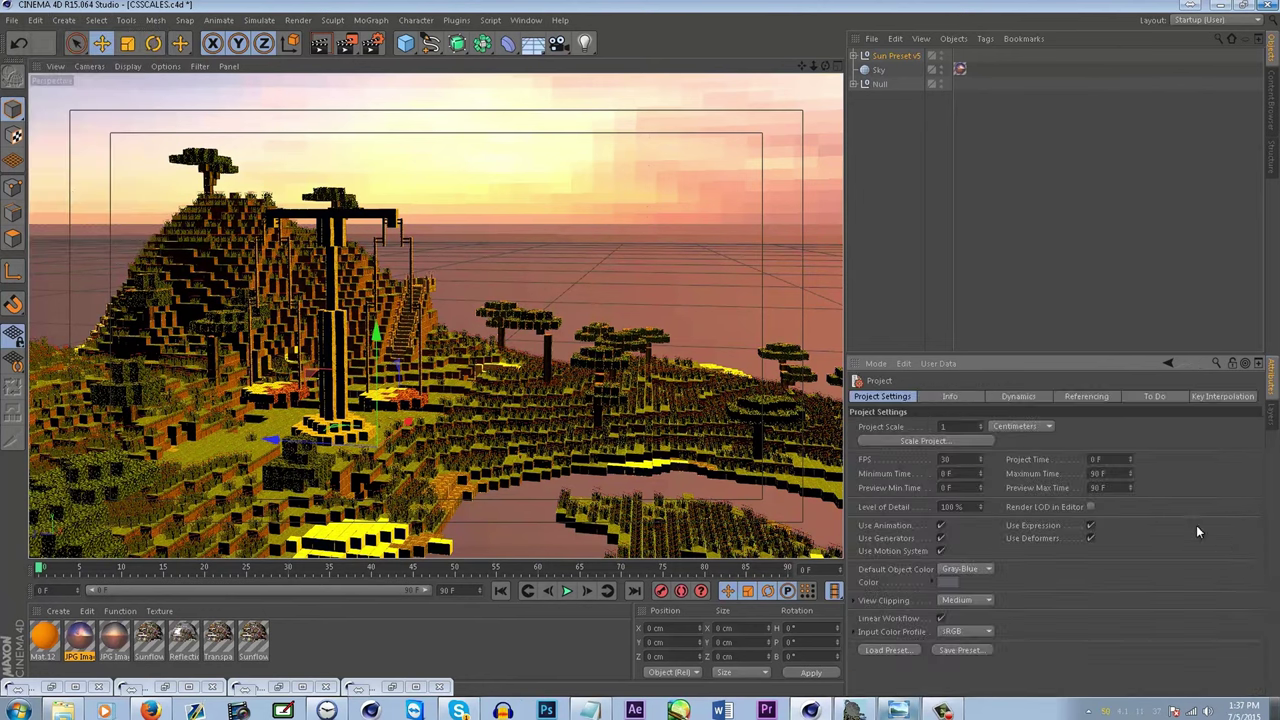
pyautogui.click(979, 601)
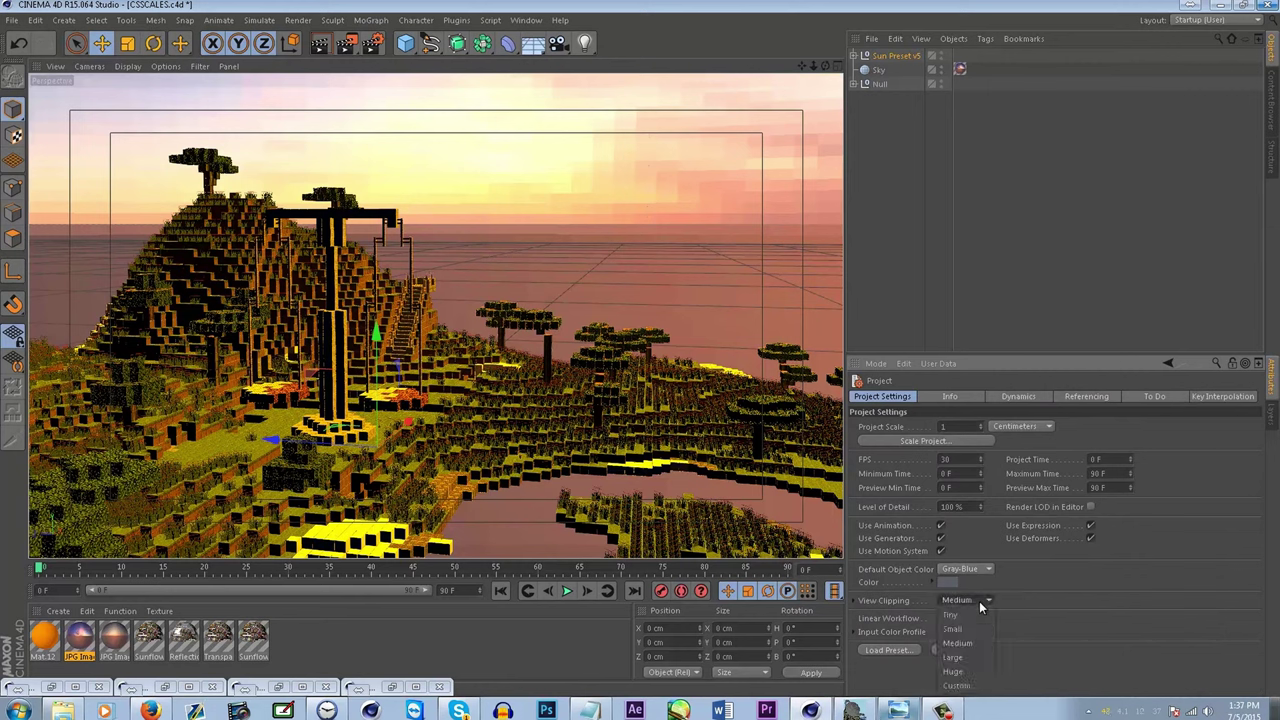
pyautogui.click(967, 679)
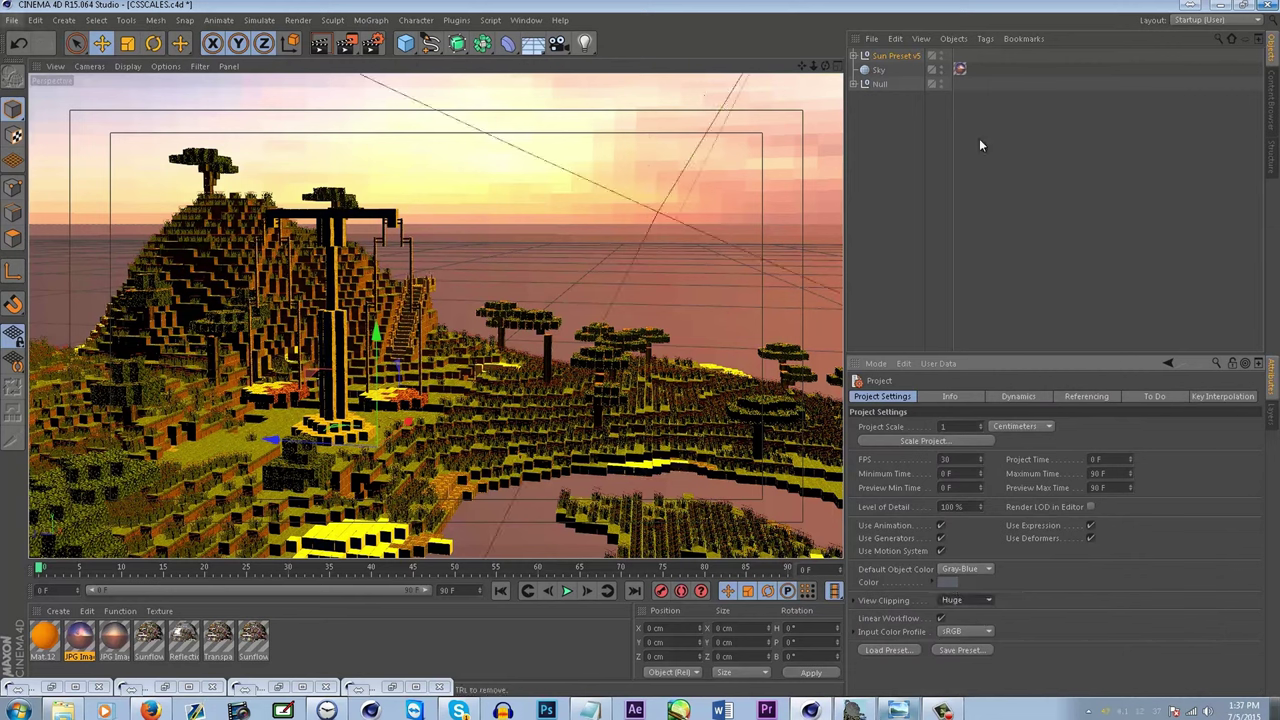
# - Set the Sun Preset v5 Sun Rotation (Side to Side) to about 260° and Sun Rotation (Up & Down) to 0°
pyautogui.click(885, 55)
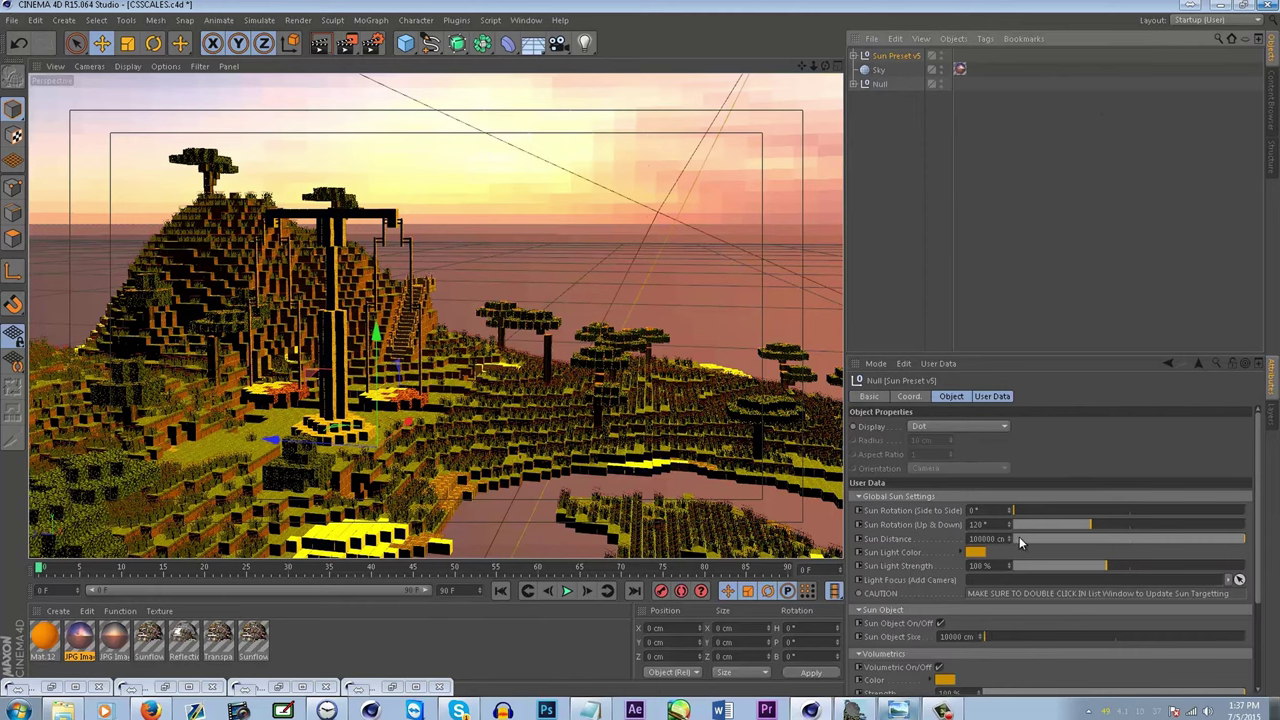
pyautogui.moveTo(1022, 524); pyautogui.dragTo(1183, 508)
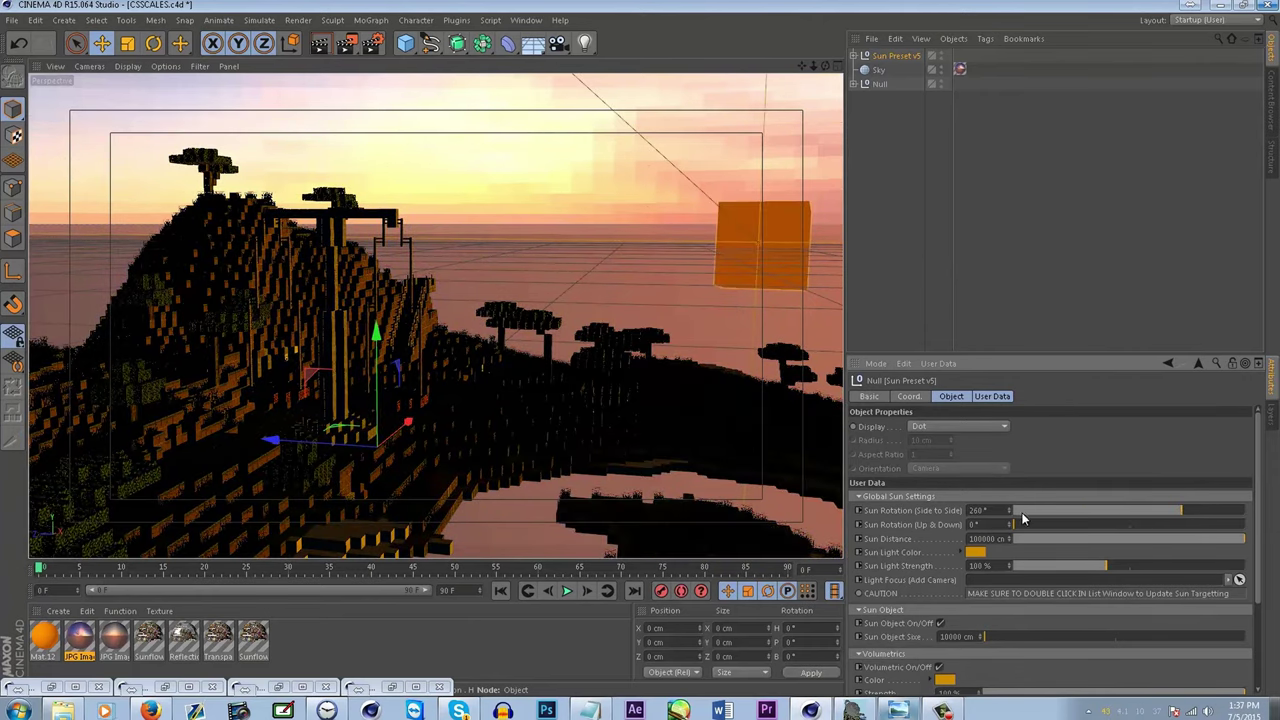
pyautogui.keyDown('alt'); pyautogui.moveTo(528, 423); pyautogui.dragTo(680, 374, button='middle'); pyautogui.keyUp('alt')
pyautogui.keyDown('alt'); pyautogui.moveTo(485, 402); pyautogui.dragTo(540, 355); pyautogui.keyUp('alt')
pyautogui.keyDown('alt'); pyautogui.moveTo(627, 336); pyautogui.dragTo(472, 356, button='middle'); pyautogui.keyUp('alt')
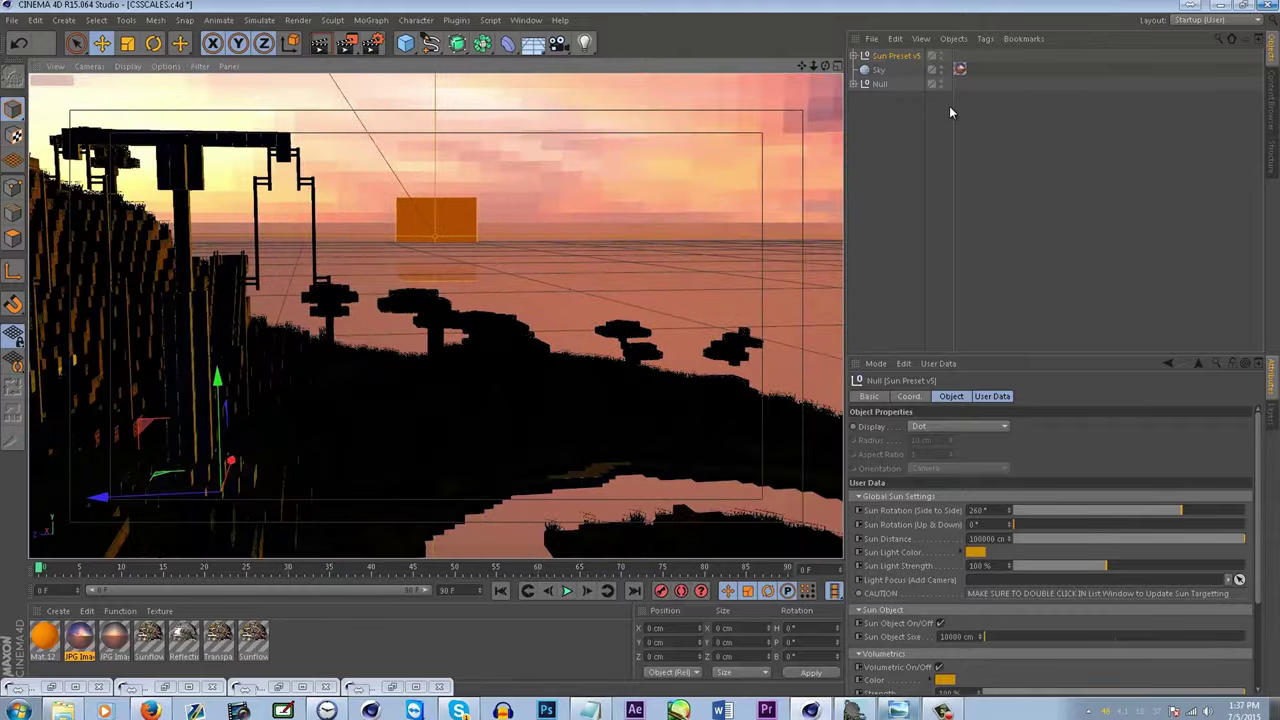
# - Set the Sky texture's Offset U to 35%, and set the sun's rotation to about 240° side to side and 10° up and down
pyautogui.click(960, 70)
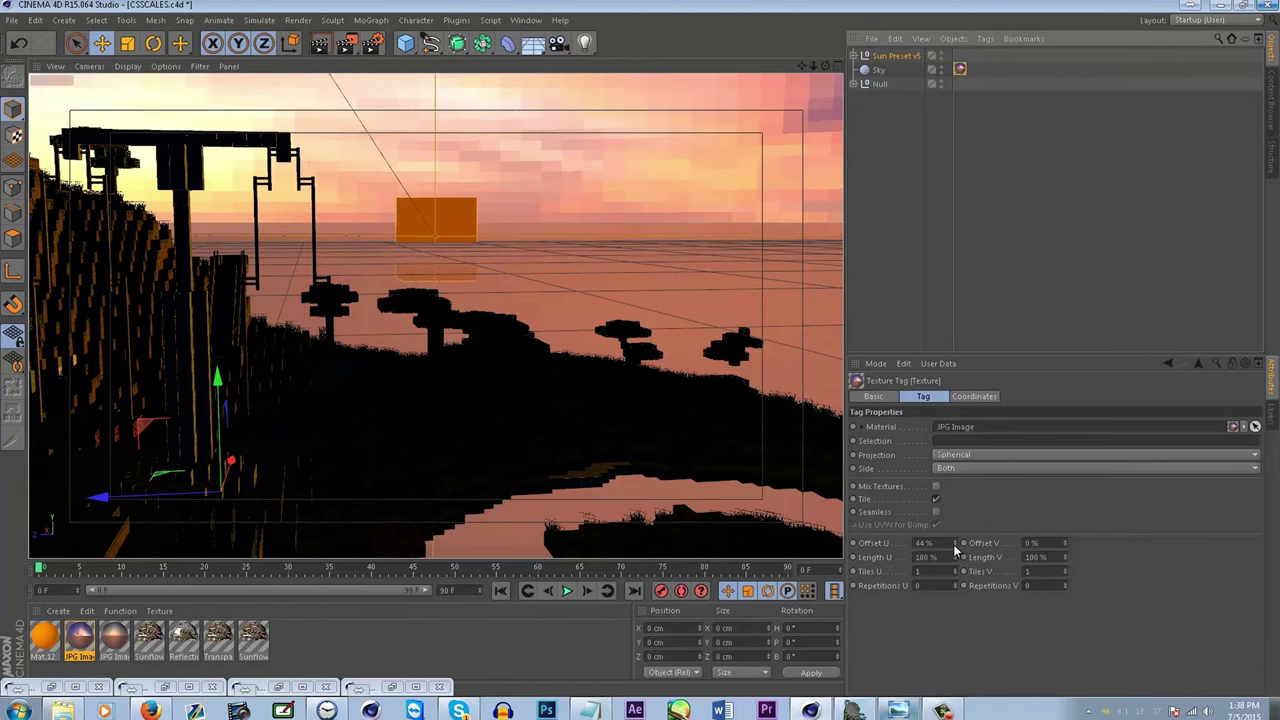
pyautogui.moveTo(955, 548); pyautogui.dragTo(954, 554)
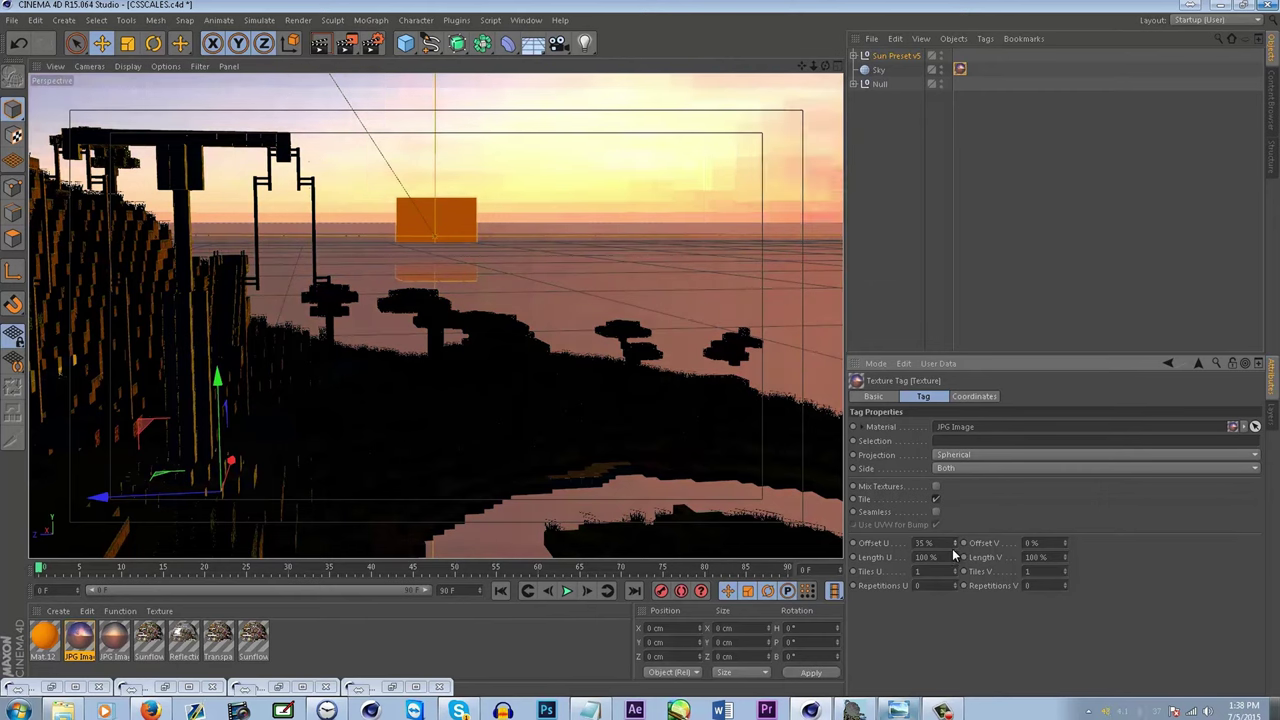
pyautogui.click(900, 56)
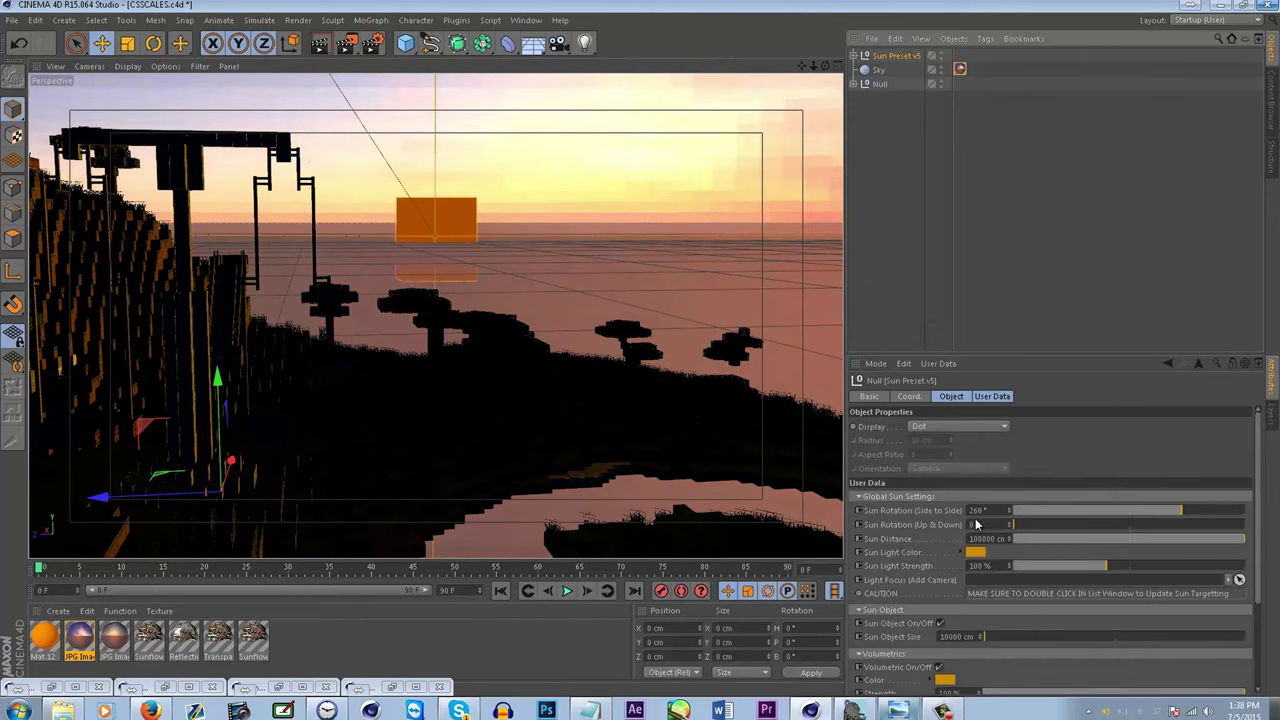
pyautogui.moveTo(1195, 510); pyautogui.dragTo(1168, 508)
pyautogui.moveTo(1011, 524); pyautogui.dragTo(1012, 526)
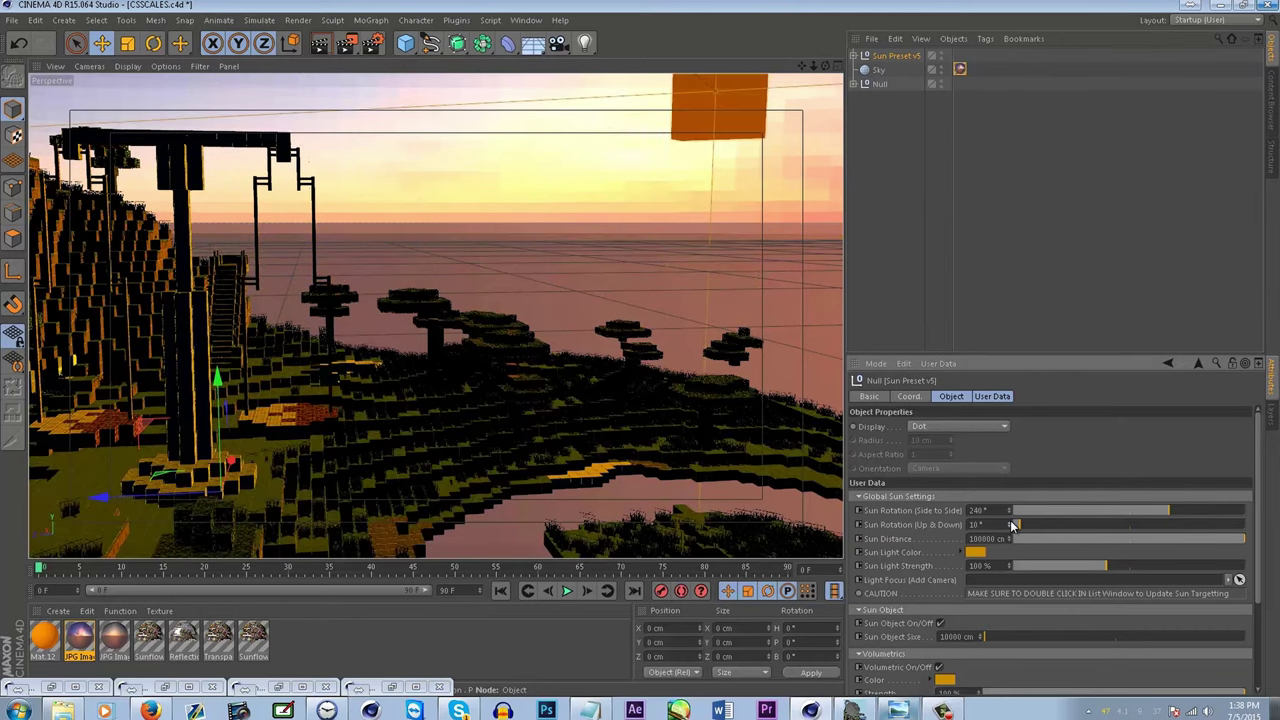
# - Turn off the visible sun object in Sun Preset v5
pyautogui.keyDown('alt'); pyautogui.moveTo(473, 333); pyautogui.dragTo(585, 266, button='middle'); pyautogui.keyUp('alt')
pyautogui.keyDown('alt'); pyautogui.moveTo(508, 308); pyautogui.dragTo(468, 258); pyautogui.keyUp('alt')
pyautogui.keyDown('alt'); pyautogui.moveTo(450, 269); pyautogui.dragTo(455, 375, button='middle'); pyautogui.keyUp('alt')
pyautogui.keyDown('alt'); pyautogui.moveTo(455, 375); pyautogui.dragTo(505, 385); pyautogui.keyUp('alt')
pyautogui.keyDown('alt'); pyautogui.moveTo(505, 385); pyautogui.dragTo(389, 380, button='middle'); pyautogui.keyUp('alt')
pyautogui.keyDown('alt'); pyautogui.moveTo(389, 380); pyautogui.dragTo(509, 363); pyautogui.keyUp('alt')
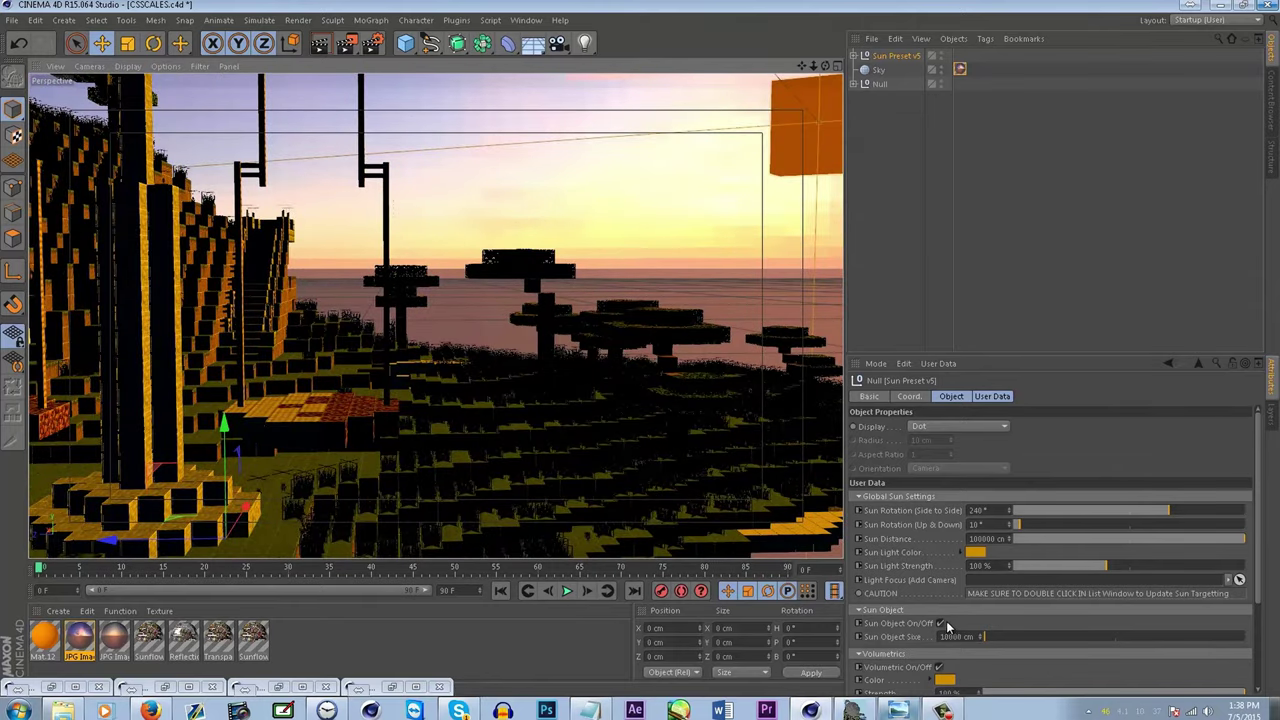
pyautogui.click(940, 623)
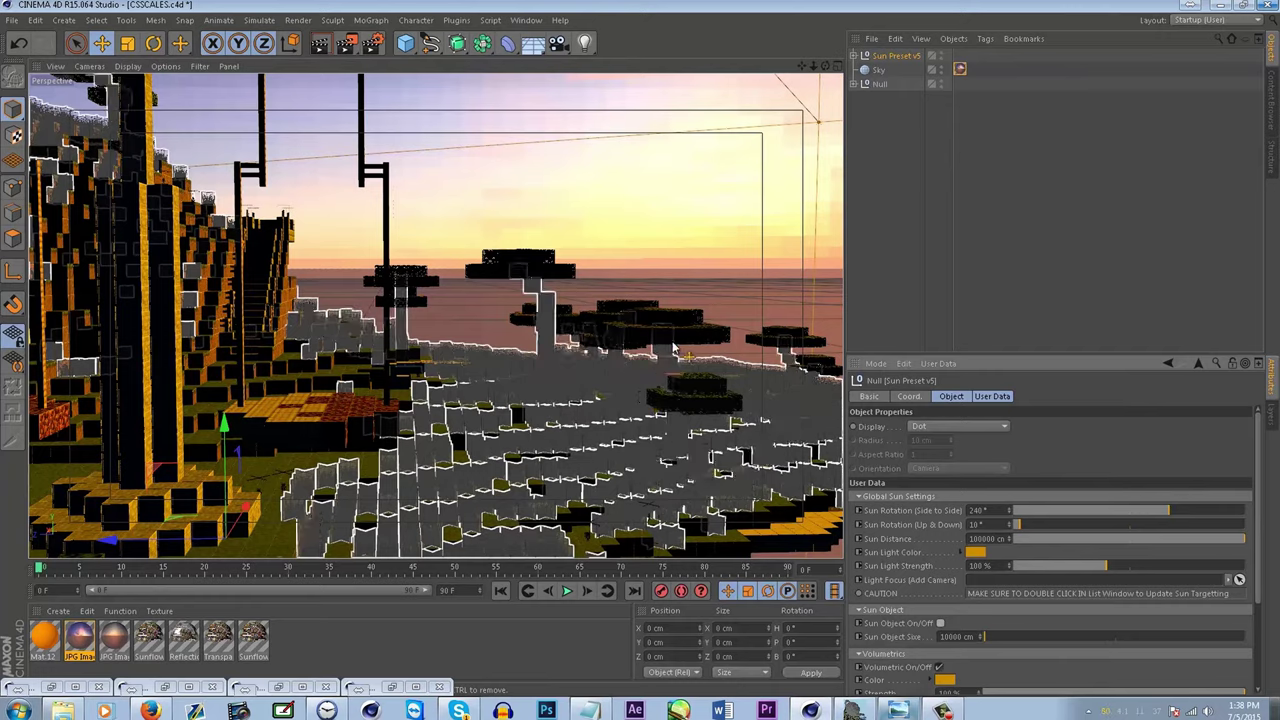
# - Set the Sun Light Strength to 135% and the Ambient Lighting Strength to 20% in Sun Preset v5
pyautogui.scroll(-4, 673, 347)
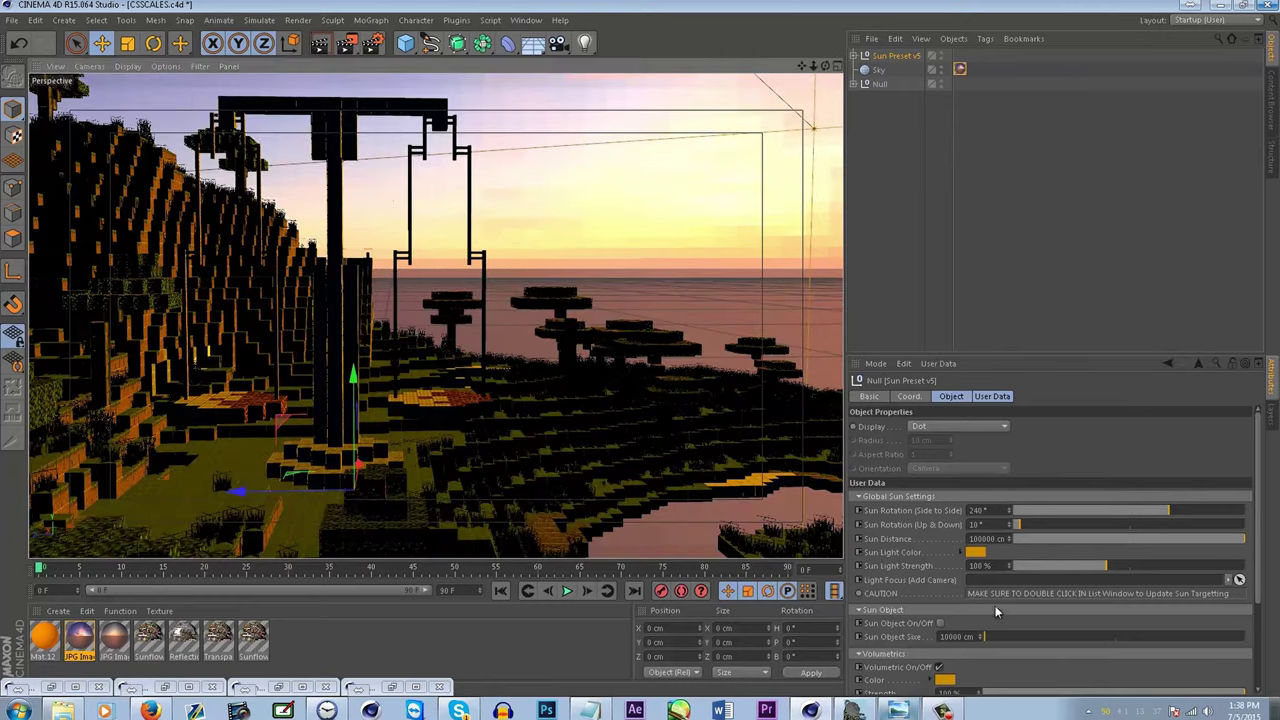
pyautogui.moveTo(1120, 566); pyautogui.dragTo(1135, 566)
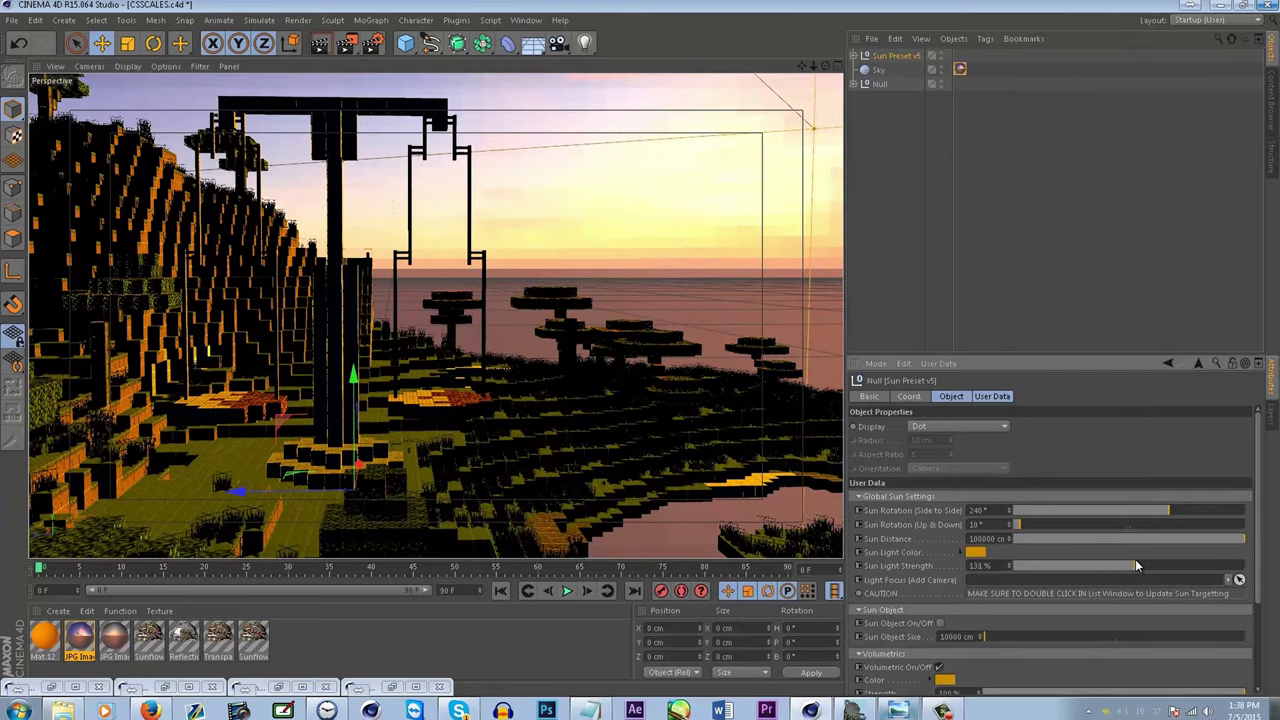
pyautogui.scroll(-3, 855, 630)
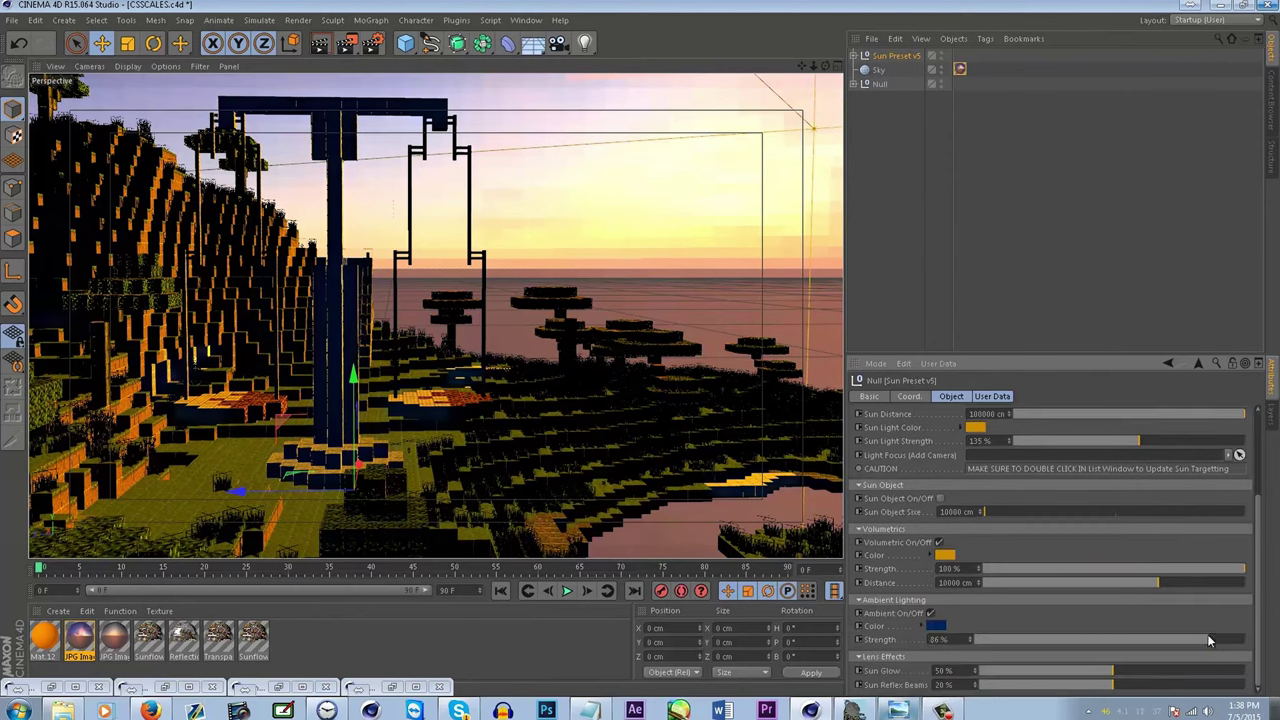
pyautogui.moveTo(1160, 638); pyautogui.dragTo(1016, 640)
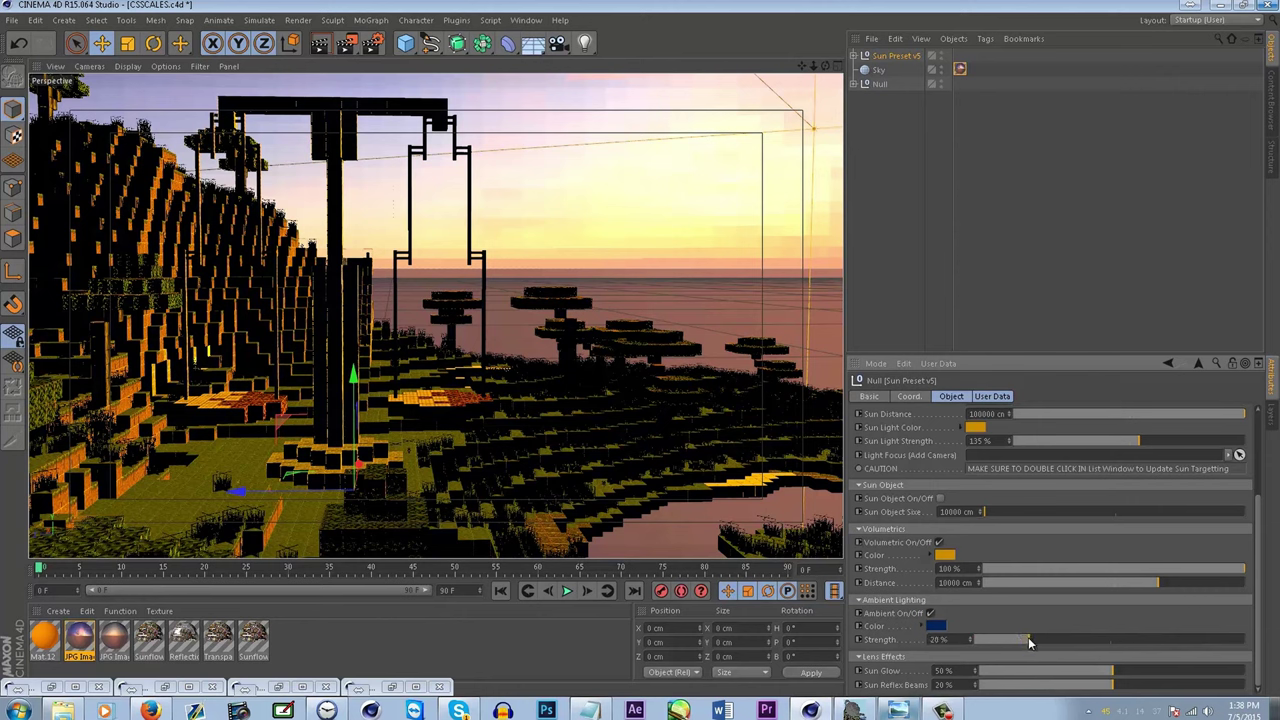
pyautogui.click(78, 24)
pyautogui.moveTo(74, 128)
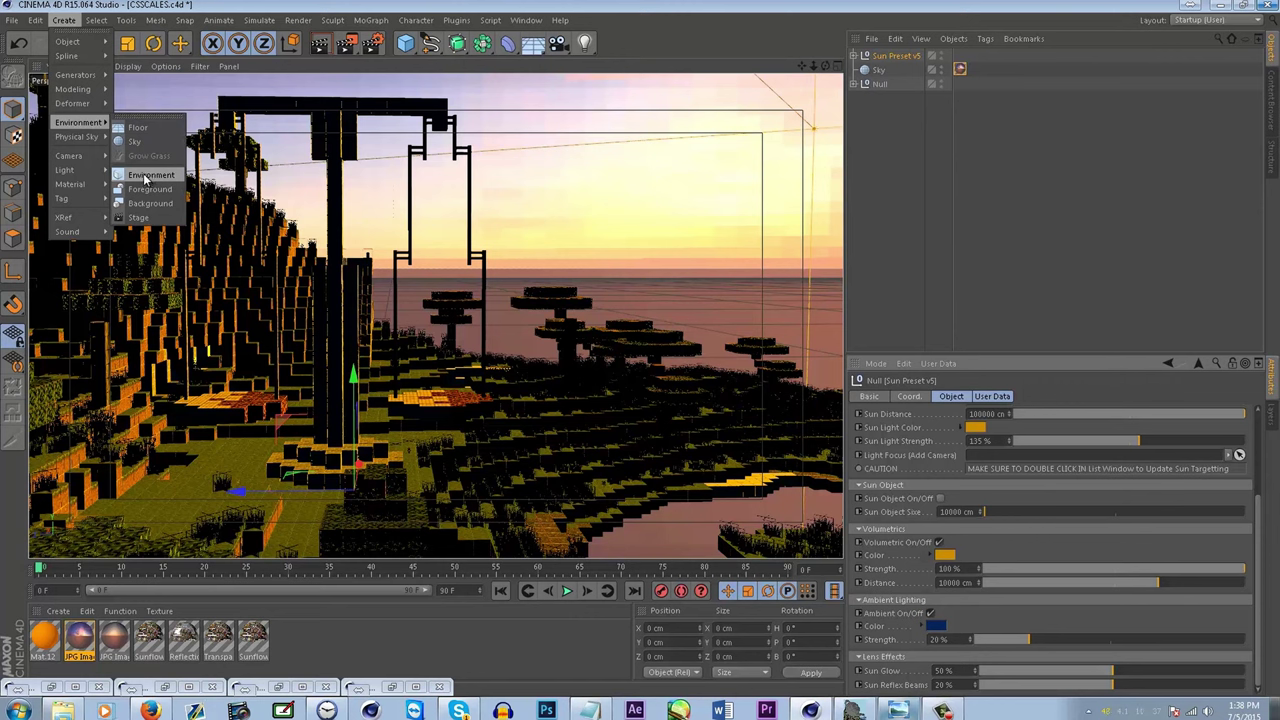
pyautogui.click(648, 21)
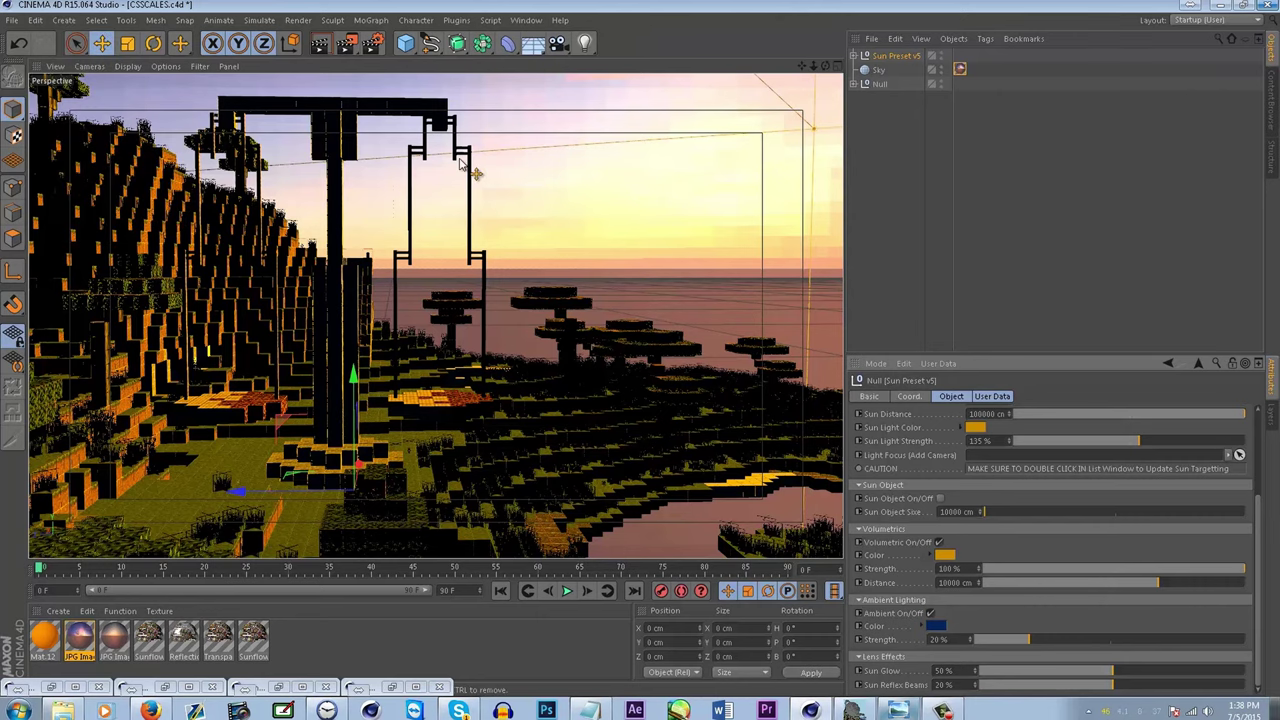
pyautogui.click(263, 416)
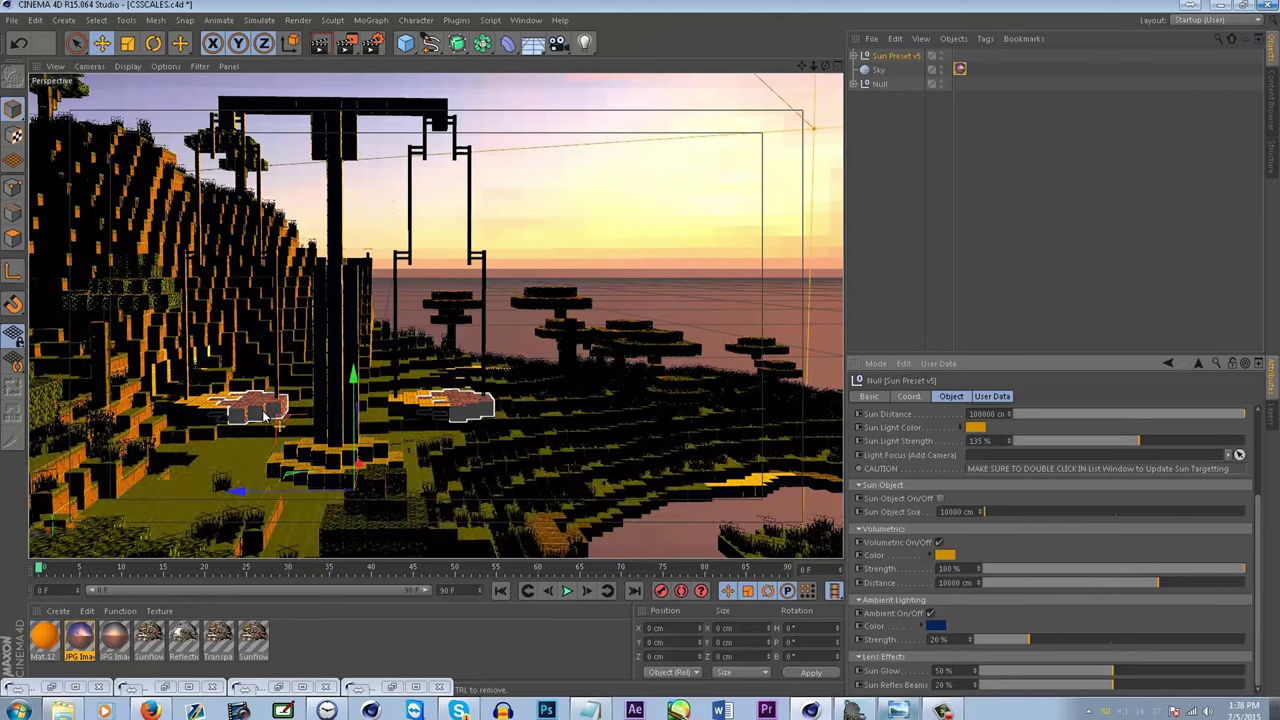
pyautogui.keyDown('alt'); pyautogui.moveTo(263, 415); pyautogui.dragTo(376, 350); pyautogui.keyUp('alt')
pyautogui.keyDown('alt'); pyautogui.moveTo(387, 328); pyautogui.dragTo(405, 336, button='middle'); pyautogui.keyUp('alt')
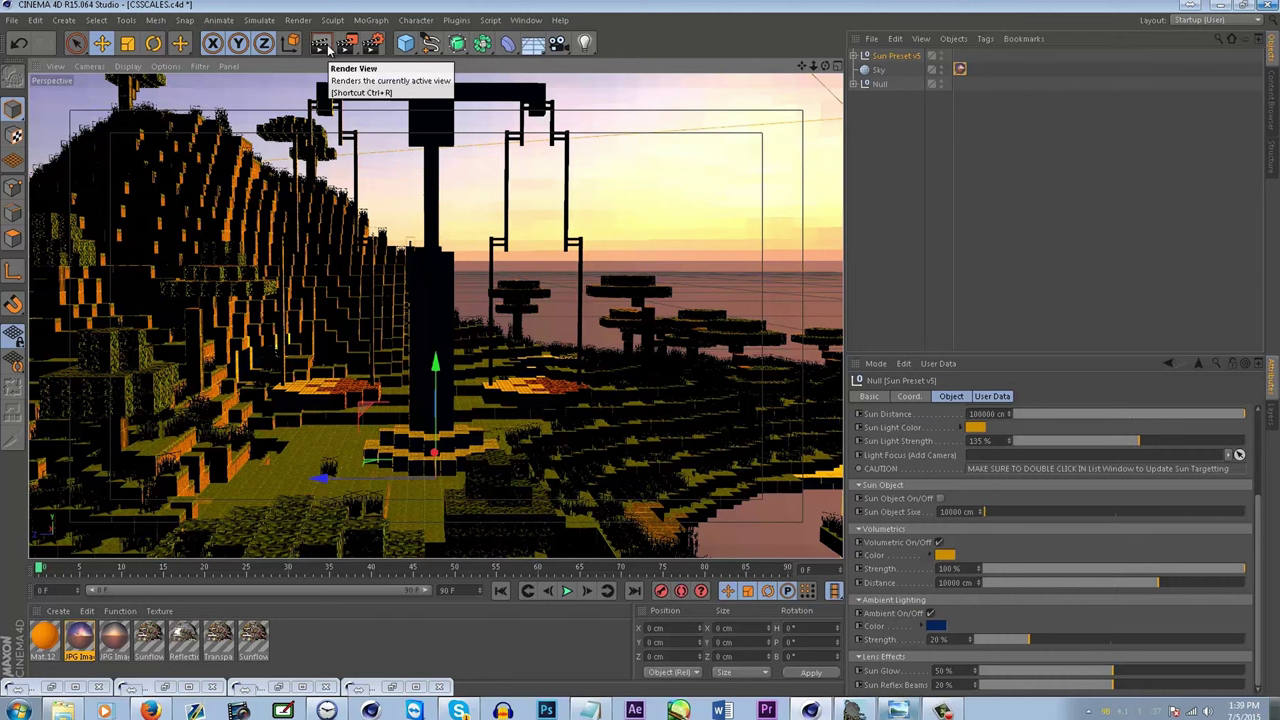
pyautogui.click(328, 50)
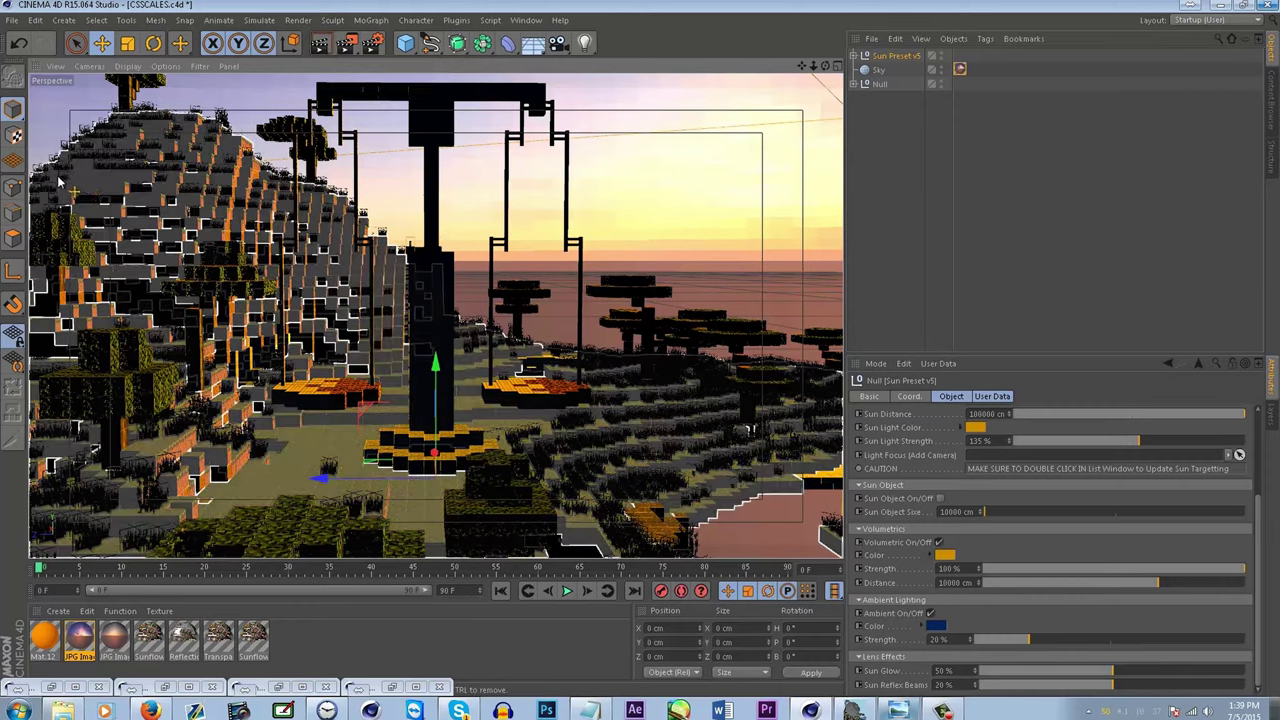
# - Add an Environment object to the scene and enable its fog
pyautogui.click(62, 21)
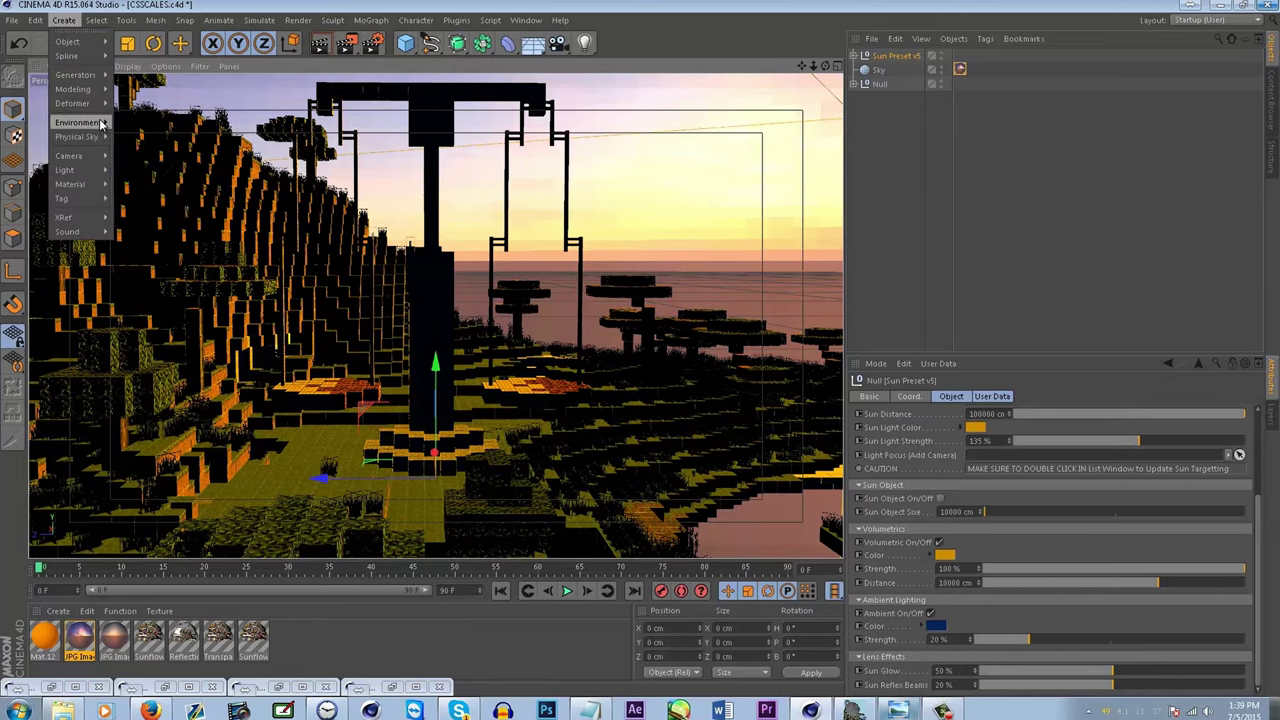
pyautogui.click(150, 175)
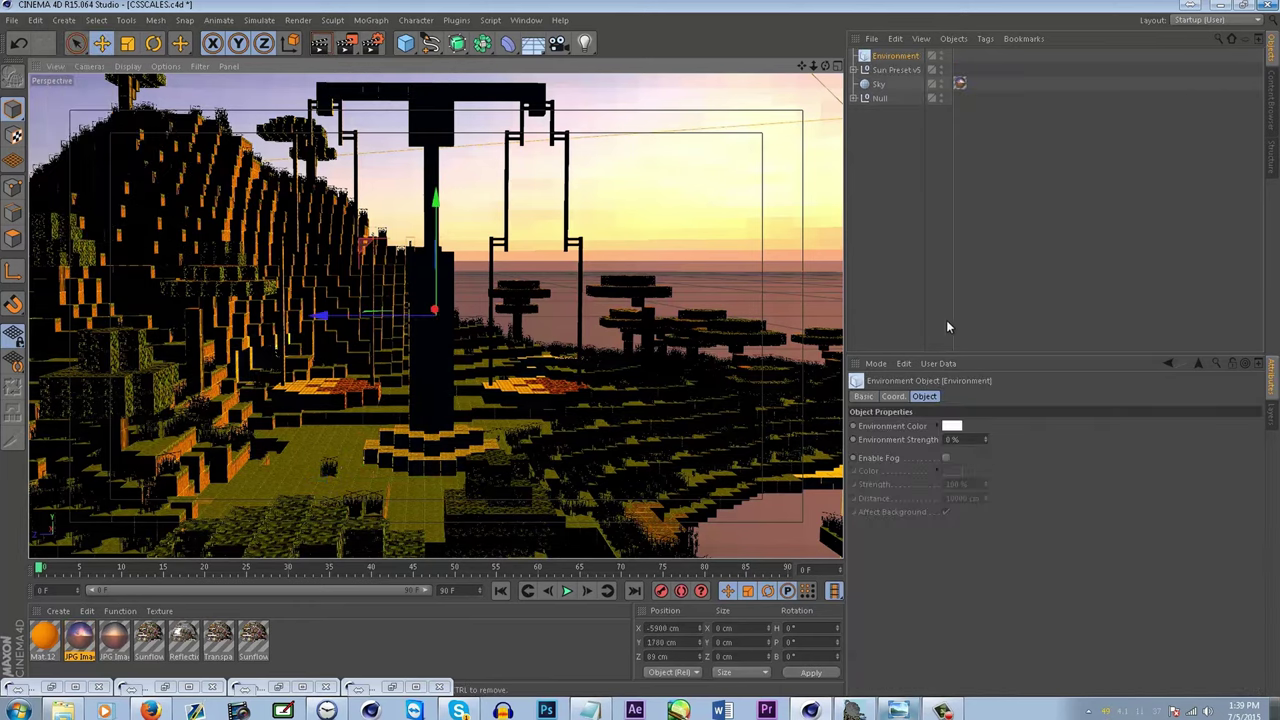
pyautogui.click(945, 457)
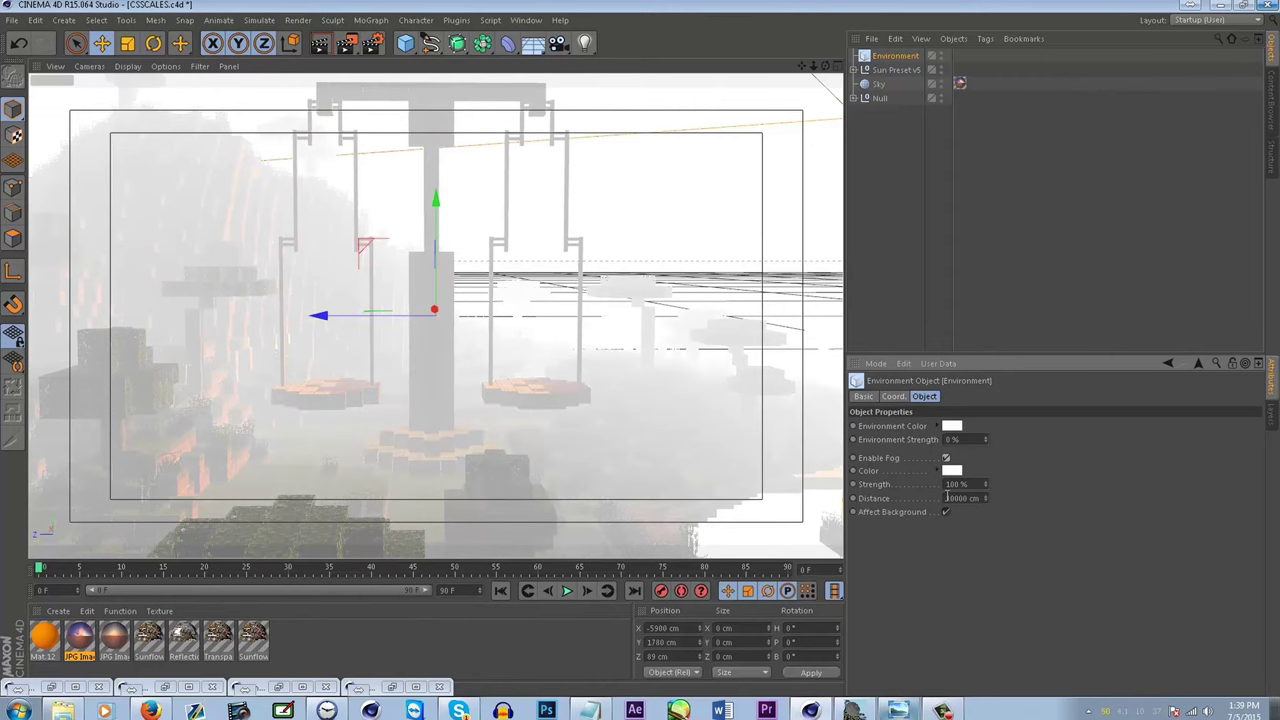
# - Set the Environment object's fog Distance to 100000 cm
pyautogui.scroll(6, 424, 384)
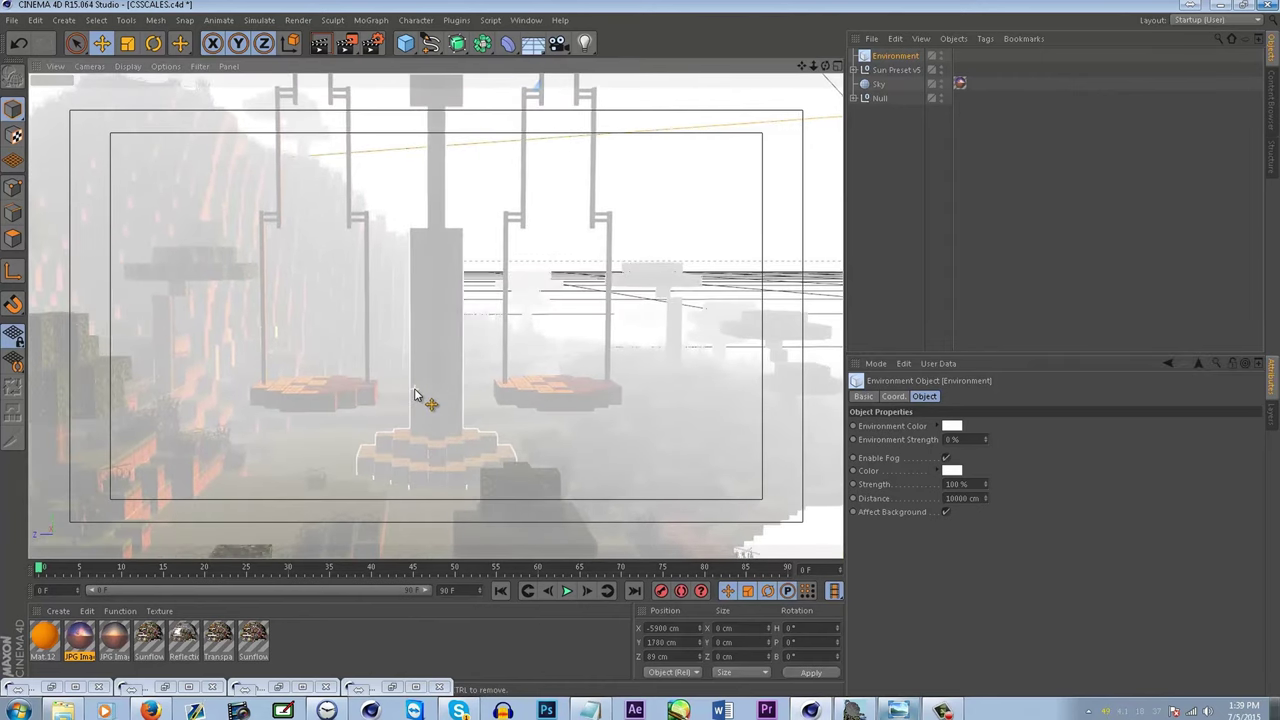
pyautogui.scroll(-3, 416, 393)
pyautogui.moveTo(814, 67); pyautogui.dragTo(795, 302)
pyautogui.click(949, 498)
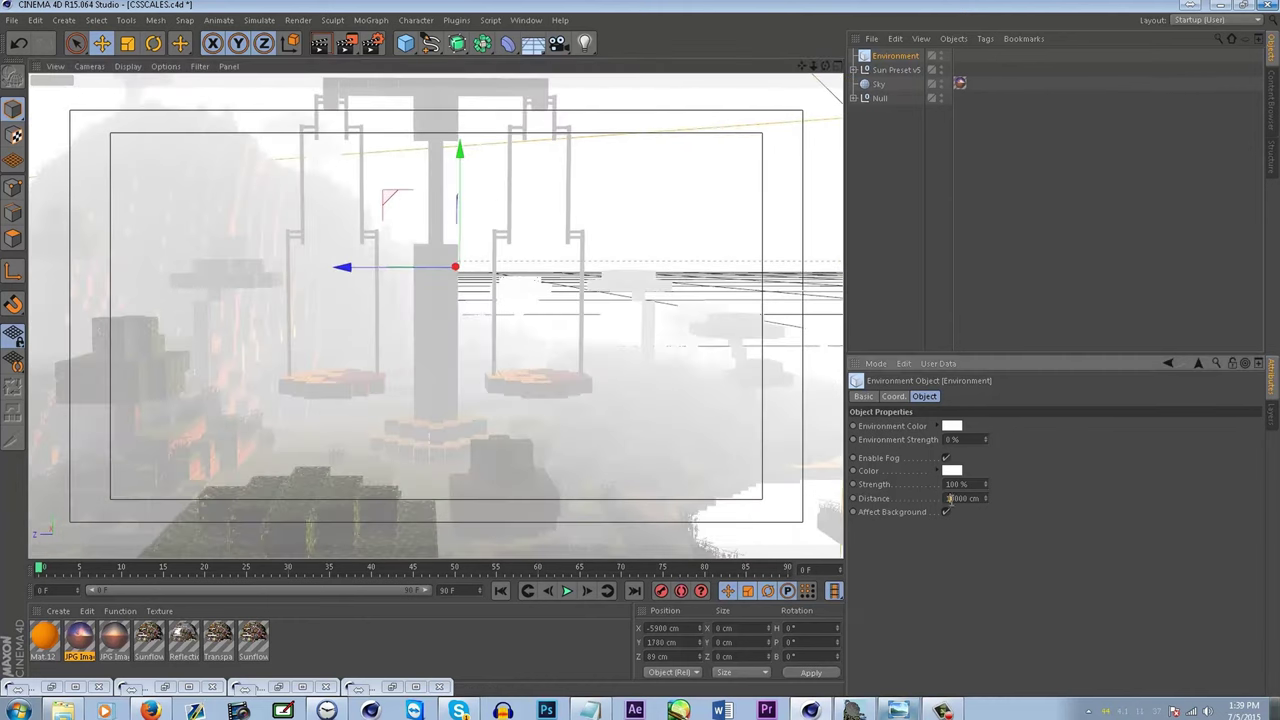
pyautogui.write('7')
pyautogui.press('Return')
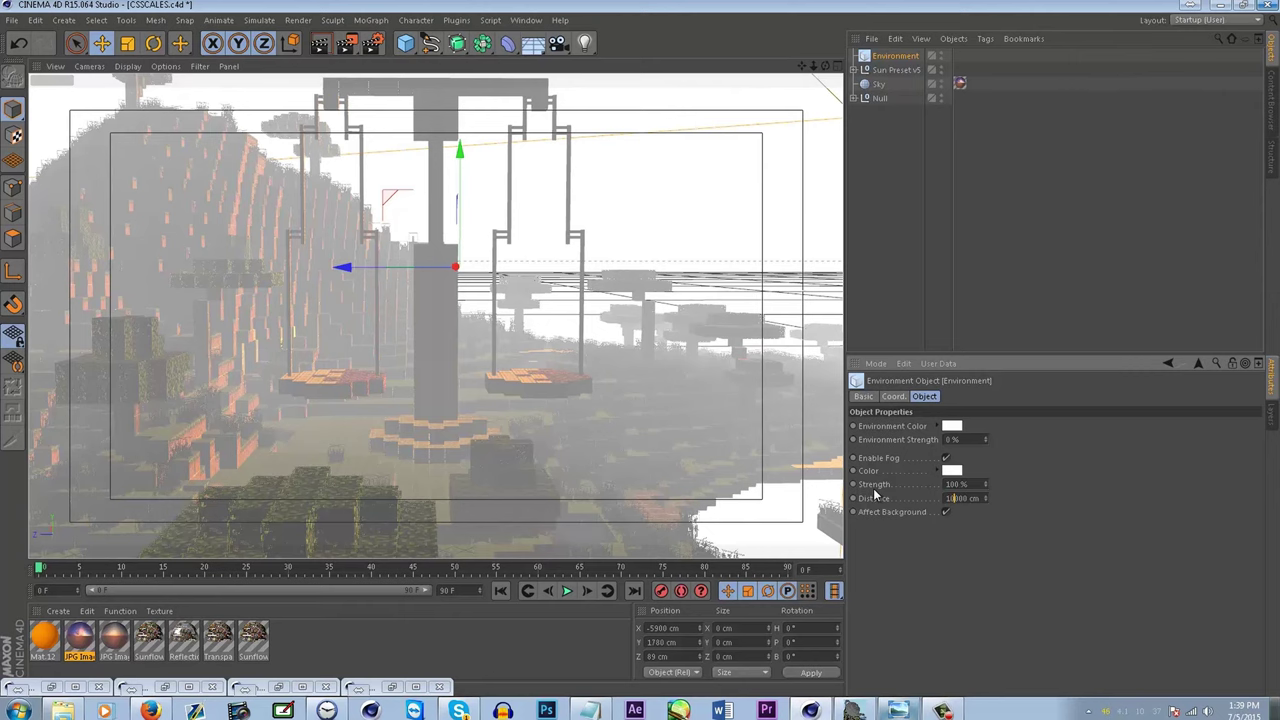
pyautogui.press('Return')
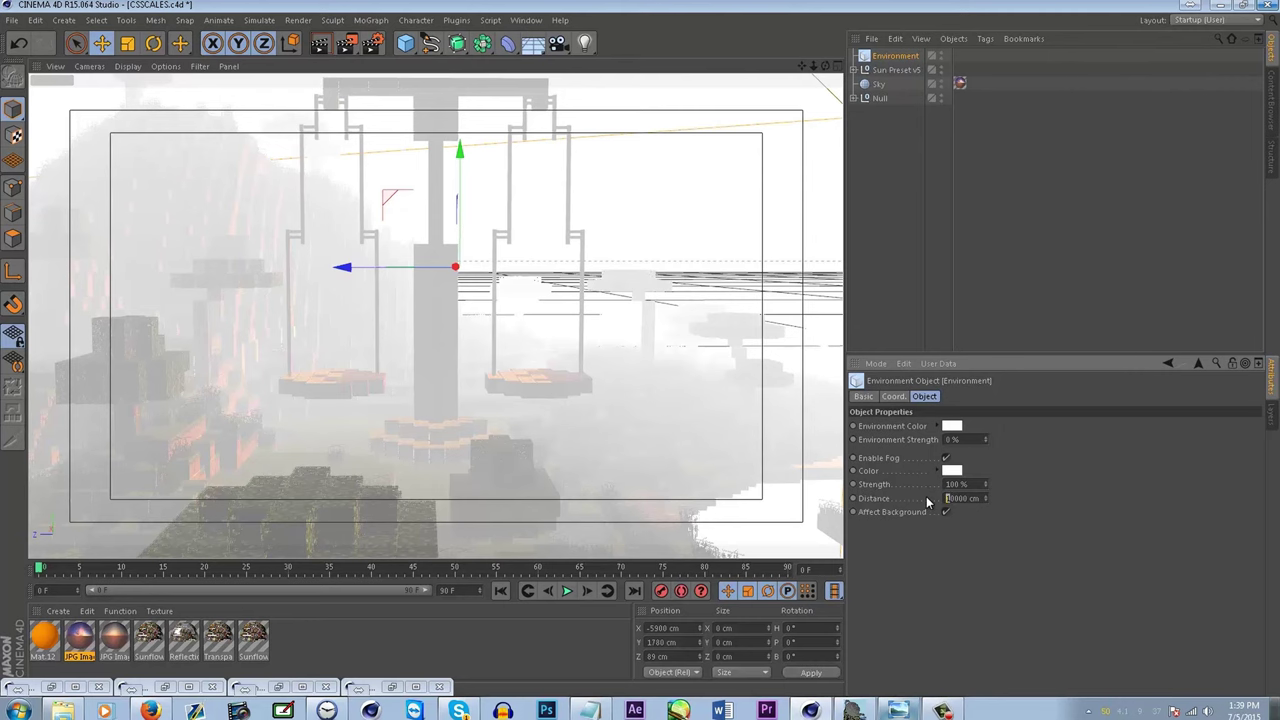
pyautogui.write('5')
pyautogui.press('Return')
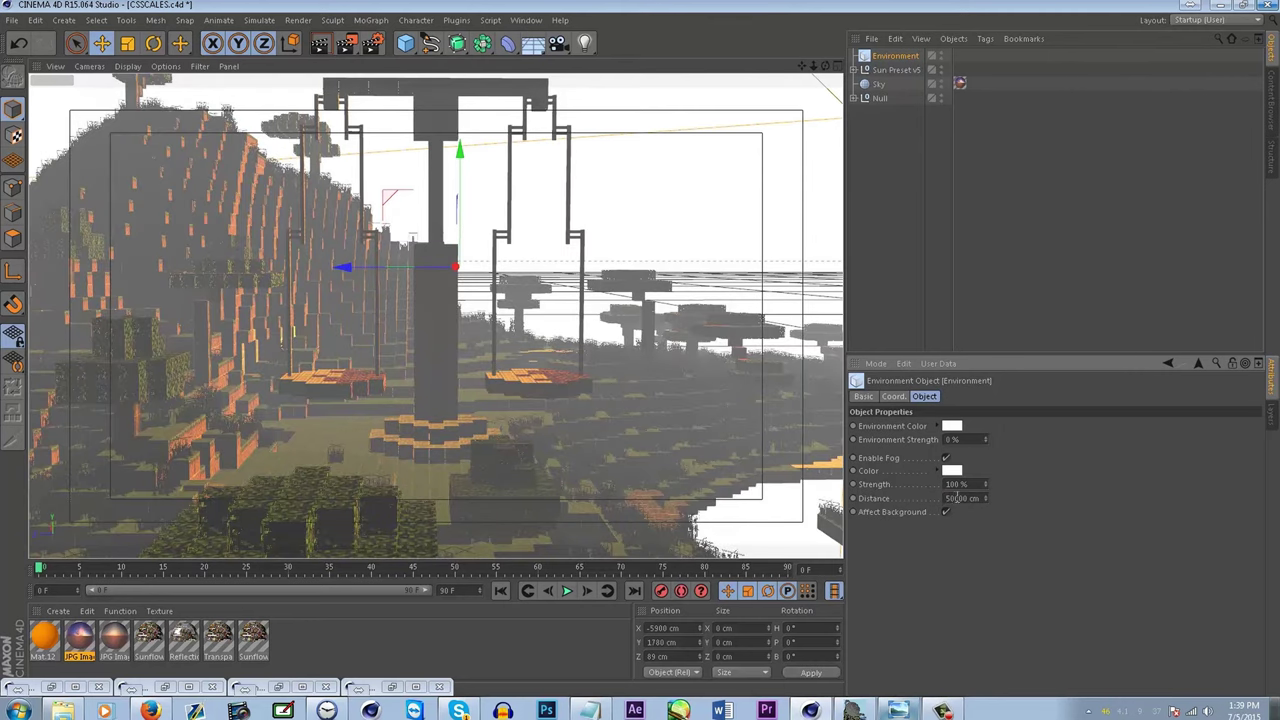
pyautogui.write('10')
pyautogui.press('Return')
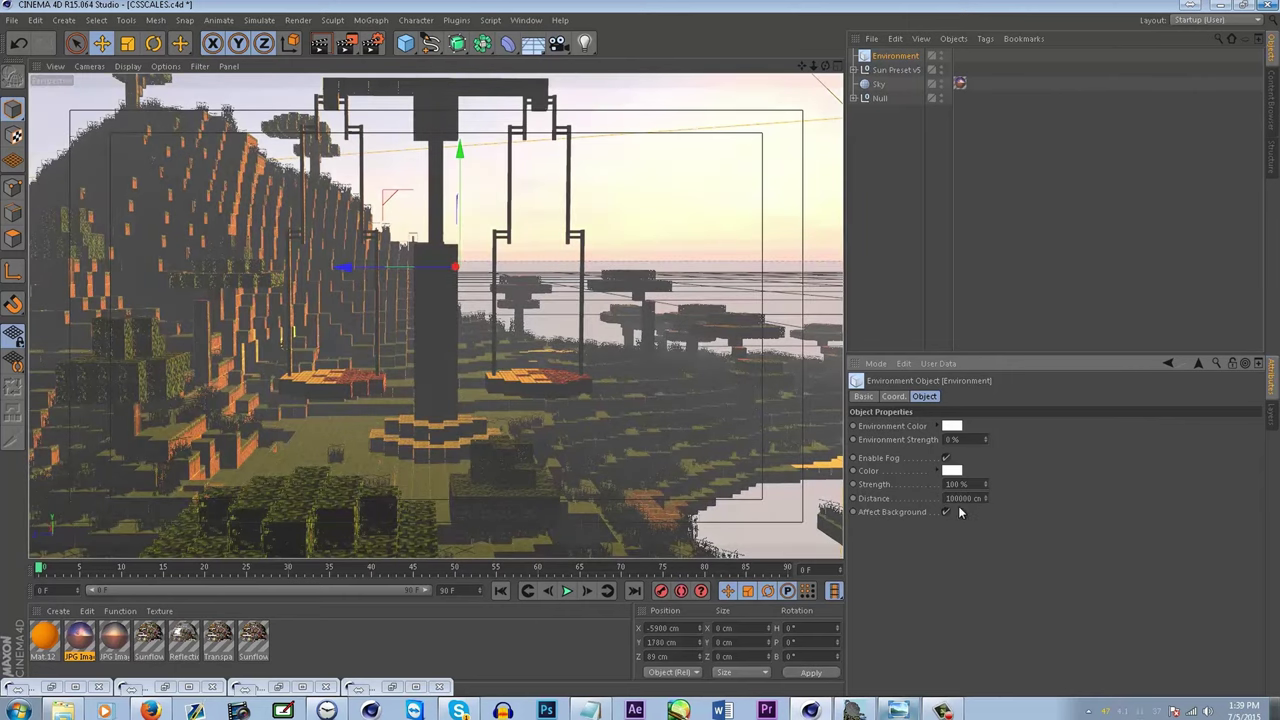
# - Change the Environment object's fog color from white to a light, desaturated blue with a hue of 233°
pyautogui.click(950, 472)
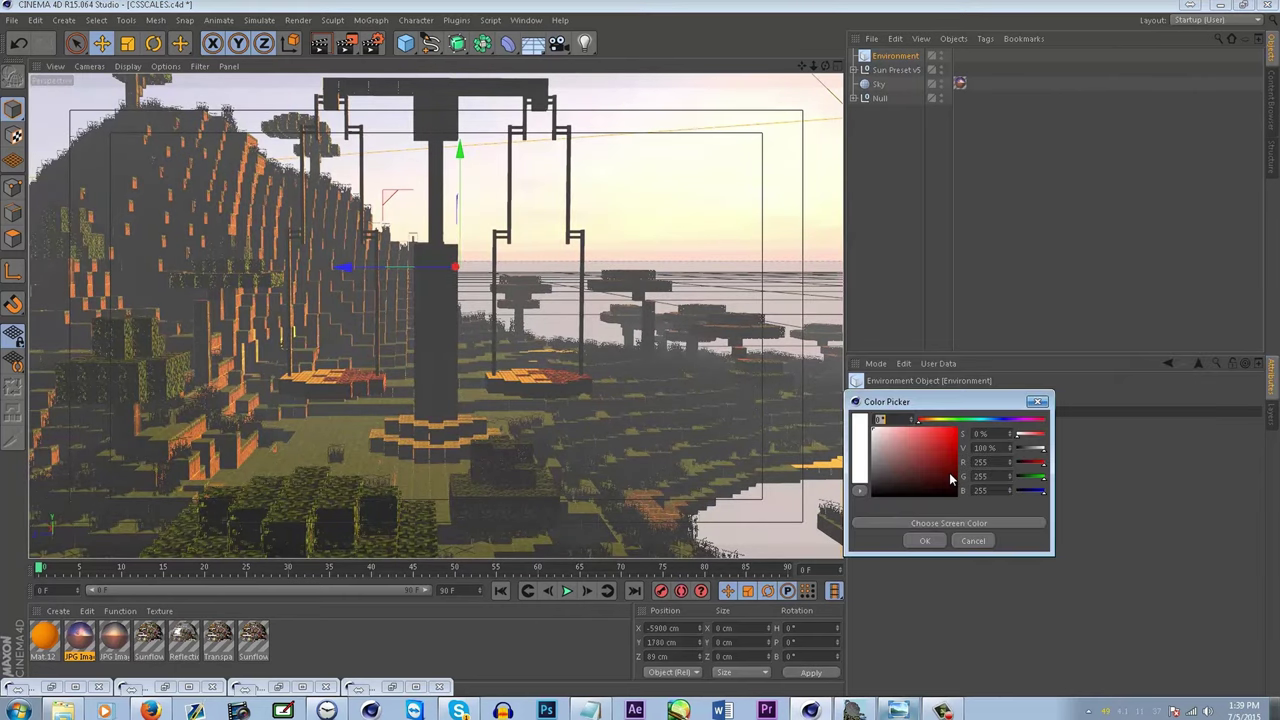
pyautogui.click(1000, 418)
pyautogui.moveTo(965, 468); pyautogui.dragTo(948, 443)
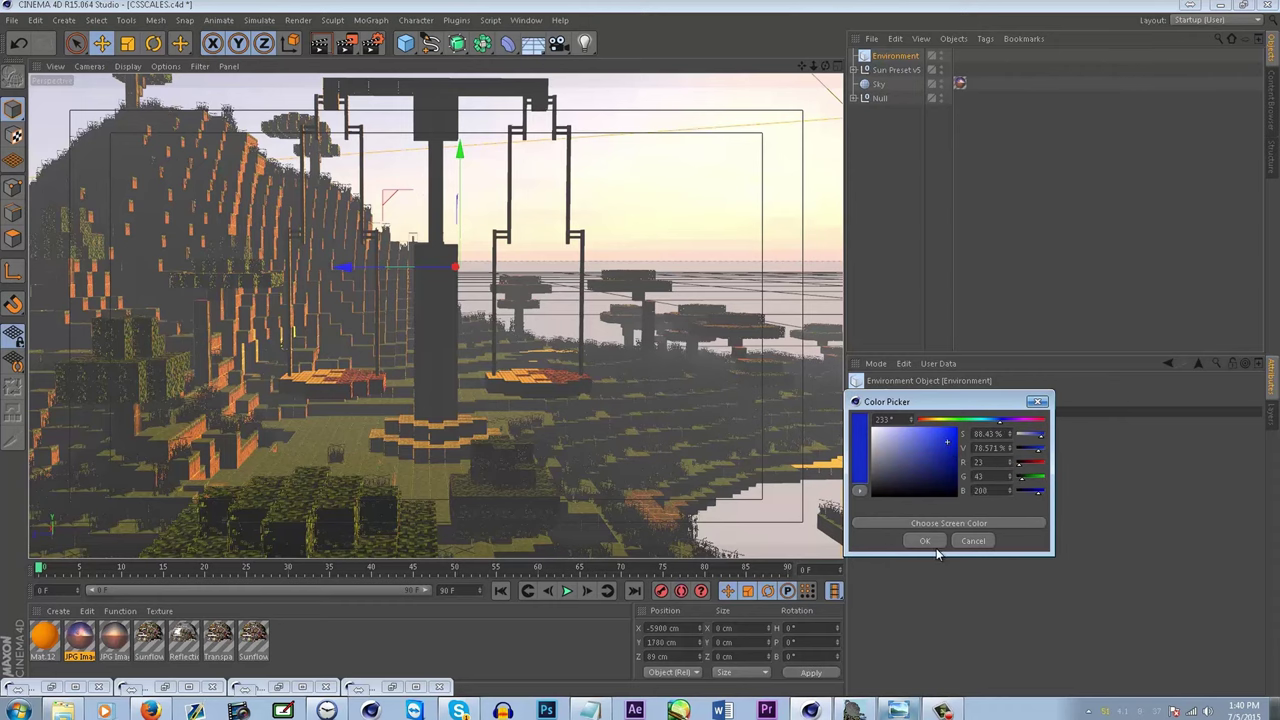
pyautogui.click(930, 541)
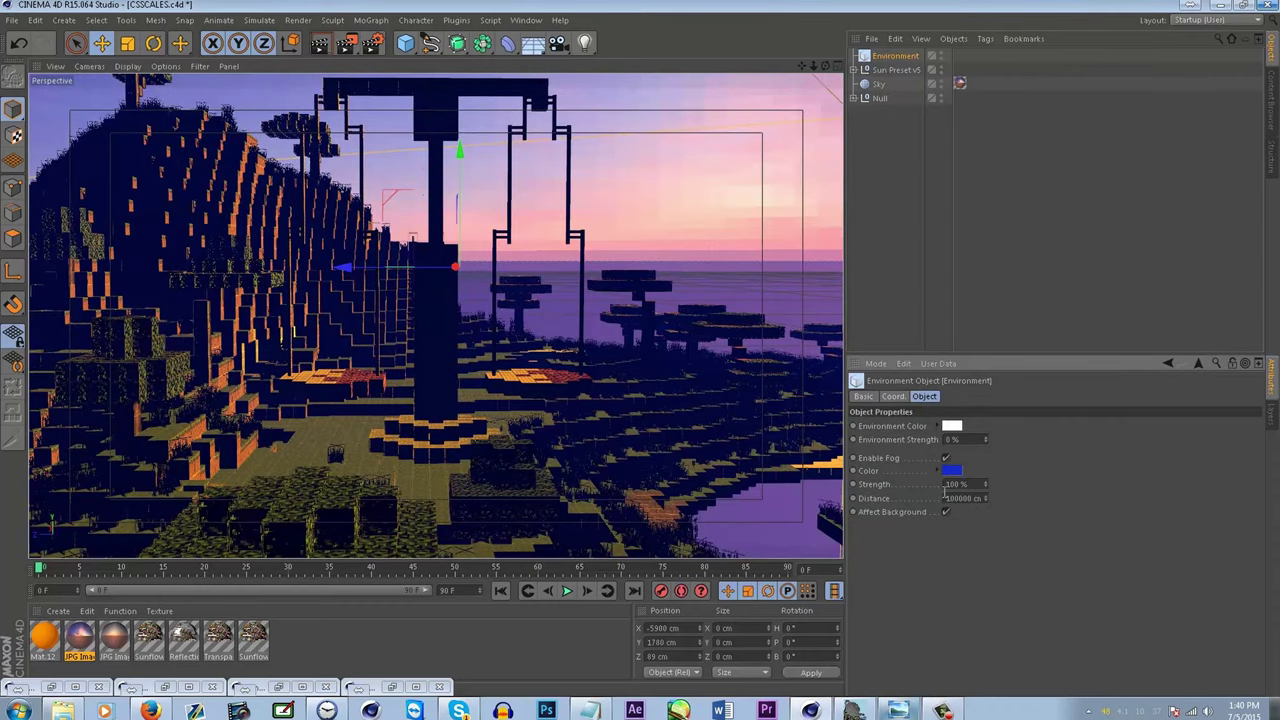
pyautogui.click(951, 470)
pyautogui.moveTo(906, 443); pyautogui.dragTo(907, 434)
pyautogui.click(921, 540)
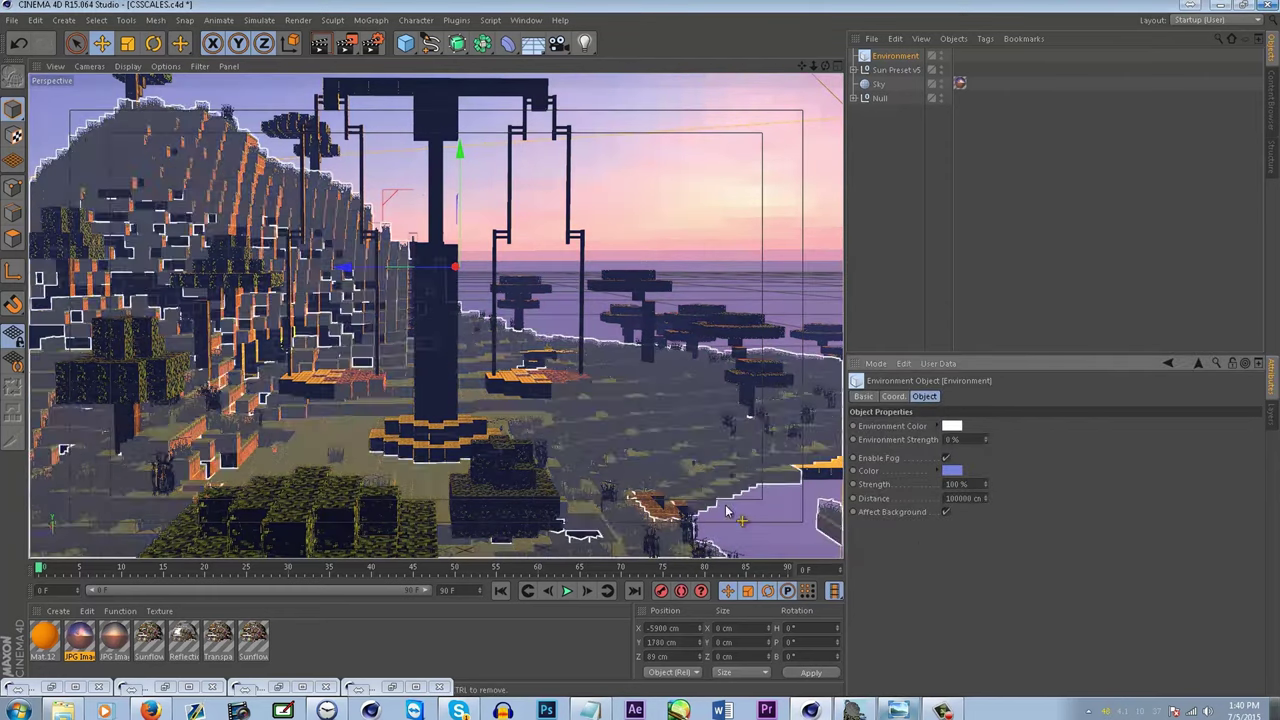
# - Disable the Environment object's fog and set its Environment Color to a saturated deep blue
pyautogui.scroll(3, 527, 450)
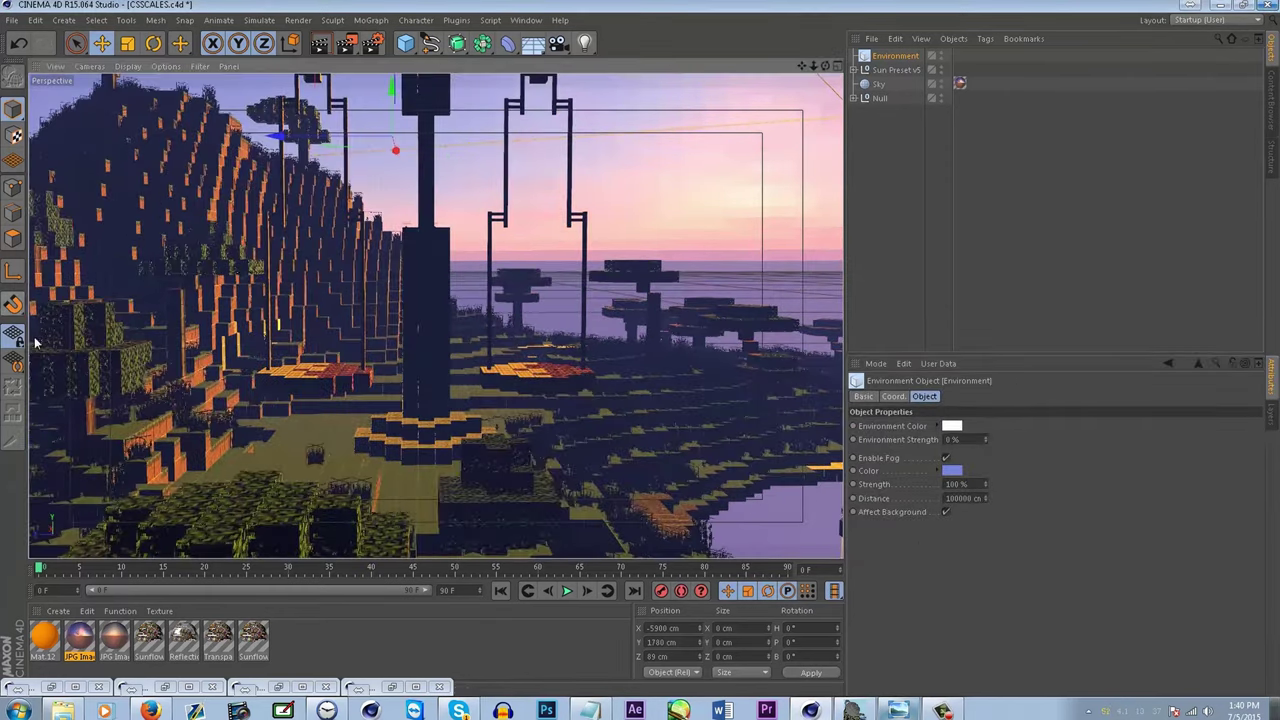
pyautogui.click(947, 459)
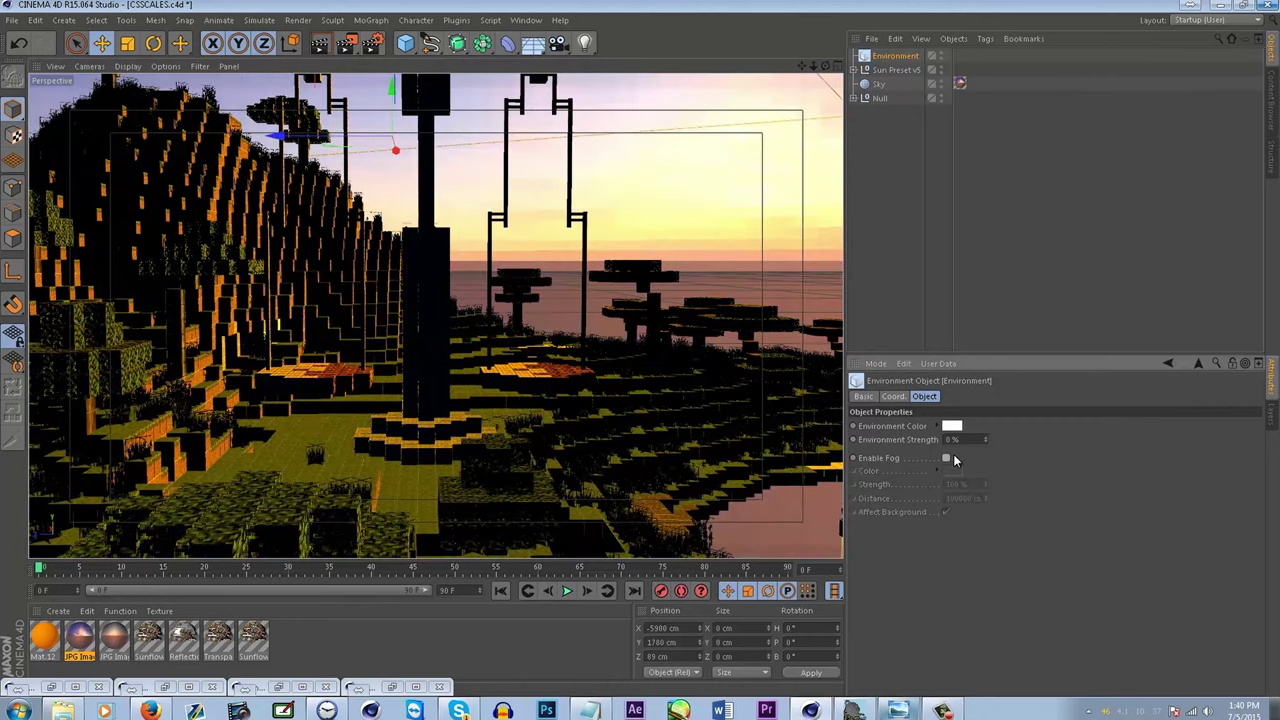
pyautogui.click(952, 426)
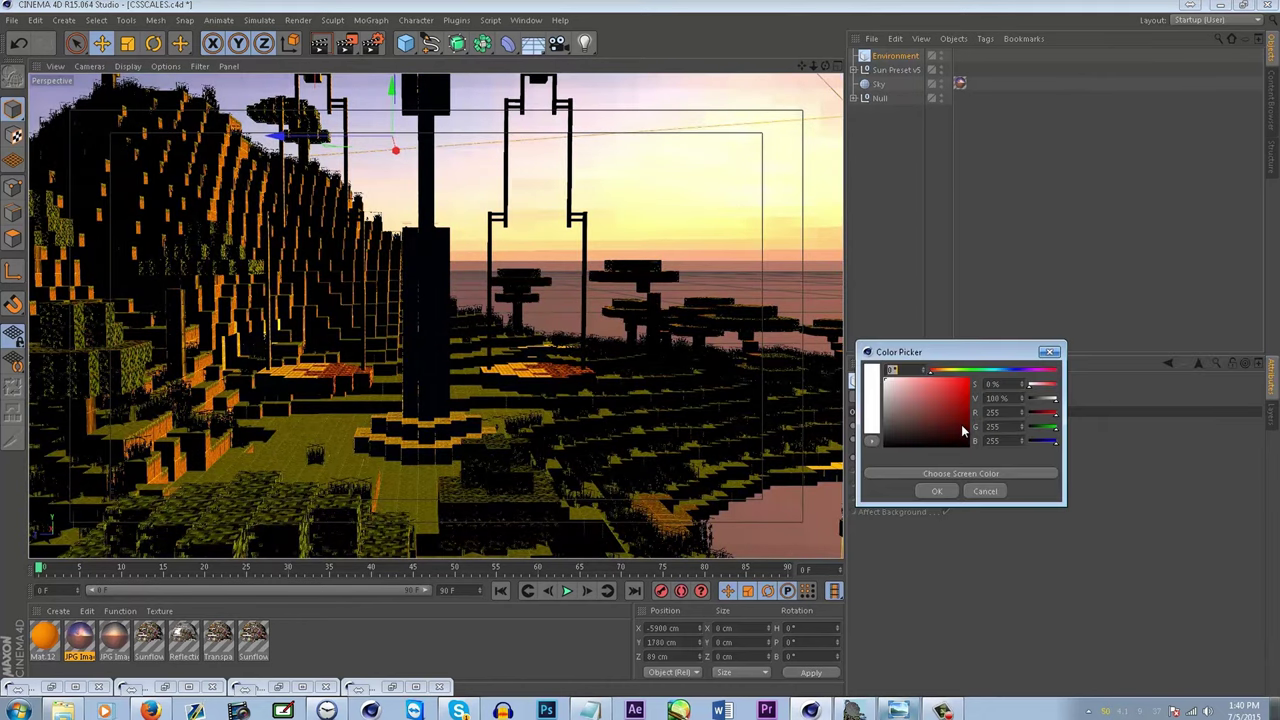
pyautogui.click(1012, 373)
pyautogui.moveTo(951, 389)
pyautogui.mouseDown()
pyautogui.moveTo(966, 386)
pyautogui.moveTo(958, 406)
pyautogui.moveTo(970, 404)
pyautogui.mouseUp()
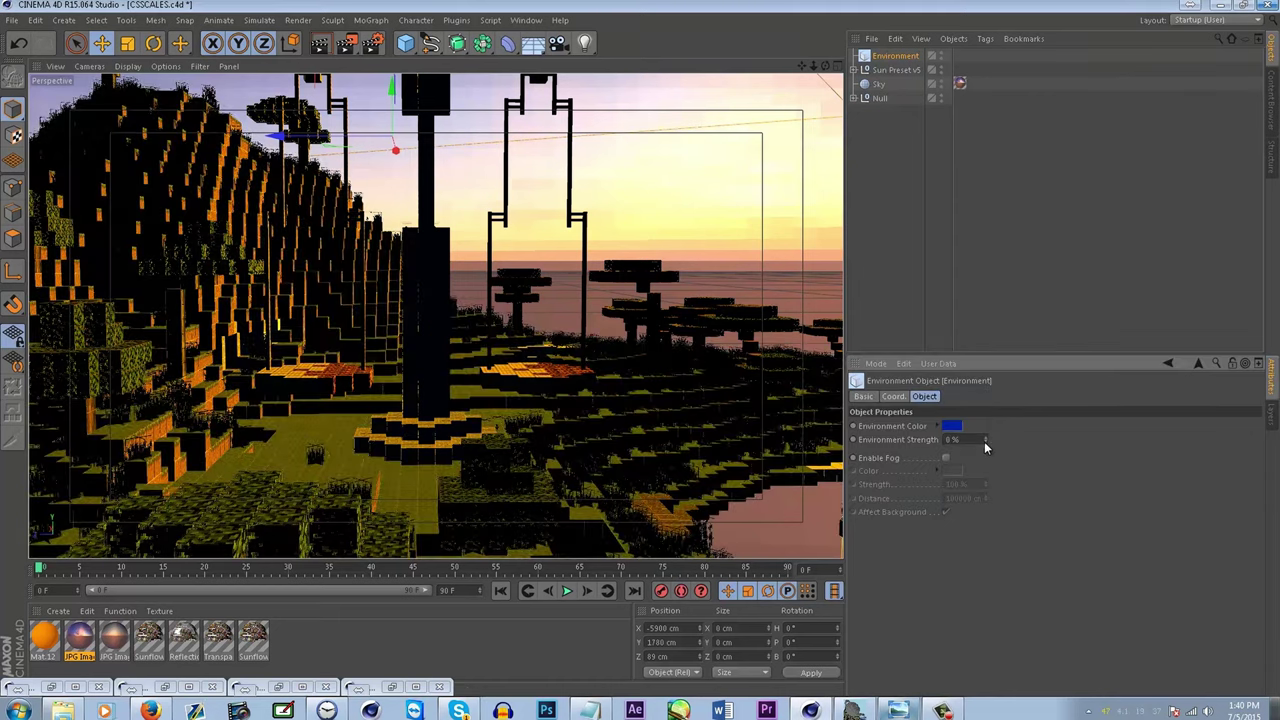
# - Set the Environment object's Environment Strength to 20%
pyautogui.moveTo(984, 441); pyautogui.dragTo(986, 393)
pyautogui.moveTo(991, 324); pyautogui.dragTo(1024, 324)
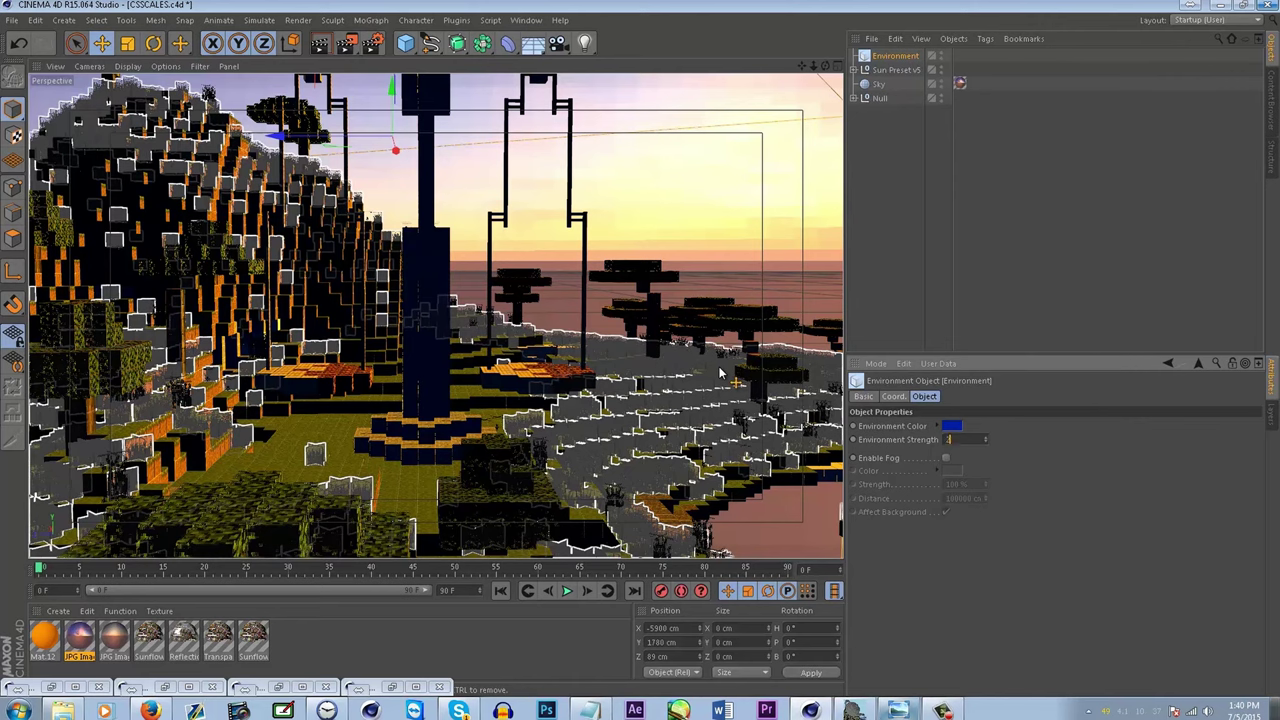
pyautogui.scroll(1, 327, 407)
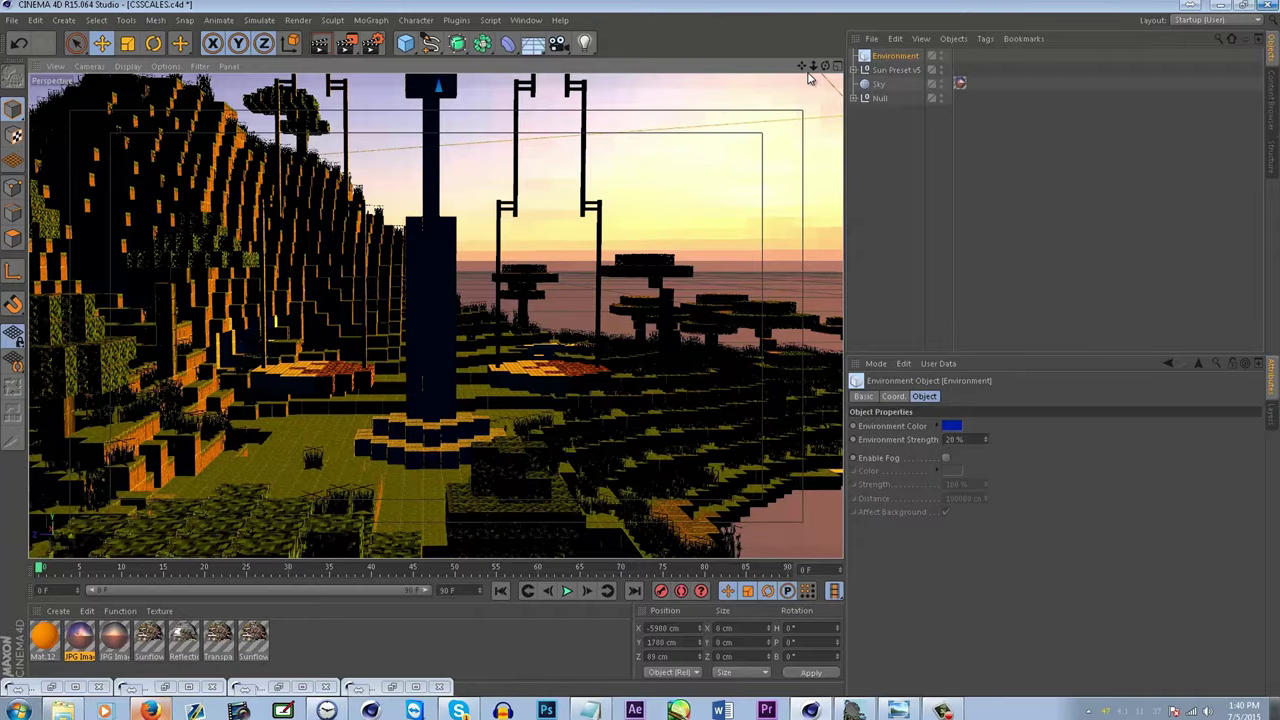
pyautogui.moveTo(793, 66); pyautogui.dragTo(746, 385)
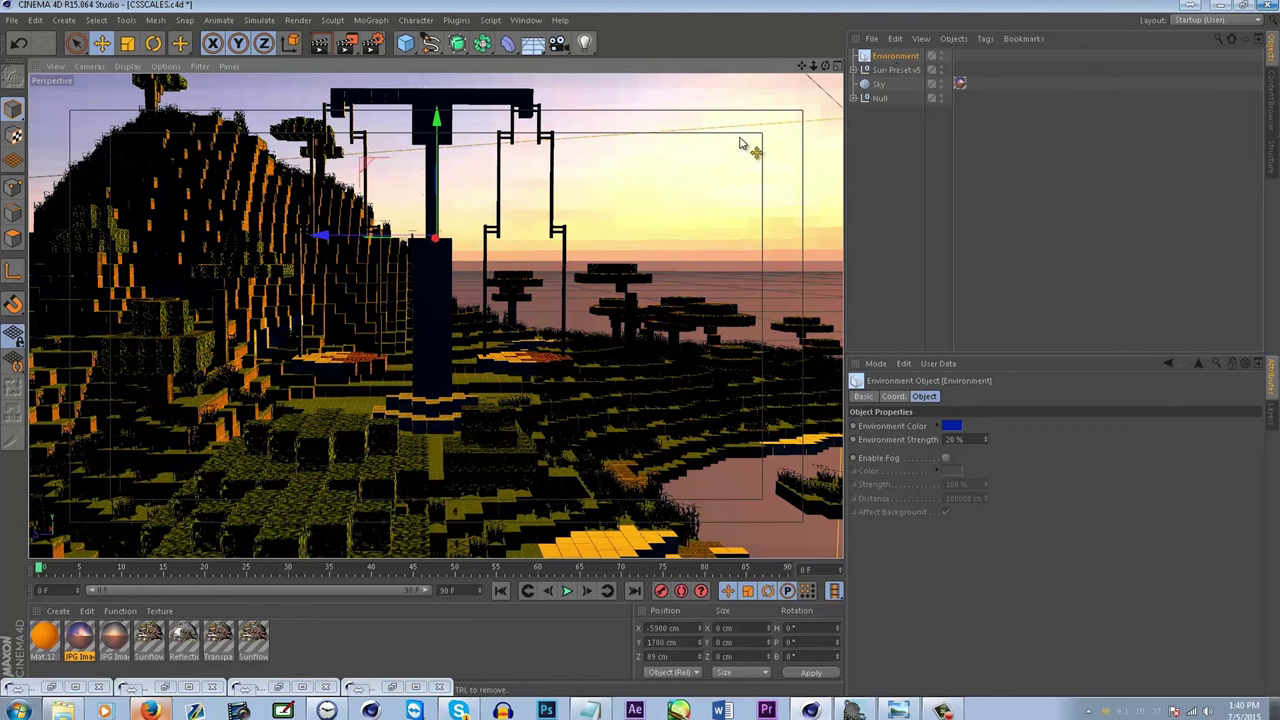
# - Render the perspective view from an elevated angle looking down at the scales and hillside
pyautogui.click(526, 20)
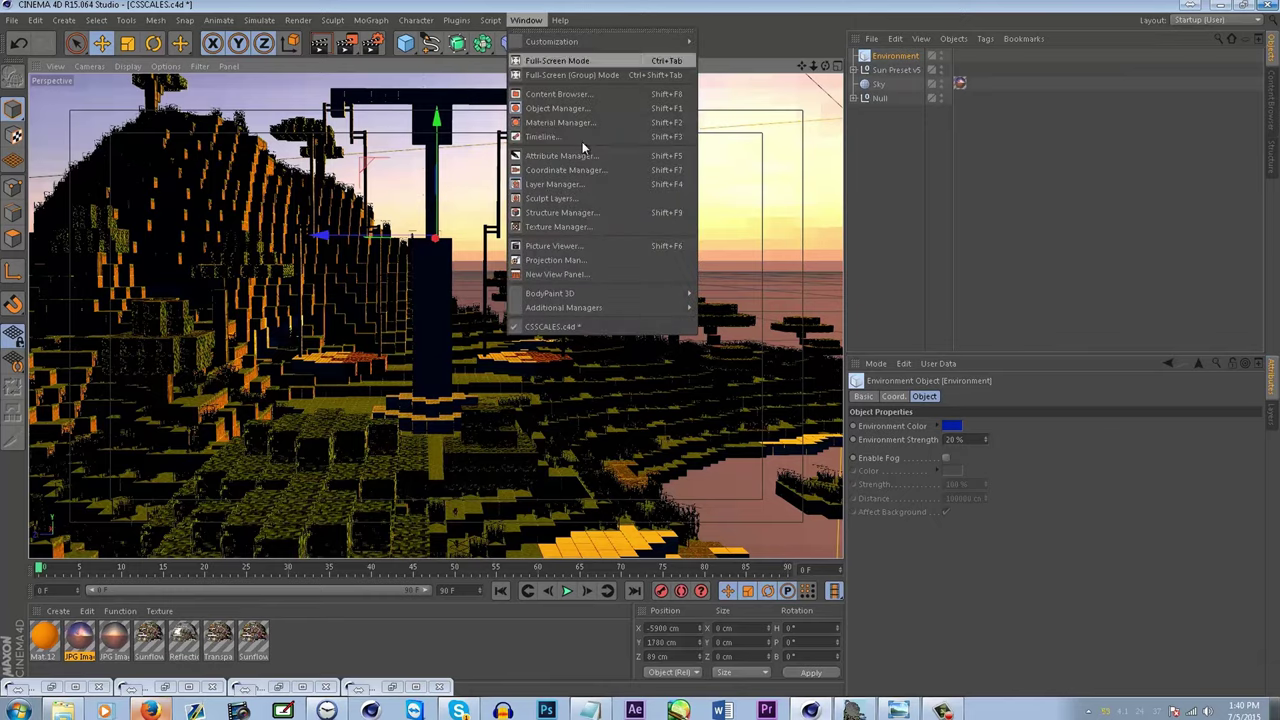
pyautogui.click(745, 4)
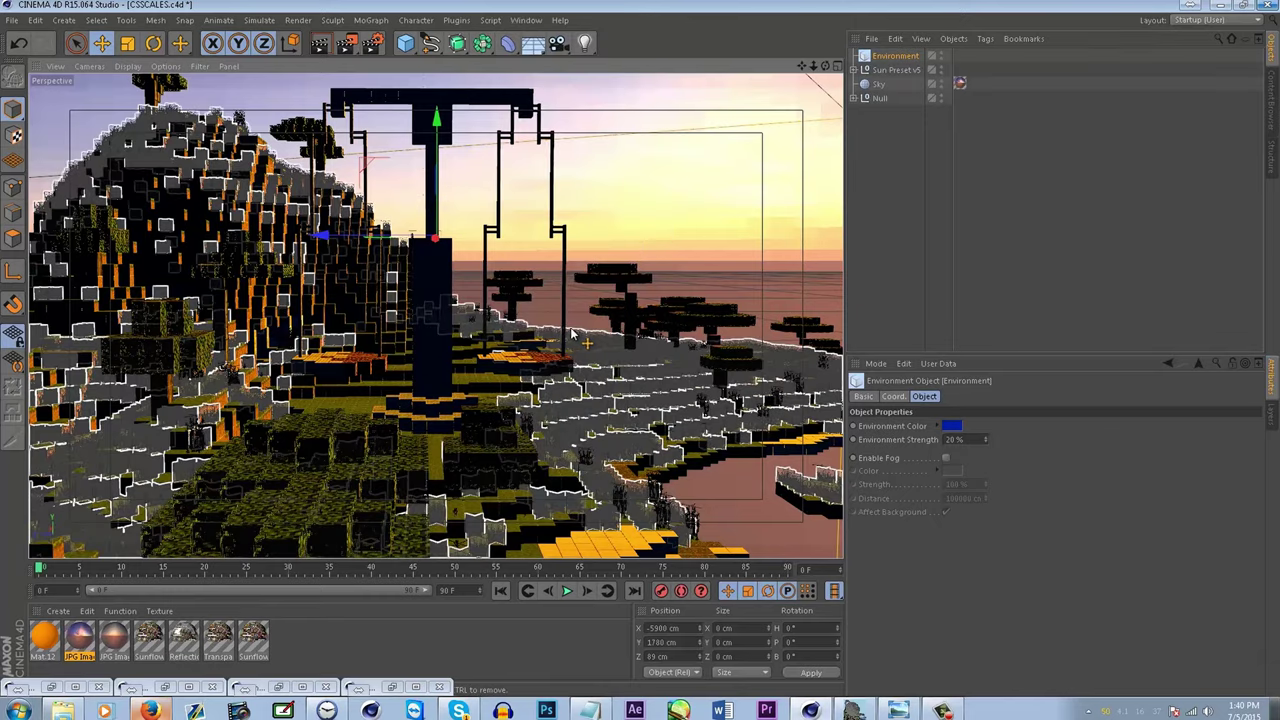
pyautogui.keyDown('alt'); pyautogui.moveTo(549, 342); pyautogui.dragTo(475, 395); pyautogui.keyUp('alt')
pyautogui.keyDown('alt'); pyautogui.moveTo(615, 288); pyautogui.dragTo(186, 512, button='middle'); pyautogui.keyUp('alt')
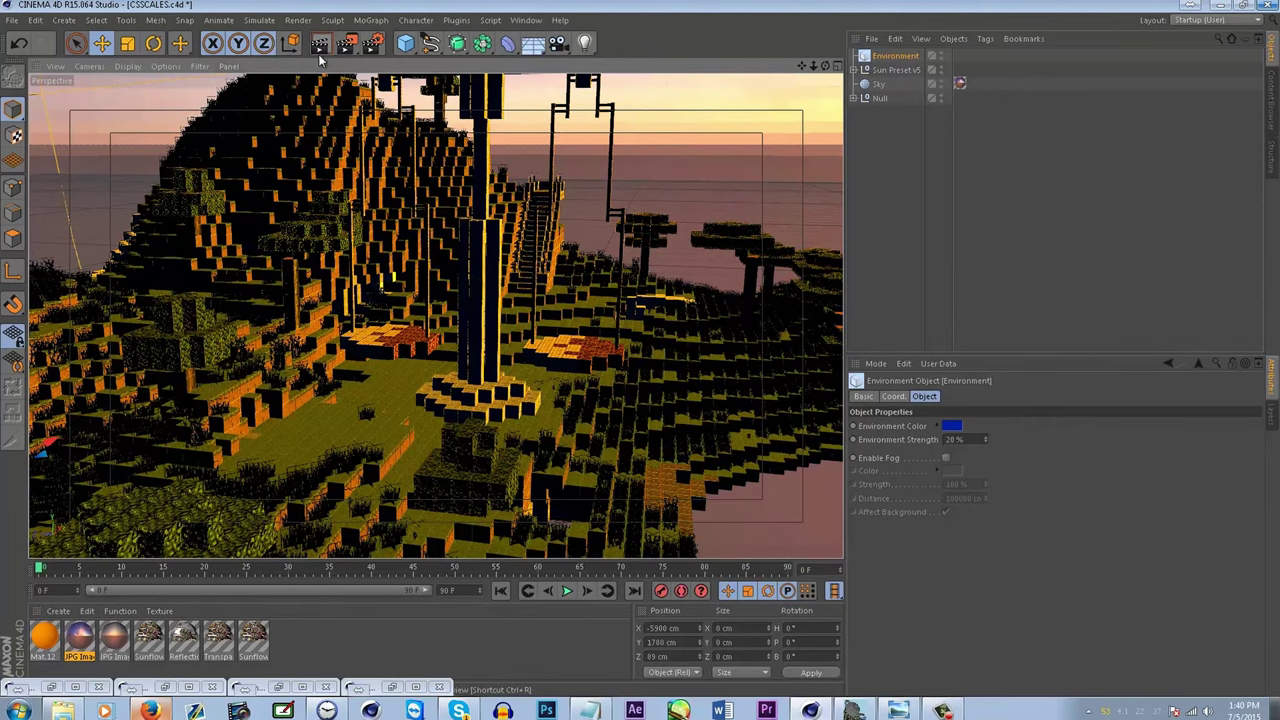
pyautogui.click(320, 50)
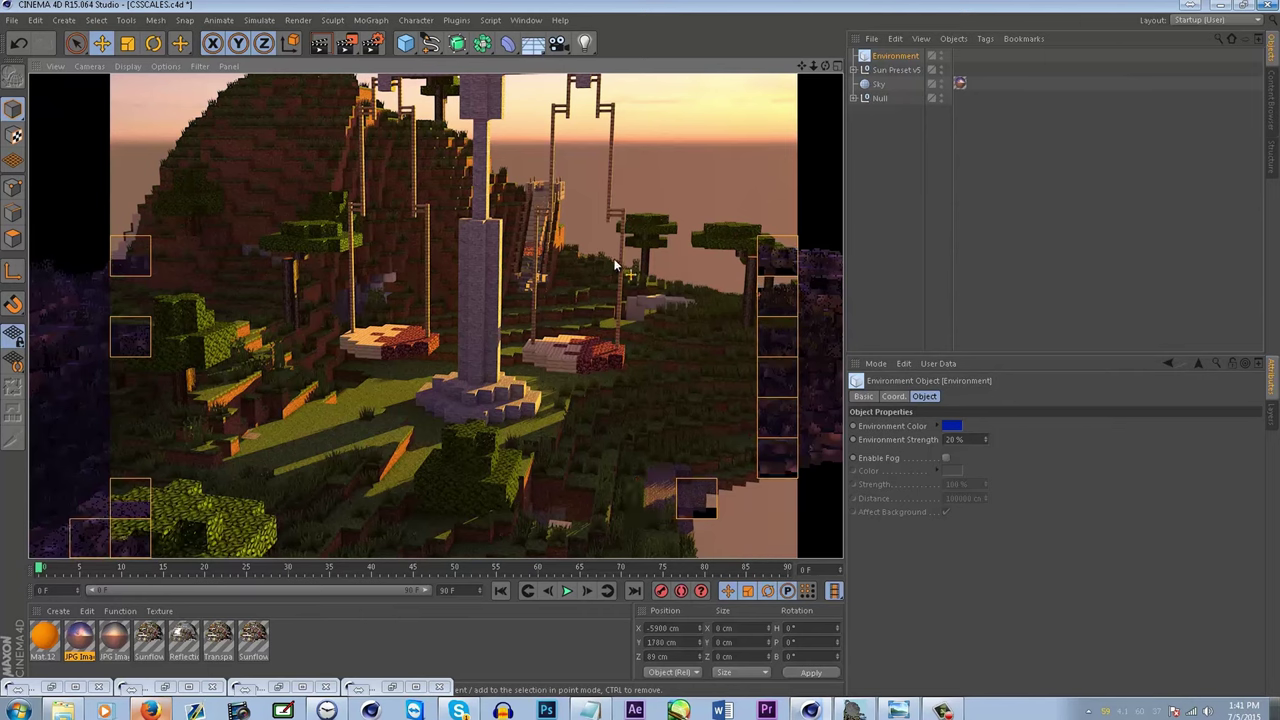
pyautogui.moveTo(942, 714)
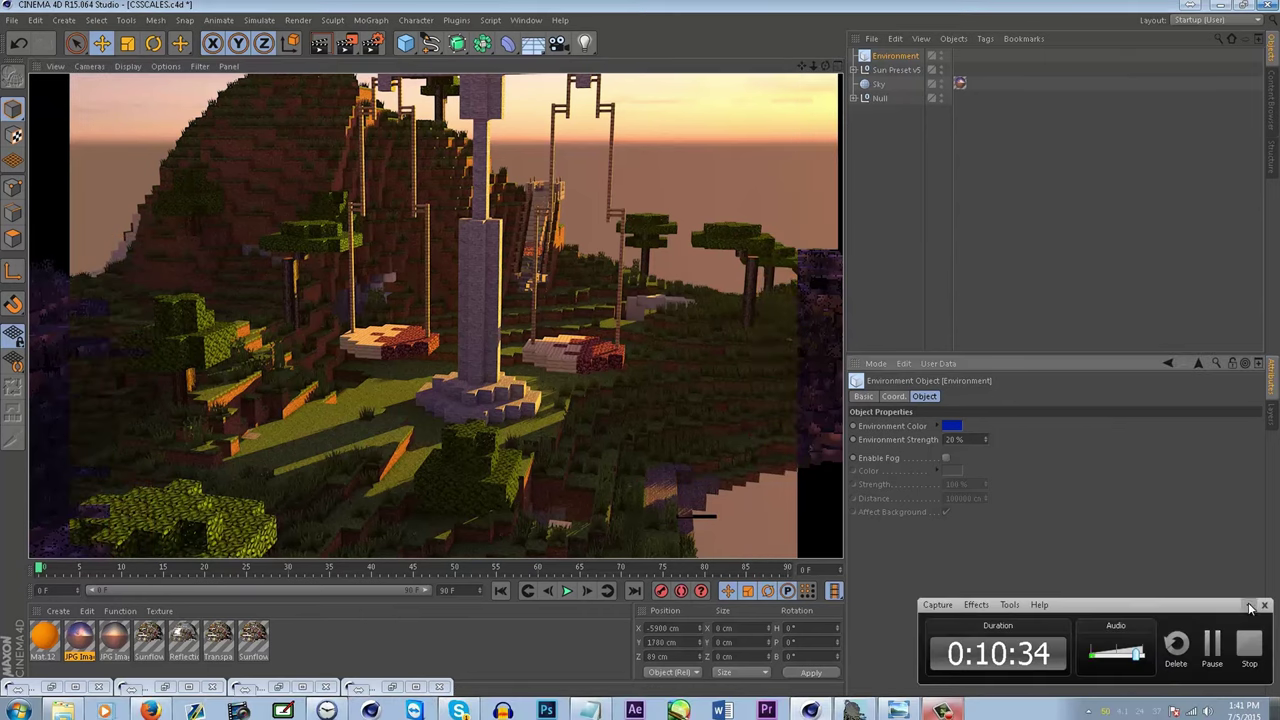
pyautogui.click(1249, 605)
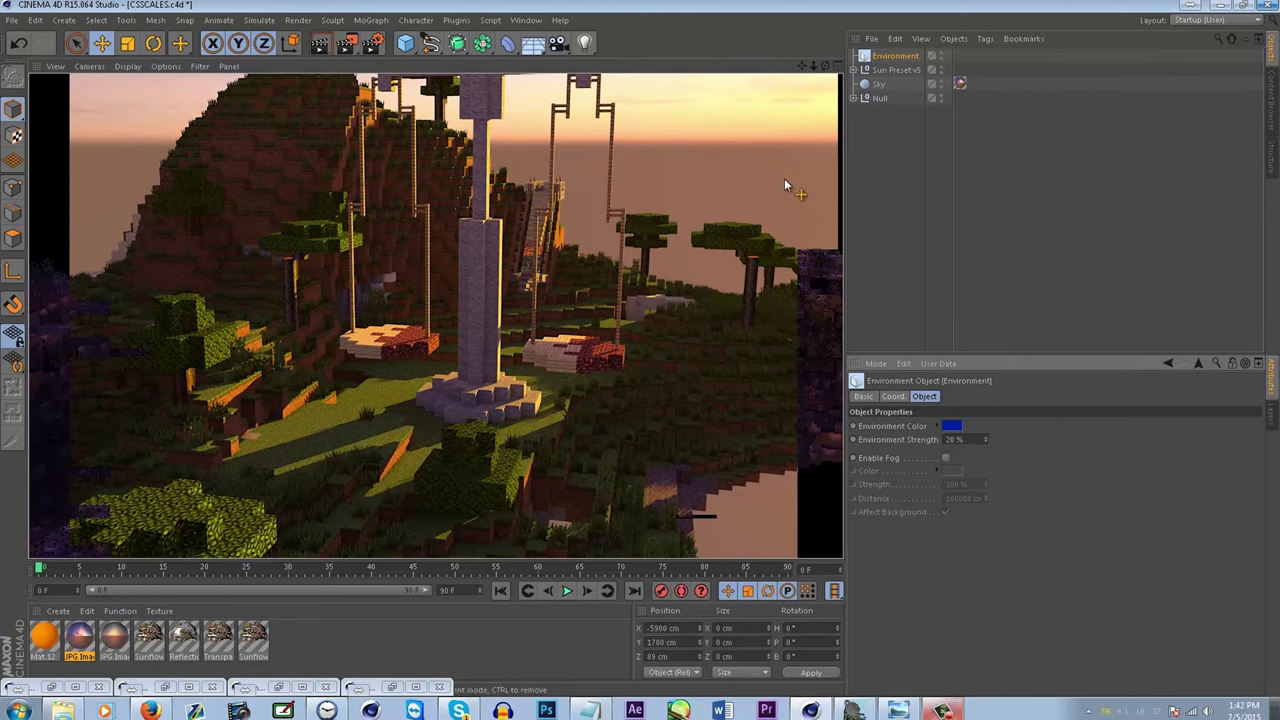
# - Add an omni light to the scene and move it in front of the scales, over the foreground trees
pyautogui.click(1013, 246)
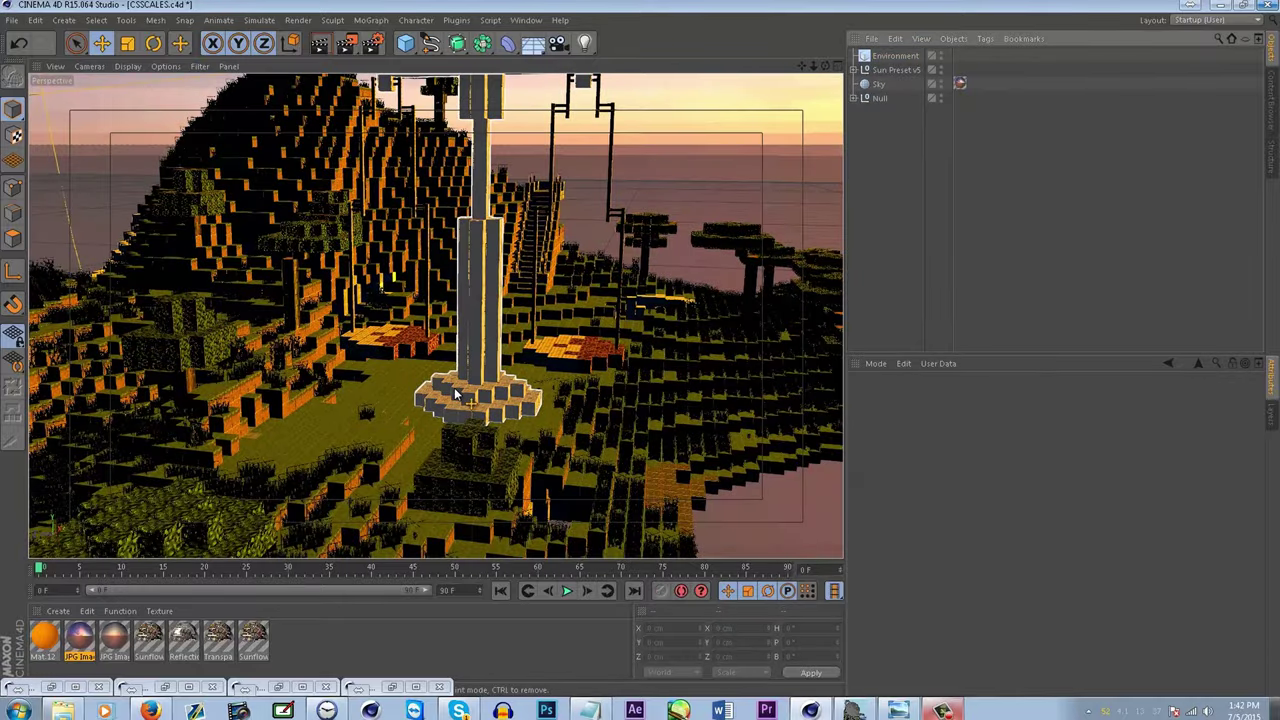
pyautogui.keyDown('alt'); pyautogui.moveTo(466, 360); pyautogui.dragTo(625, 206); pyautogui.keyUp('alt')
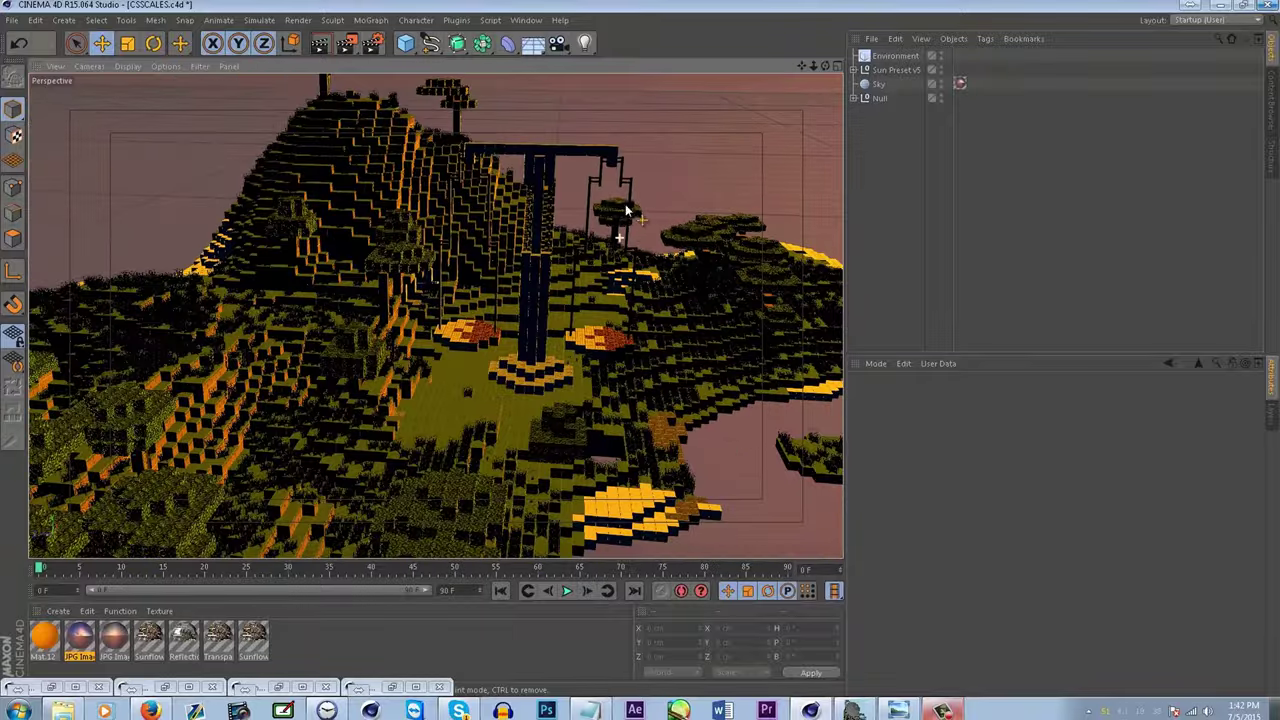
pyautogui.click(584, 50)
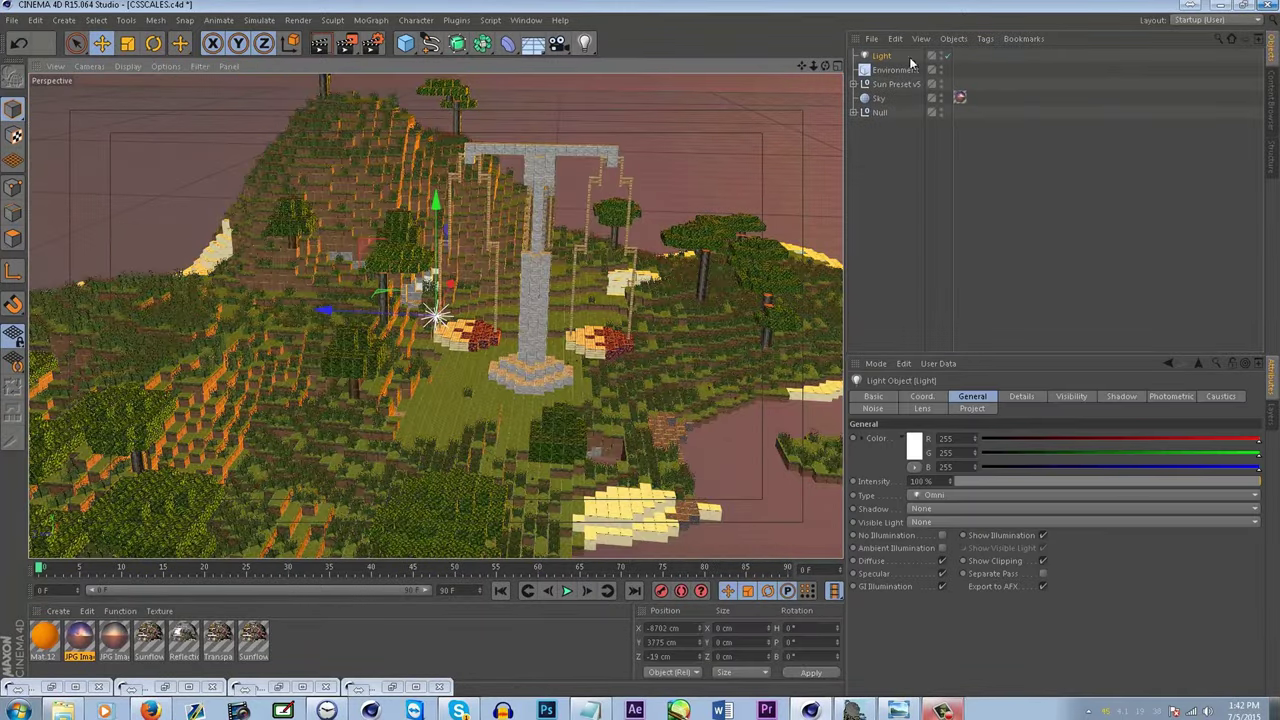
pyautogui.moveTo(450, 288); pyautogui.dragTo(140, 556)
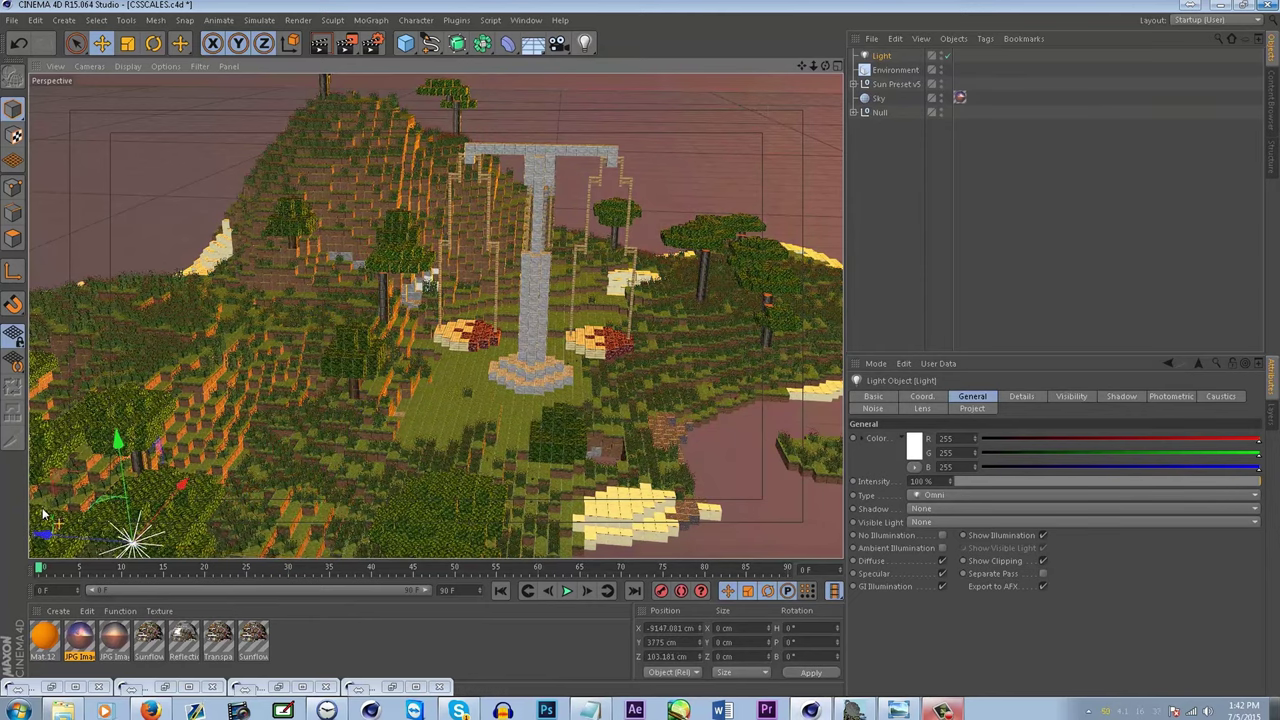
# - Give the light Inverse Square (Physically Accurate) falloff with a Radius/Decay of 2000 cm
pyautogui.click(1021, 397)
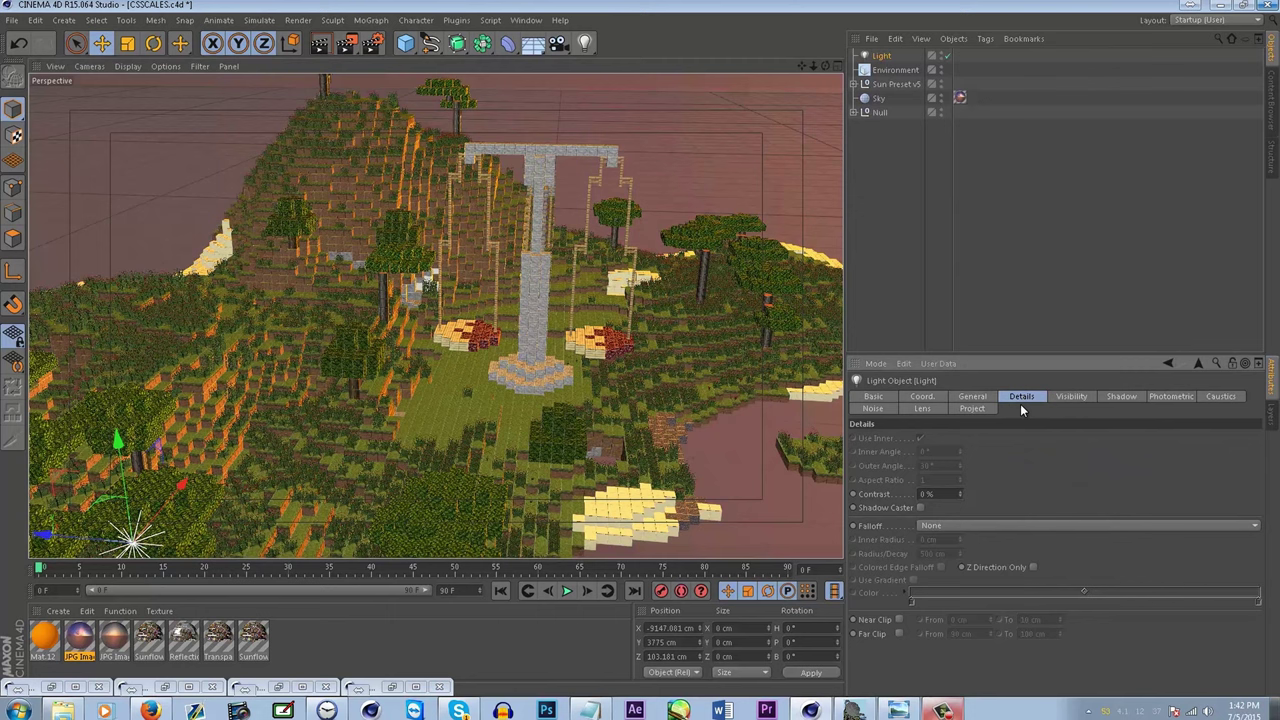
pyautogui.click(972, 526)
pyautogui.click(966, 545)
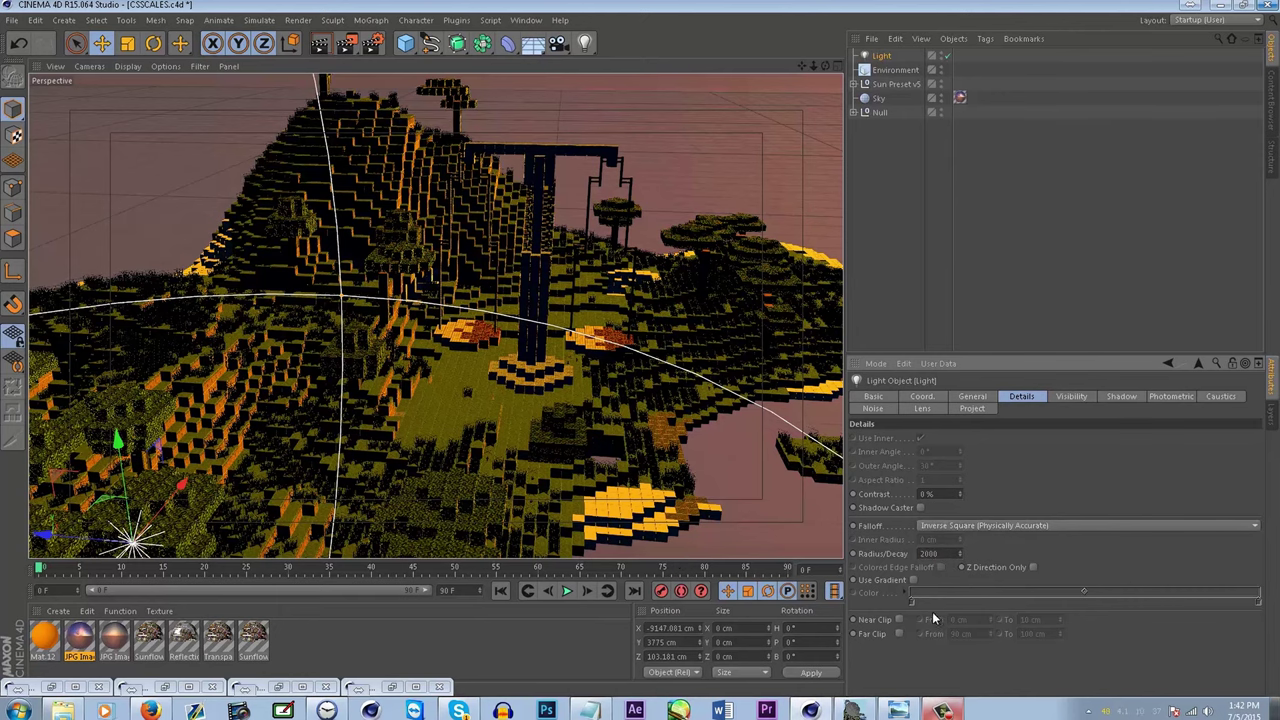
pyautogui.press('Return')
# - Raise the light to about Y 3869 cm and color it deep blue with RGB 9, 27, 161
pyautogui.moveTo(114, 443); pyautogui.dragTo(95, 275)
pyautogui.keyDown('alt'); pyautogui.moveTo(358, 340); pyautogui.dragTo(475, 336); pyautogui.keyUp('alt')
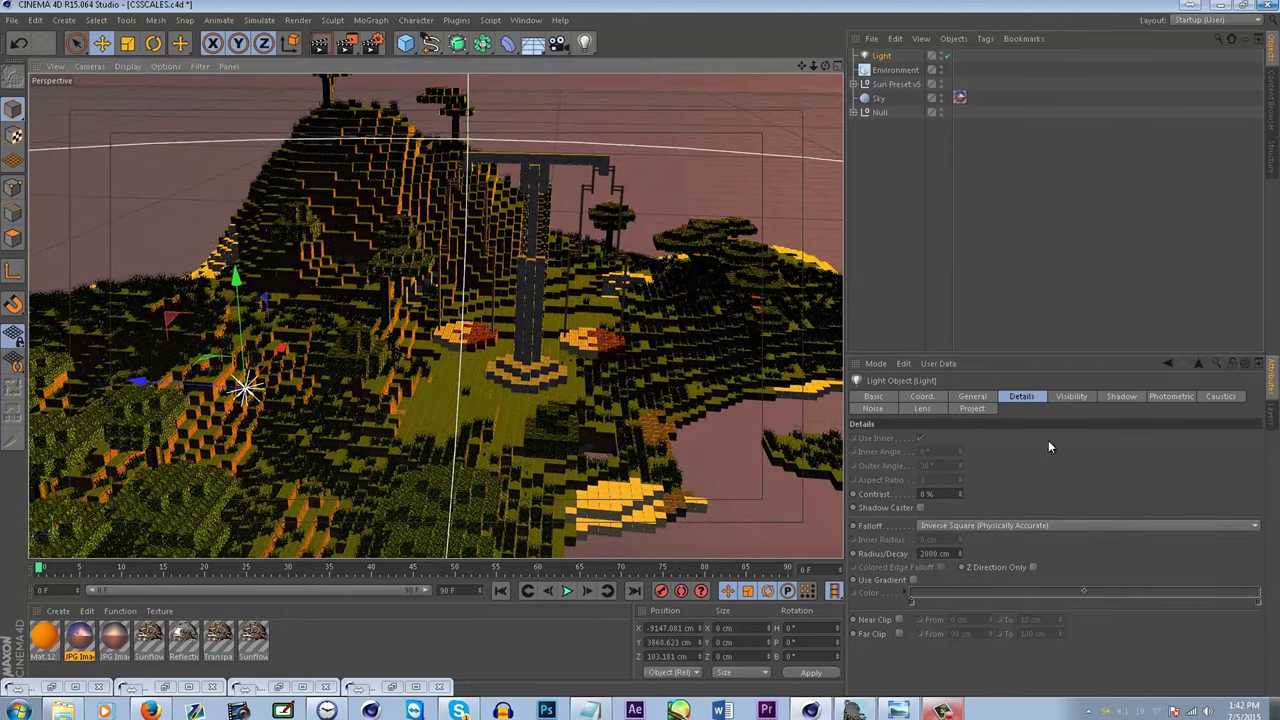
pyautogui.click(957, 398)
pyautogui.click(915, 462)
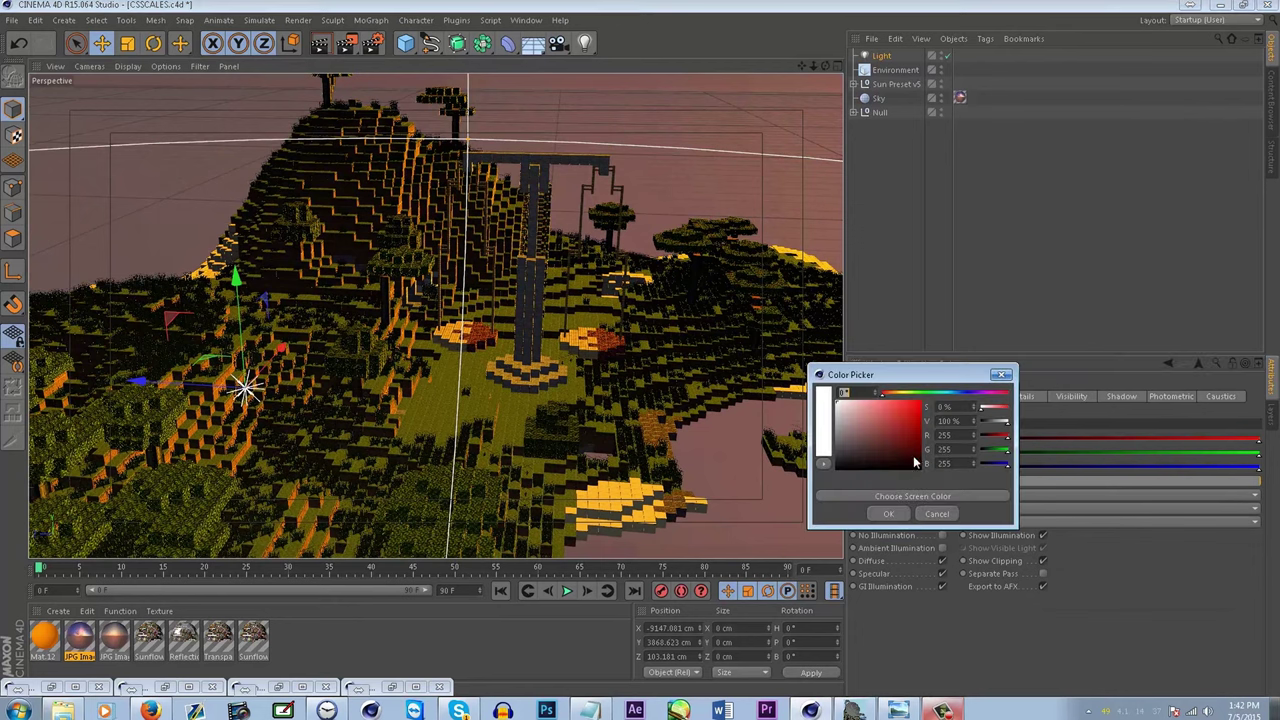
pyautogui.click(965, 398)
pyautogui.moveTo(920, 421); pyautogui.dragTo(916, 432)
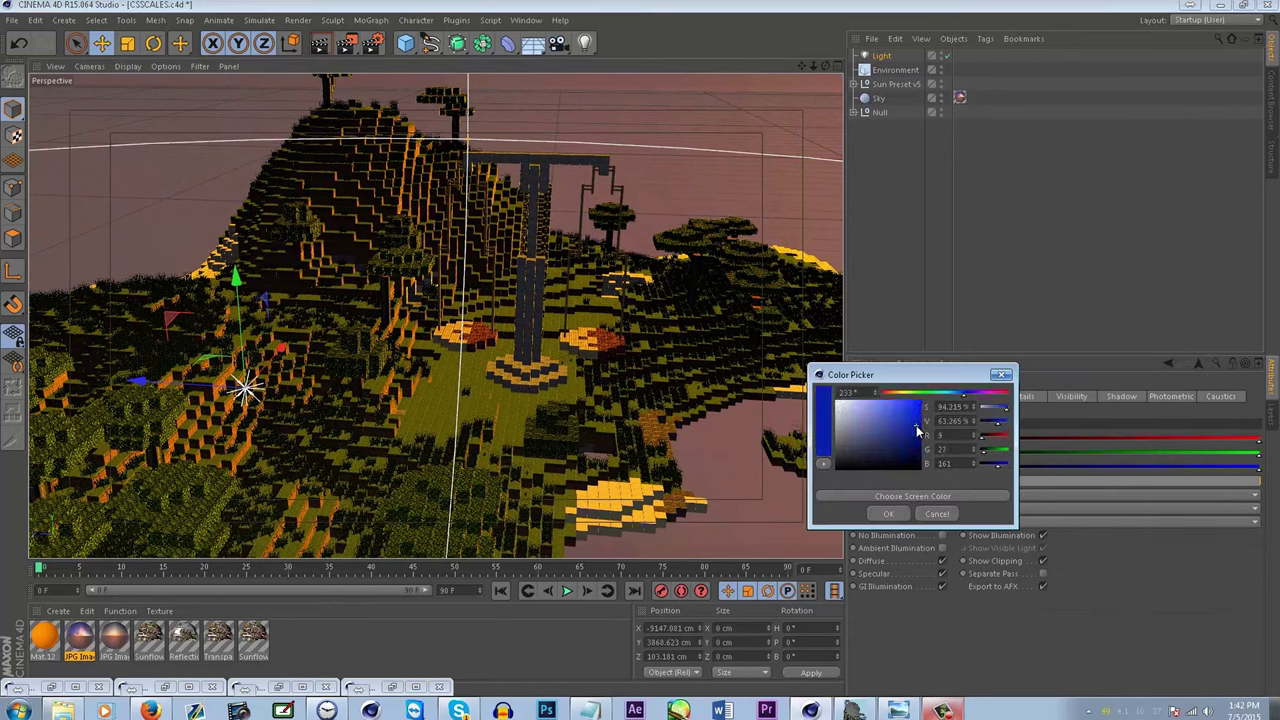
pyautogui.click(888, 513)
# - Set the light's Radius/Decay to 2500 cm and reposition it at about X -4522, Y 1675, Z 1593 cm
pyautogui.moveTo(102, 390); pyautogui.dragTo(398, 384)
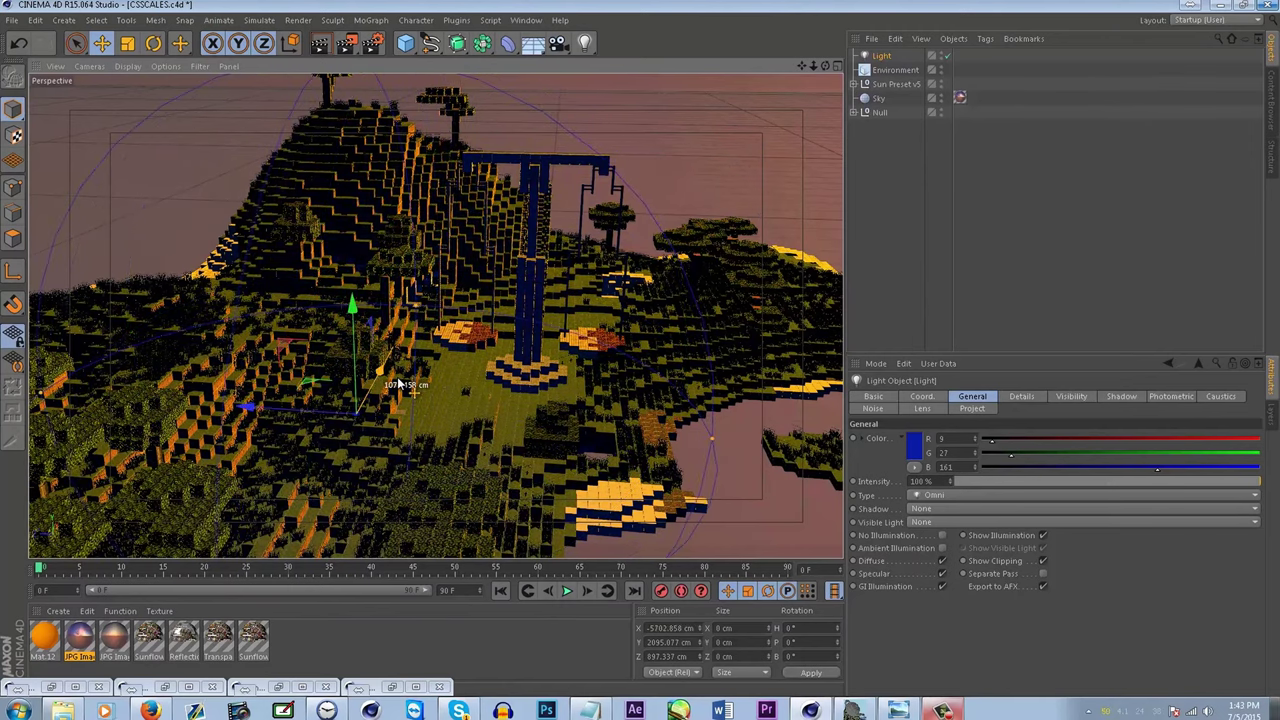
pyautogui.moveTo(352, 305); pyautogui.dragTo(151, 476)
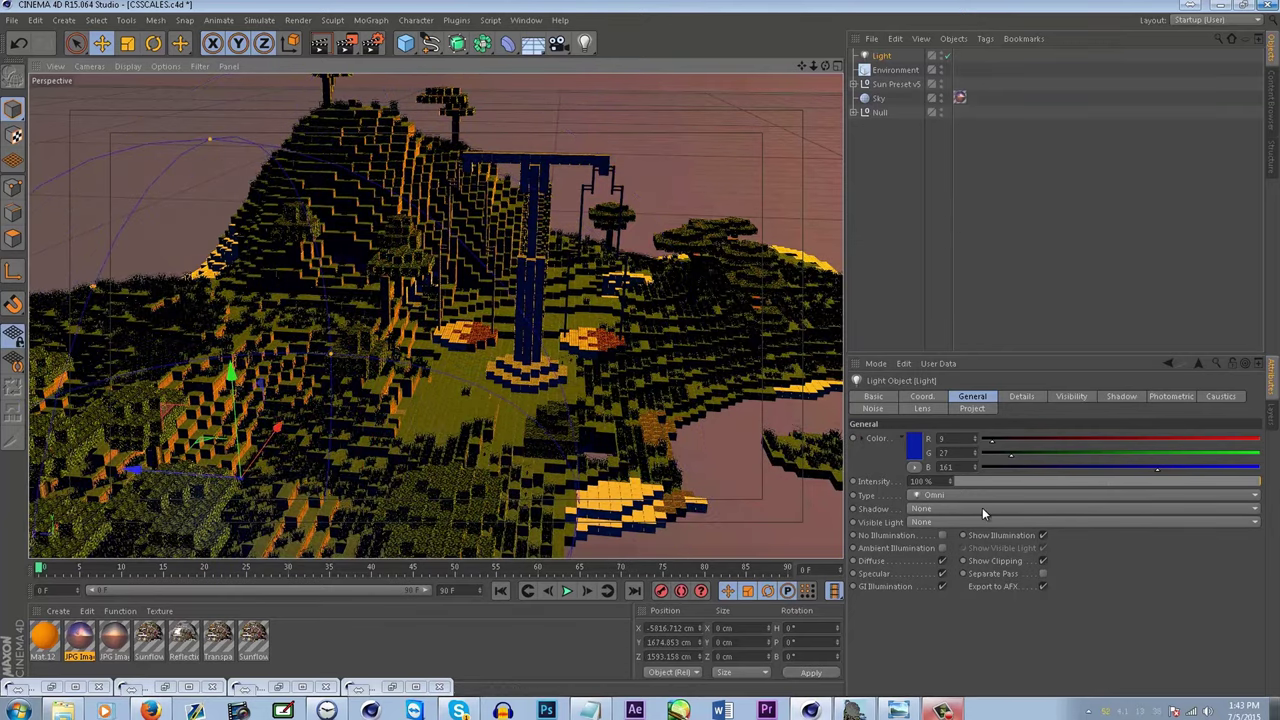
pyautogui.click(1023, 400)
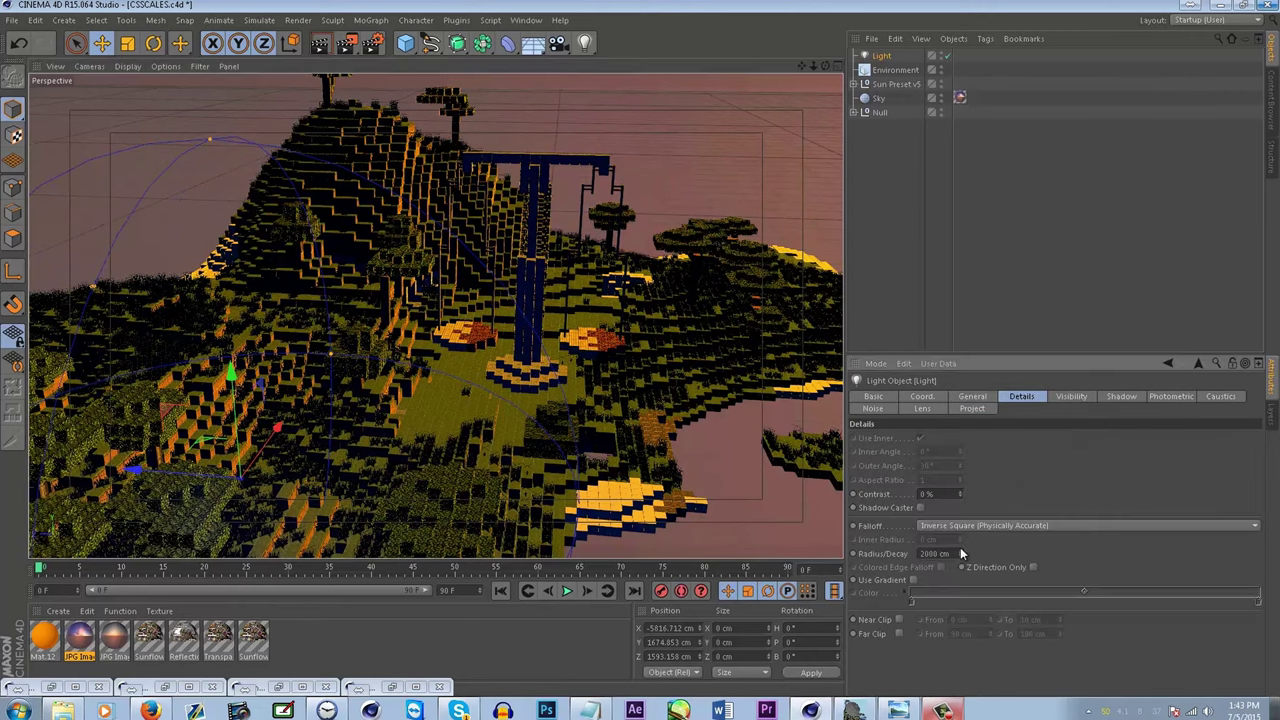
pyautogui.write('2500')
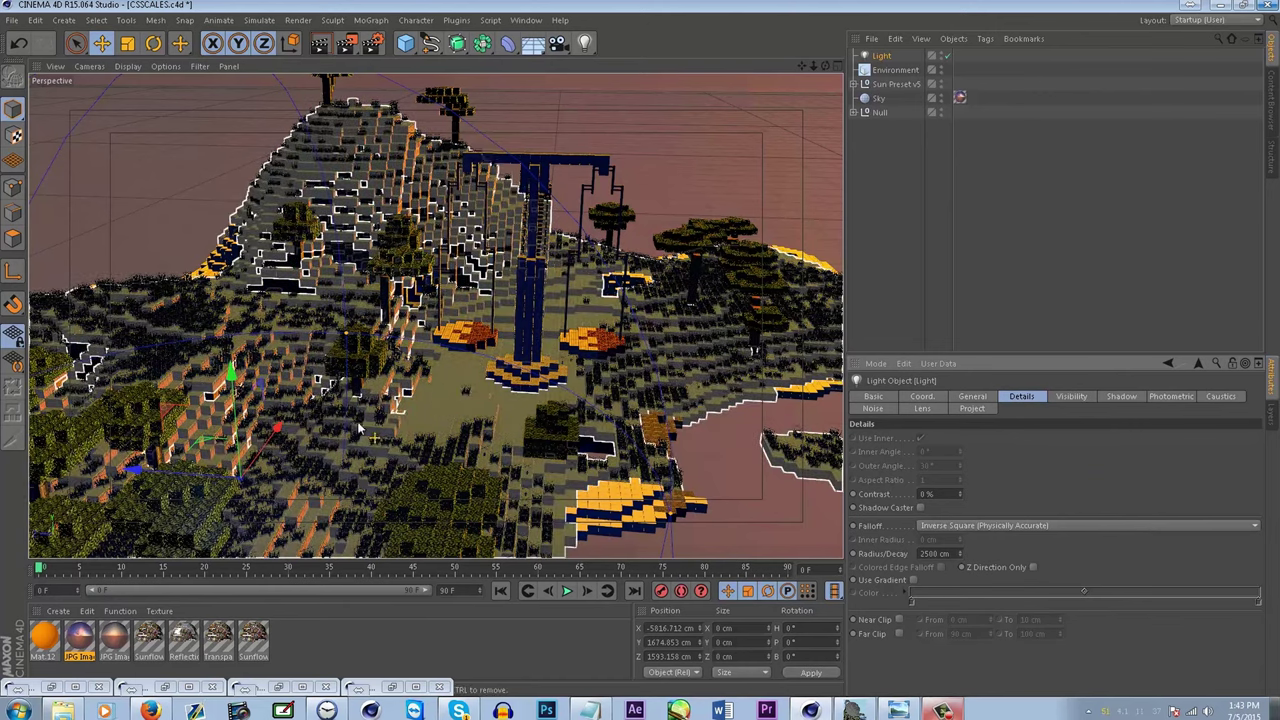
pyautogui.moveTo(255, 468); pyautogui.dragTo(320, 338)
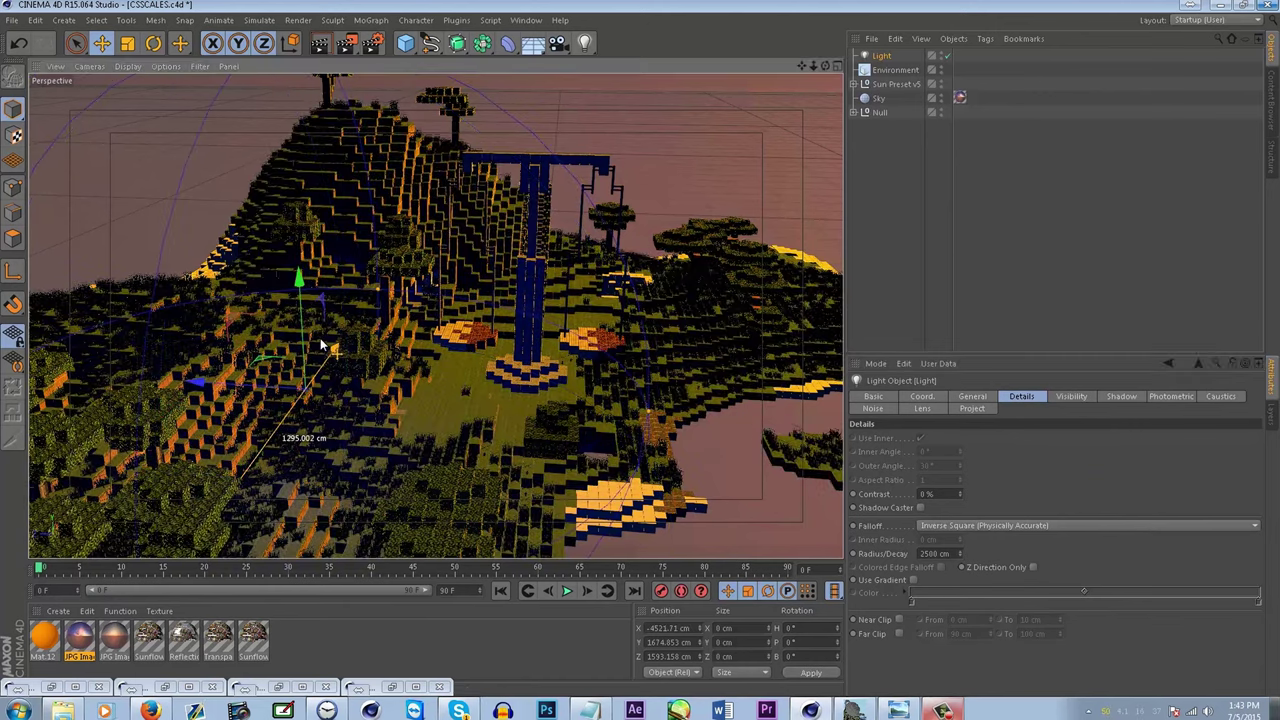
# - Set the blue light's Radius/Decay to 3000 cm
pyautogui.doubleClick(935, 553)
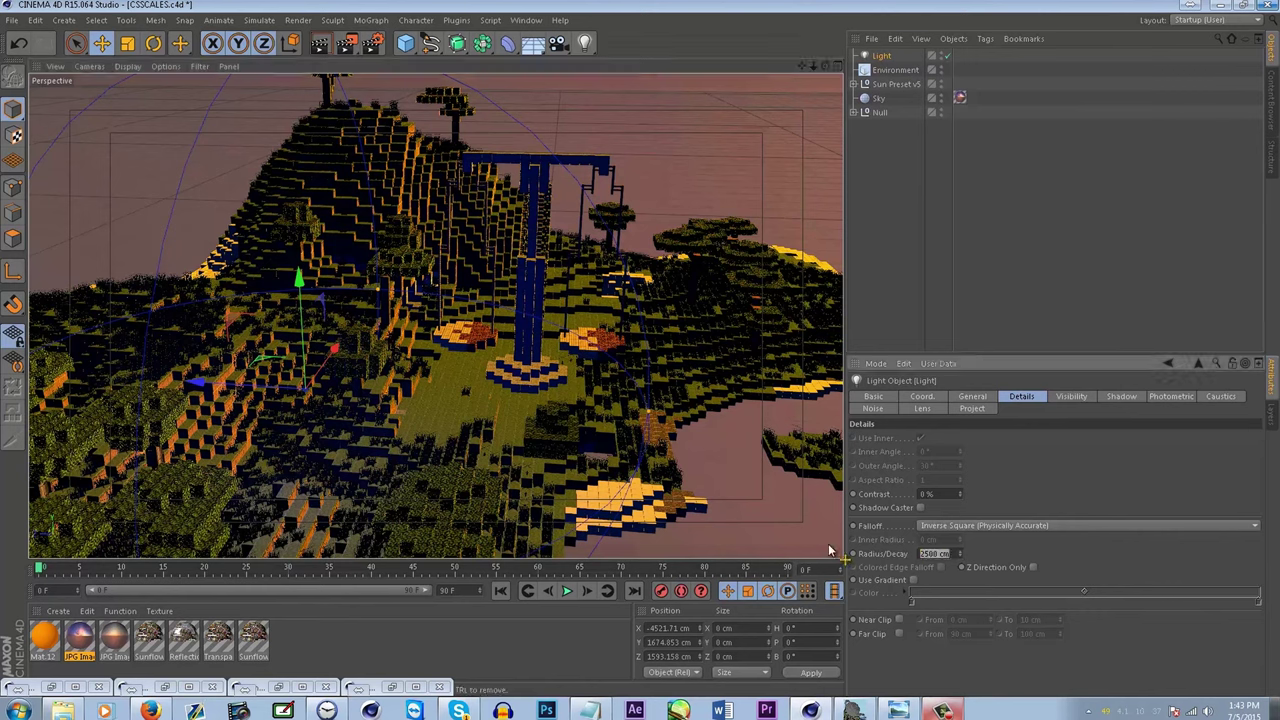
pyautogui.write('3000')
pyautogui.press('Return')
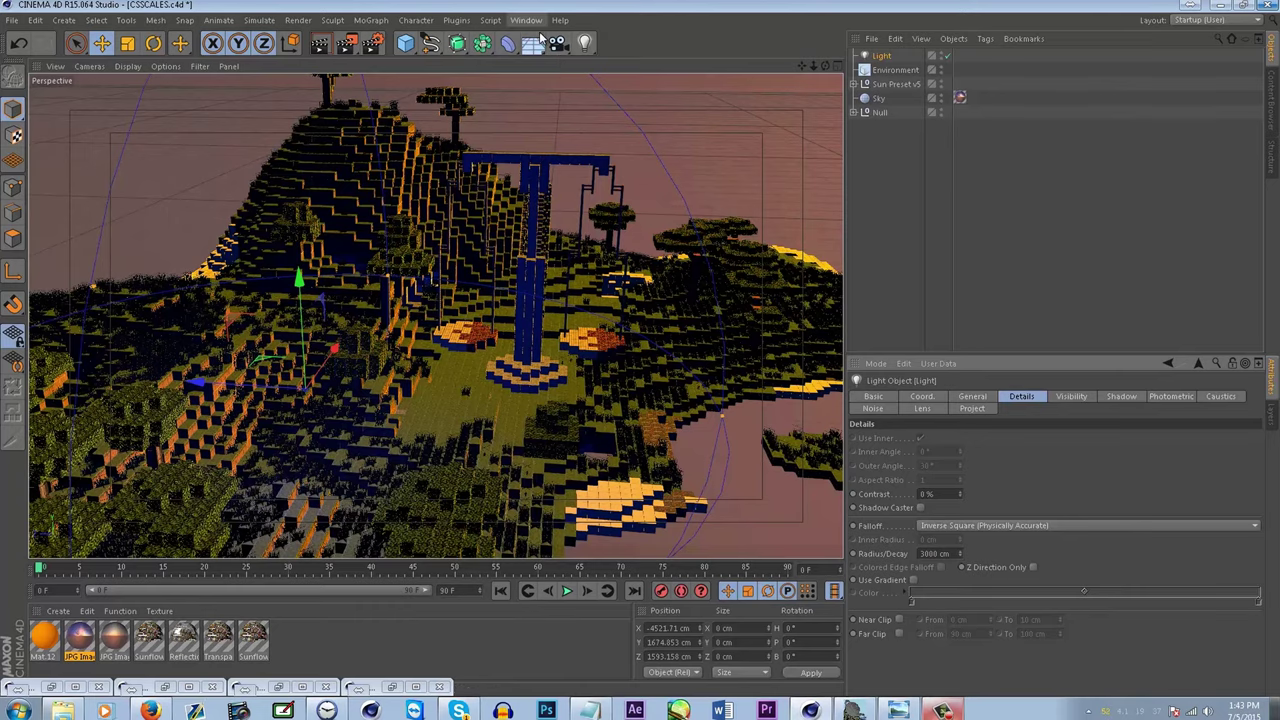
# - Create a new empty project and add a Floor object
pyautogui.click(14, 20)
pyautogui.click(32, 32)
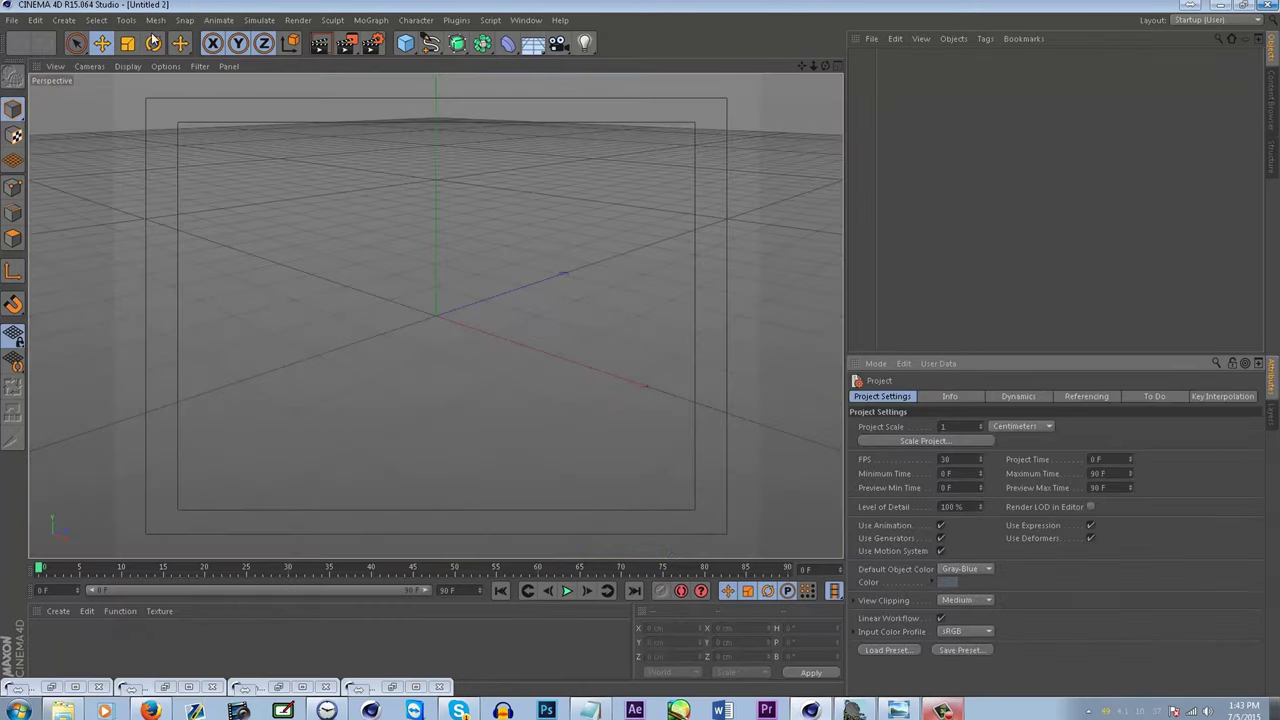
pyautogui.click(529, 46)
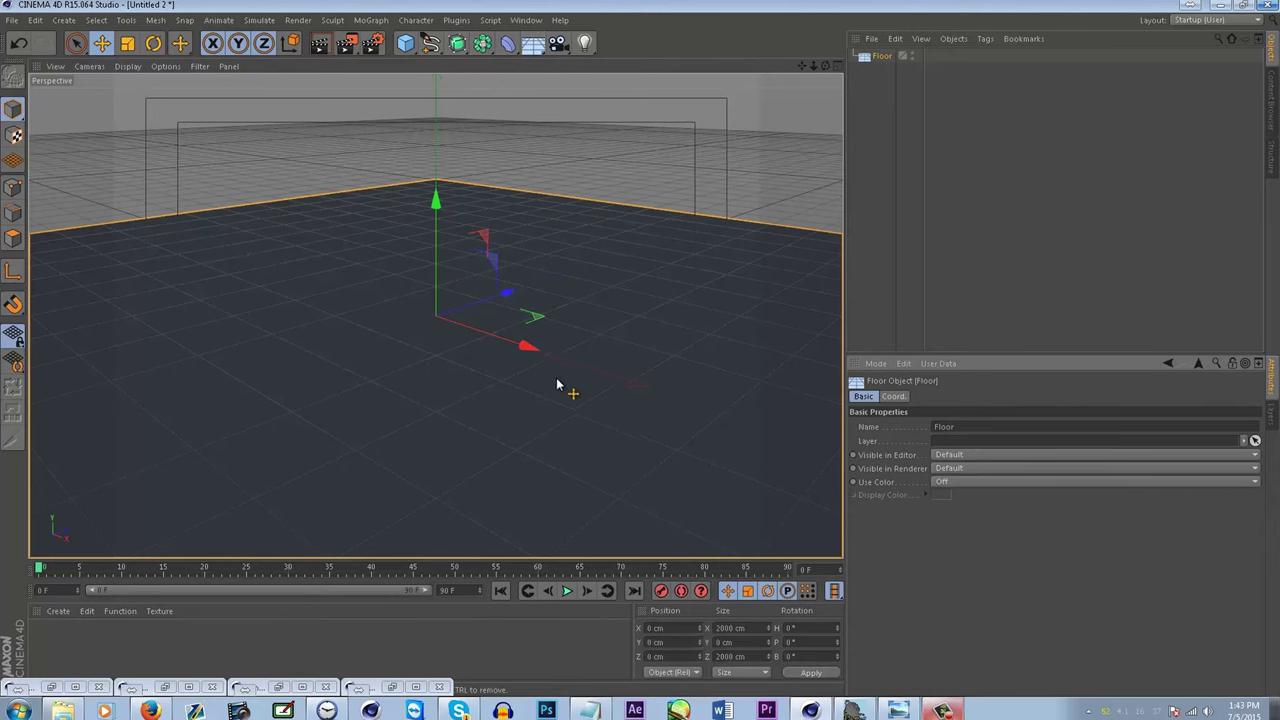
pyautogui.scroll(-2, 557, 380)
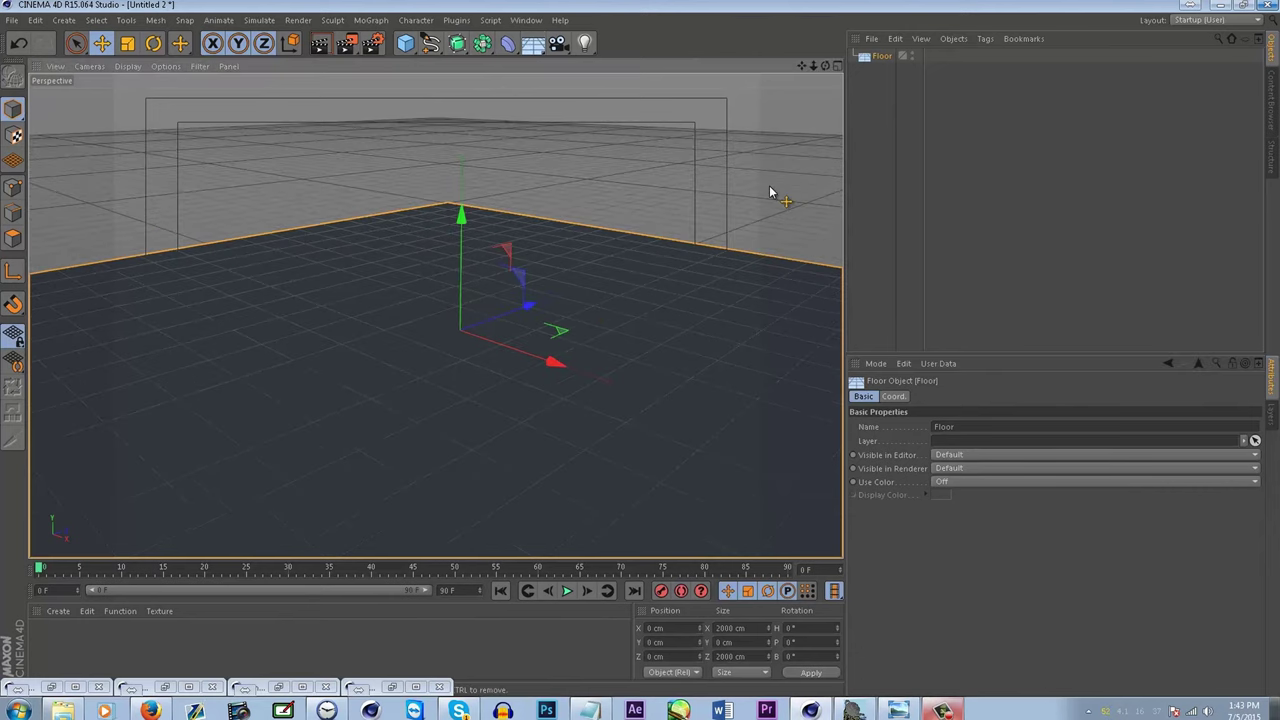
# - Add a light about 277 cm above the floor and set its falloff to Inverse Square (Physically Accurate)
pyautogui.click(585, 43)
pyautogui.moveTo(435, 80); pyautogui.dragTo(566, 84)
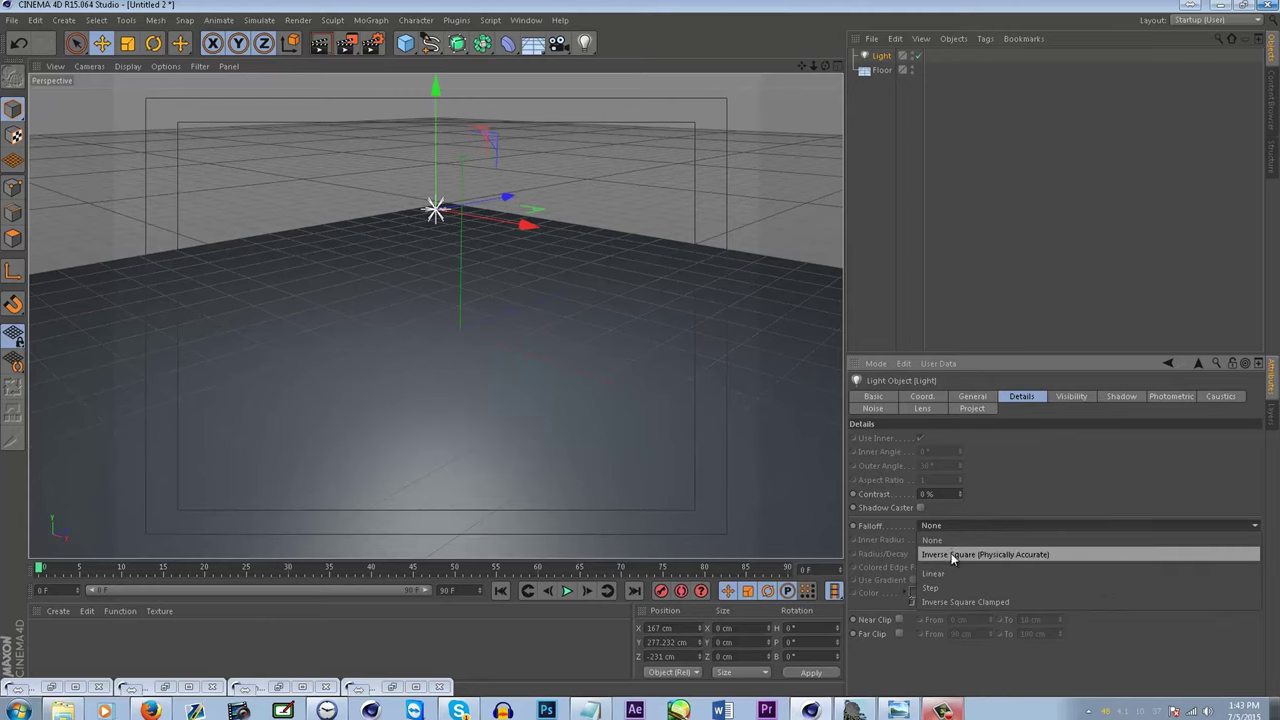
pyautogui.click(955, 554)
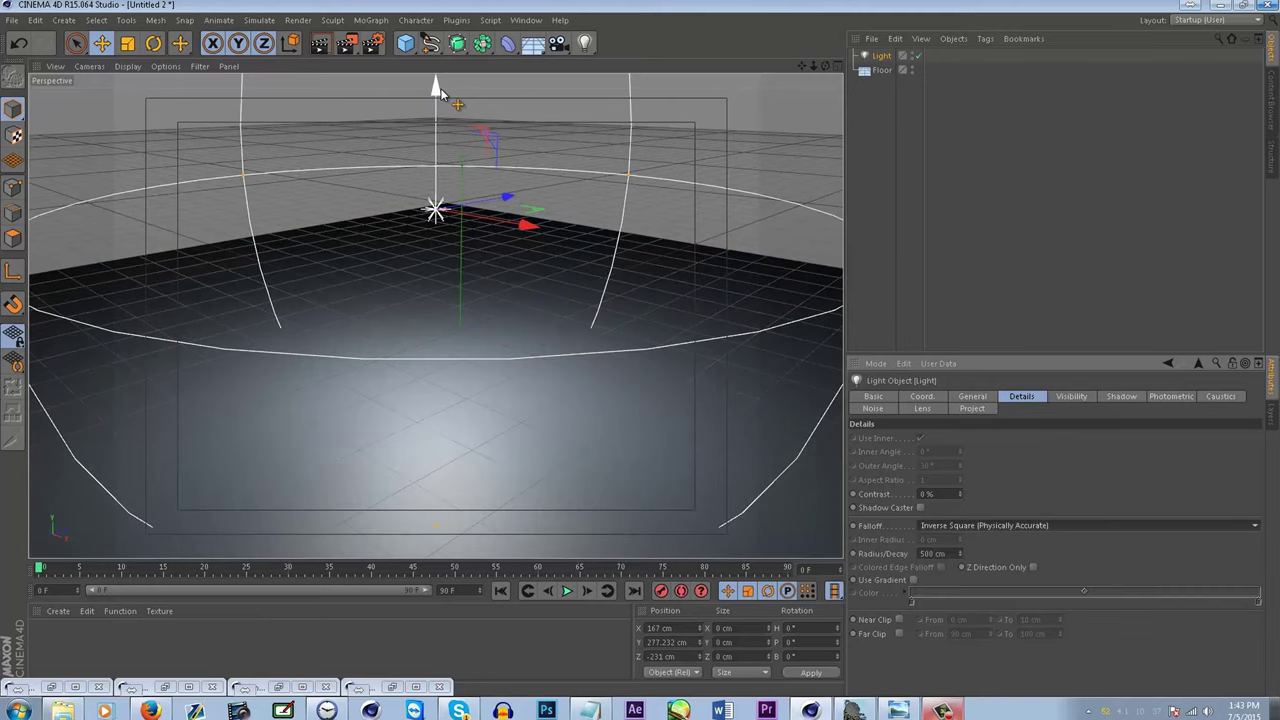
# - Lower the light to about 88 cm above the floor and set its Radius/Decay to 494 cm
pyautogui.moveTo(440, 90); pyautogui.dragTo(437, 235)
pyautogui.keyDown('alt'); pyautogui.moveTo(403, 392); pyautogui.dragTo(566, 349); pyautogui.keyUp('alt')
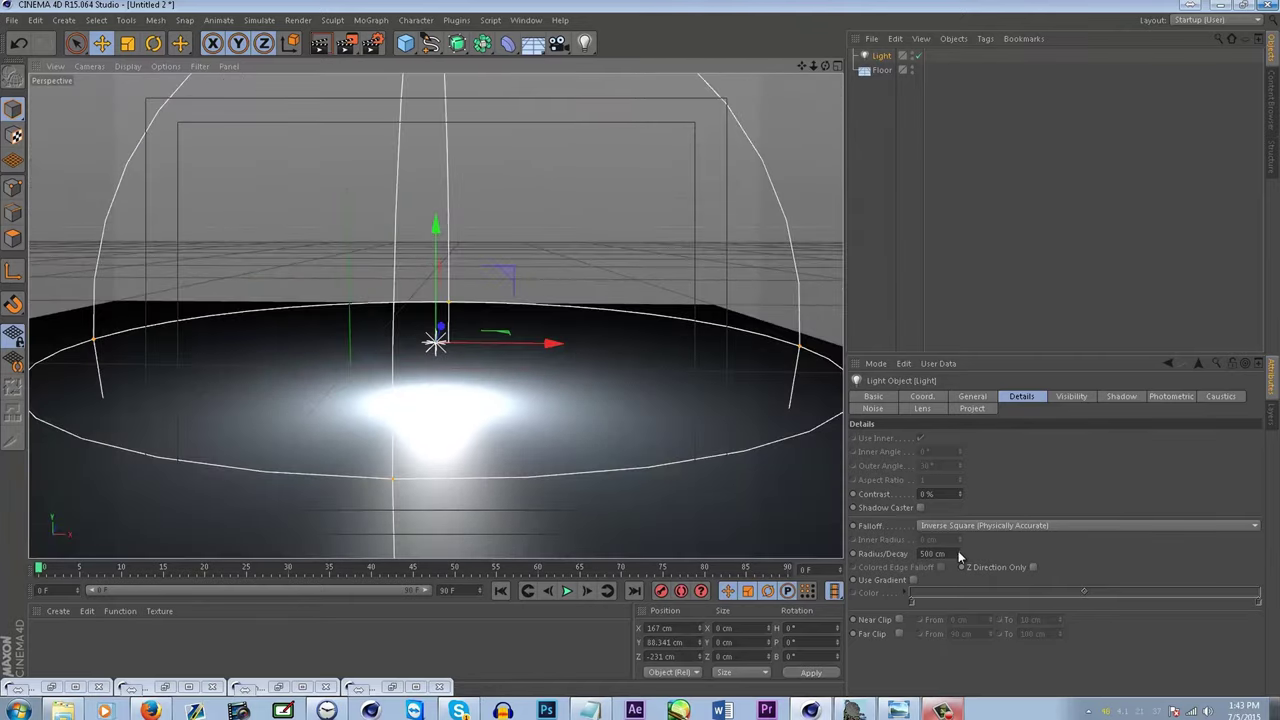
pyautogui.moveTo(961, 553); pyautogui.dragTo(961, 598)
pyautogui.moveTo(972, 712); pyautogui.dragTo(1009, 530)
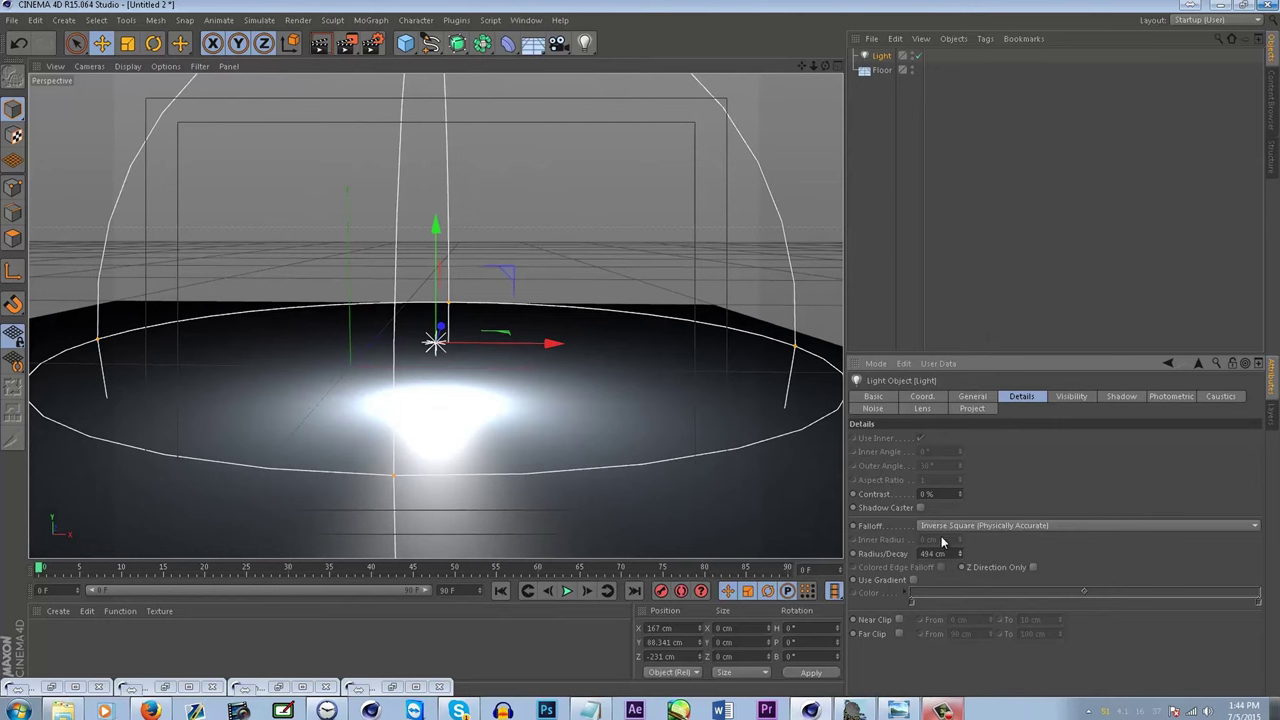
# - Raise the light to about Y 207 cm and add a 200 cm cube beneath it, sunk partly into the floor
pyautogui.moveTo(434, 226); pyautogui.dragTo(520, 100)
pyautogui.click(405, 43)
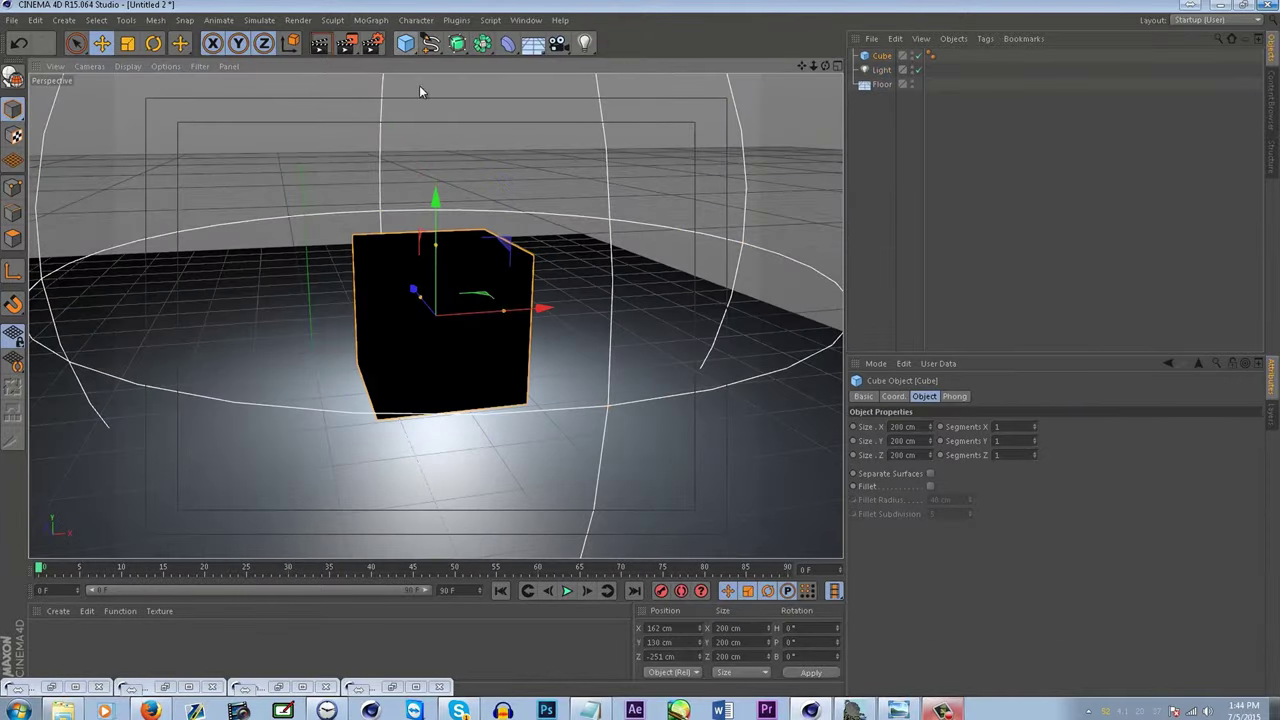
pyautogui.keyDown('alt'); pyautogui.moveTo(593, 371); pyautogui.dragTo(418, 214); pyautogui.keyUp('alt')
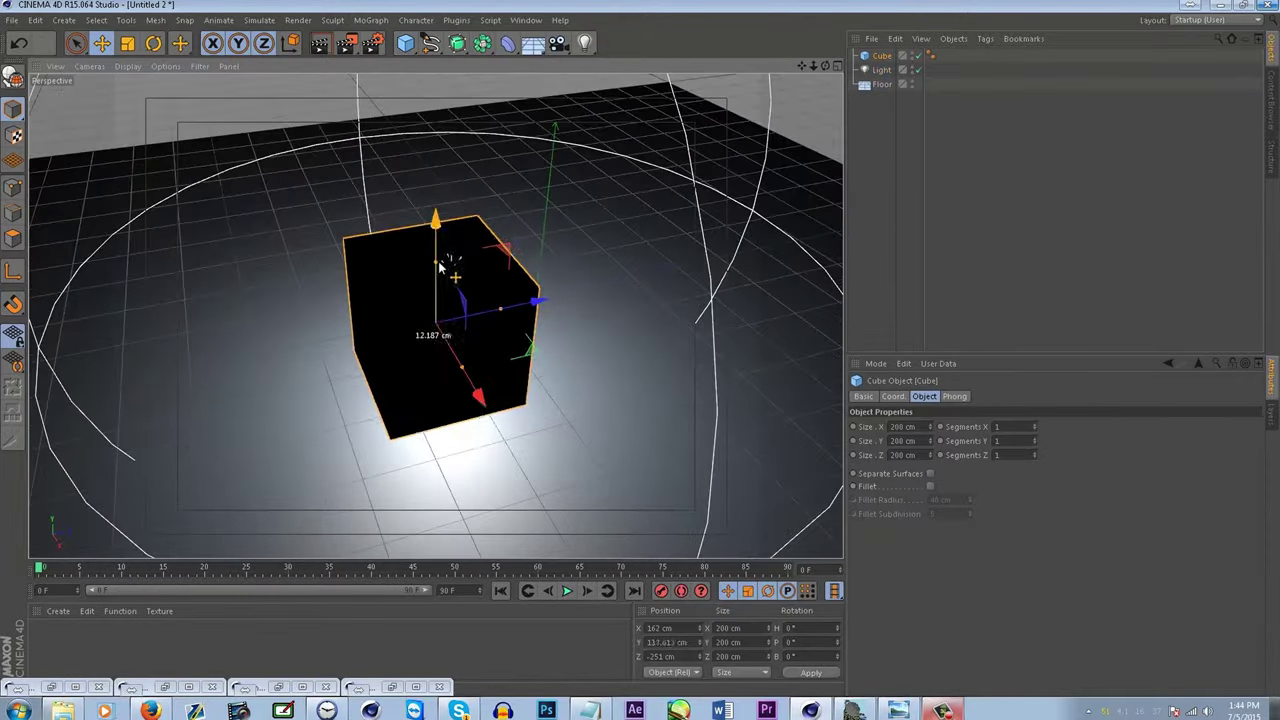
pyautogui.keyDown('alt'); pyautogui.moveTo(455, 303); pyautogui.dragTo(835, 370); pyautogui.keyUp('alt')
pyautogui.click(875, 71)
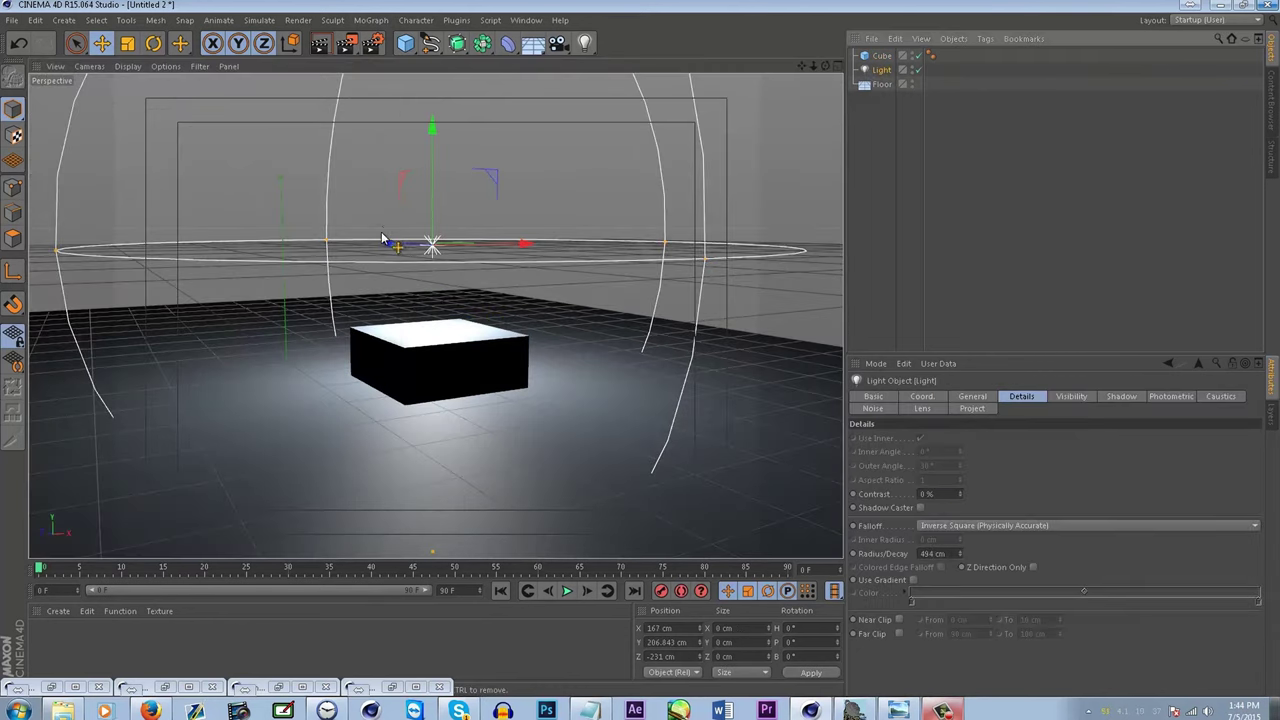
# - Move the light to about Z -445 cm and compare falloff None with Inverse Square (Physically Accurate), ending on Inverse Square
pyautogui.moveTo(389, 242); pyautogui.dragTo(455, 291)
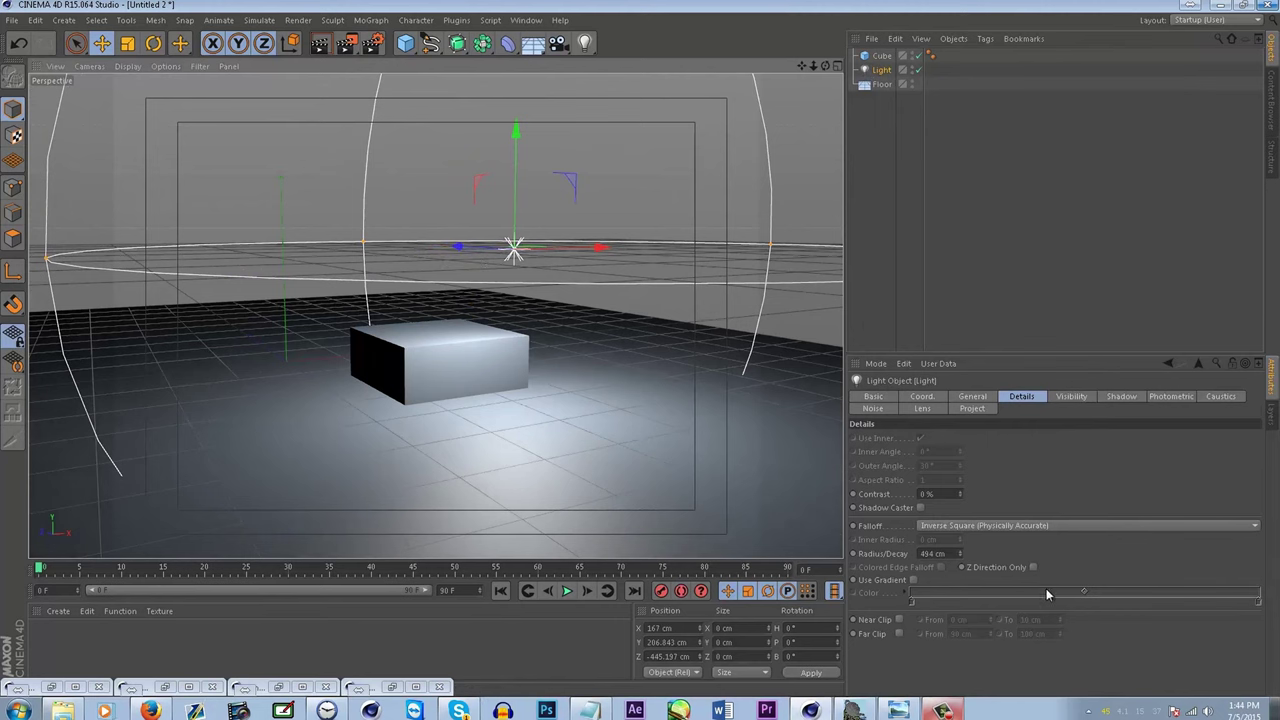
pyautogui.click(957, 528)
pyautogui.click(958, 536)
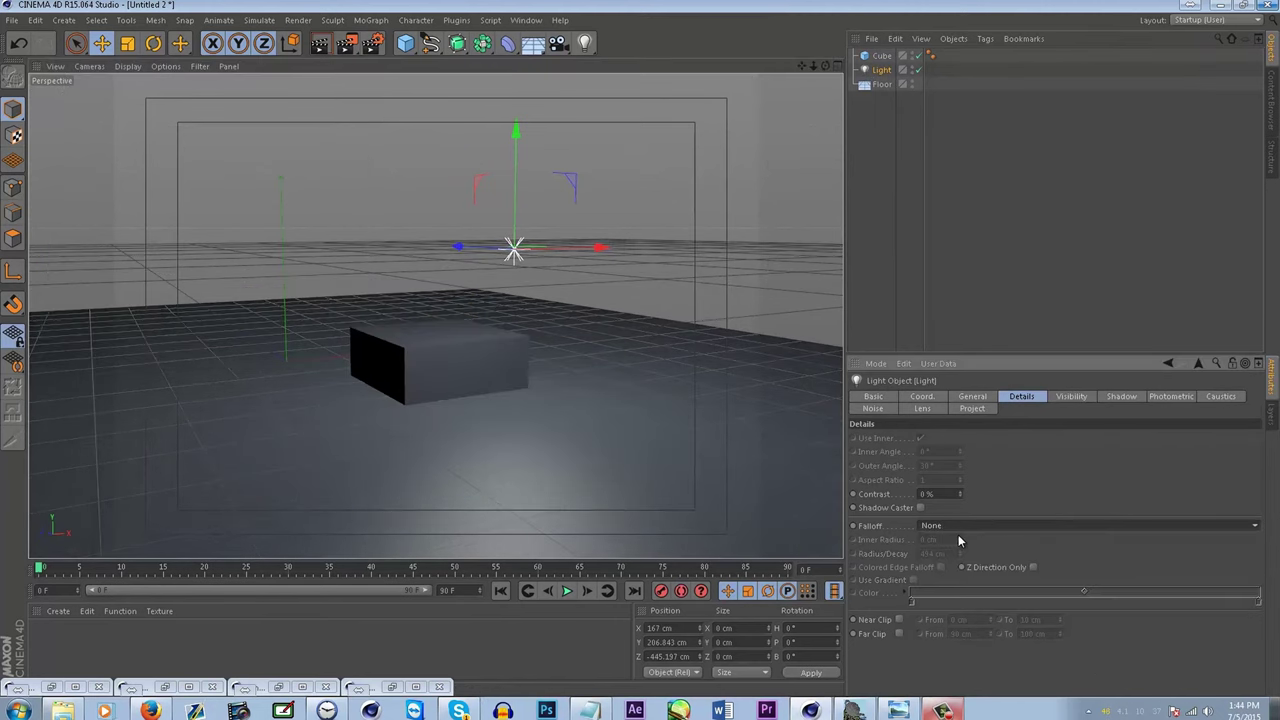
pyautogui.keyDown('alt'); pyautogui.moveTo(531, 380); pyautogui.dragTo(566, 246); pyautogui.keyUp('alt')
pyautogui.click(1001, 527)
pyautogui.click(973, 554)
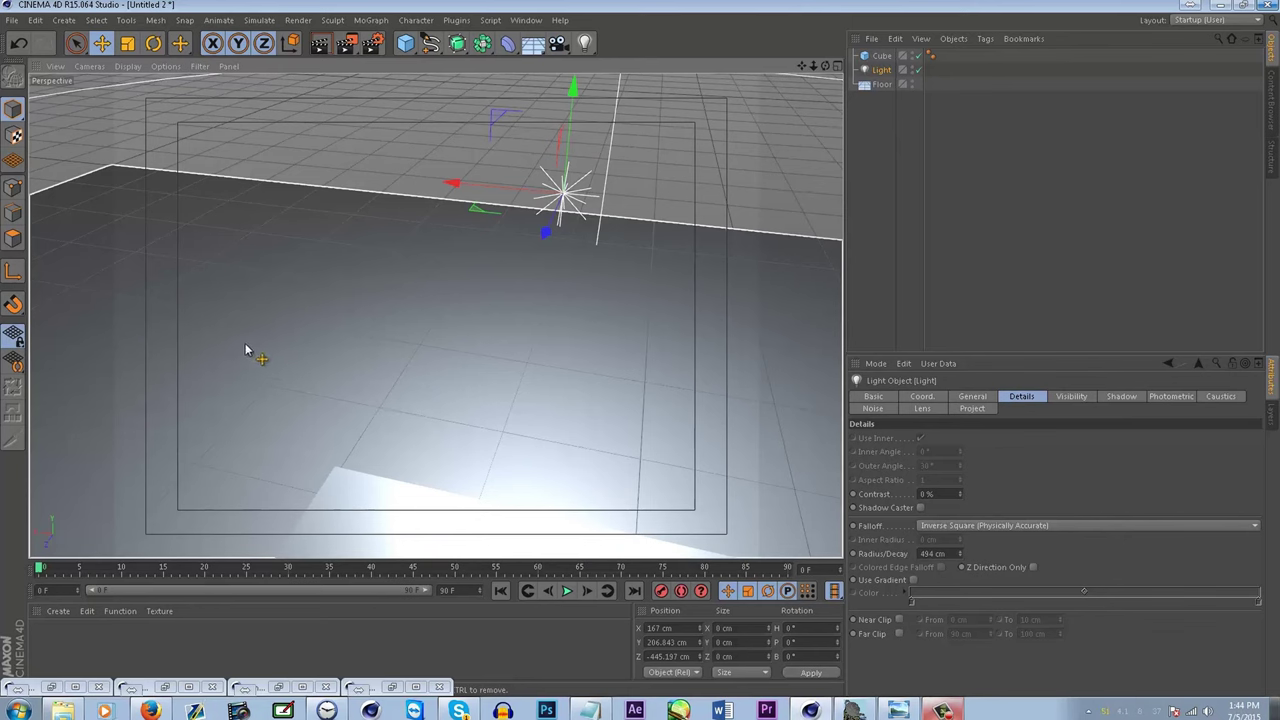
pyautogui.keyDown('alt'); pyautogui.moveTo(47, 267); pyautogui.dragTo(60, 370); pyautogui.keyUp('alt')
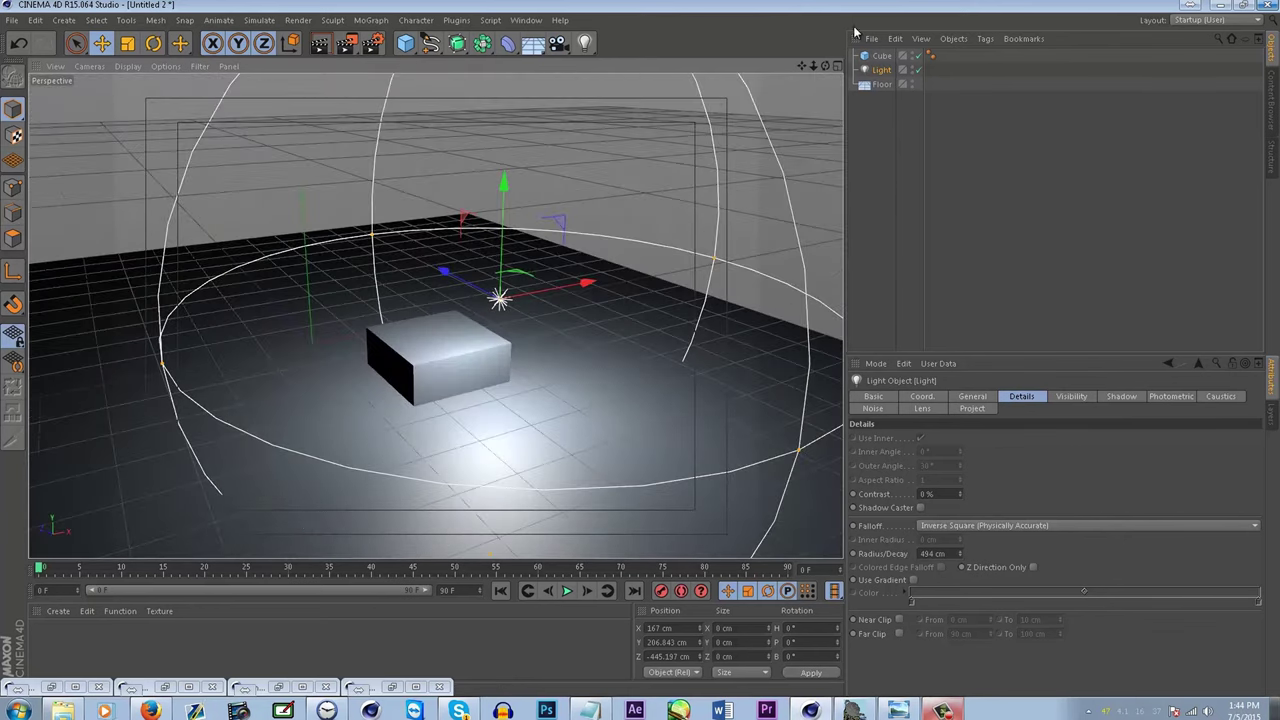
# - Set the test light's falloff to None and raise its intensity to about 302%
pyautogui.click(13, 23)
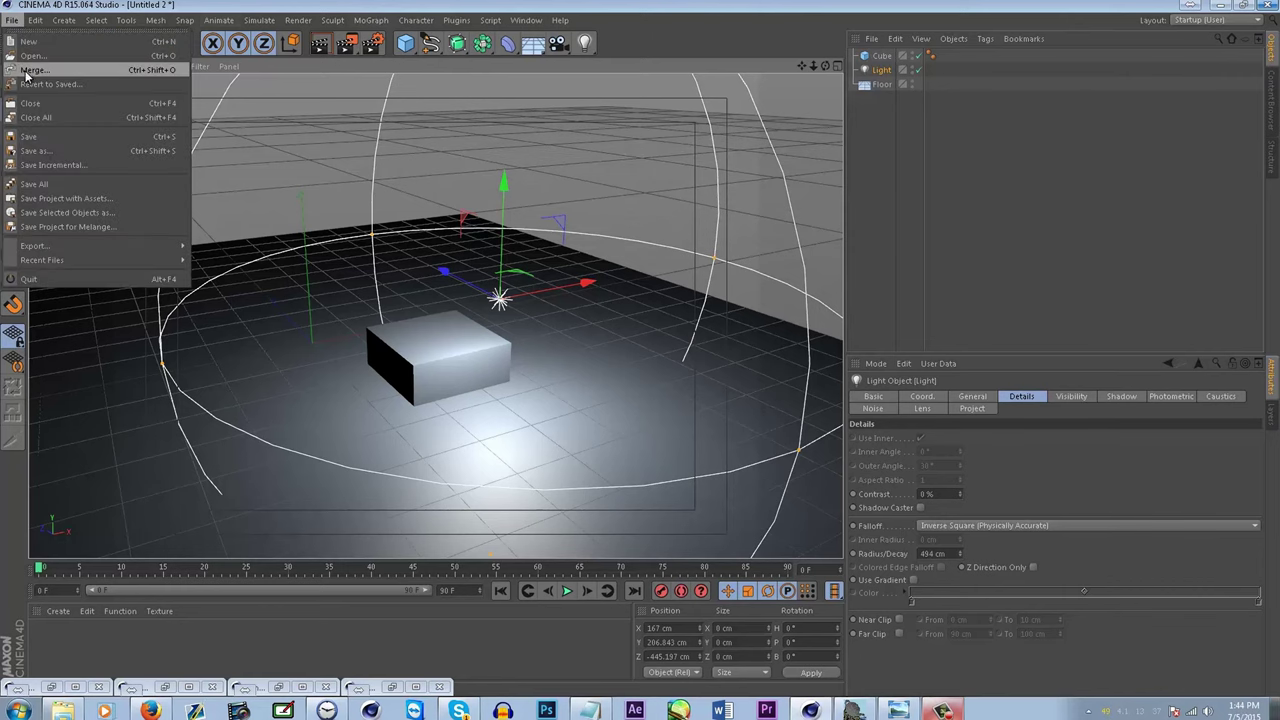
pyautogui.click(277, 3)
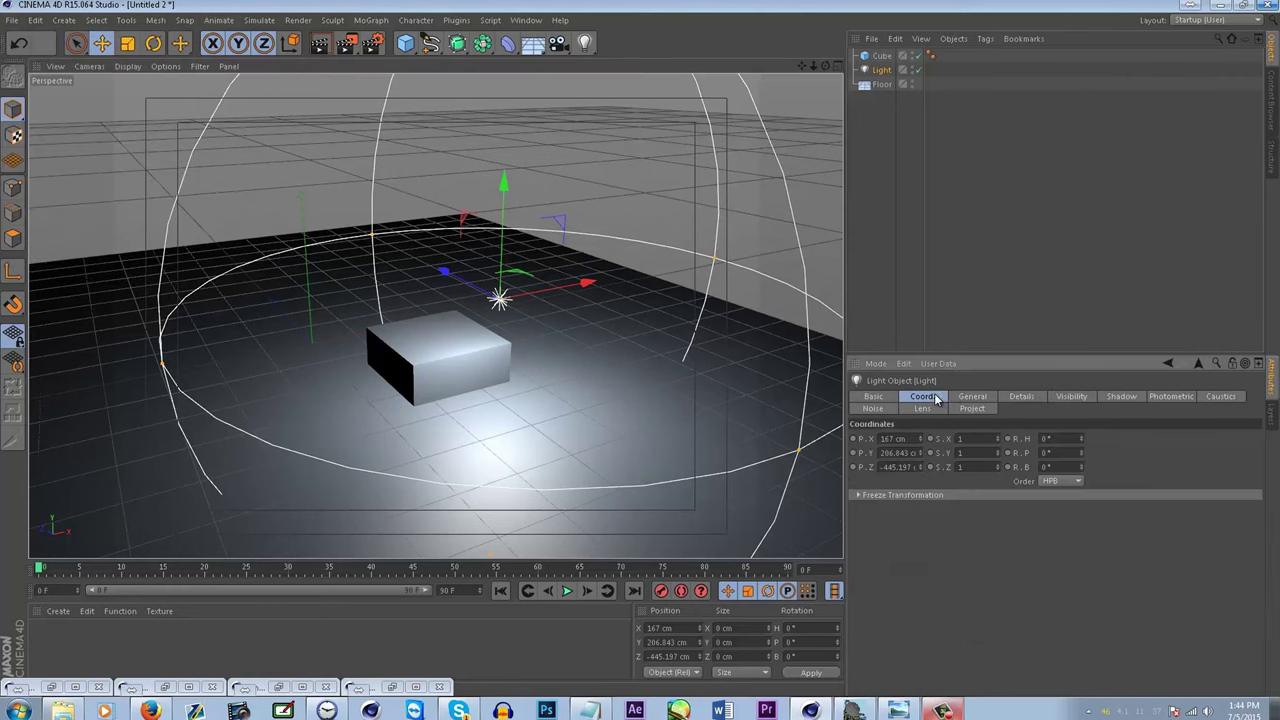
pyautogui.click(967, 397)
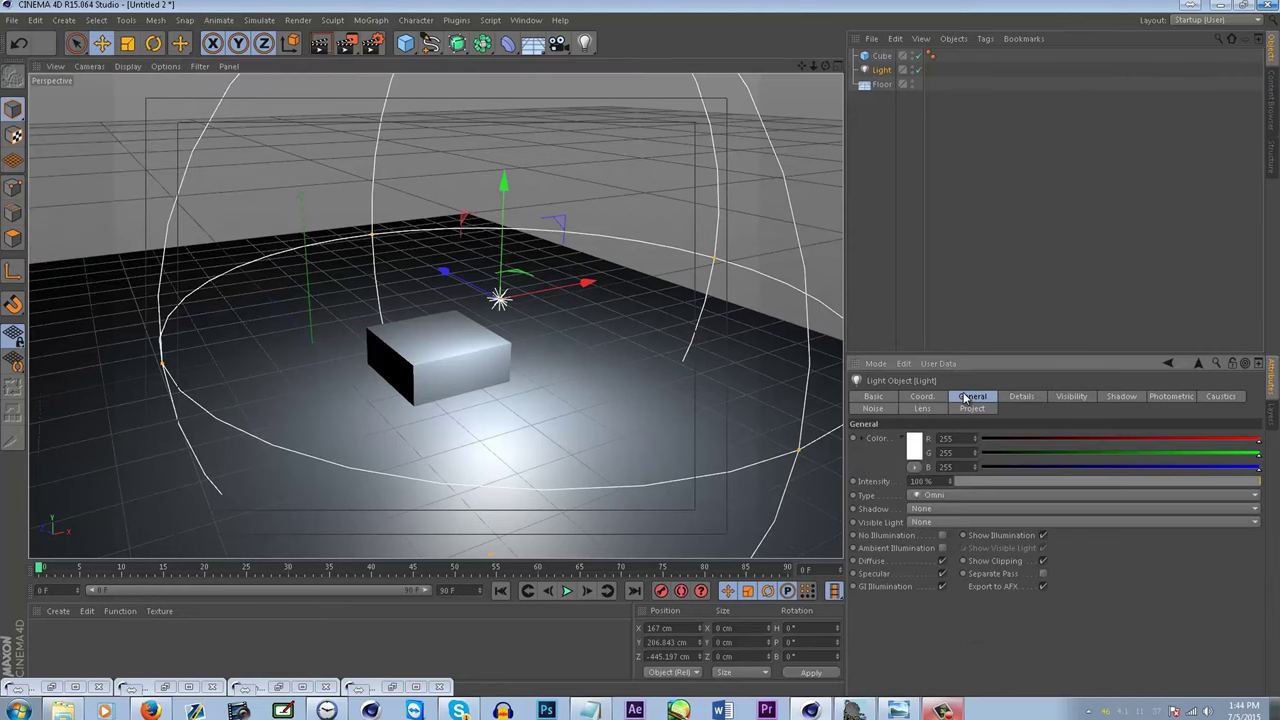
pyautogui.click(1020, 396)
pyautogui.click(1024, 527)
pyautogui.click(1016, 541)
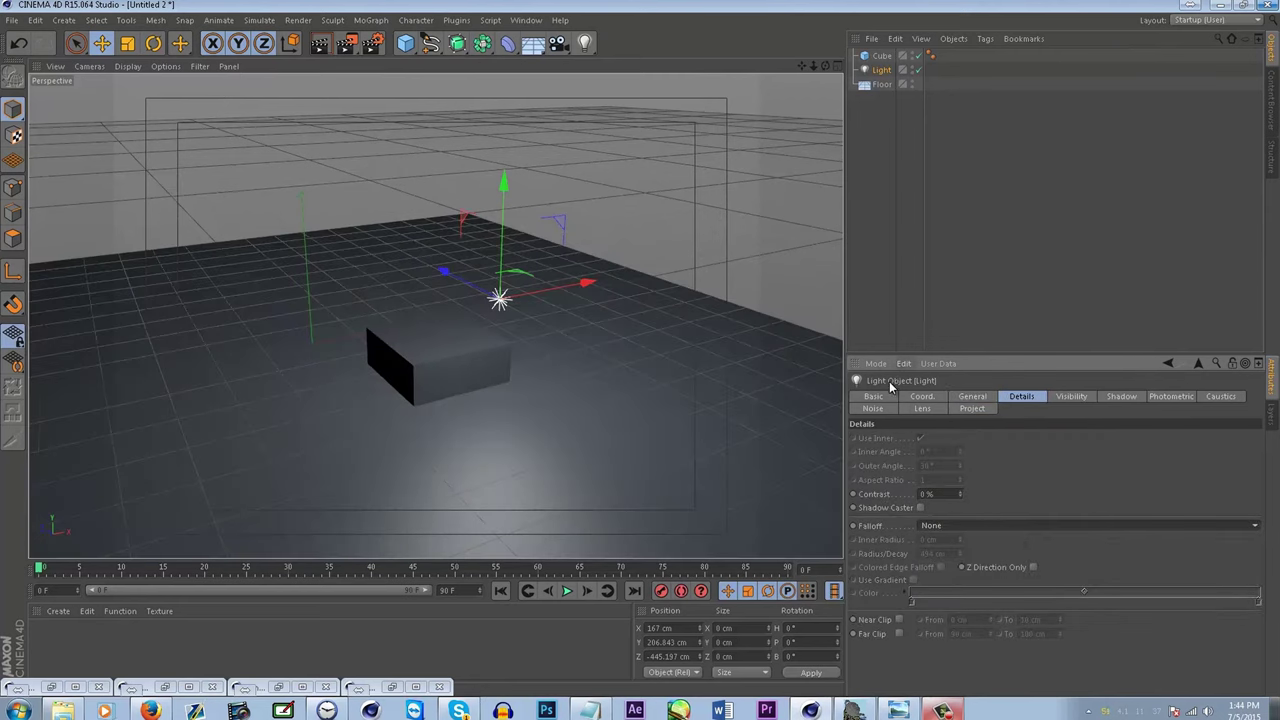
pyautogui.click(971, 398)
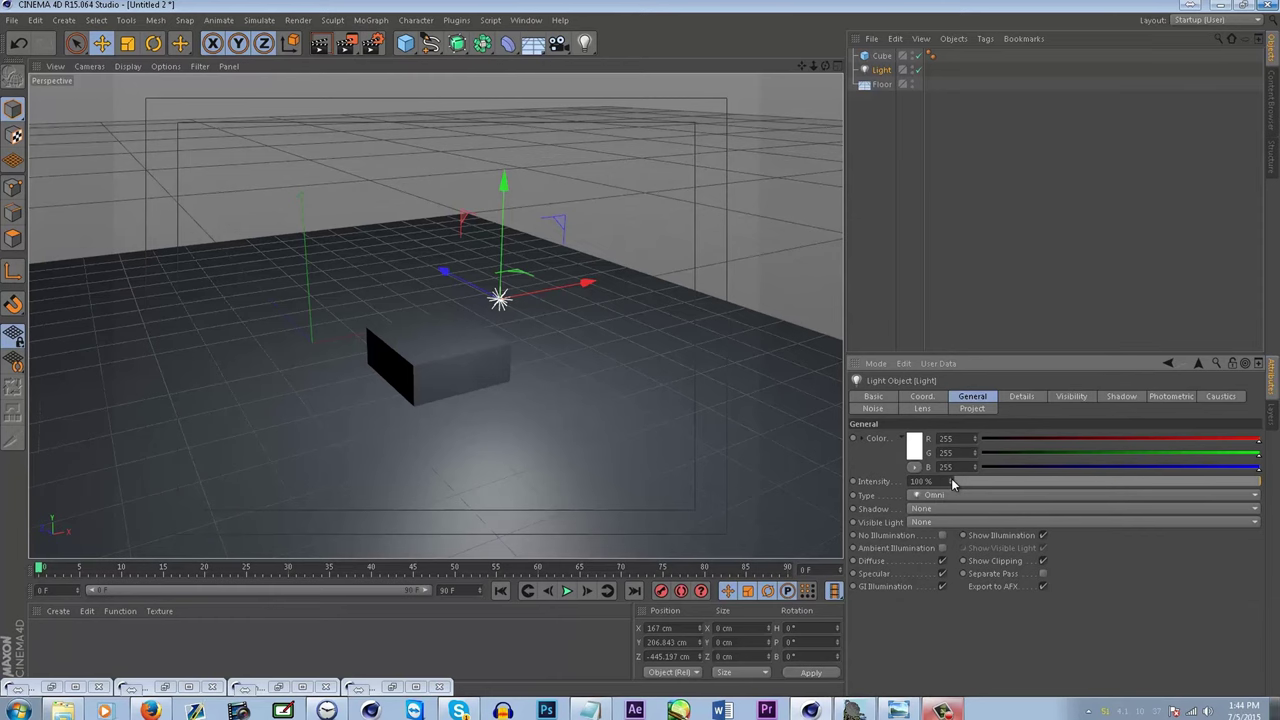
pyautogui.moveTo(952, 484); pyautogui.dragTo(340, 222)
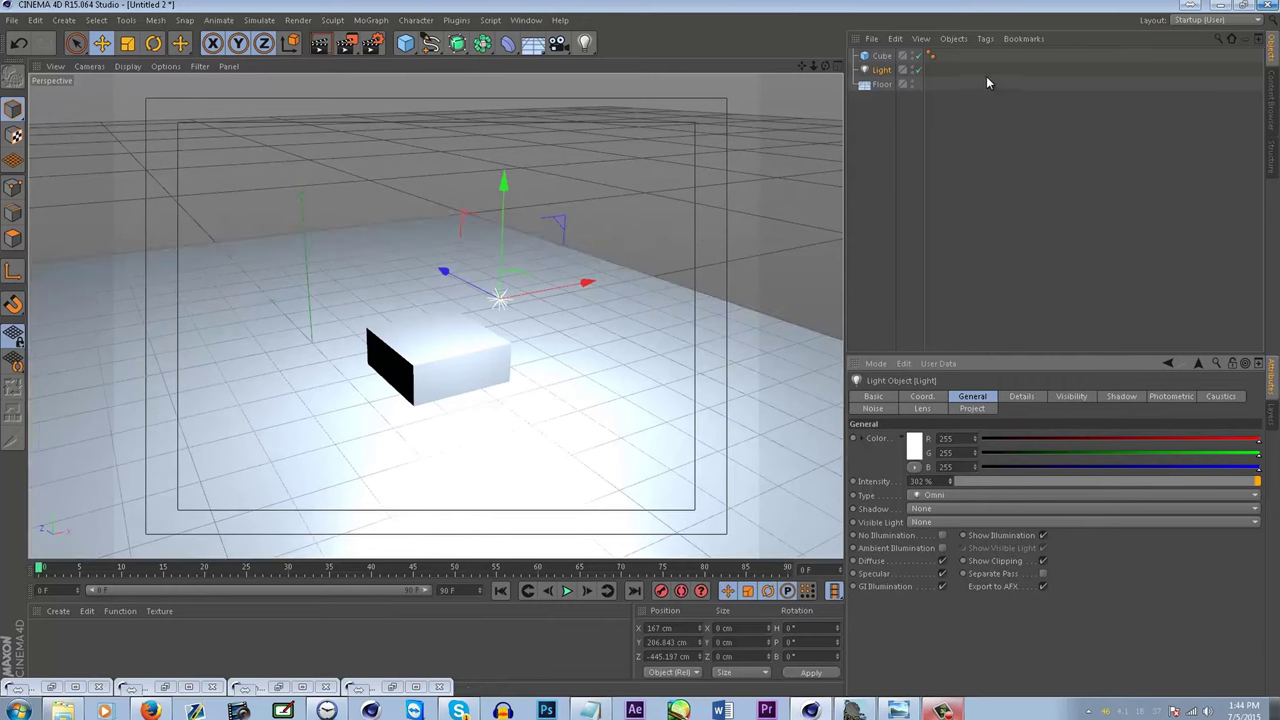
# - Close the light falloff test project and return to the CSSCALES.c4d scene
pyautogui.click(12, 20)
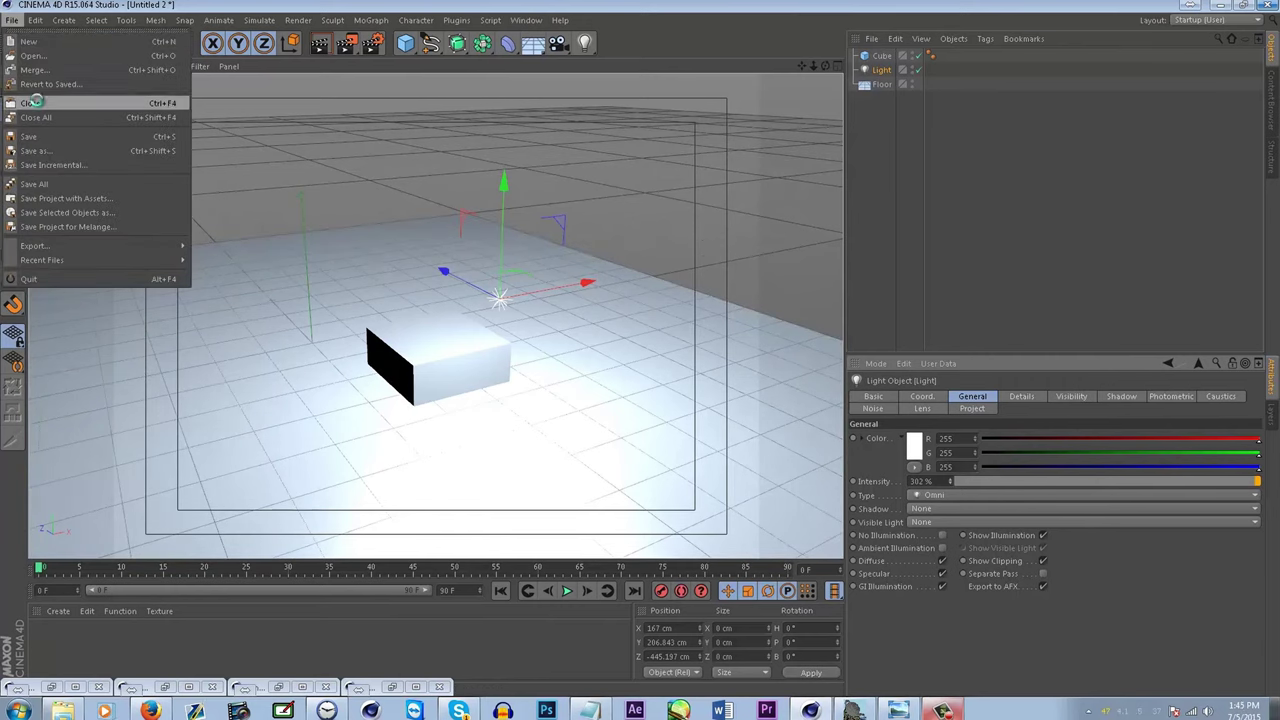
pyautogui.click(35, 102)
pyautogui.click(662, 412)
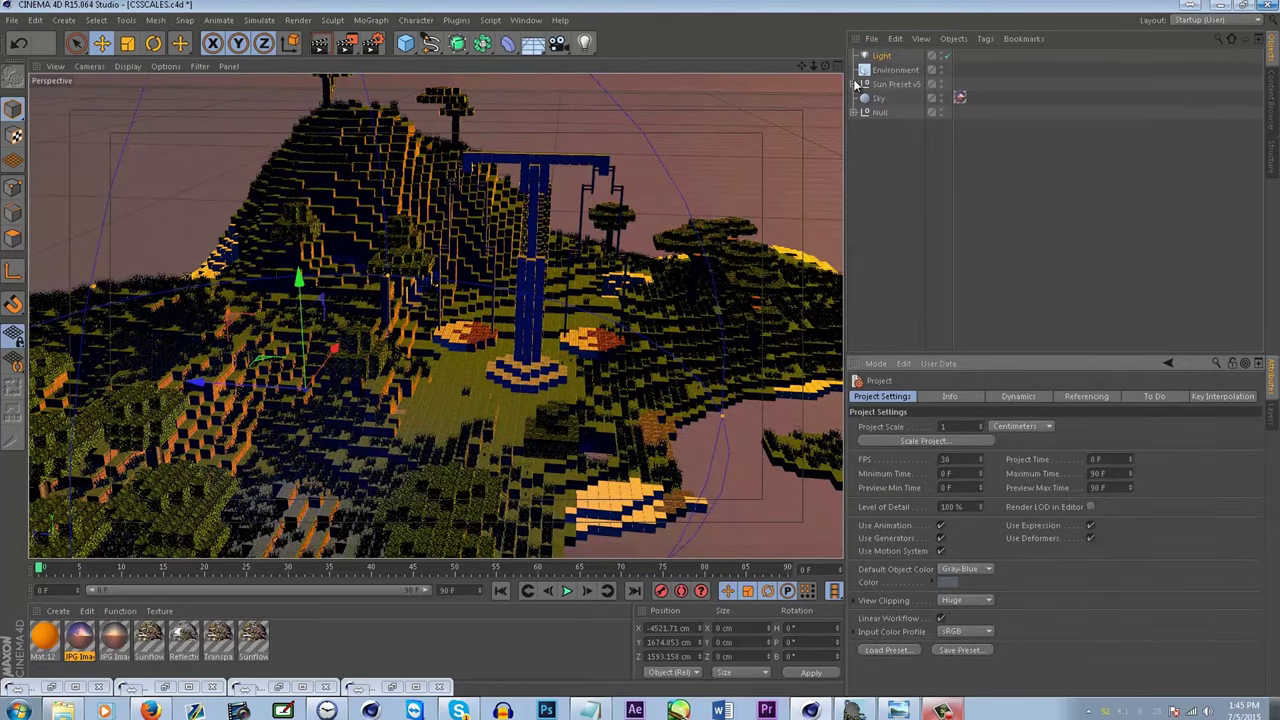
# - Reduce the blue light's intensity to 80% and delete the Environment object
pyautogui.click(874, 57)
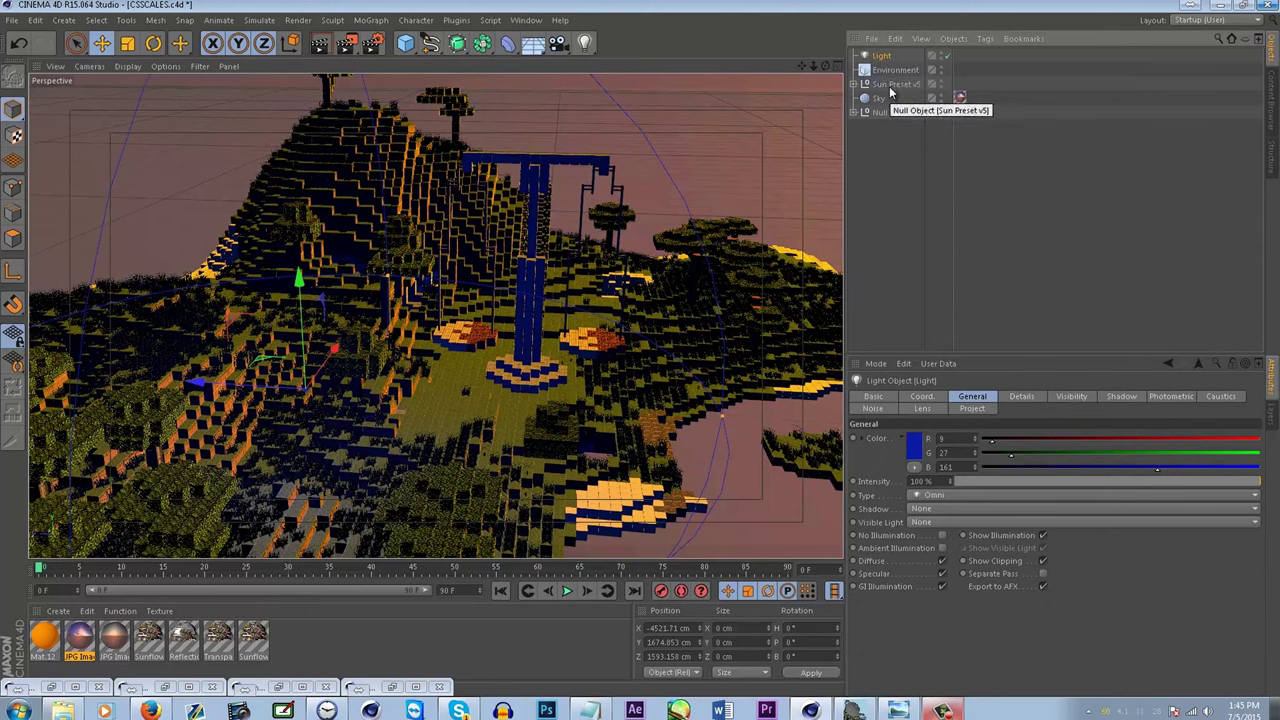
pyautogui.click(889, 86)
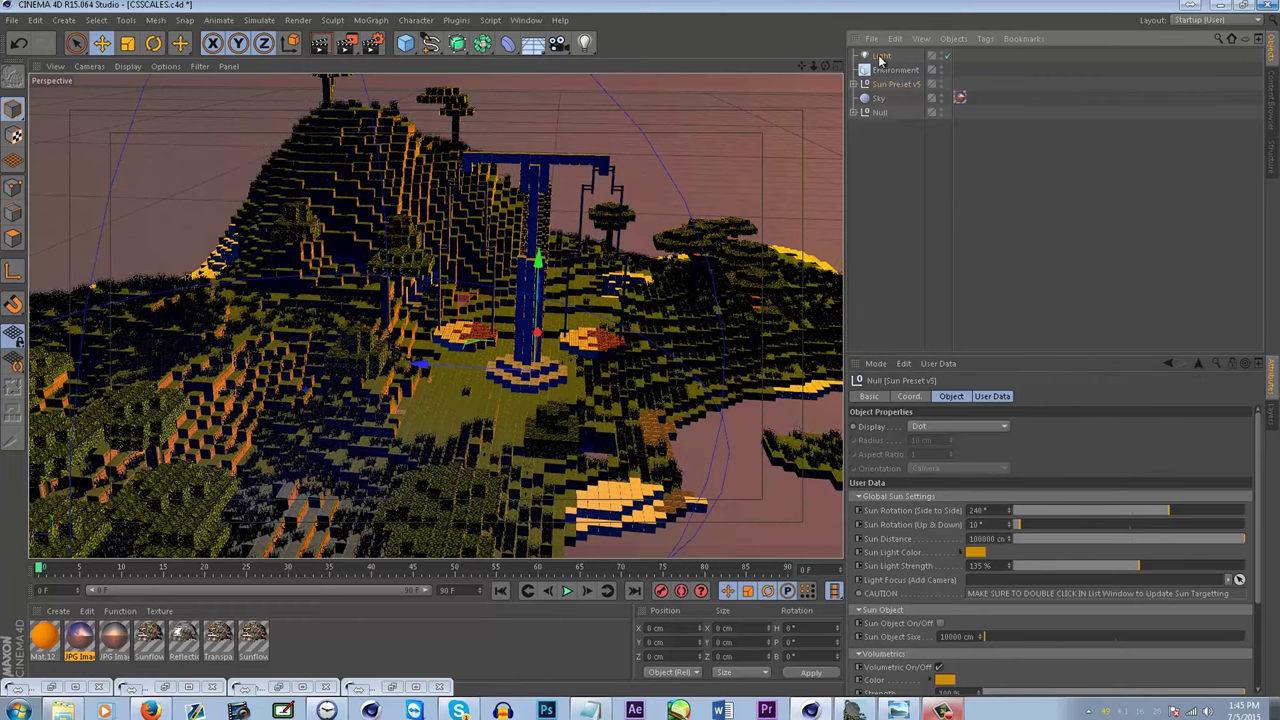
pyautogui.click(880, 57)
pyautogui.click(941, 481)
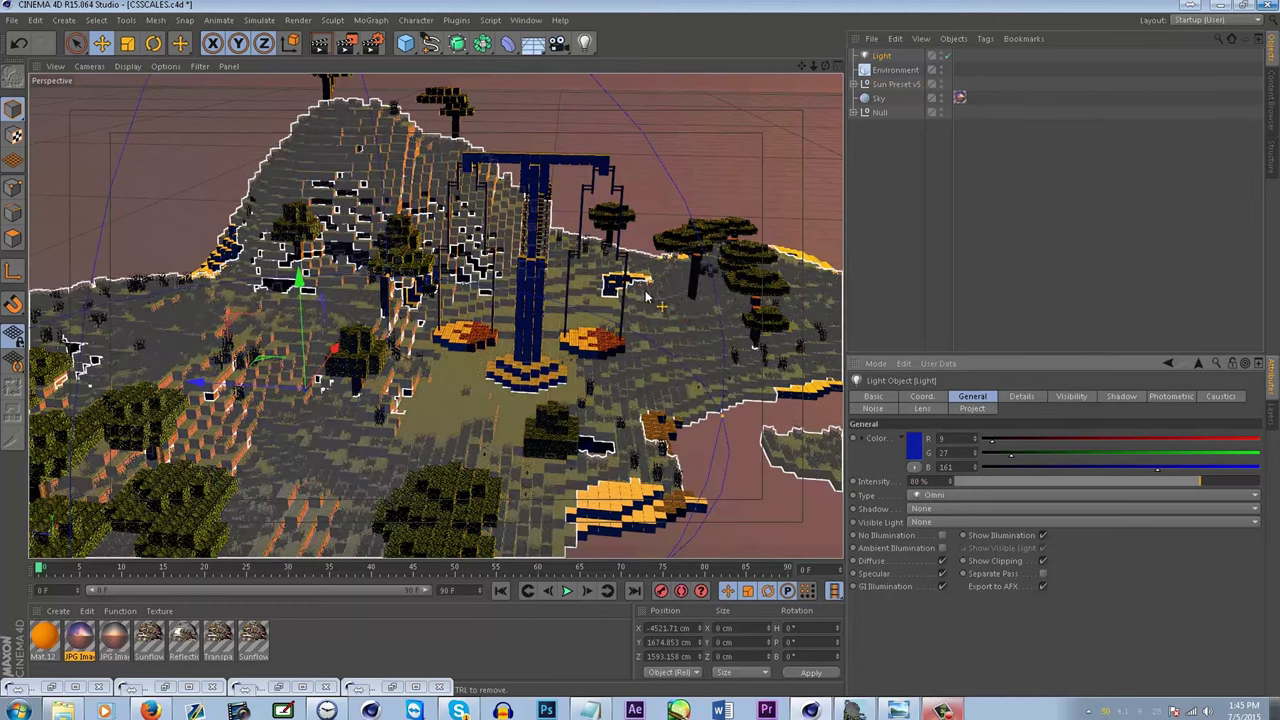
pyautogui.click(895, 70)
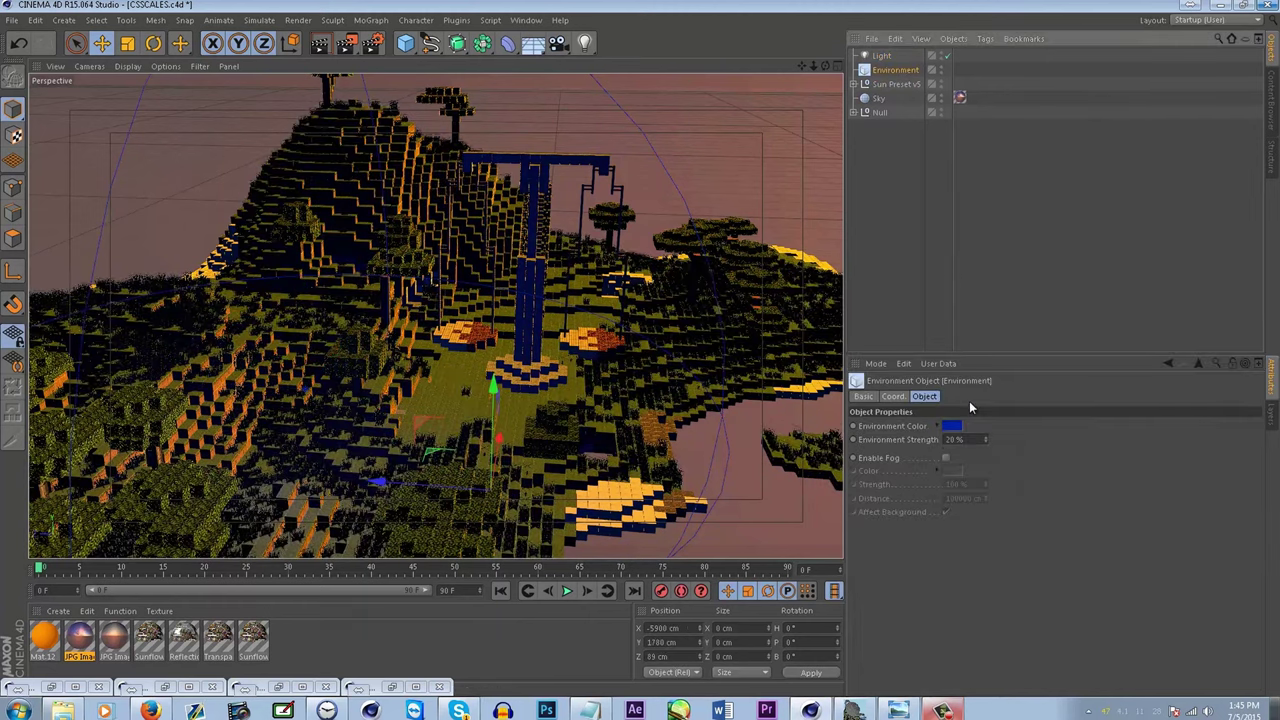
pyautogui.press('Delete')
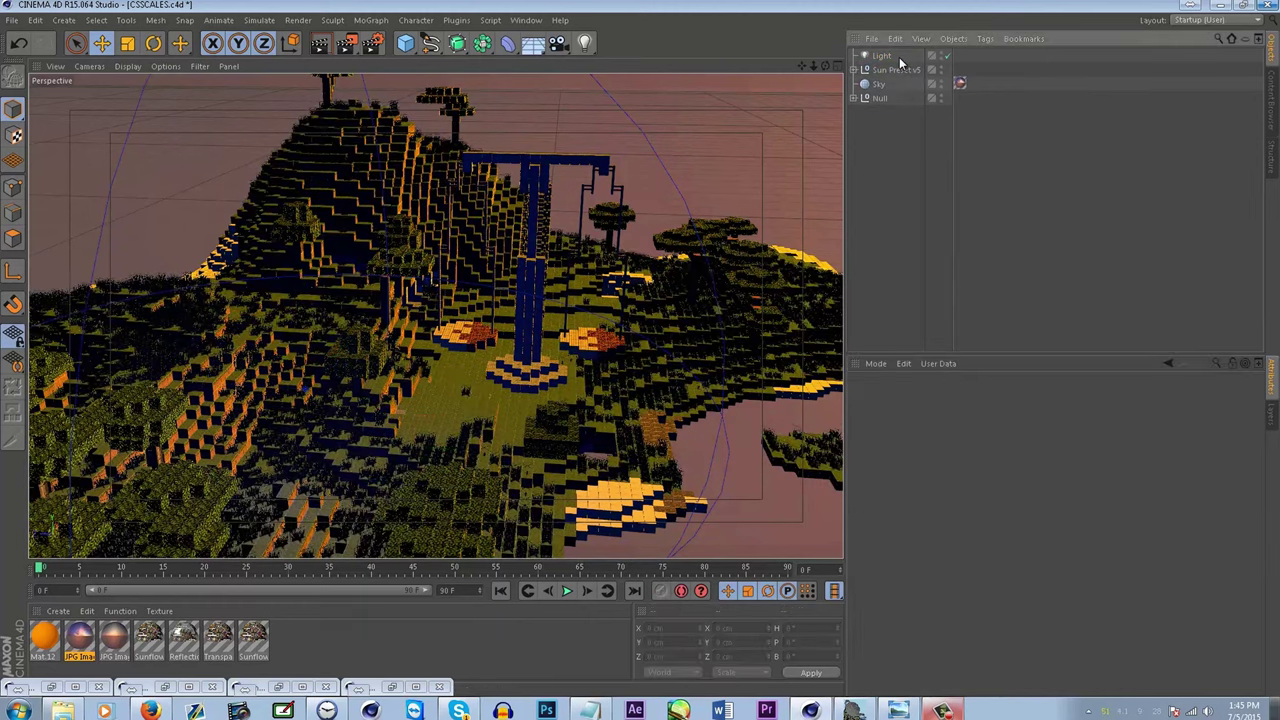
# - Lower the blue light's intensity to about 48%, keep its type Omni, and enable Ambient Illumination
pyautogui.click(870, 57)
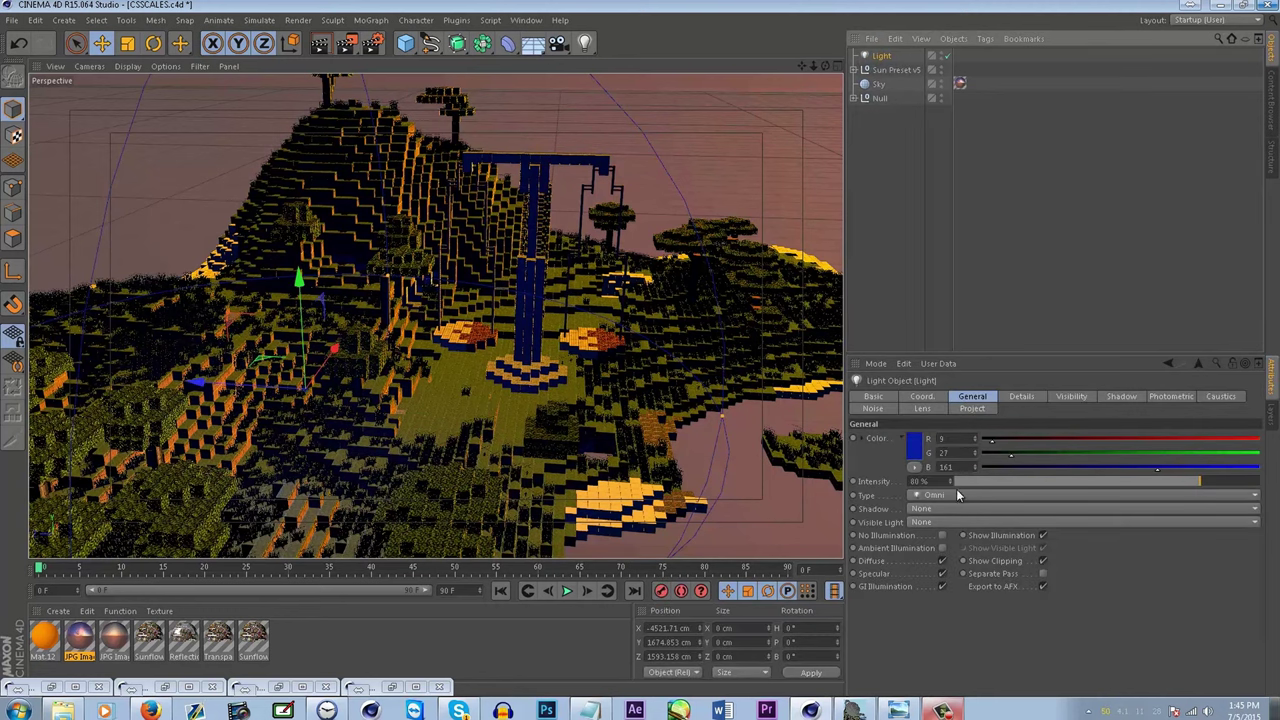
pyautogui.moveTo(950, 482); pyautogui.dragTo(937, 508)
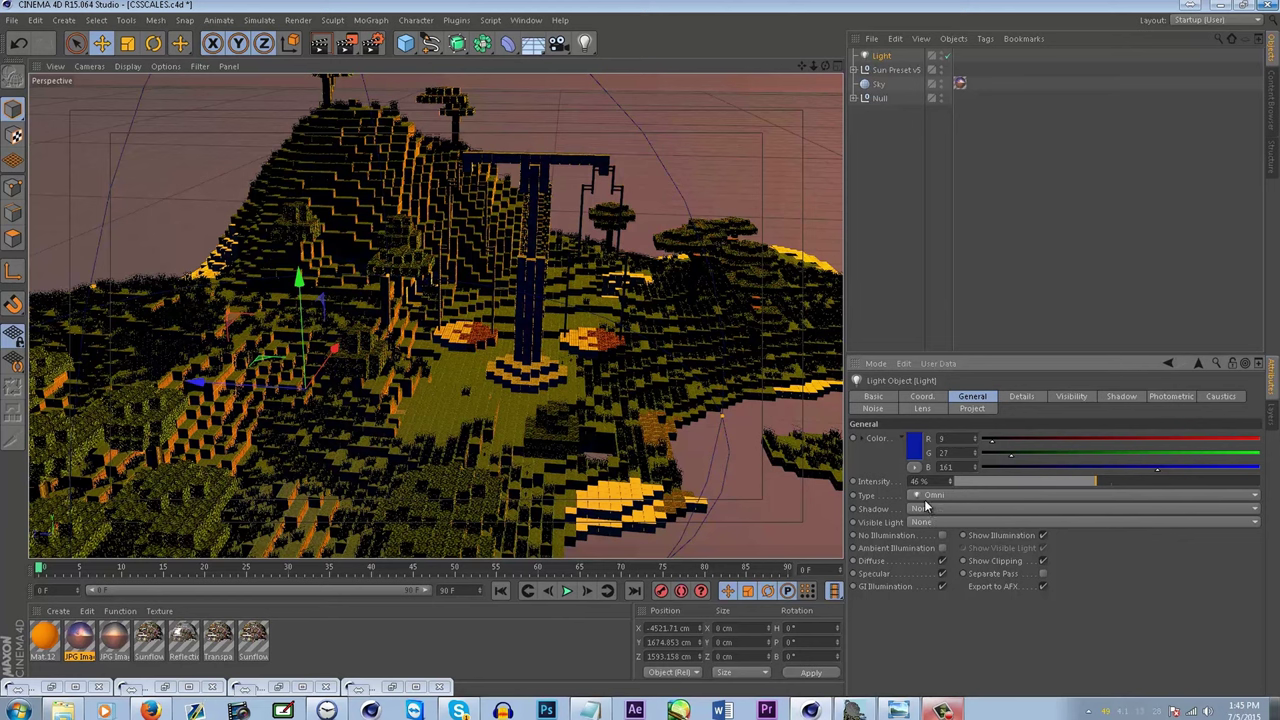
pyautogui.click(926, 497)
pyautogui.click(926, 508)
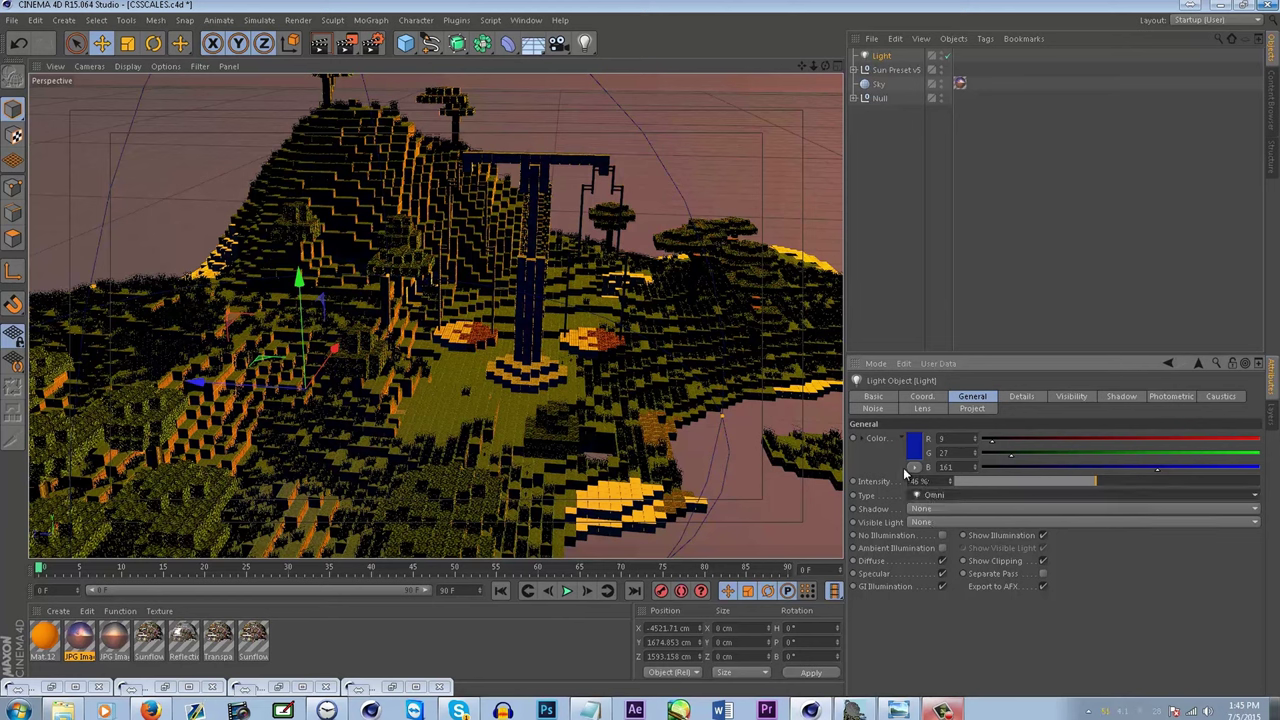
pyautogui.click(944, 549)
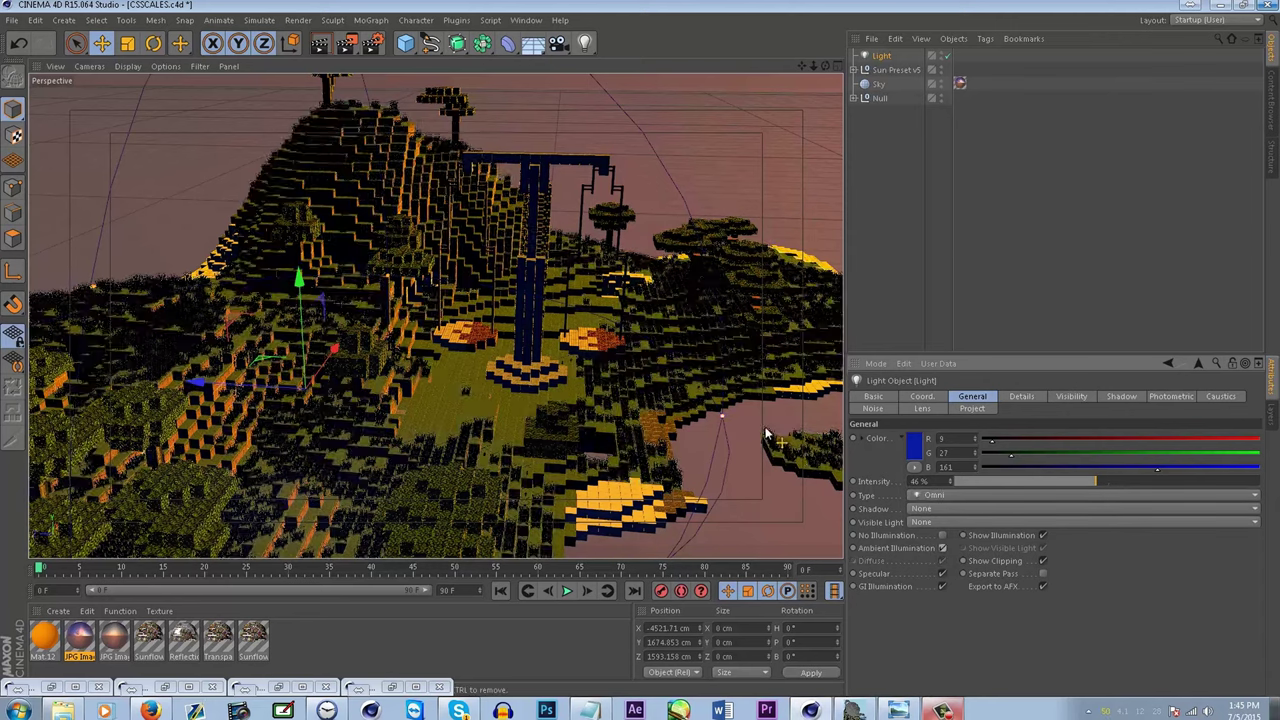
pyautogui.moveTo(1110, 487); pyautogui.dragTo(1102, 525)
pyautogui.keyDown('alt'); pyautogui.moveTo(668, 424); pyautogui.dragTo(377, 449); pyautogui.keyUp('alt')
pyautogui.keyDown('alt'); pyautogui.moveTo(377, 449); pyautogui.dragTo(340, 550, button='middle'); pyautogui.keyUp('alt')
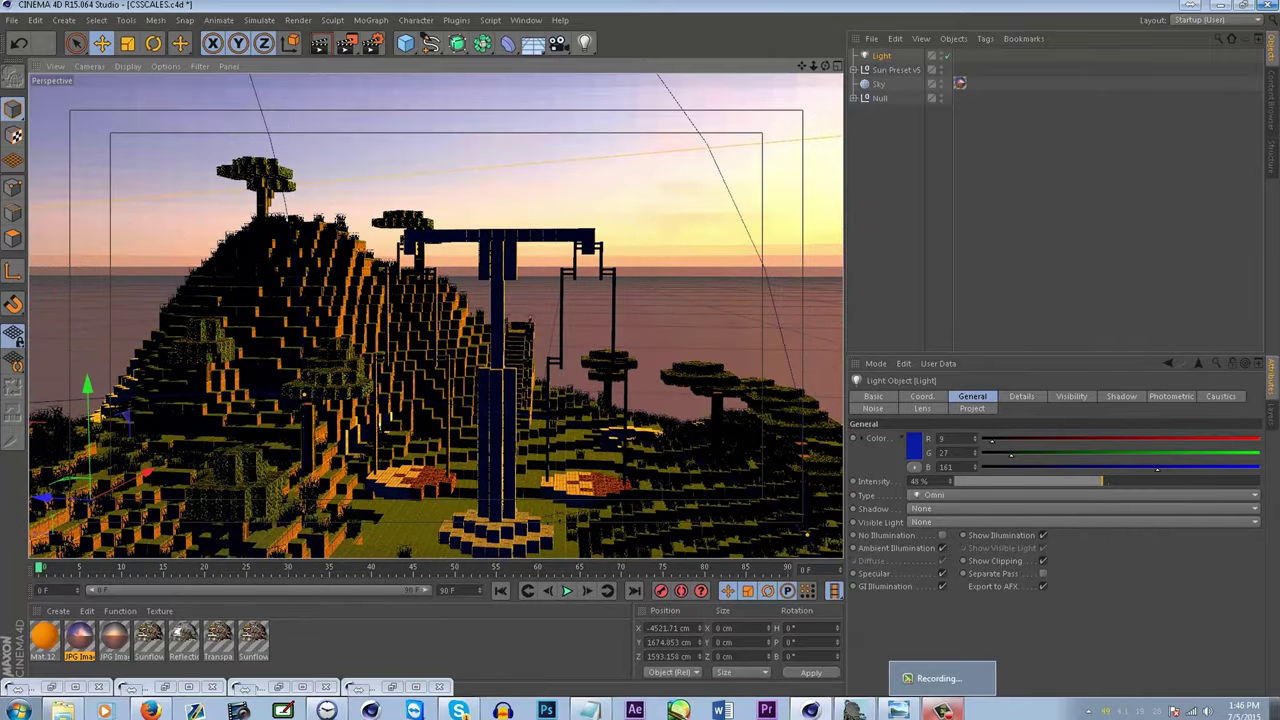
pyautogui.click(950, 714)
pyautogui.click(953, 712)
pyautogui.click(945, 550)
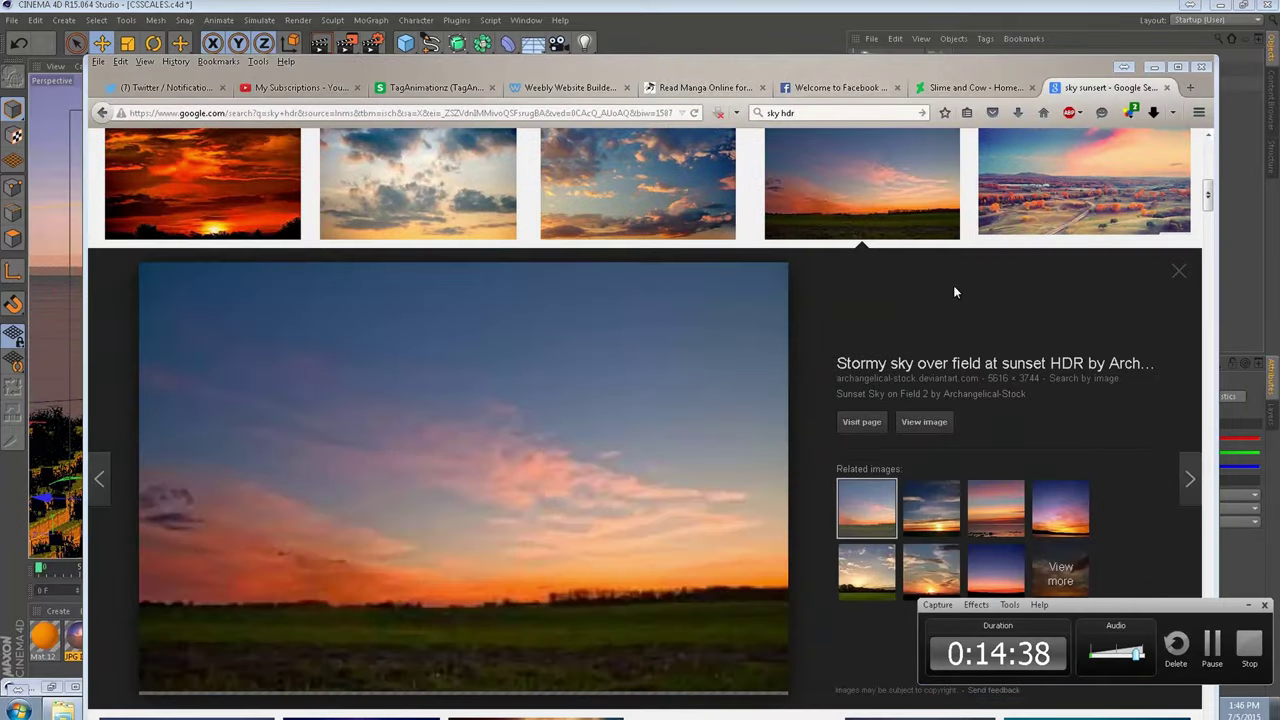
pyautogui.click(1163, 69)
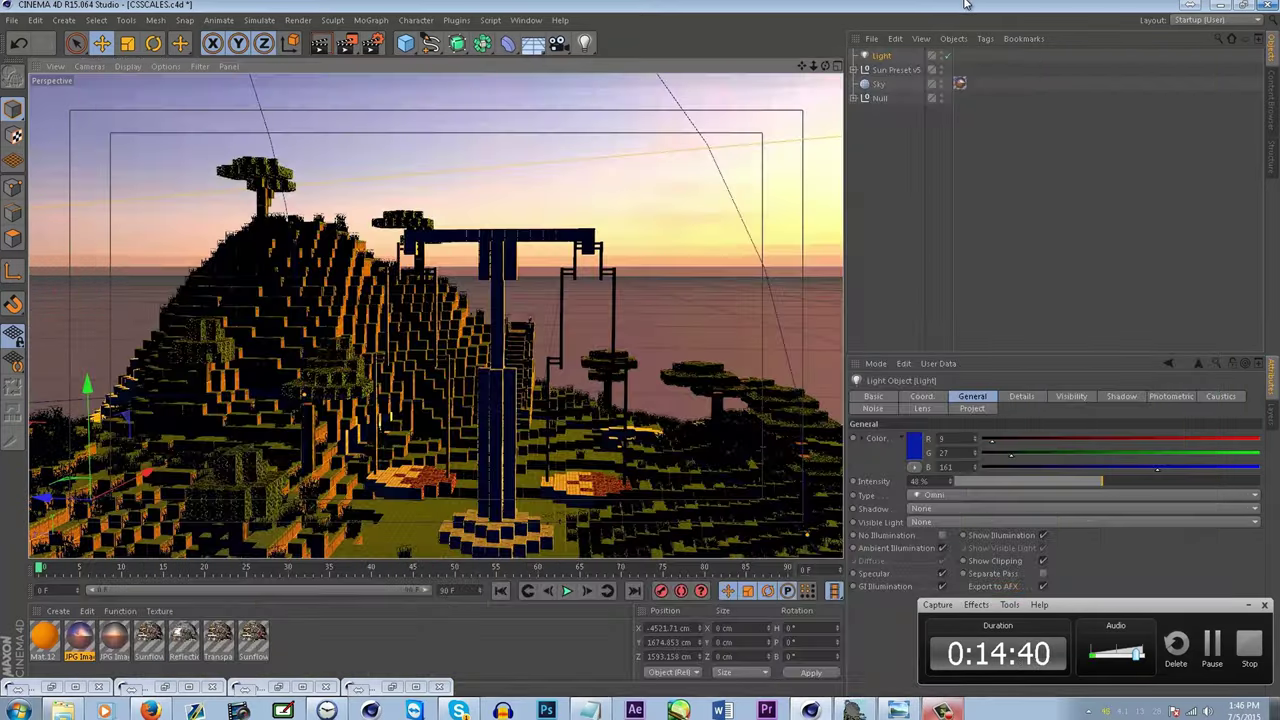
pyautogui.click(1245, 606)
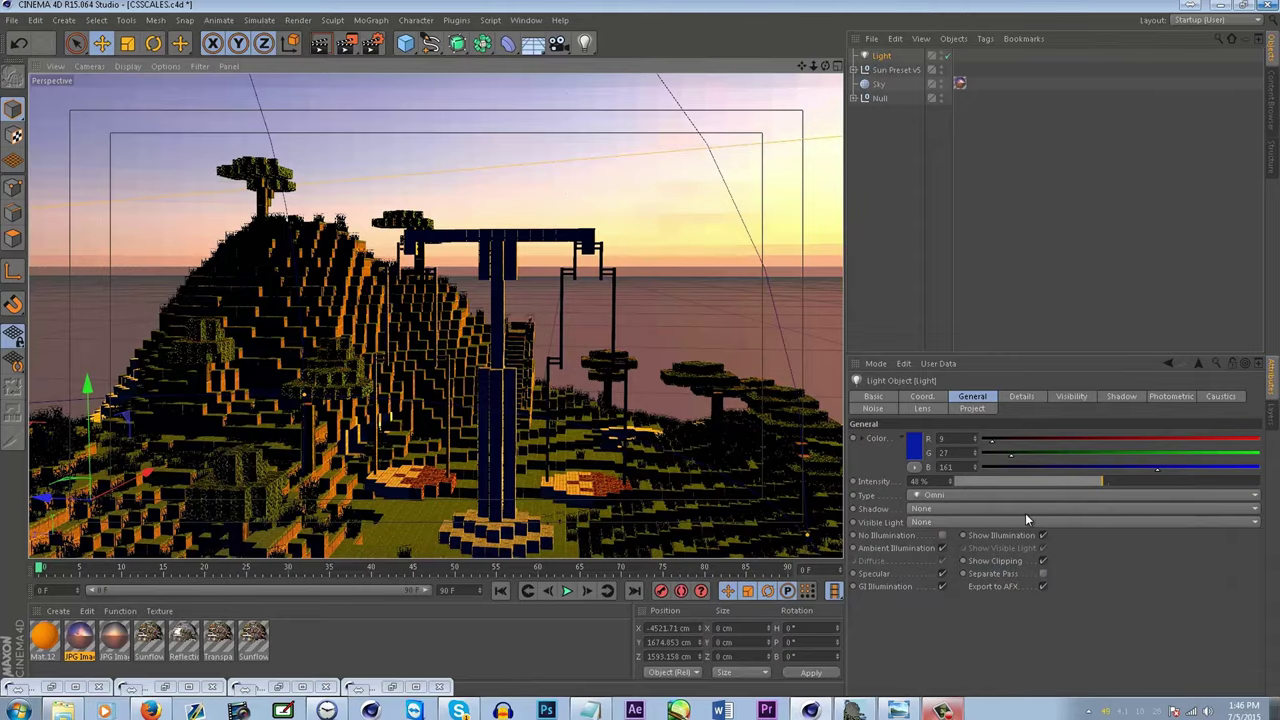
# - Add the Clouds v3 preset from the consolidated presets in the Content Browser to the scene
pyautogui.scroll(1, 608, 438)
pyautogui.keyDown('alt'); pyautogui.moveTo(728, 350); pyautogui.dragTo(700, 388); pyautogui.keyUp('alt')
pyautogui.scroll(-7, 612, 280)
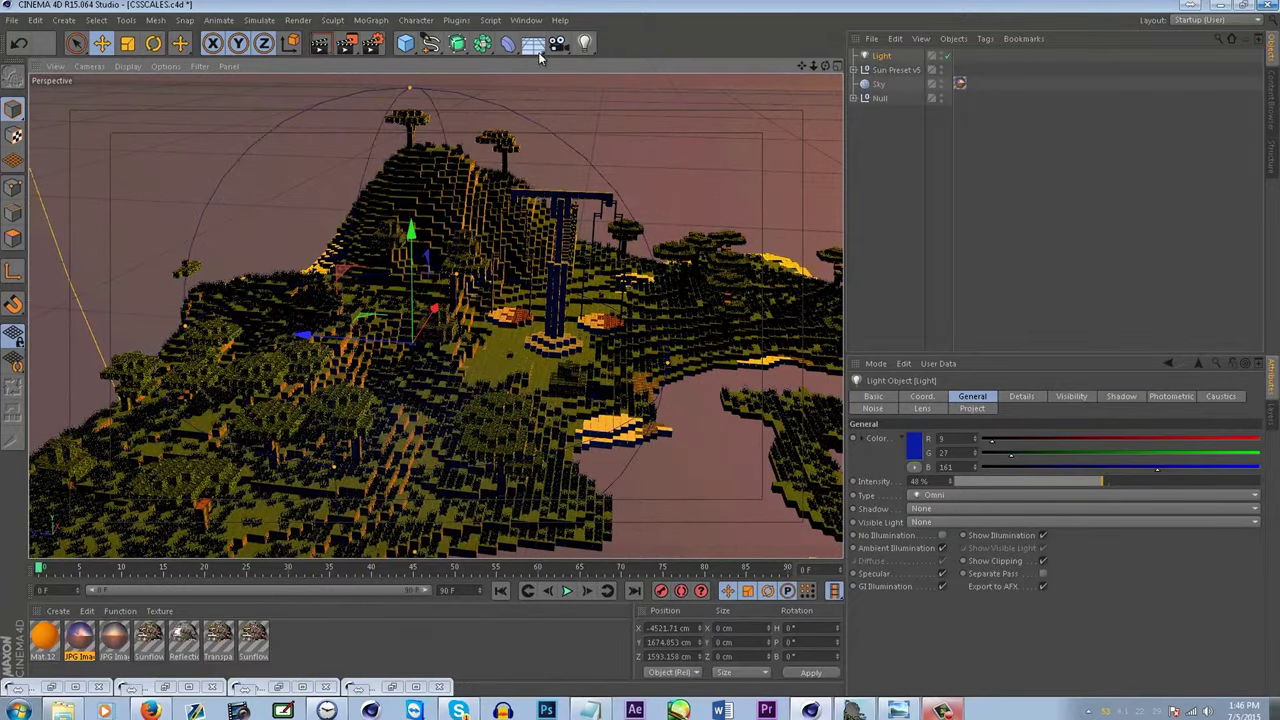
pyautogui.click(52, 688)
pyautogui.click(474, 407)
pyautogui.scroll(3, 491, 430)
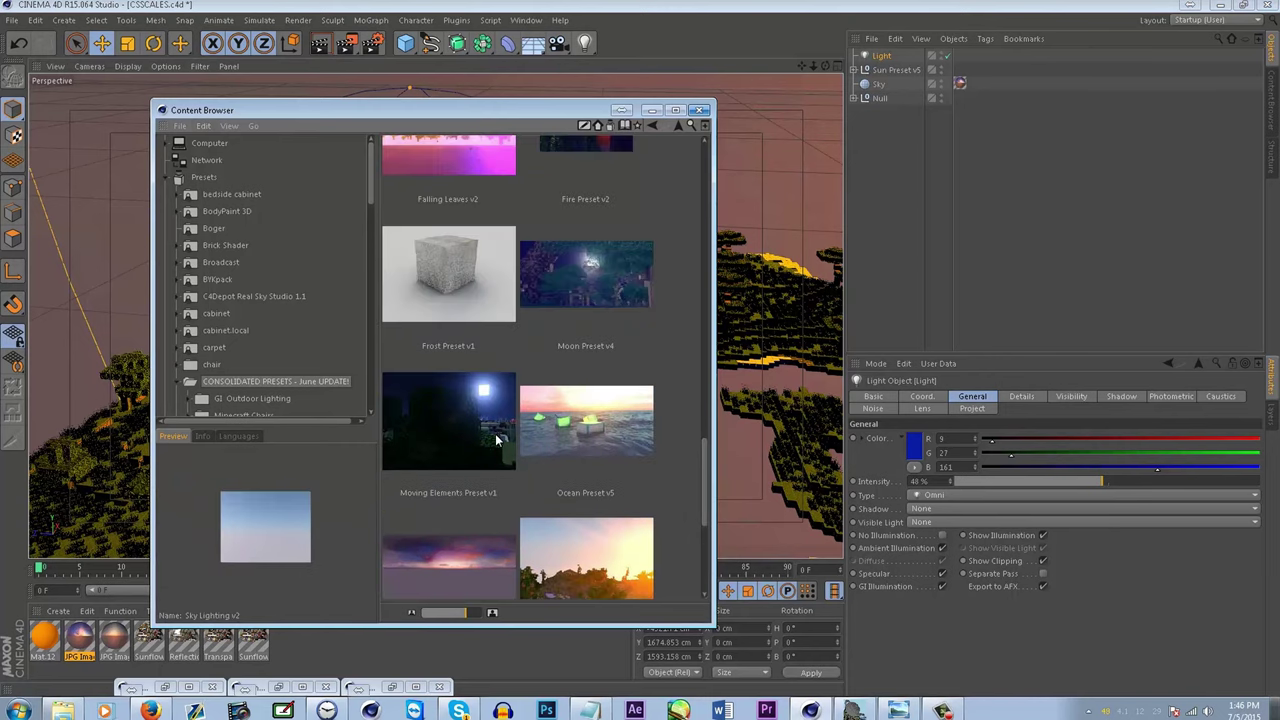
pyautogui.scroll(3, 505, 487)
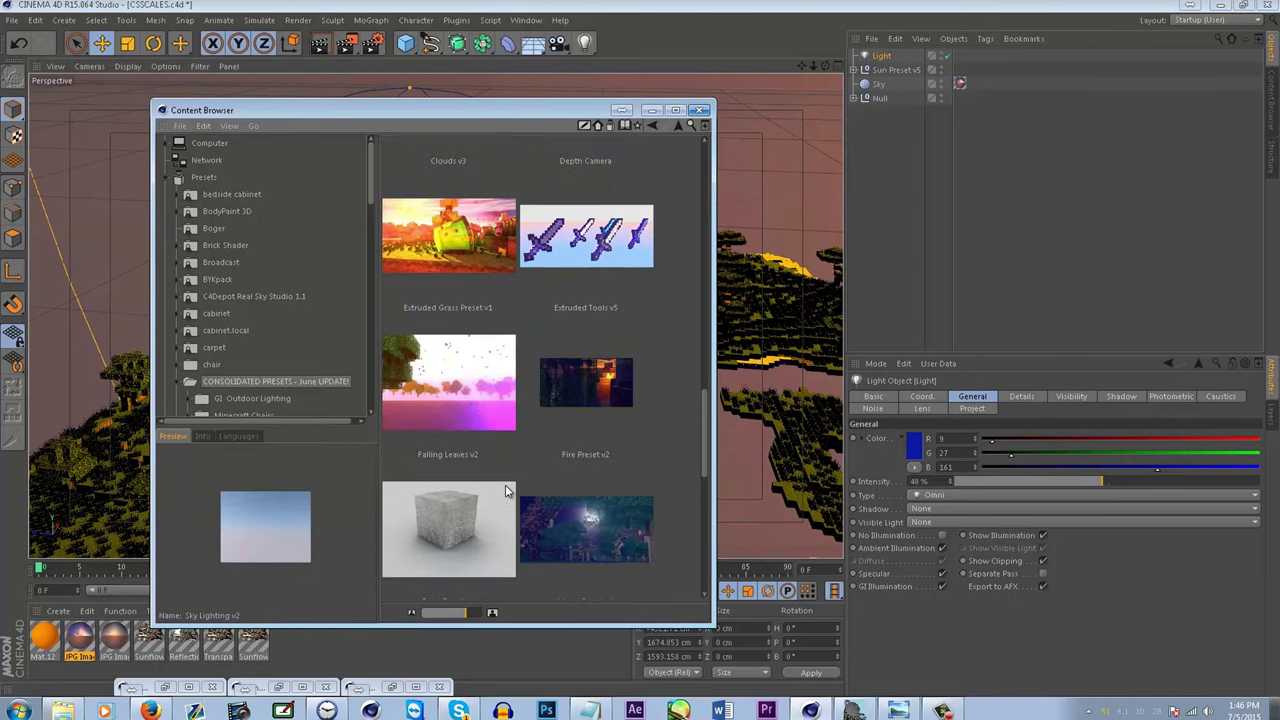
pyautogui.doubleClick(461, 354)
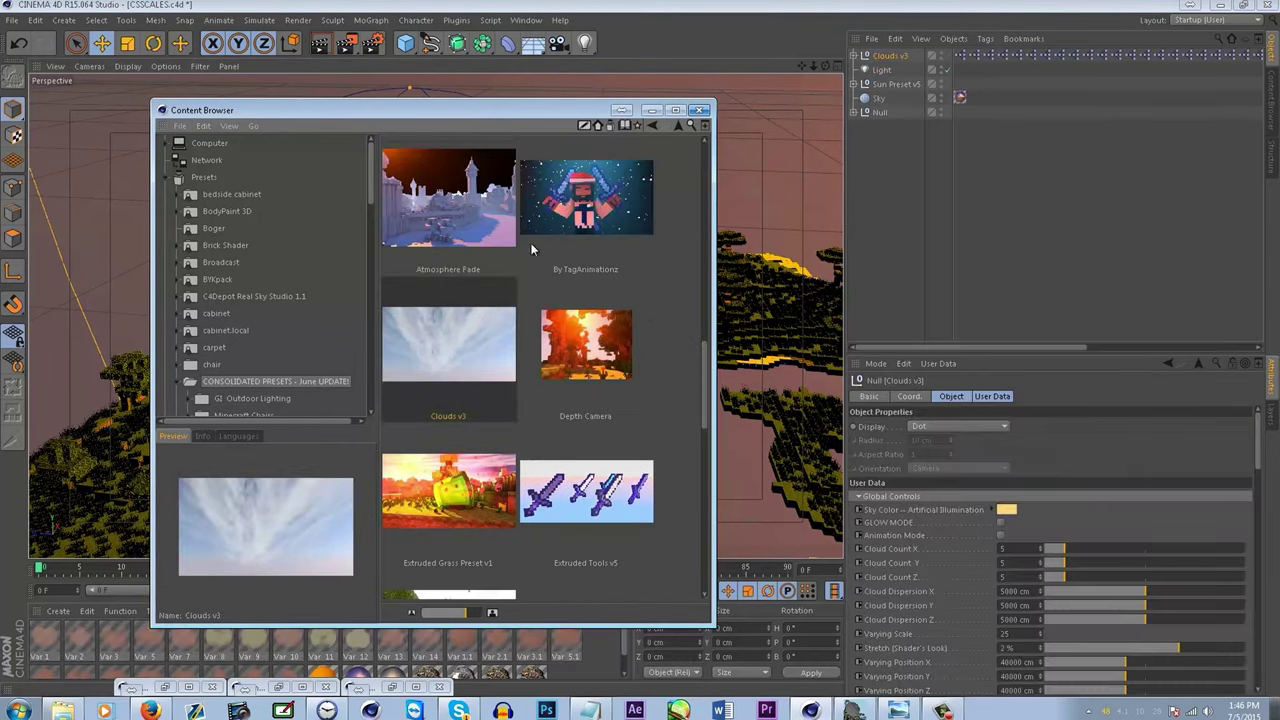
pyautogui.click(657, 113)
pyautogui.keyDown('alt'); pyautogui.moveTo(757, 257); pyautogui.dragTo(436, 316); pyautogui.keyUp('alt')
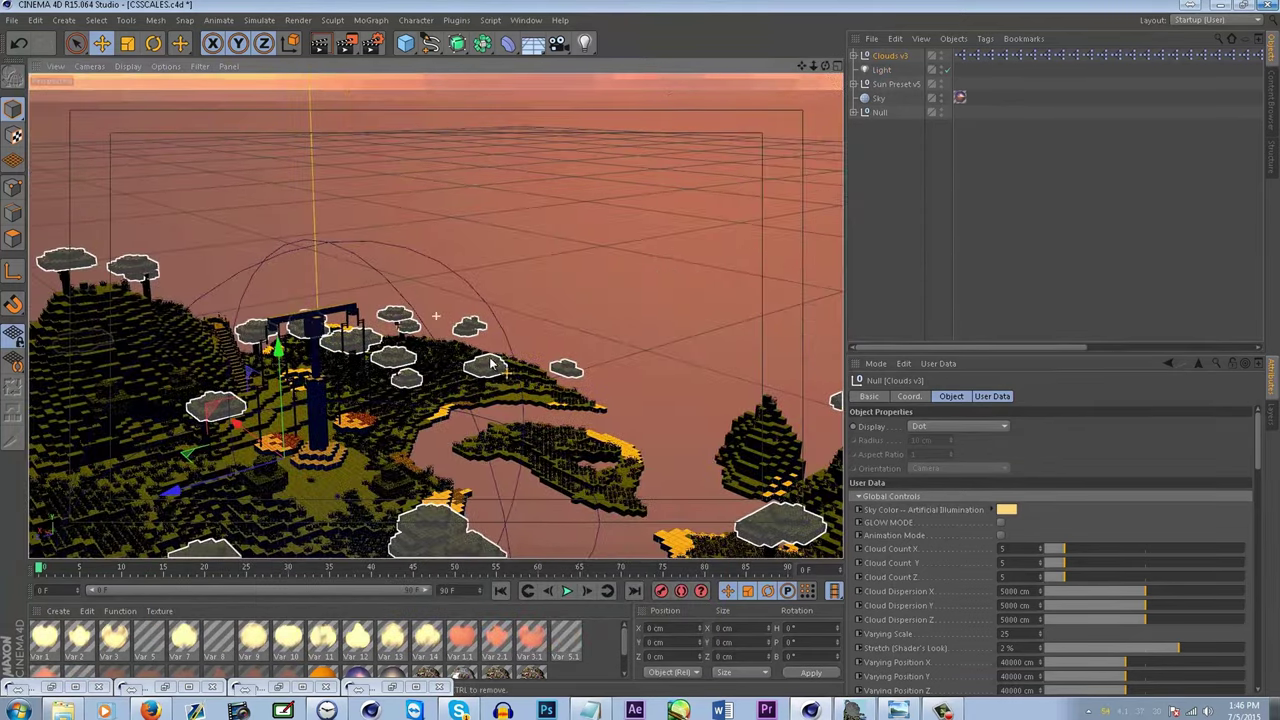
# - Set the Varying Scale of the Clouds v3 preset to 5 and check the clouds around the whole island
pyautogui.click(878, 57)
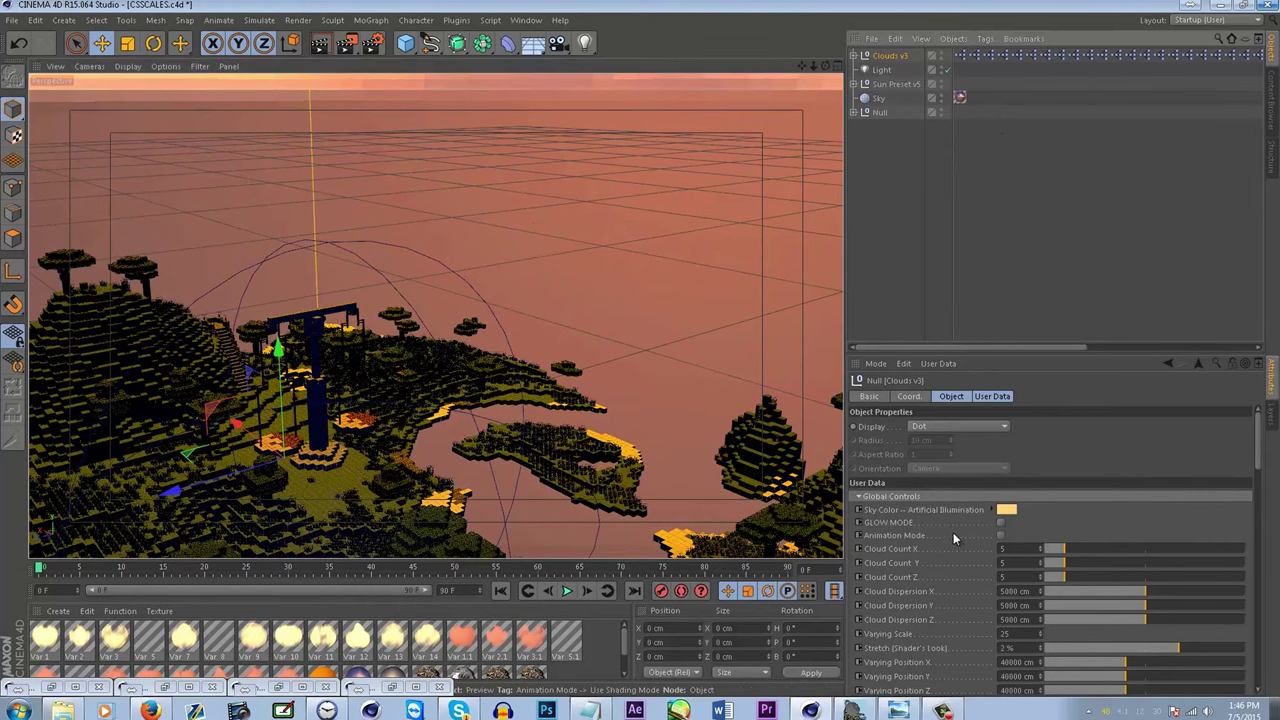
pyautogui.click(1027, 634)
pyautogui.doubleClick(1027, 634)
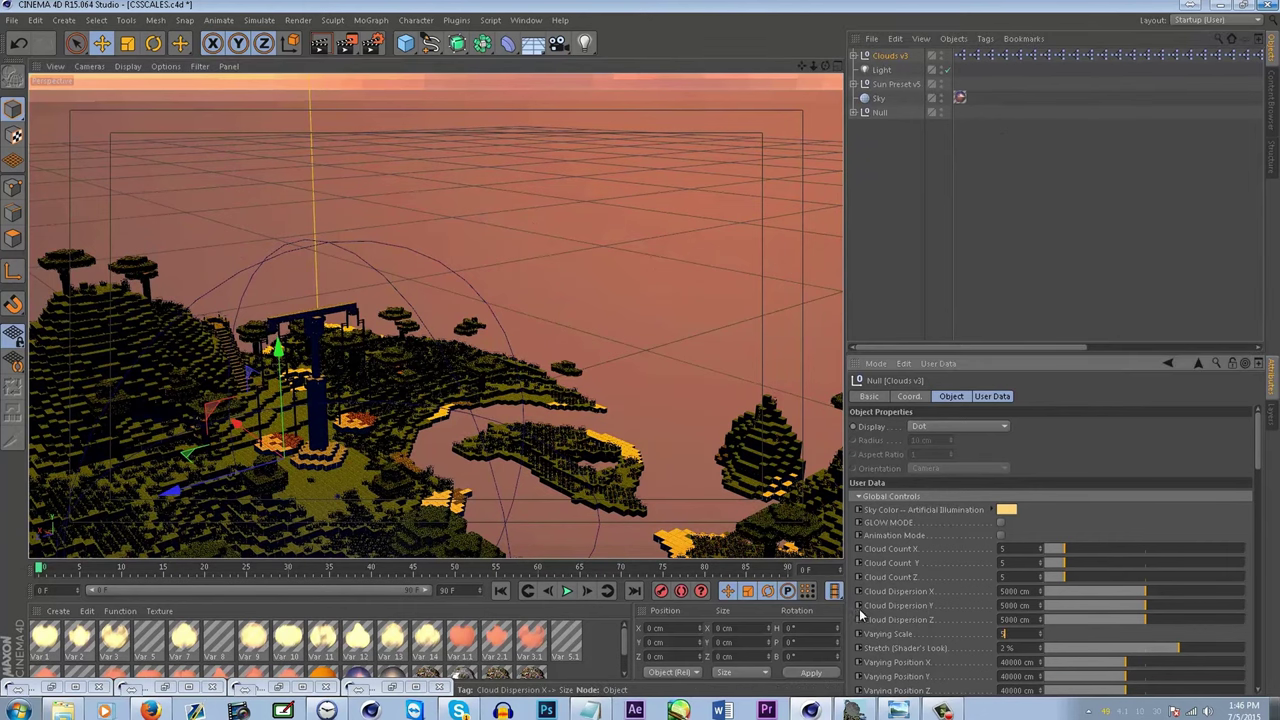
pyautogui.write('5')
pyautogui.press('Return')
pyautogui.scroll(-5, 430, 320)
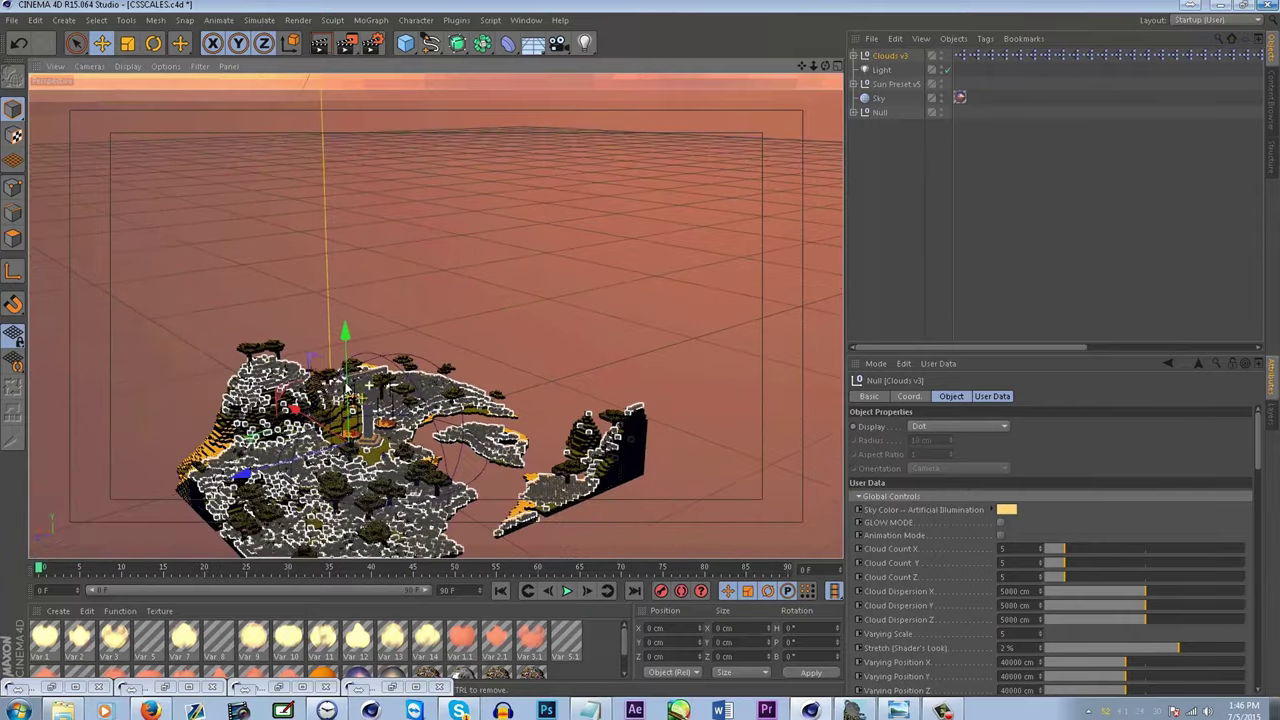
pyautogui.scroll(-6, 366, 385)
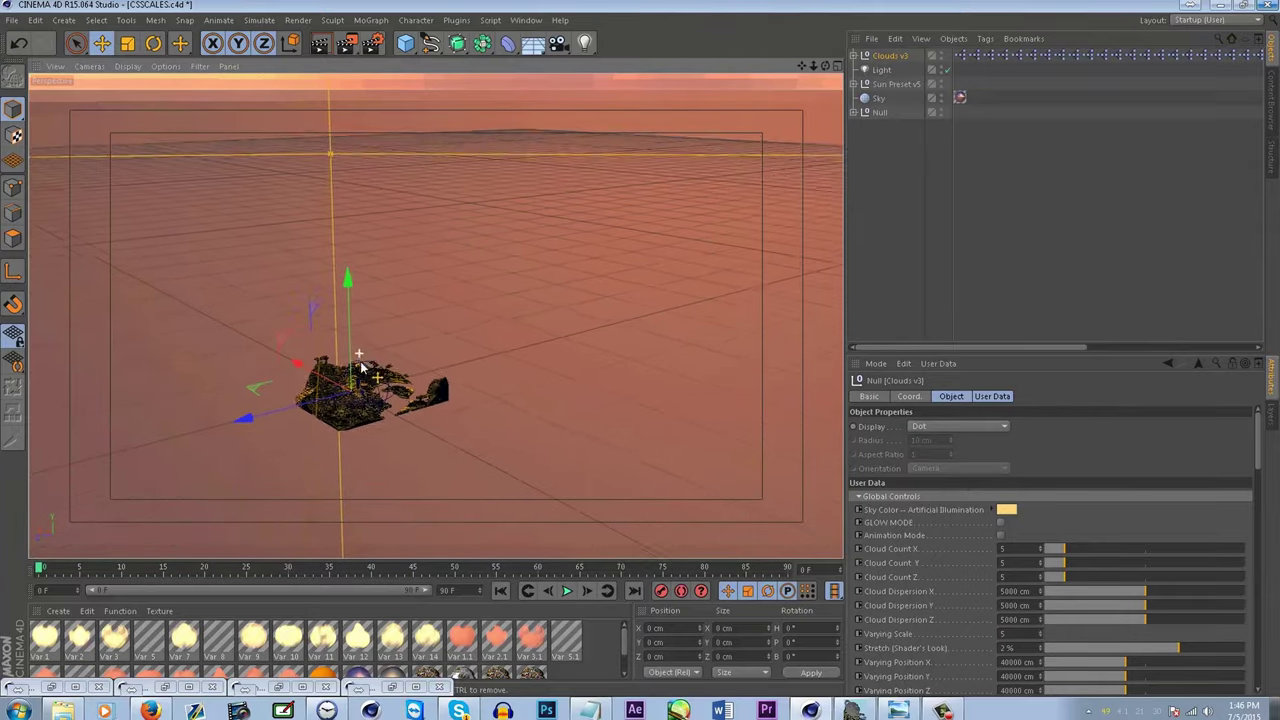
pyautogui.scroll(-4, 362, 370)
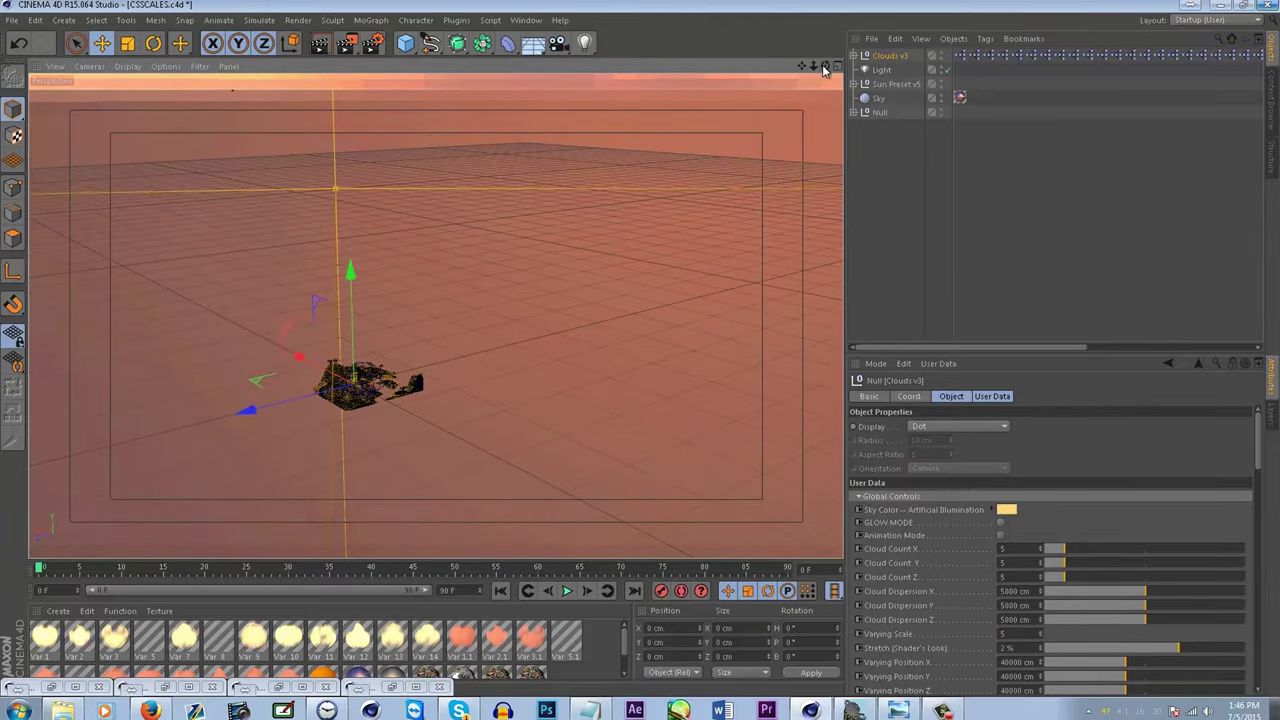
# - Move the Clouds v3 object to about 63527 cm on X and reduce its Cloud Dispersion X to about 1180 cm
pyautogui.moveTo(825, 68); pyautogui.dragTo(339, 22)
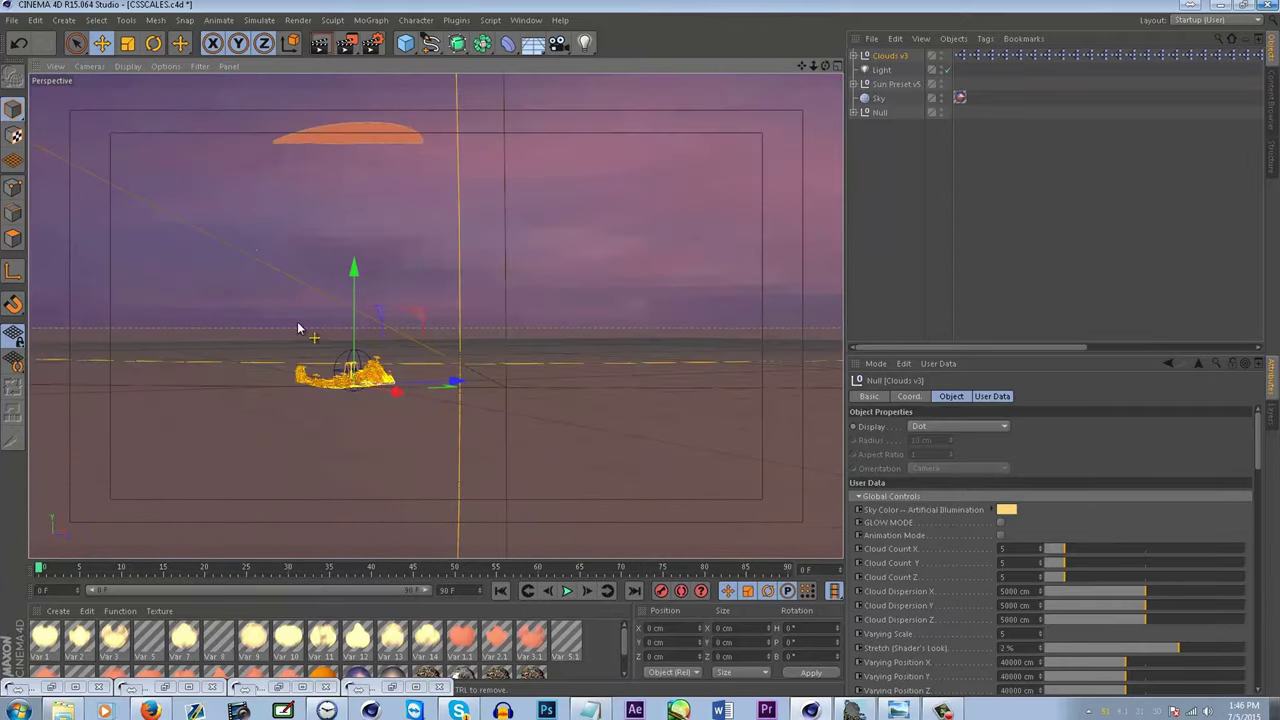
pyautogui.moveTo(394, 389); pyautogui.dragTo(658, 470)
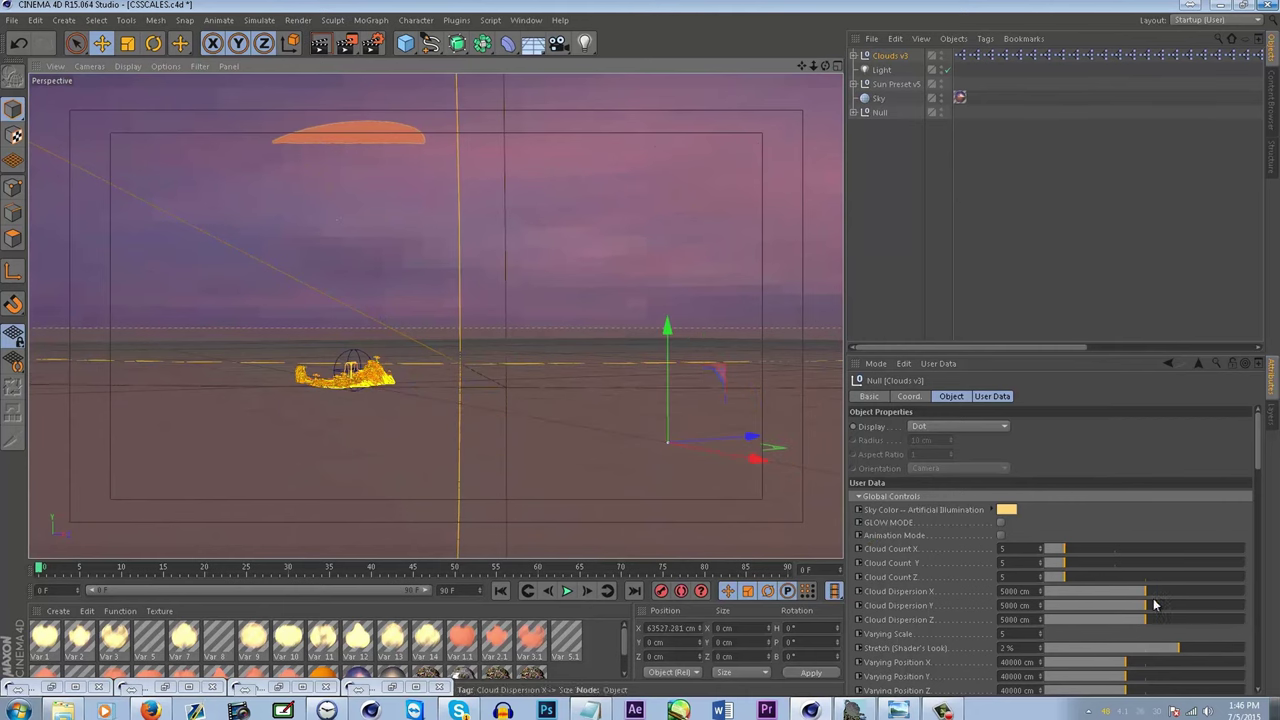
pyautogui.moveTo(1158, 591); pyautogui.dragTo(1188, 593)
pyautogui.moveTo(1106, 576); pyautogui.dragTo(1078, 570)
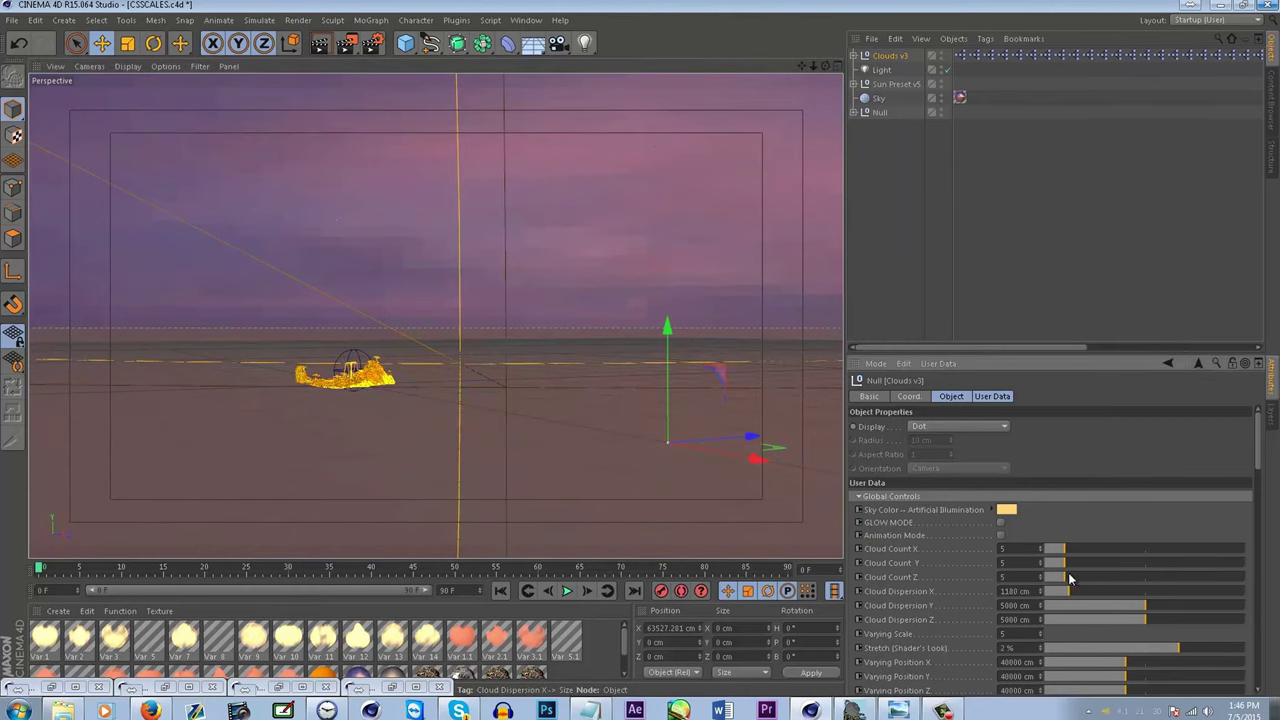
# - Raise the clouds to about 7937 cm on Y, with Cloud Dispersion Y at 0 cm and Z at about 1391 cm
pyautogui.moveTo(824, 67); pyautogui.dragTo(1078, 113)
pyautogui.scroll(-8, 658, 220)
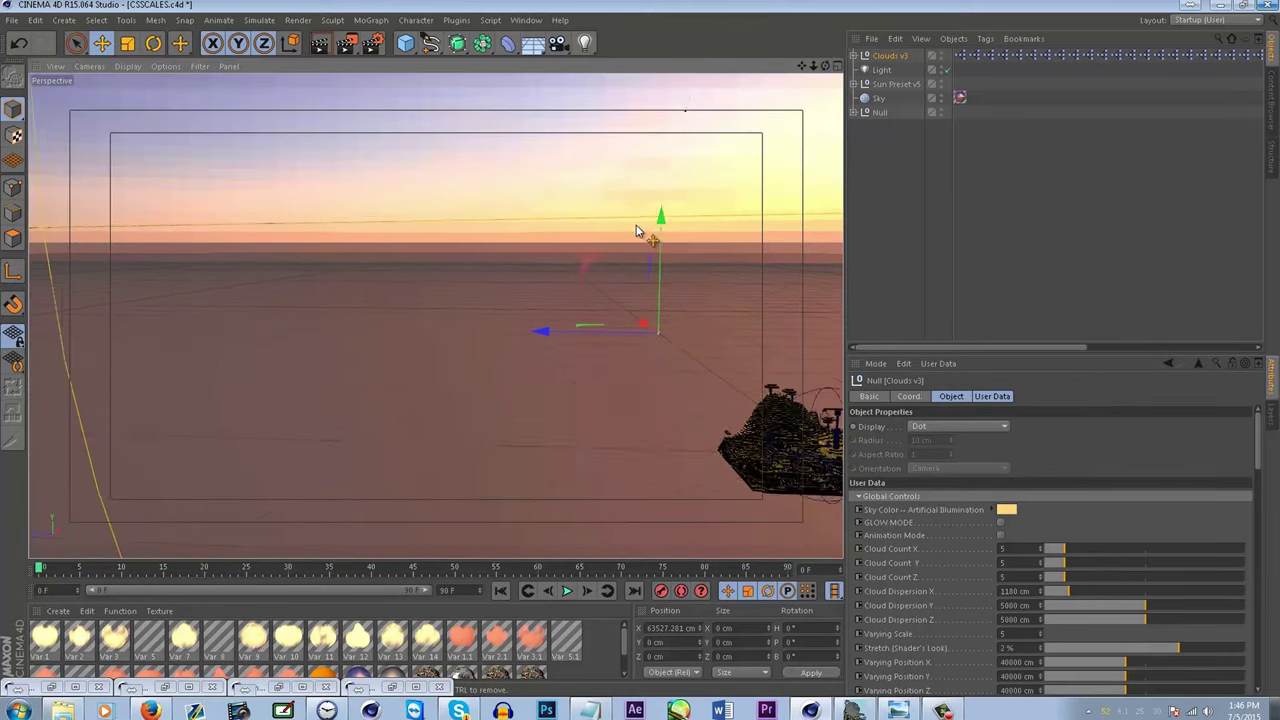
pyautogui.scroll(2, 725, 375)
pyautogui.scroll(2, 733, 389)
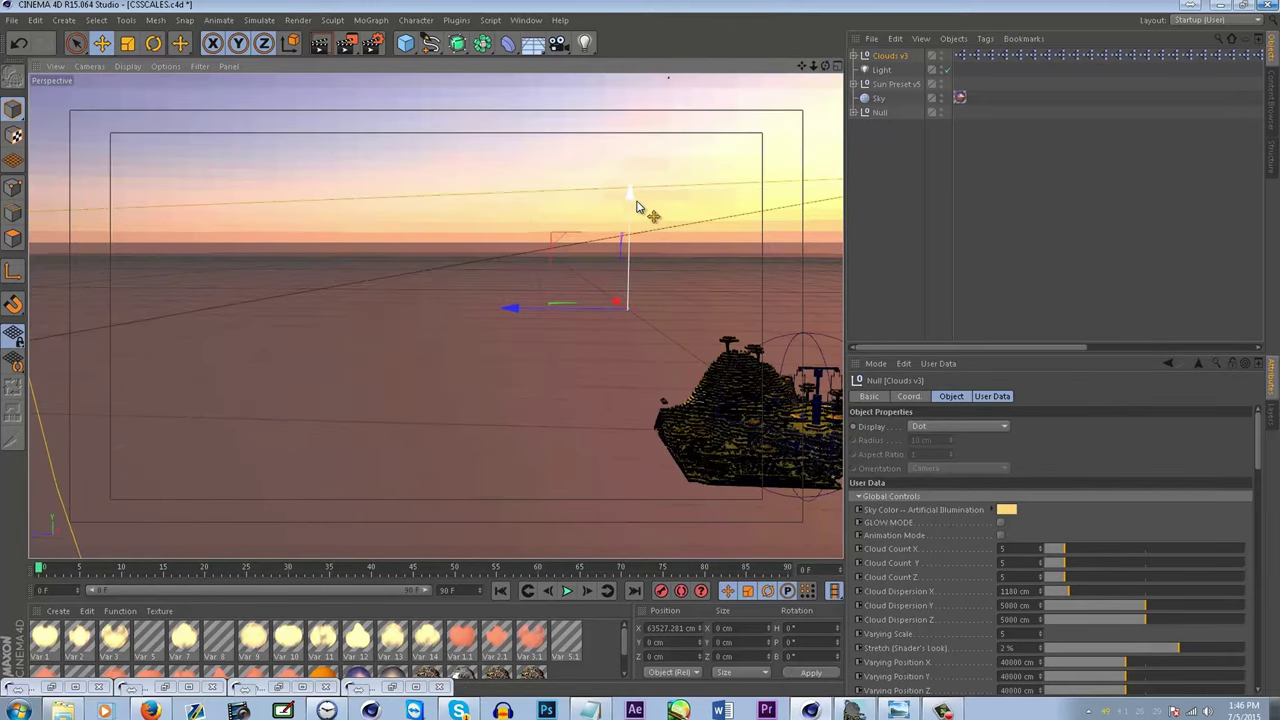
pyautogui.moveTo(634, 199); pyautogui.dragTo(650, 120)
pyautogui.moveTo(1125, 614); pyautogui.dragTo(1073, 615)
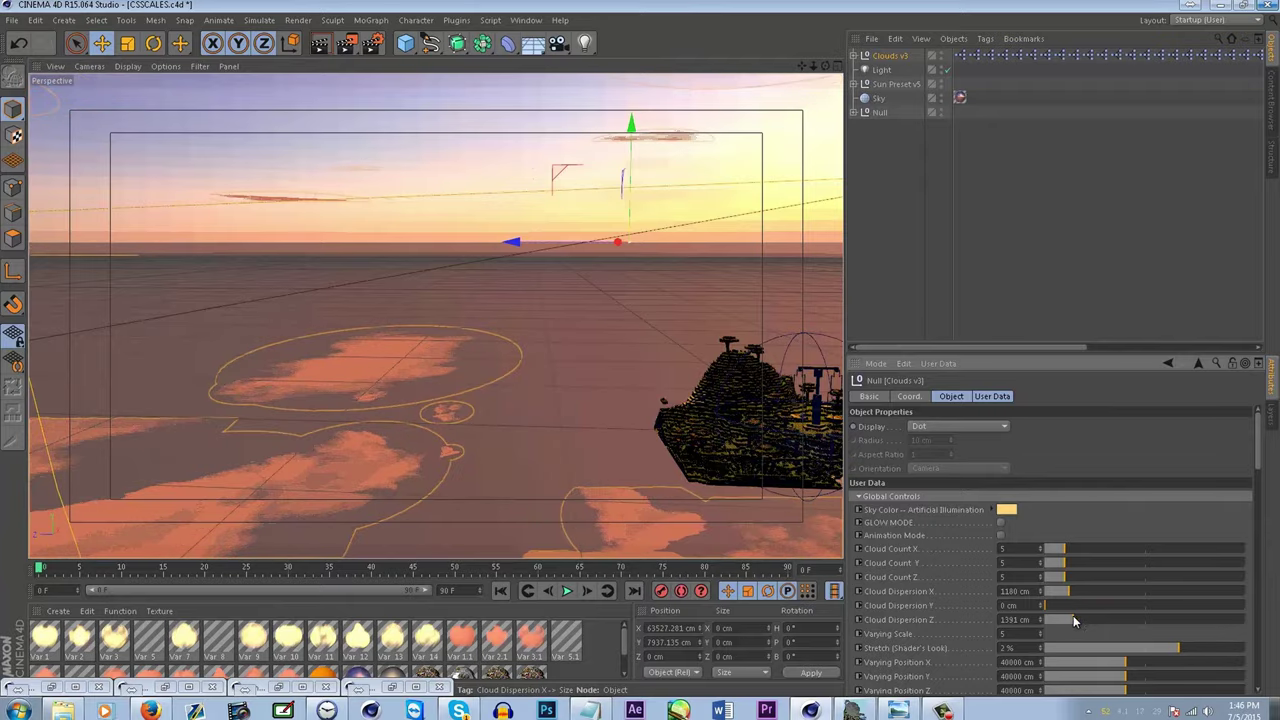
# - Add a Camera near the scales, look through it, and frame part of the scales against the sunset sky and clouds
pyautogui.keyDown('alt'); pyautogui.moveTo(760, 440); pyautogui.dragTo(686, 418); pyautogui.keyUp('alt')
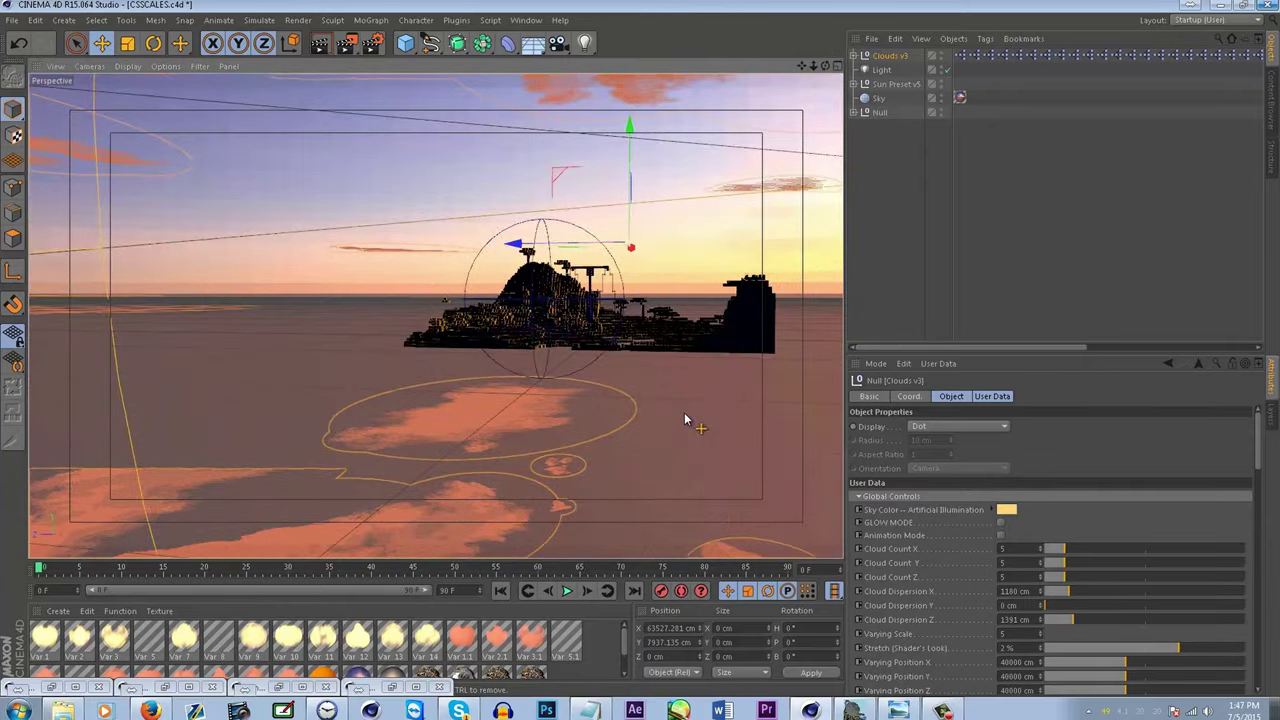
pyautogui.scroll(6, 652, 346)
pyautogui.scroll(5, 566, 305)
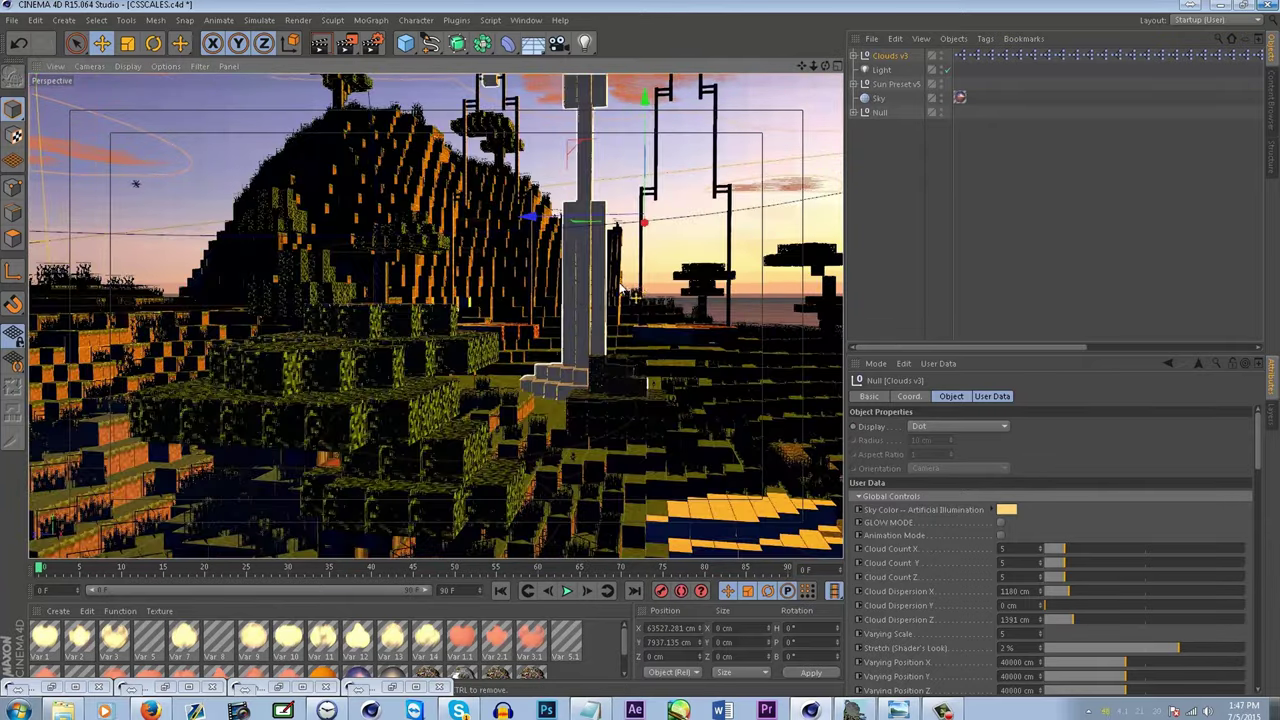
pyautogui.moveTo(619, 284)
pyautogui.keyDown('alt'); pyautogui.mouseDown(button='middle')
pyautogui.moveTo(597, 291)
pyautogui.moveTo(602, 274)
pyautogui.mouseUp(button='middle'); pyautogui.keyUp('alt')
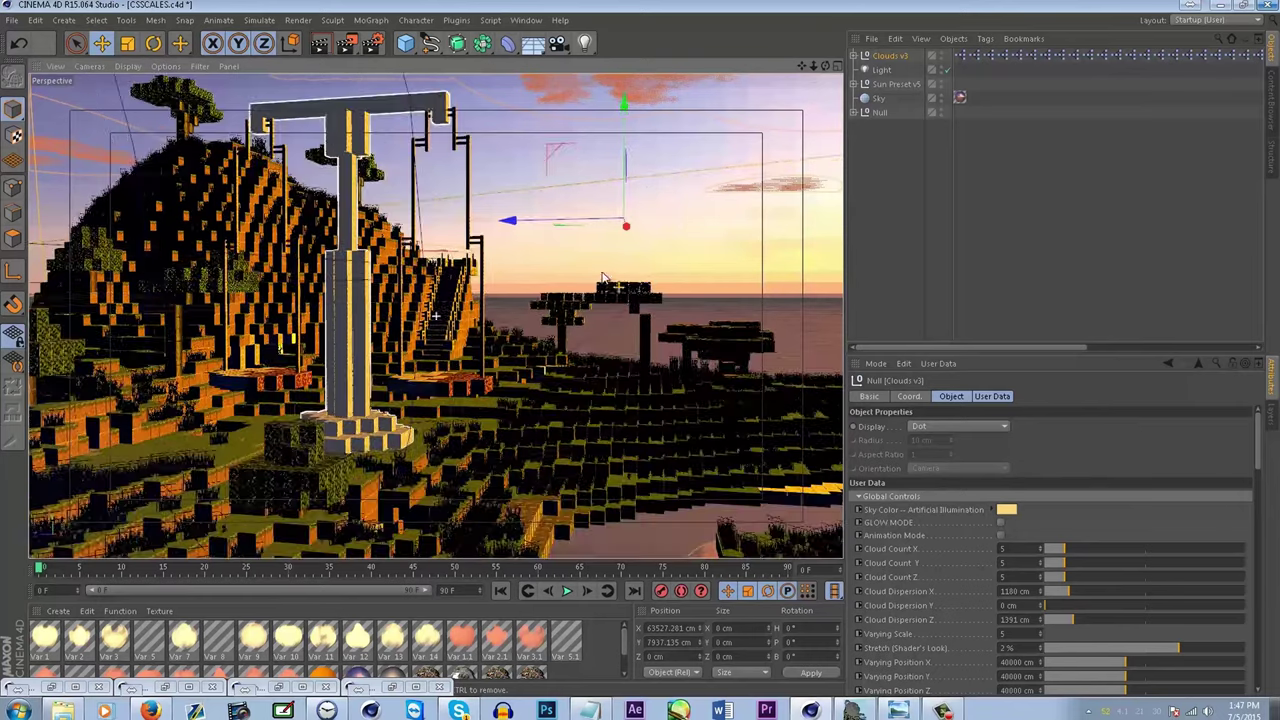
pyautogui.click(557, 43)
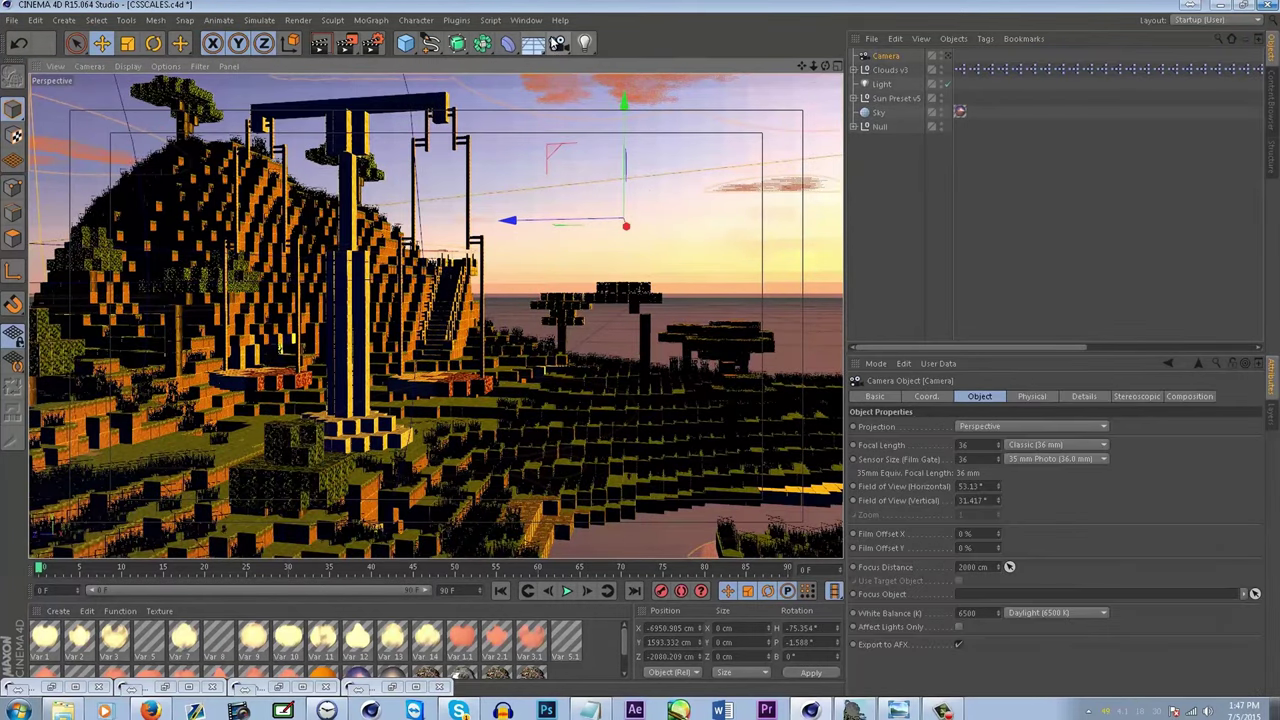
pyautogui.click(948, 56)
pyautogui.moveTo(825, 66); pyautogui.dragTo(892, 62)
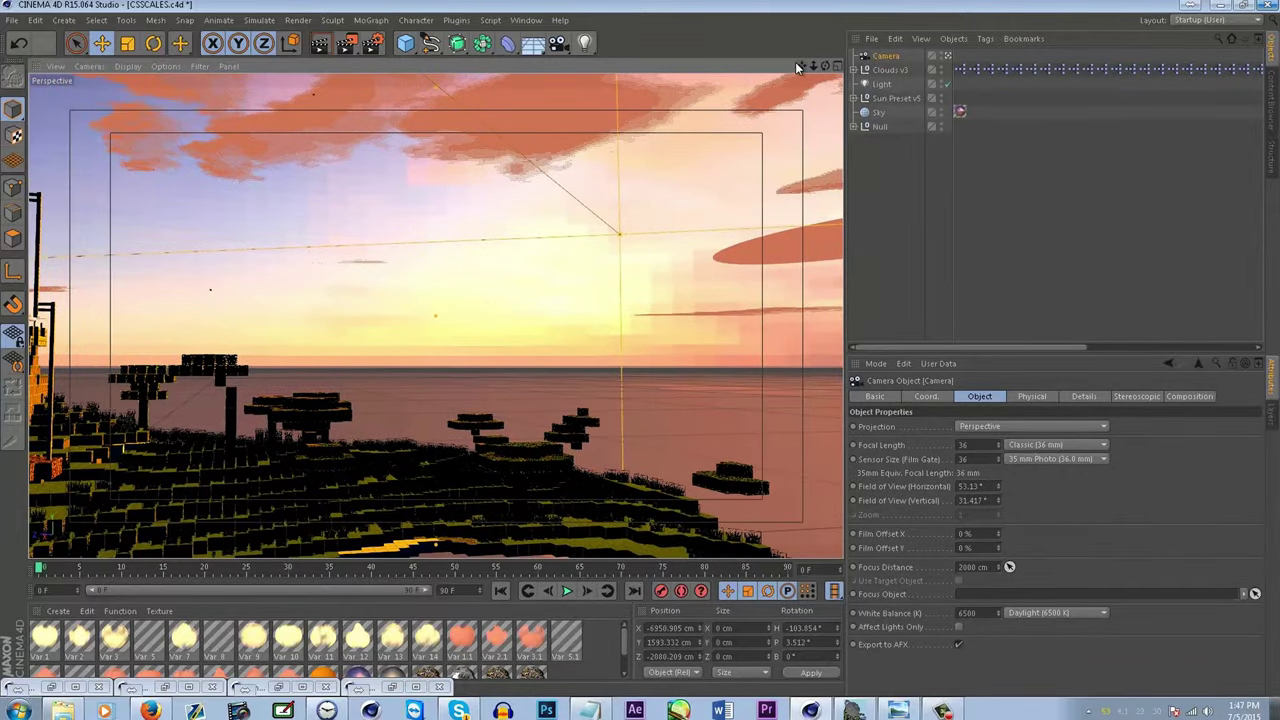
pyautogui.moveTo(801, 66)
pyautogui.mouseDown()
pyautogui.moveTo(828, 68)
pyautogui.moveTo(811, 70)
pyautogui.mouseUp()
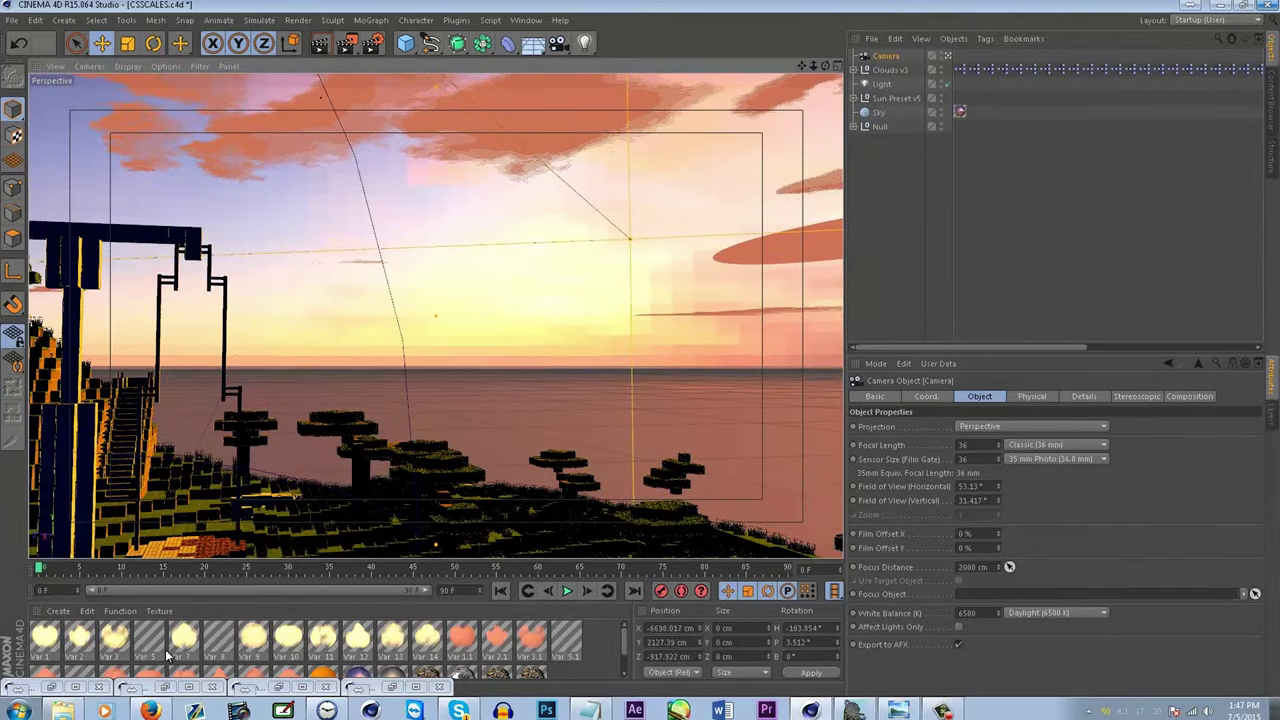
# - Disable Cloud Group 3 of the Clouds v3 preset, keeping Cloud Group 1 enabled
pyautogui.click(884, 72)
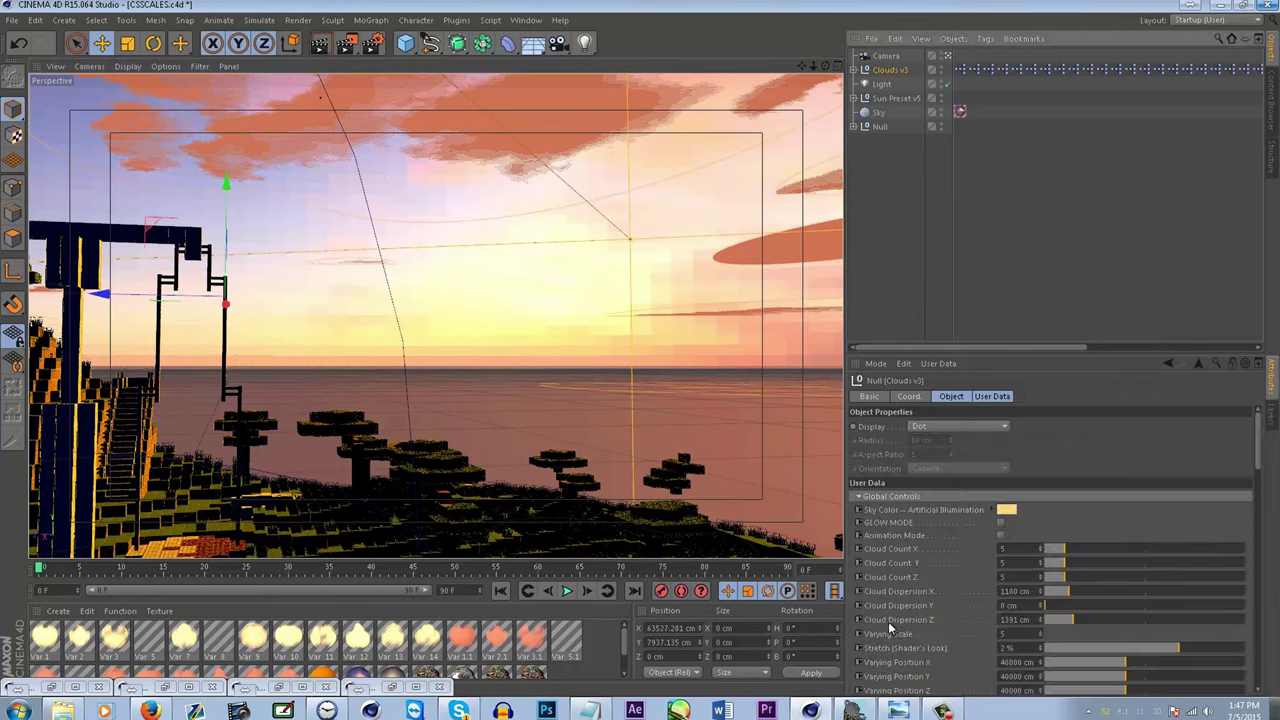
pyautogui.scroll(-3, 903, 606)
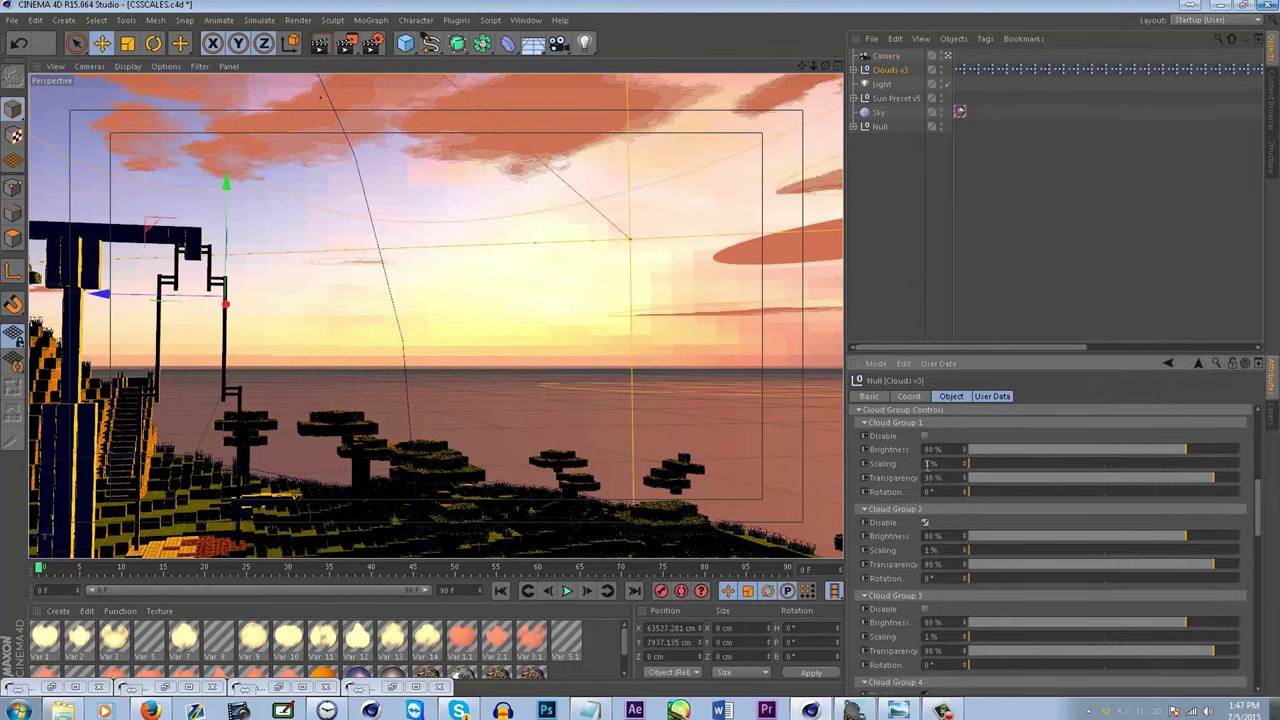
pyautogui.click(925, 609)
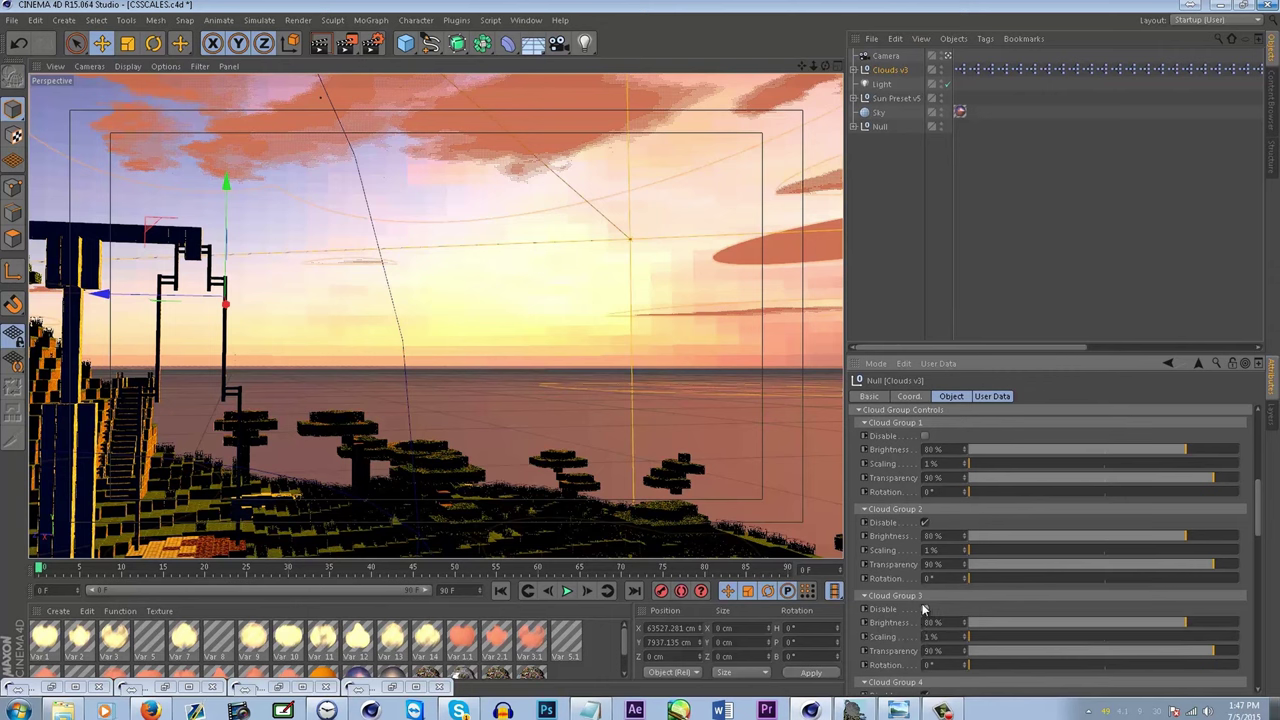
pyautogui.click(925, 437)
pyautogui.click(880, 70)
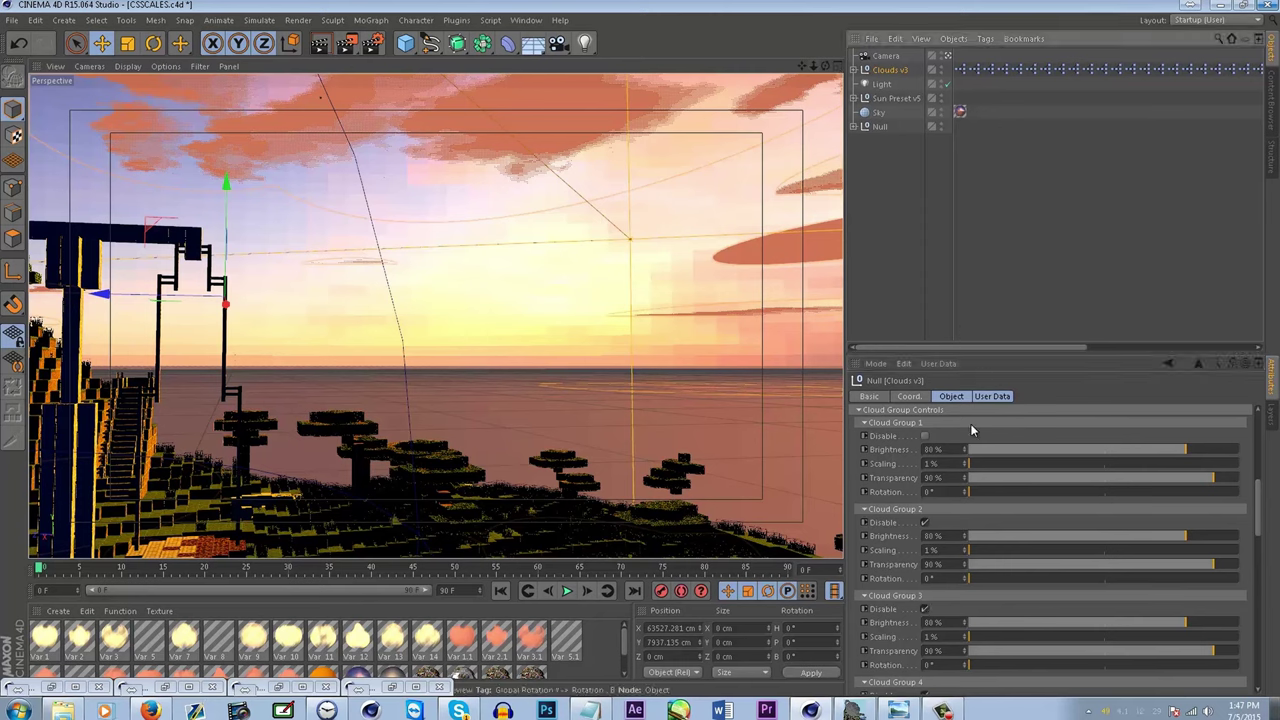
# - Increase the Clouds v3 Cloud Dispersion X to about 4525 cm and set Varying Scale to 20
pyautogui.scroll(10, 875, 511)
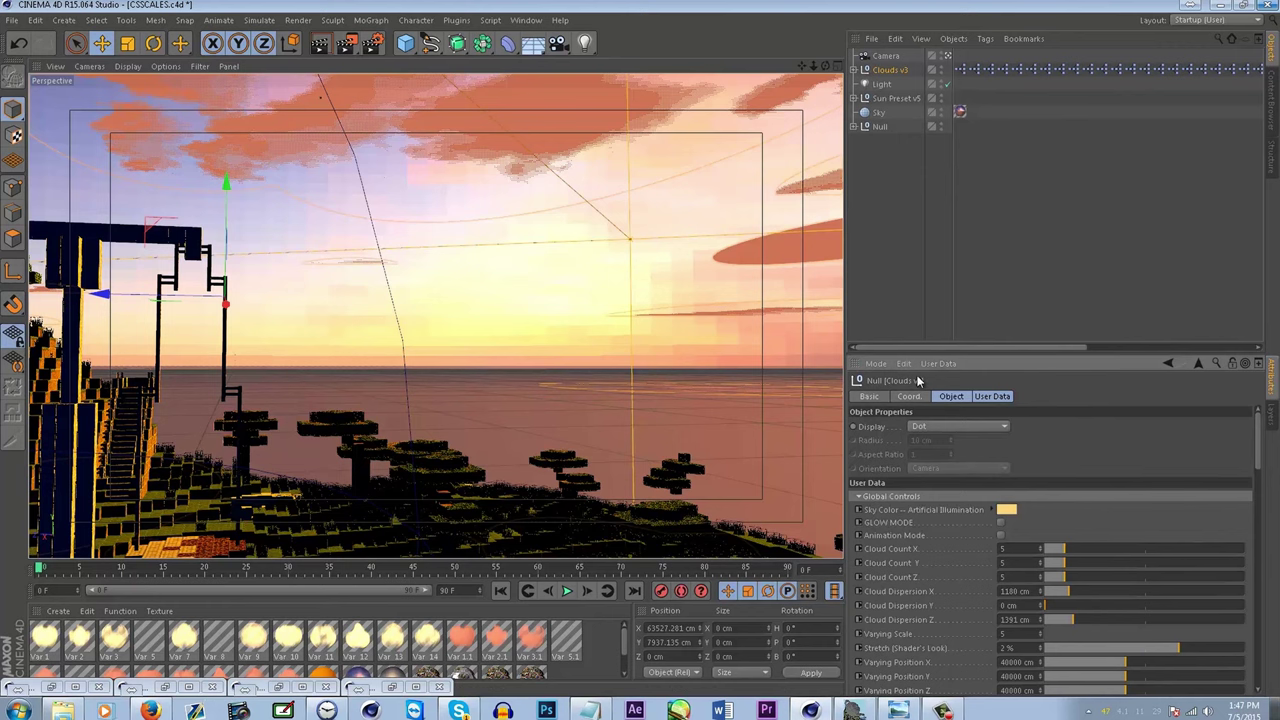
pyautogui.click(1092, 597)
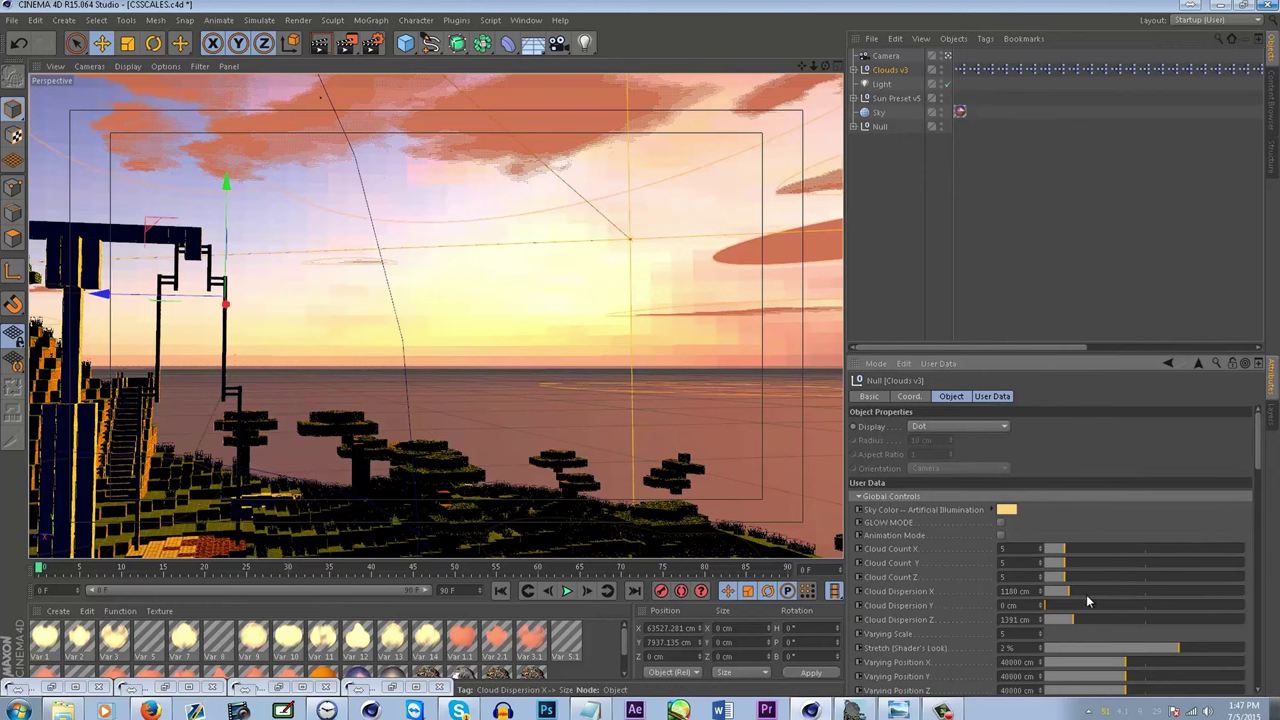
pyautogui.moveTo(1092, 597); pyautogui.dragTo(1138, 592)
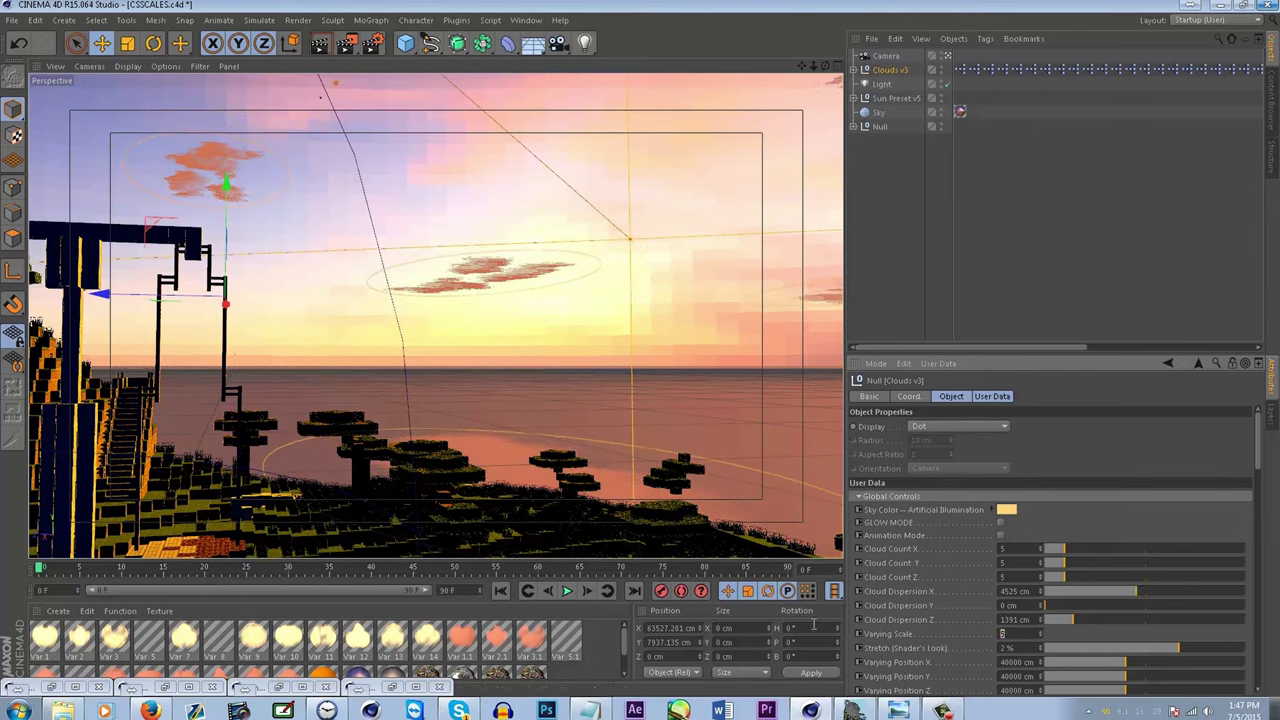
pyautogui.press('Return')
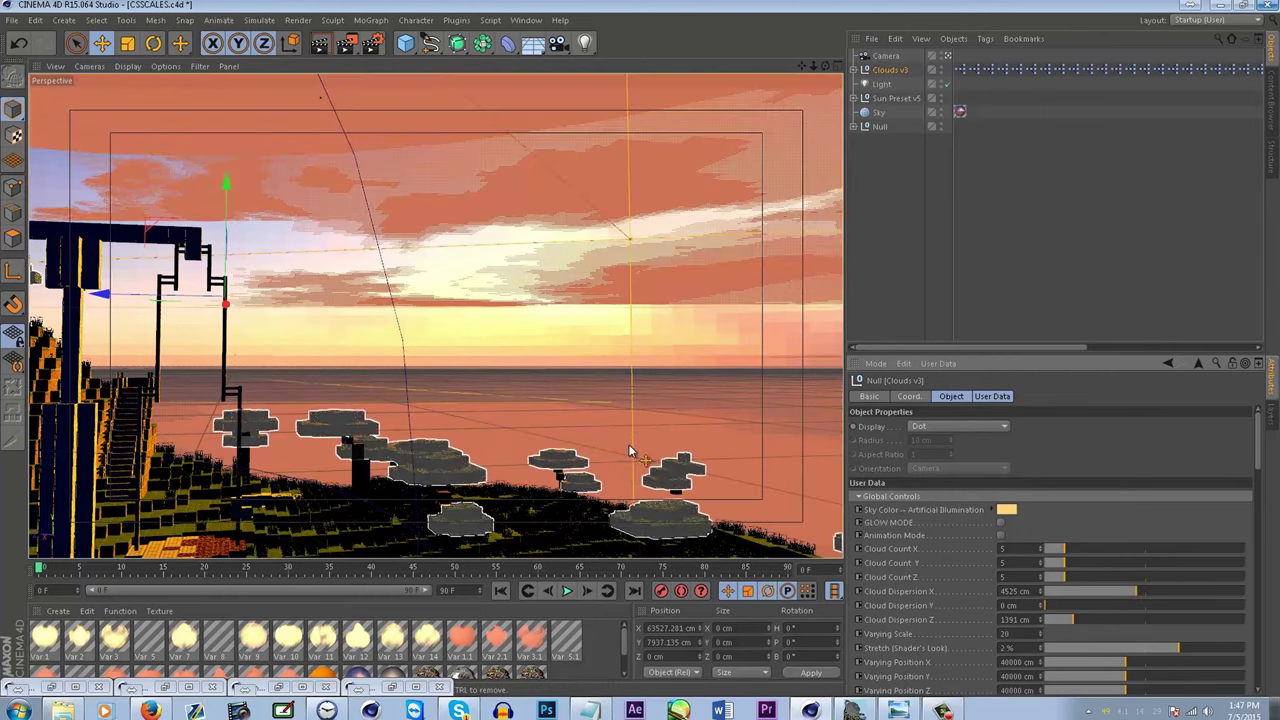
# - Reframe the camera with the scales' stone pillar and stairs on one side and the trees and cloudy horizon behind
pyautogui.keyDown('alt'); pyautogui.moveTo(619, 448); pyautogui.dragTo(597, 398); pyautogui.keyUp('alt')
pyautogui.keyDown('alt'); pyautogui.moveTo(597, 398); pyautogui.dragTo(727, 194, button='middle'); pyautogui.keyUp('alt')
pyautogui.scroll(-3, 727, 194)
pyautogui.scroll(3, 524, 438)
pyautogui.scroll(10, 420, 380)
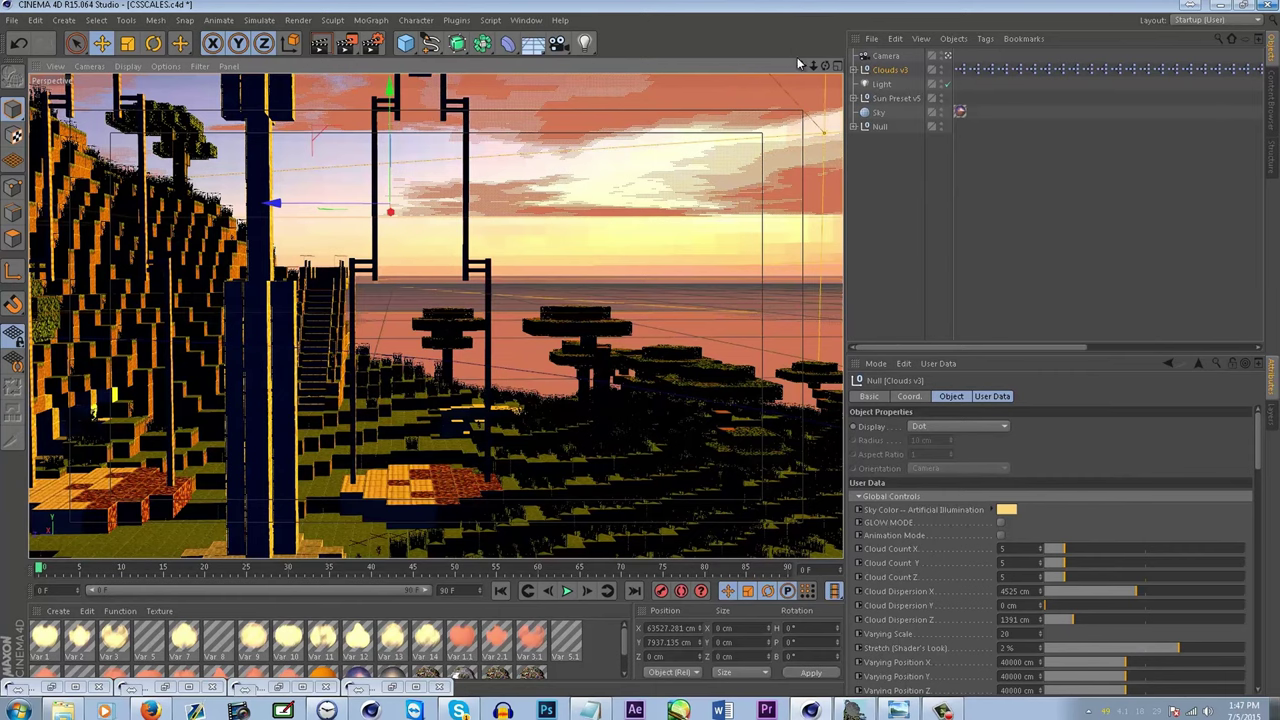
pyautogui.moveTo(801, 65); pyautogui.dragTo(801, 63)
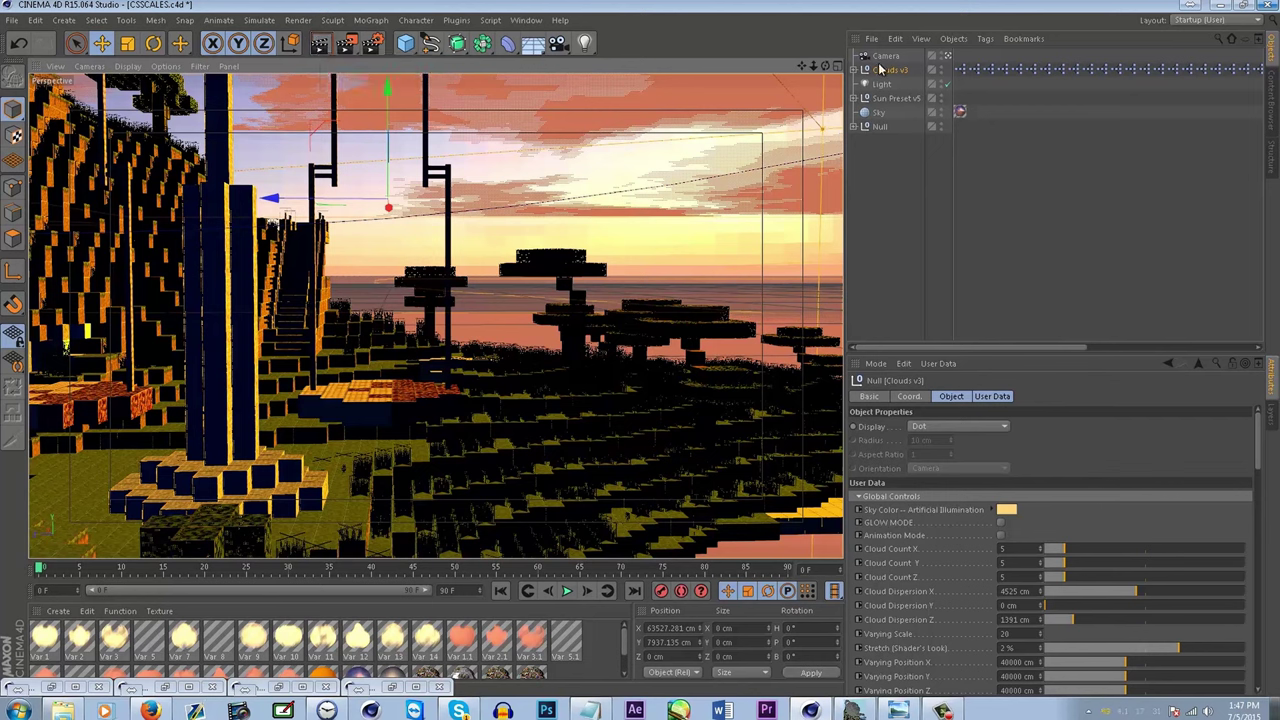
# - Assign the Camera as the Light Focus of Sun Preset v5
pyautogui.click(886, 99)
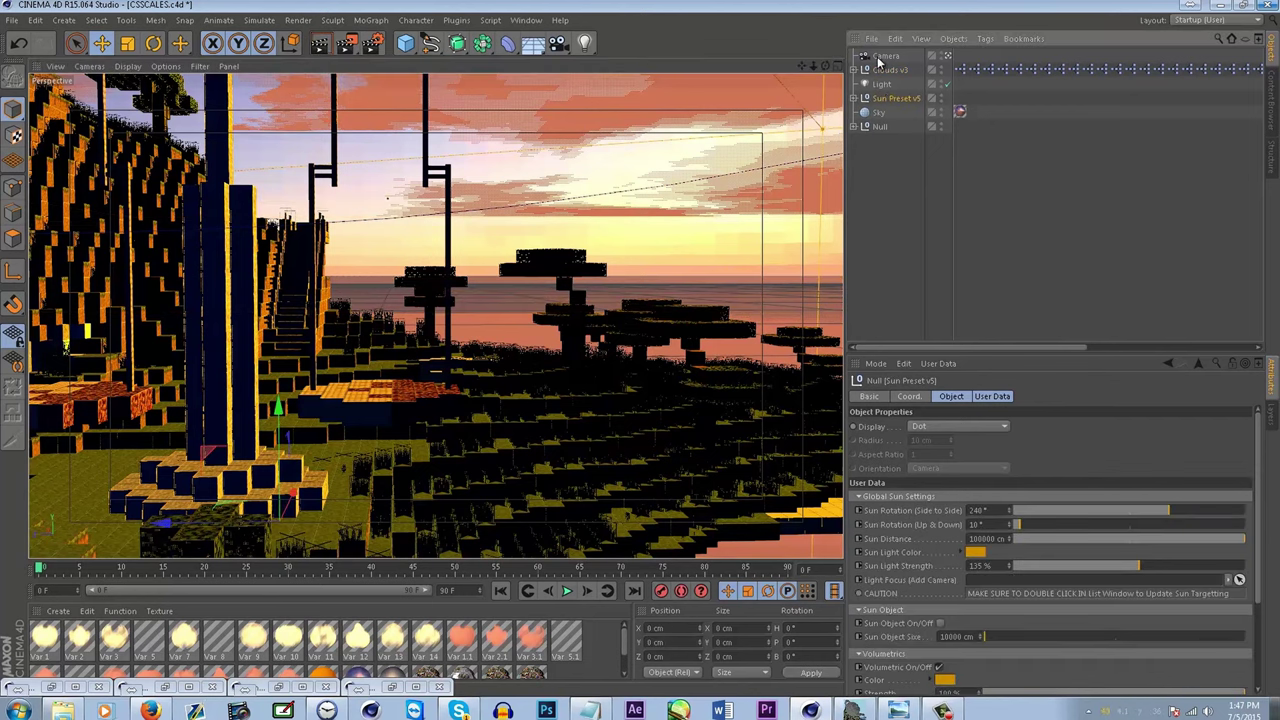
pyautogui.moveTo(959, 594); pyautogui.dragTo(986, 587)
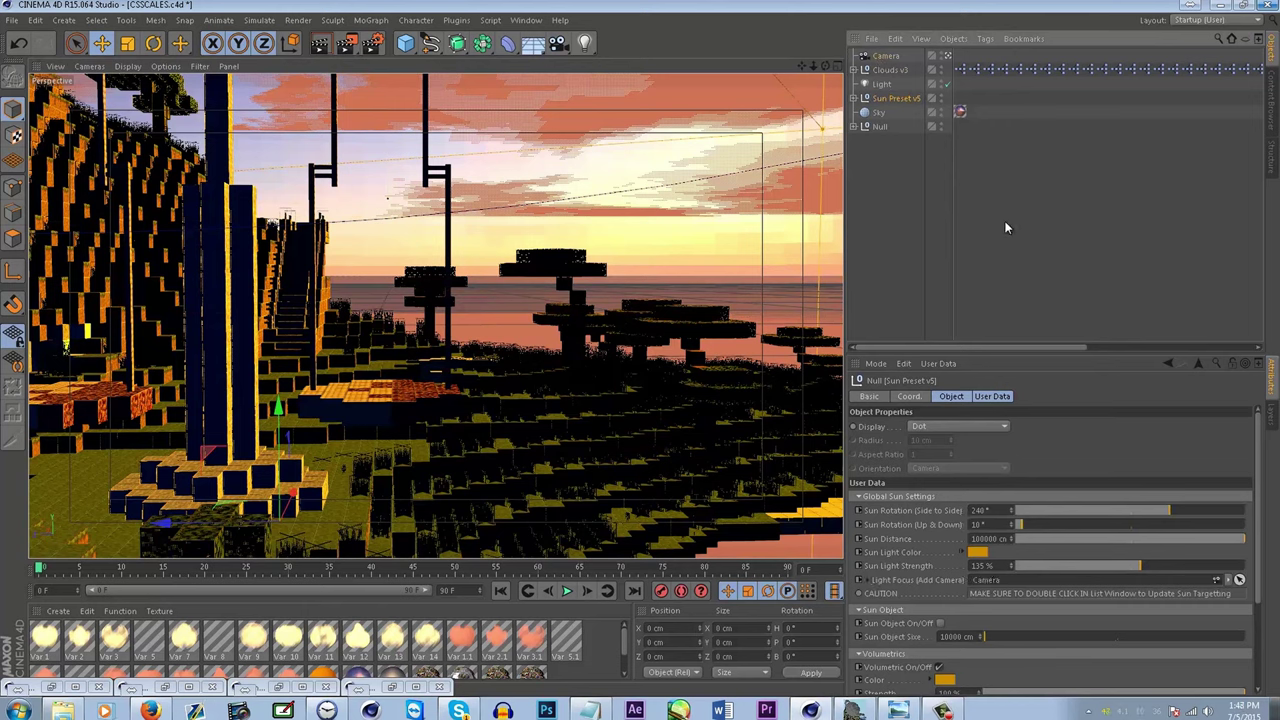
pyautogui.click(1006, 257)
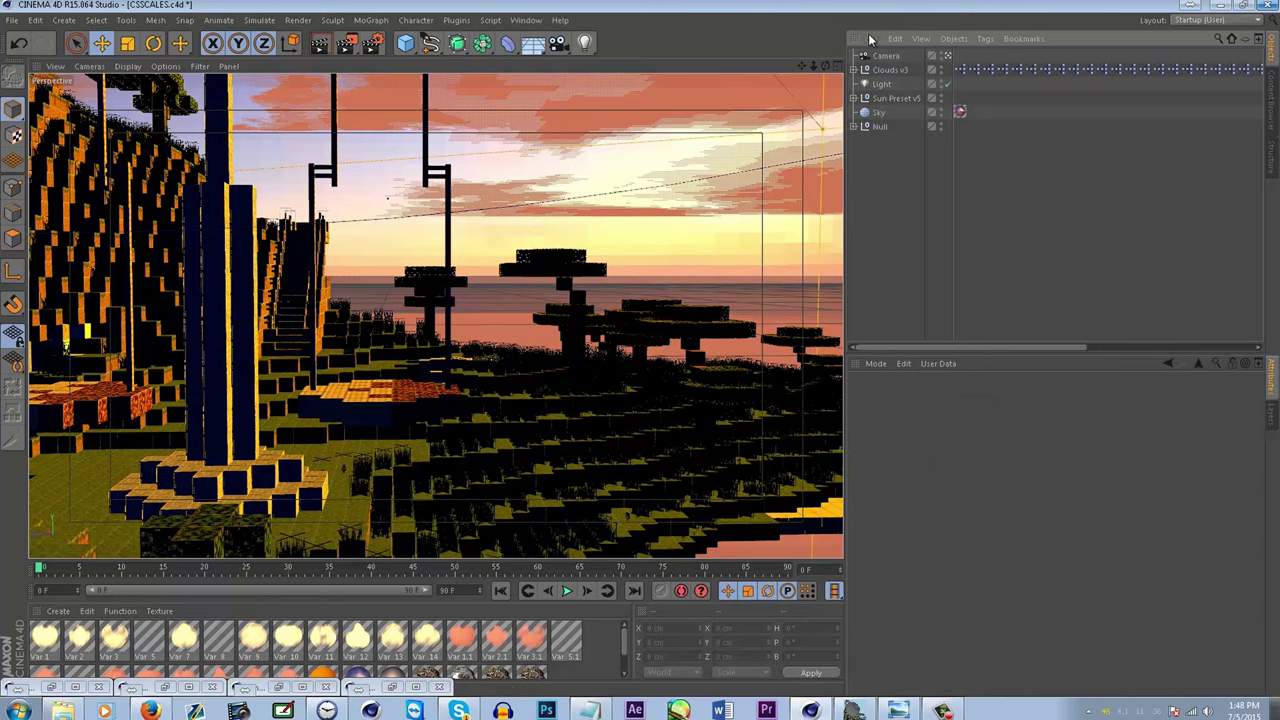
# - Nudge the camera framing slightly and render the view to preview the sunset lighting and clouds
pyautogui.moveTo(818, 67); pyautogui.dragTo(794, 72)
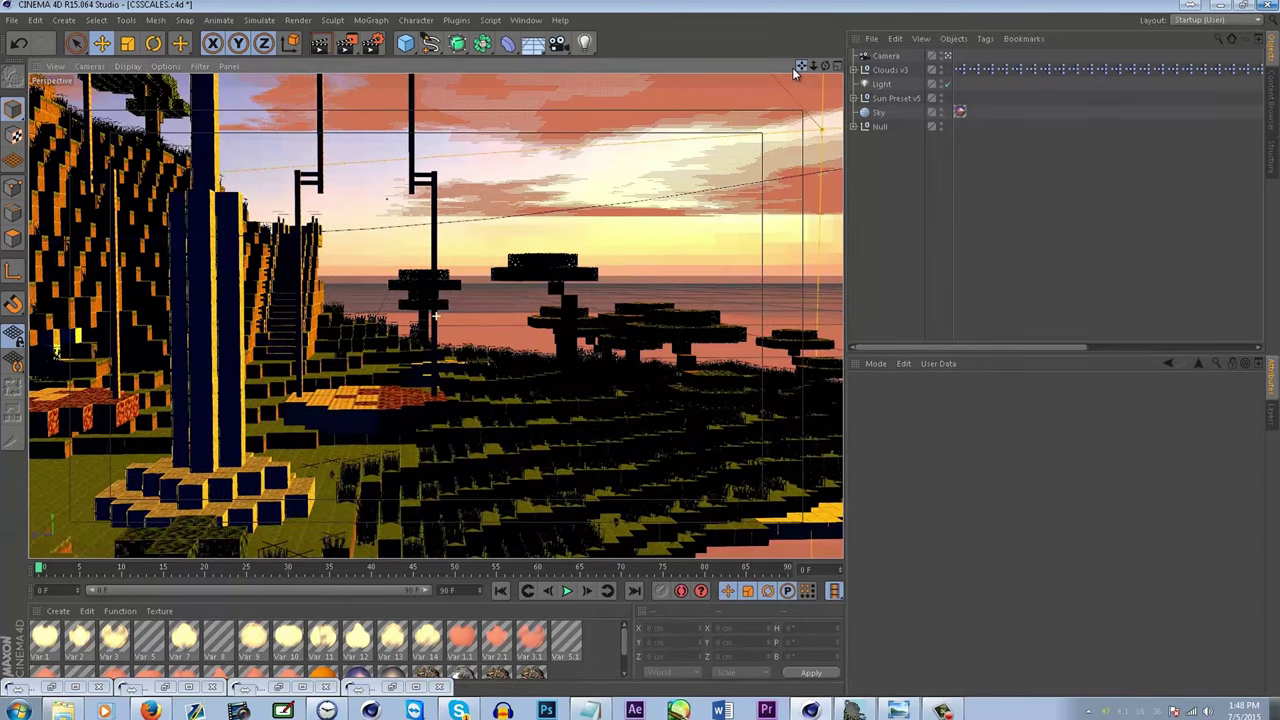
pyautogui.click(320, 43)
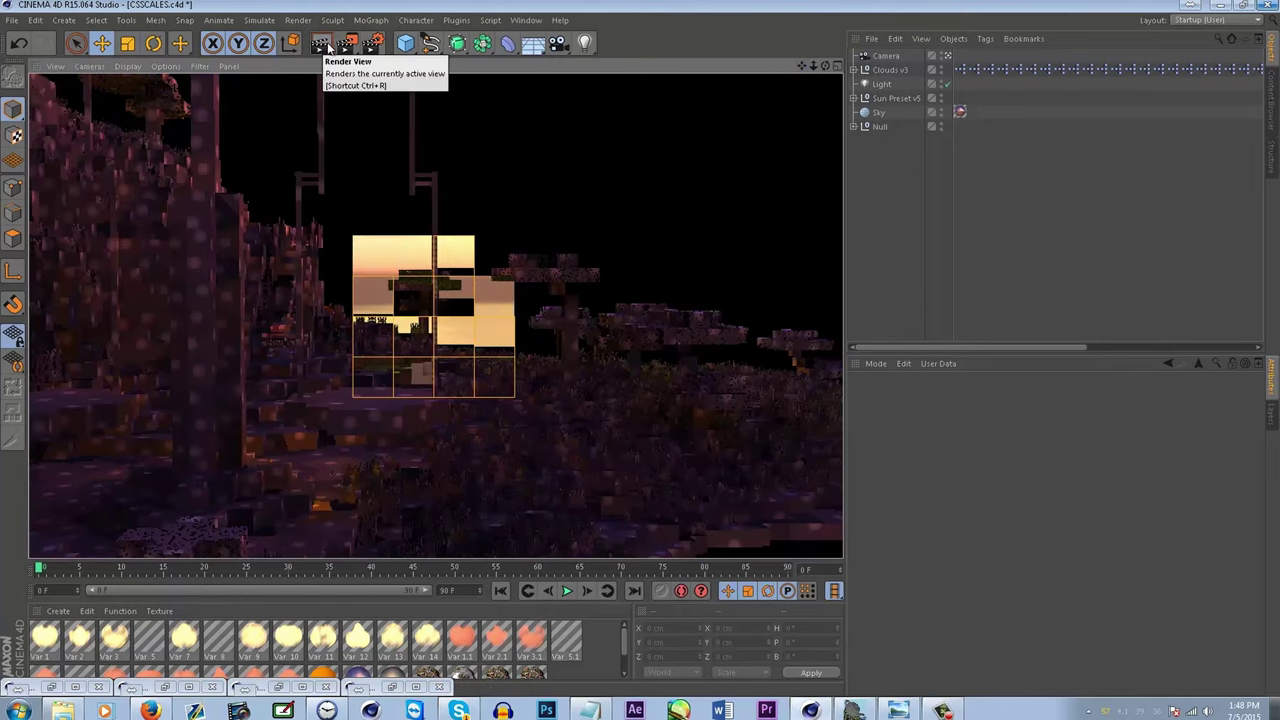
pyautogui.click(943, 710)
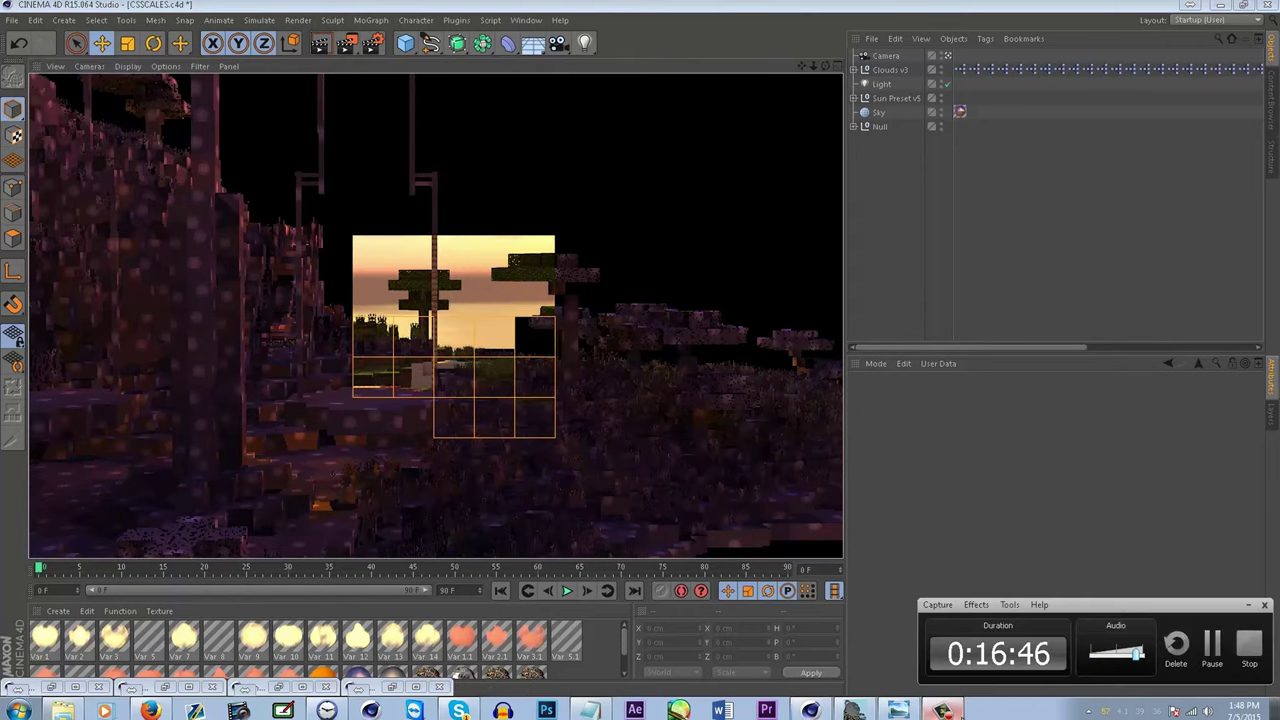
pyautogui.click(957, 716)
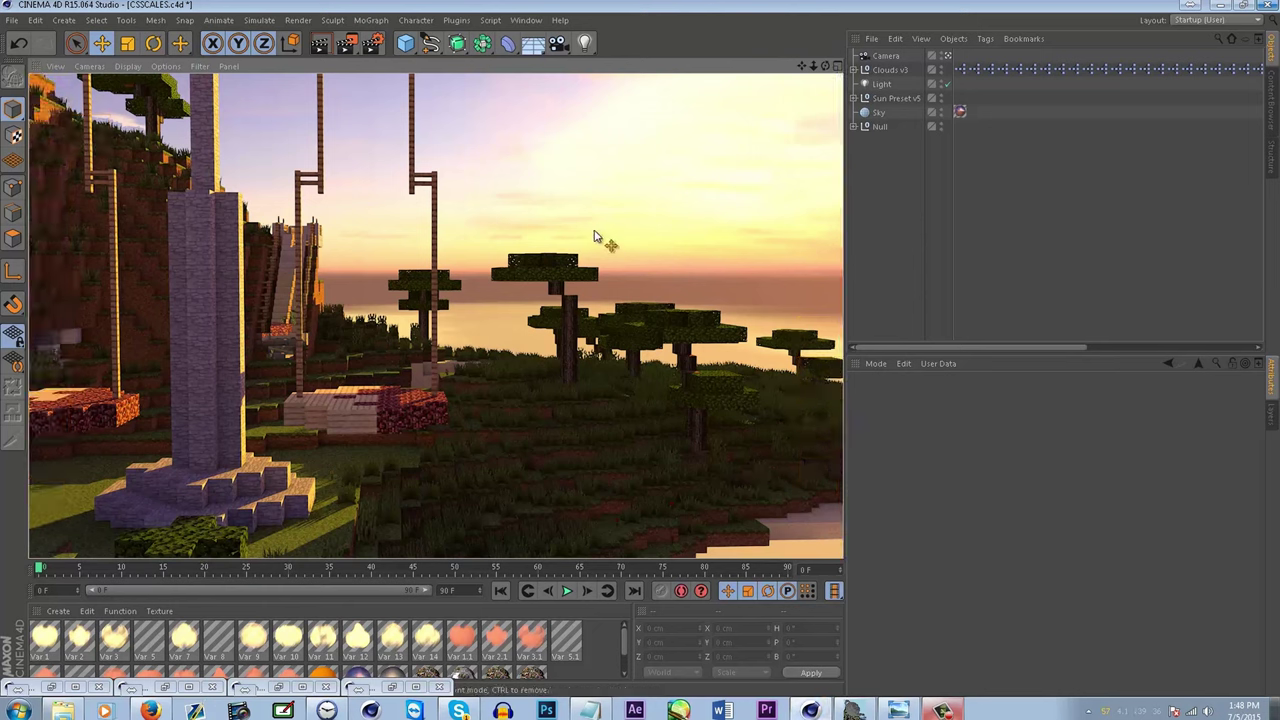
# - Add the Lens Effects effect to the Animation Settings render settings
pyautogui.click(372, 42)
pyautogui.click(114, 257)
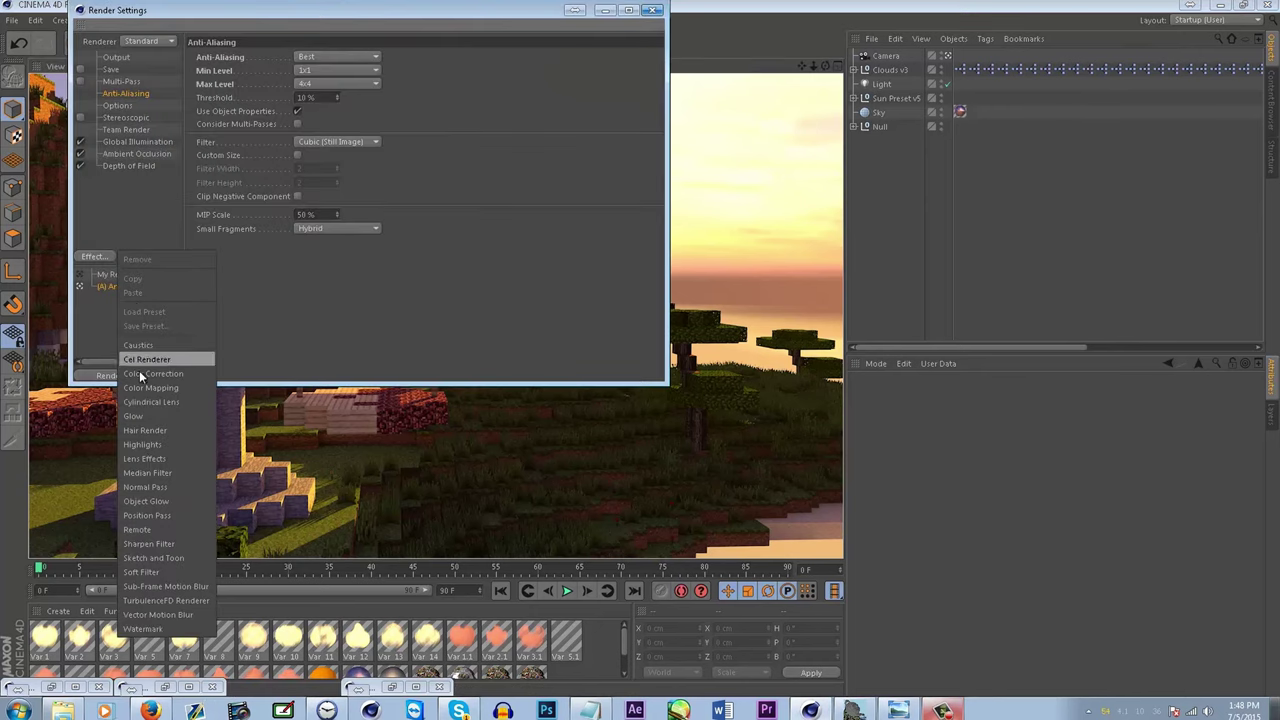
pyautogui.click(143, 458)
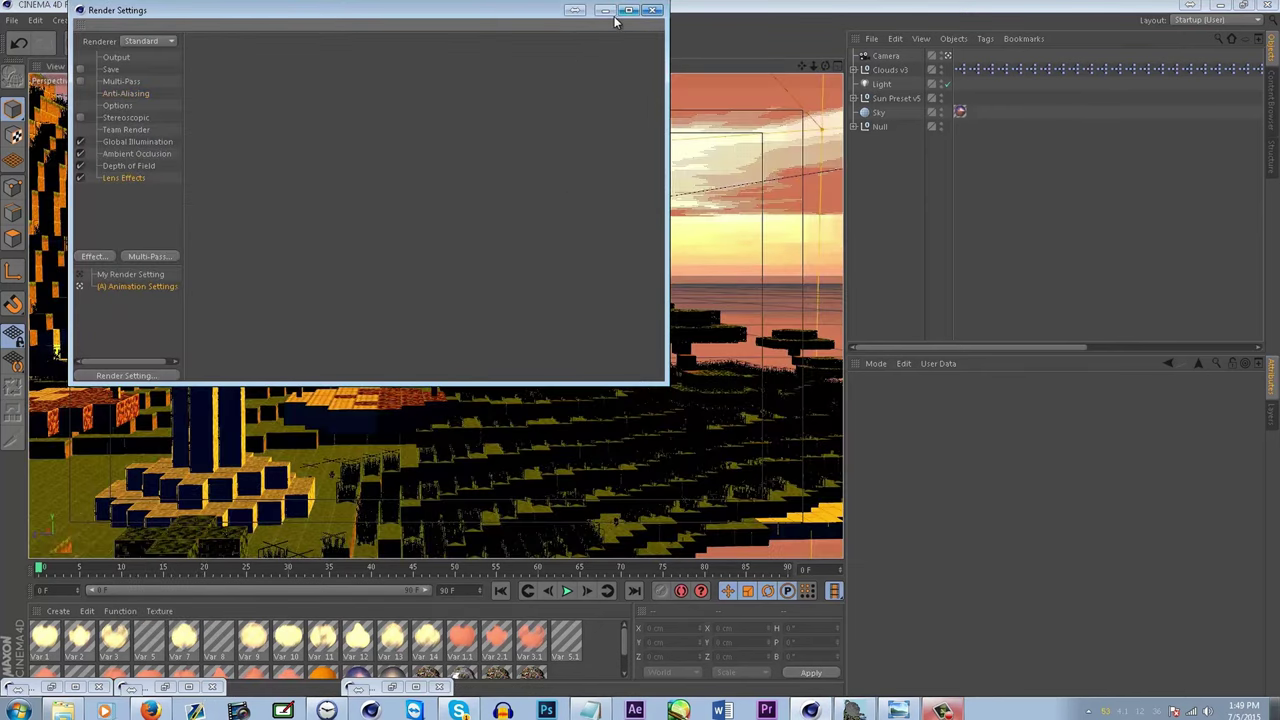
pyautogui.click(652, 10)
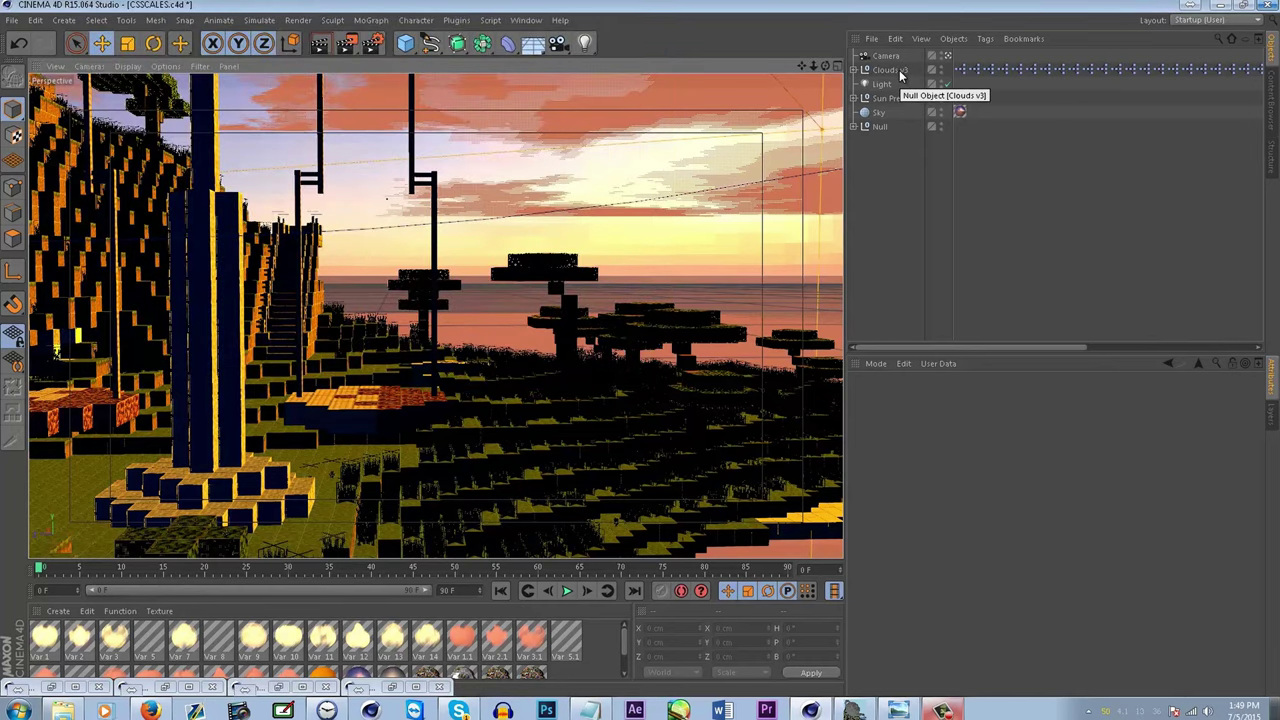
# - Render only the active Sun Preset v5 object to preview its lens flare, and clear the selection
pyautogui.click(888, 98)
pyautogui.click(298, 20)
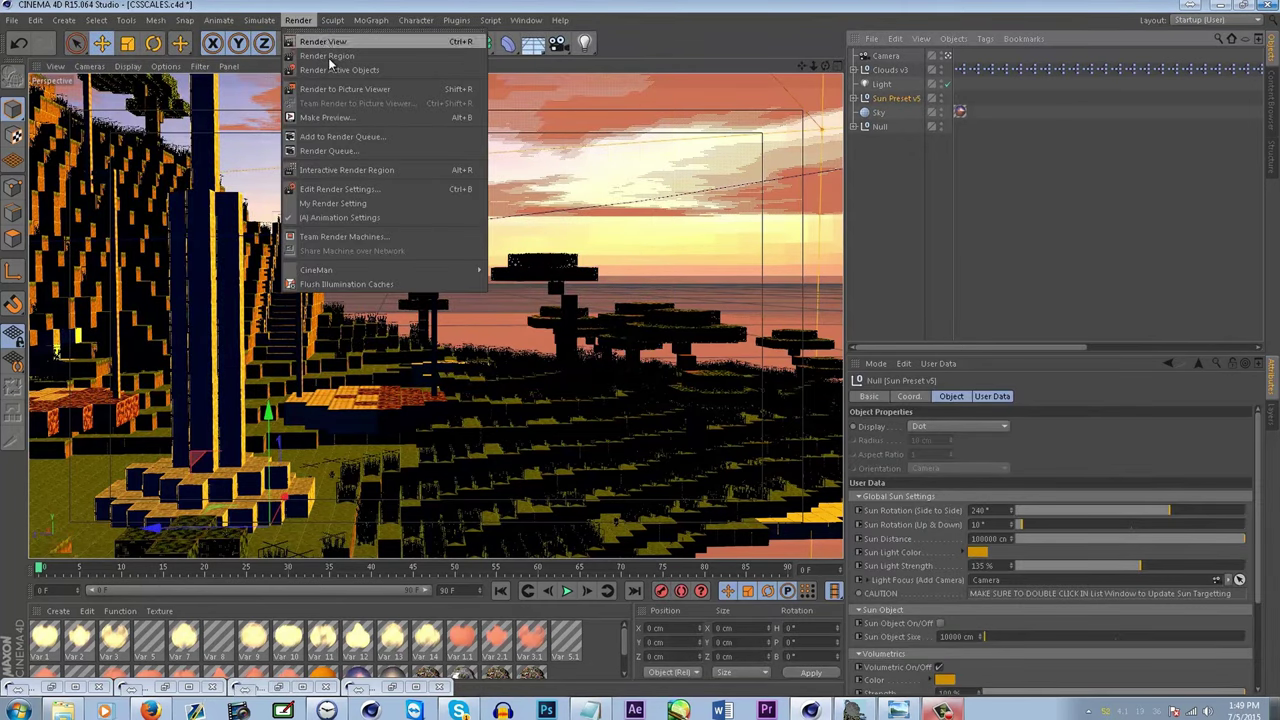
pyautogui.click(329, 65)
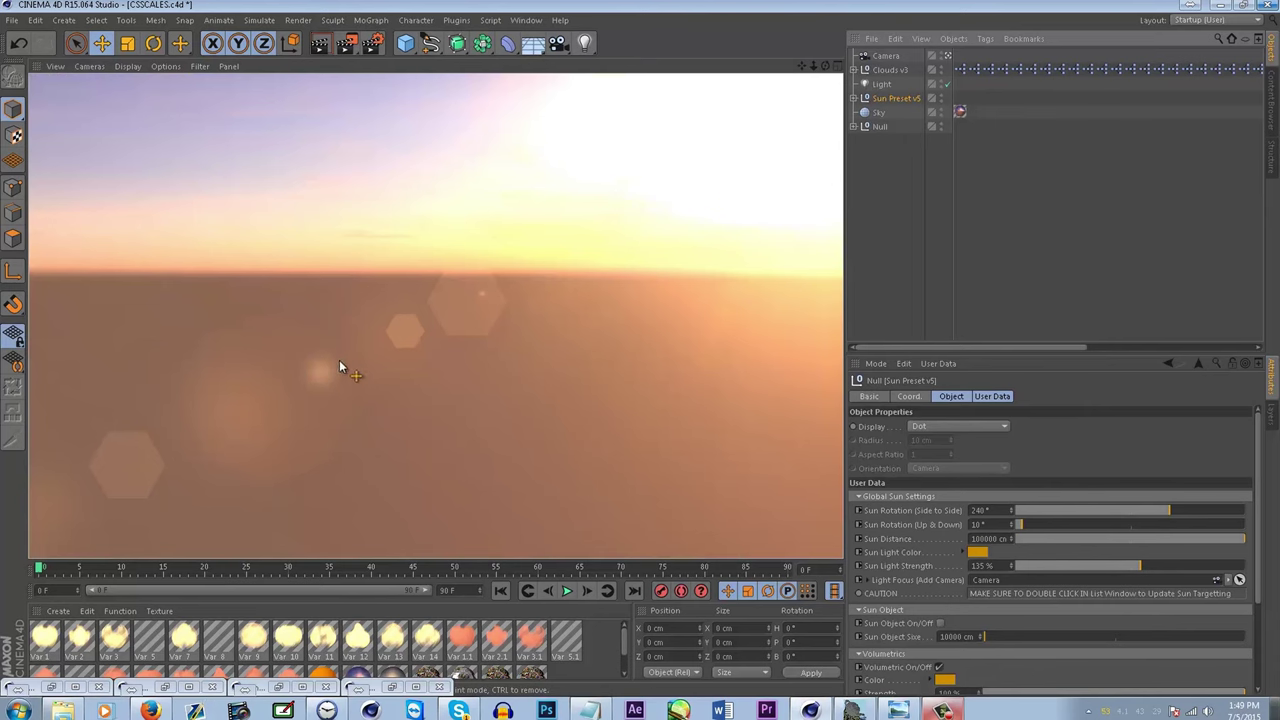
pyautogui.click(1160, 240)
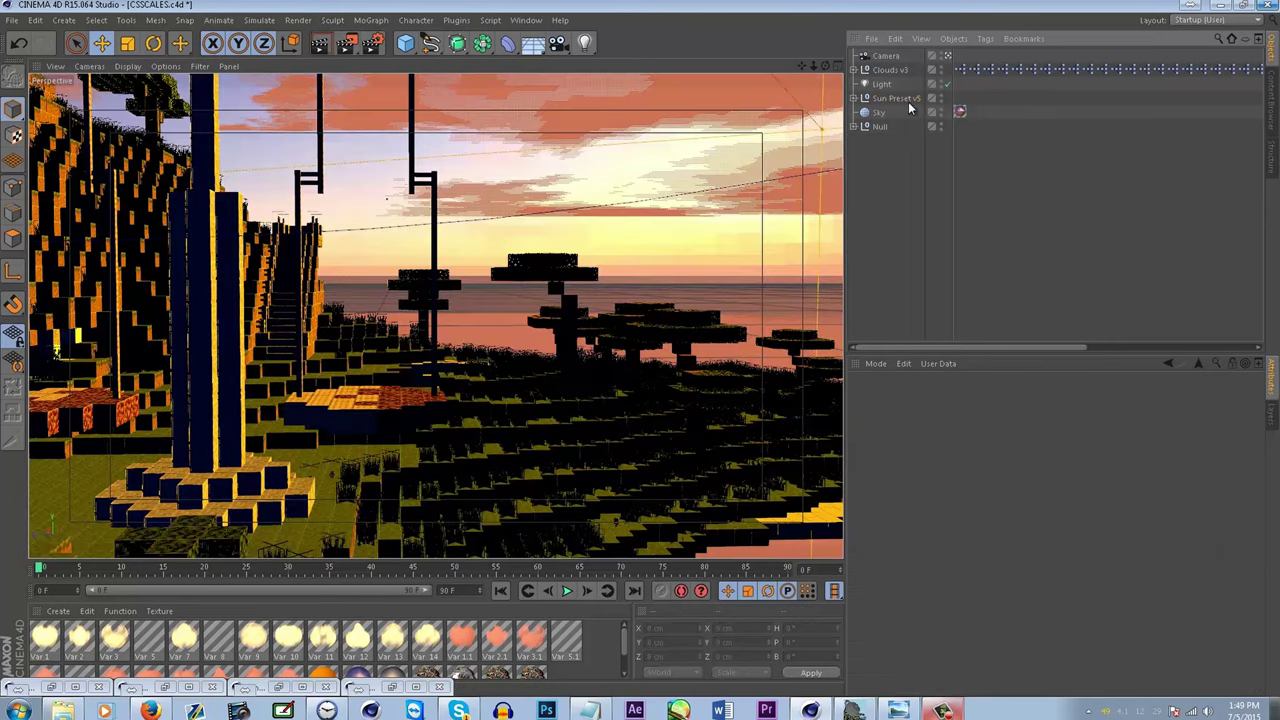
# - Set the Clouds v3 cloud counts to 7 in X, Y and Z and Cloud Dispersion X to 3222 cm
pyautogui.click(888, 72)
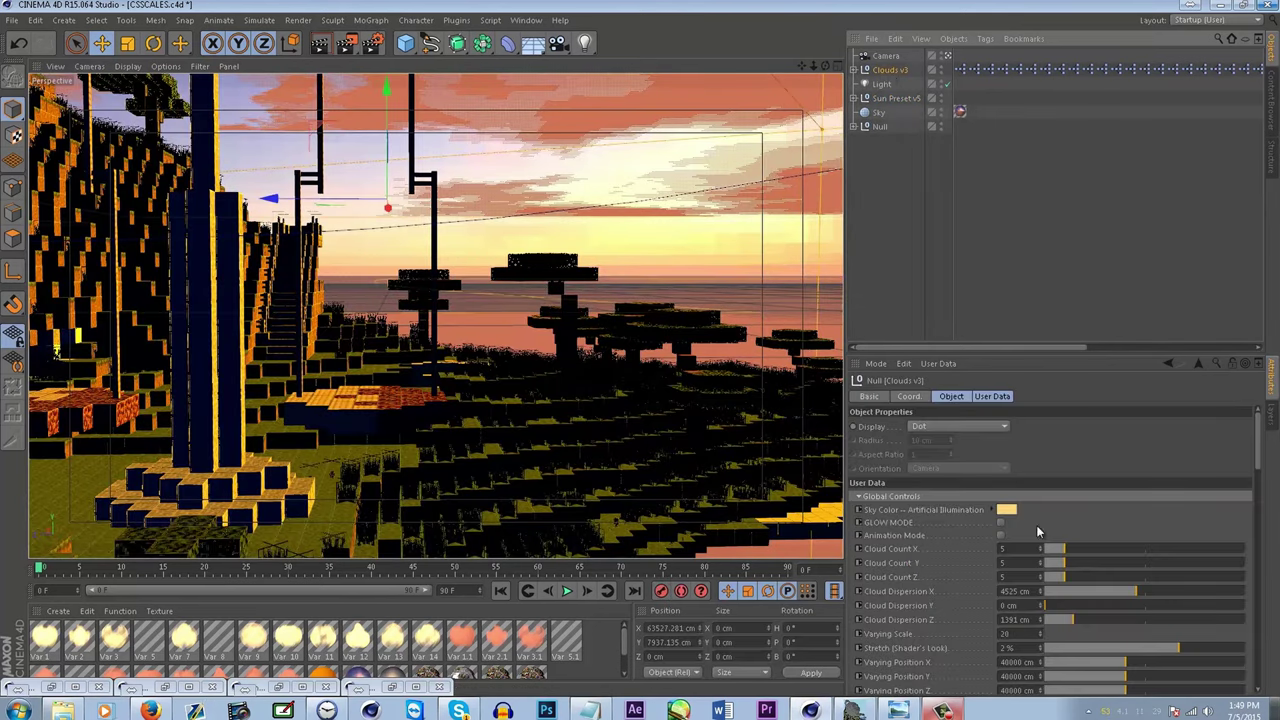
pyautogui.moveTo(1063, 549)
pyautogui.mouseDown()
pyautogui.moveTo(1104, 550)
pyautogui.moveTo(1086, 547)
pyautogui.mouseUp()
pyautogui.click(1083, 562)
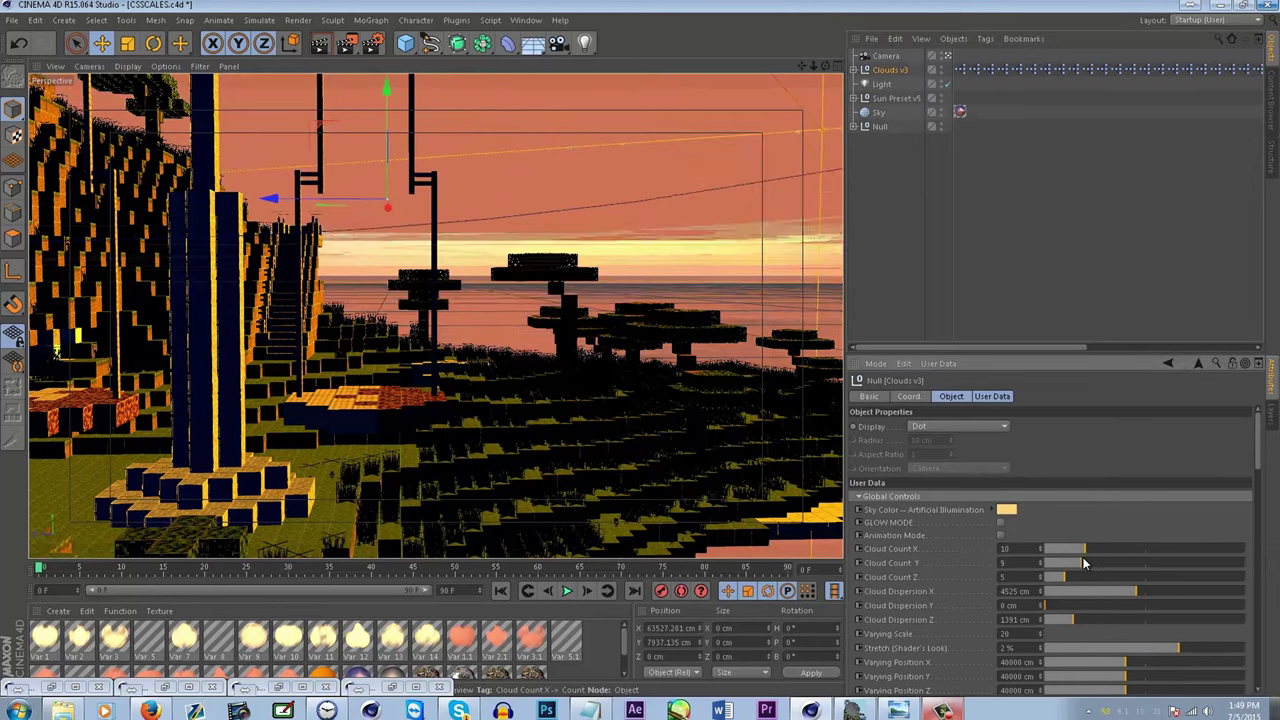
pyautogui.click(1074, 549)
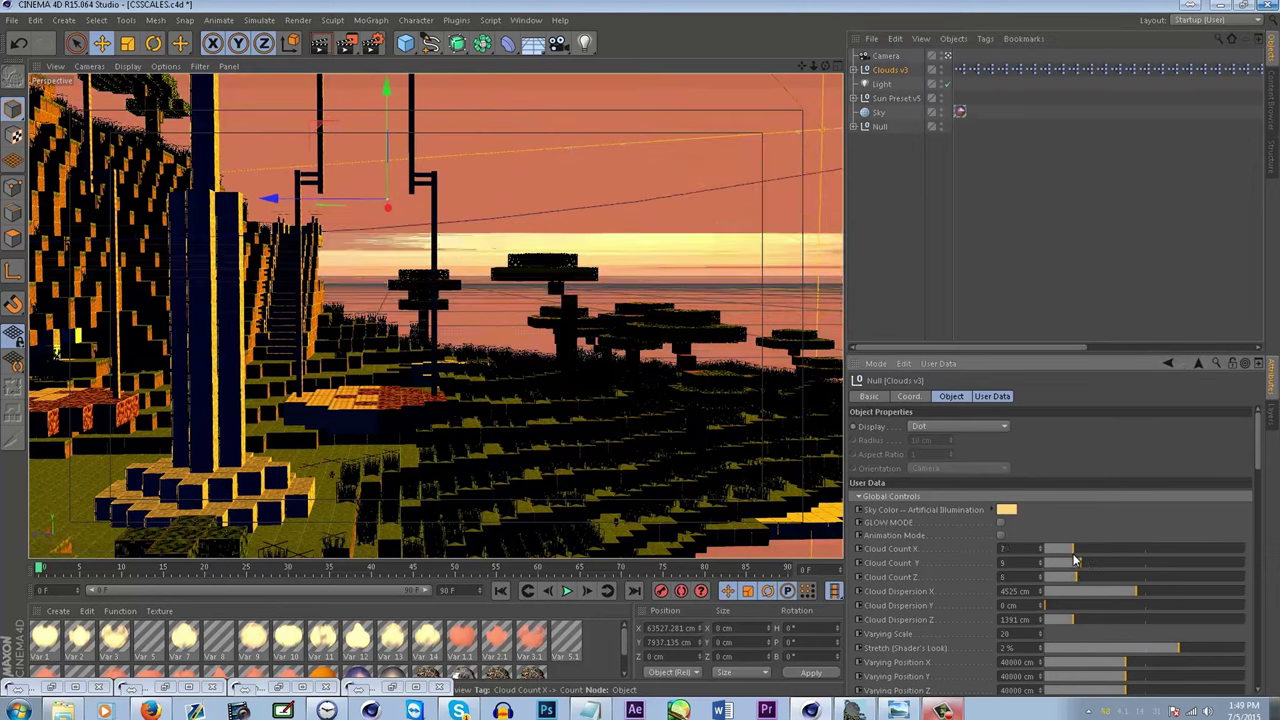
pyautogui.click(1073, 562)
pyautogui.moveTo(1075, 580); pyautogui.dragTo(1108, 595)
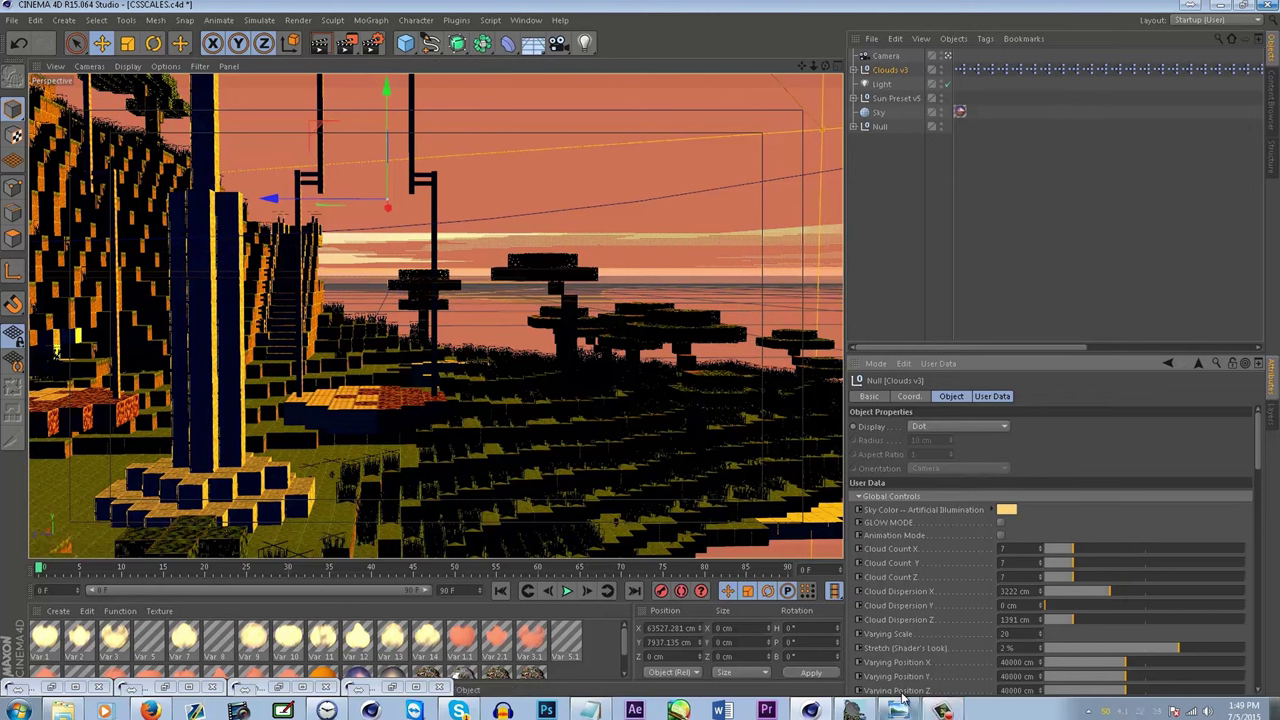
# - Render the view to preview the sunset scene with the adjusted cloud counts and dispersion
pyautogui.click(956, 714)
pyautogui.click(947, 712)
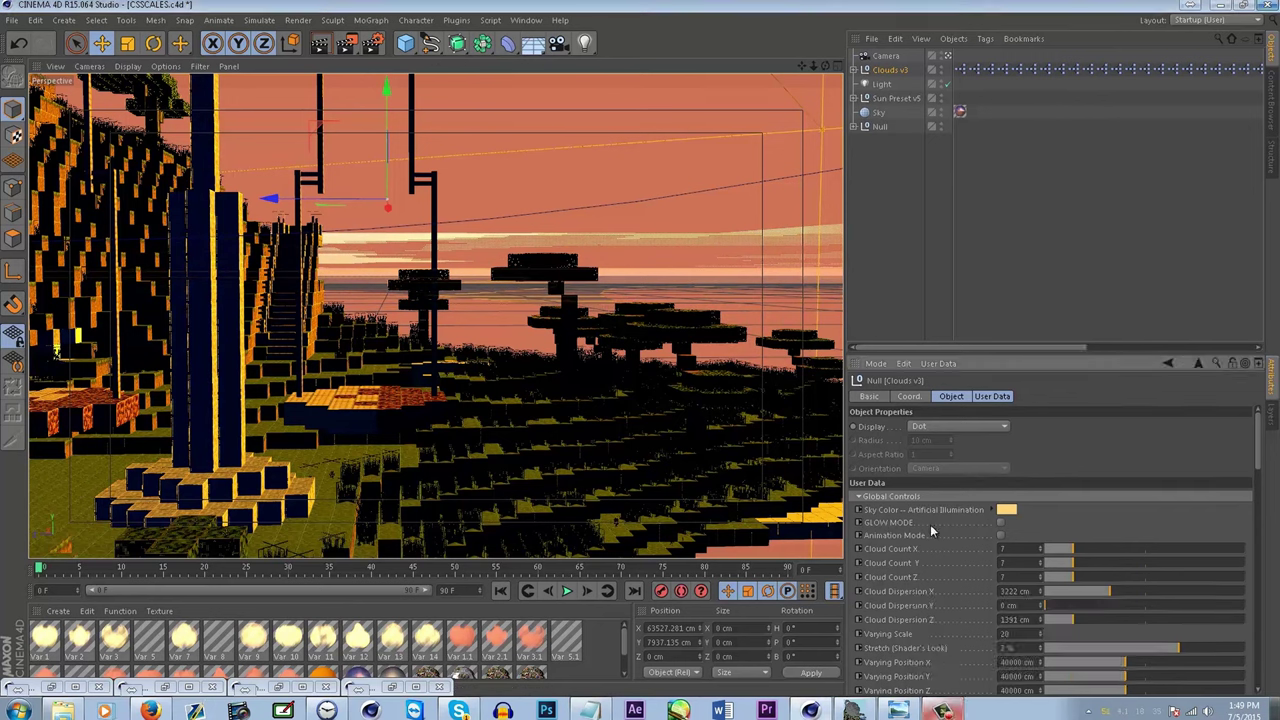
pyautogui.hotkey('ctrl', 'r')
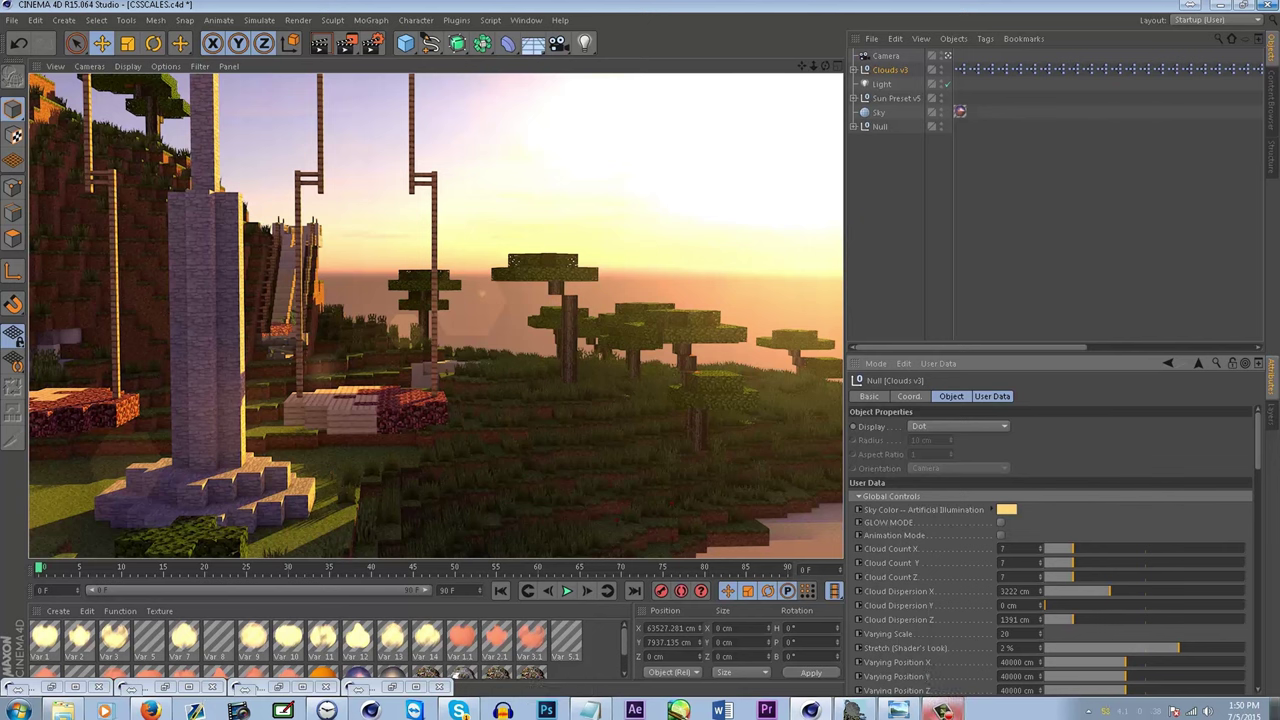
pyautogui.click(942, 710)
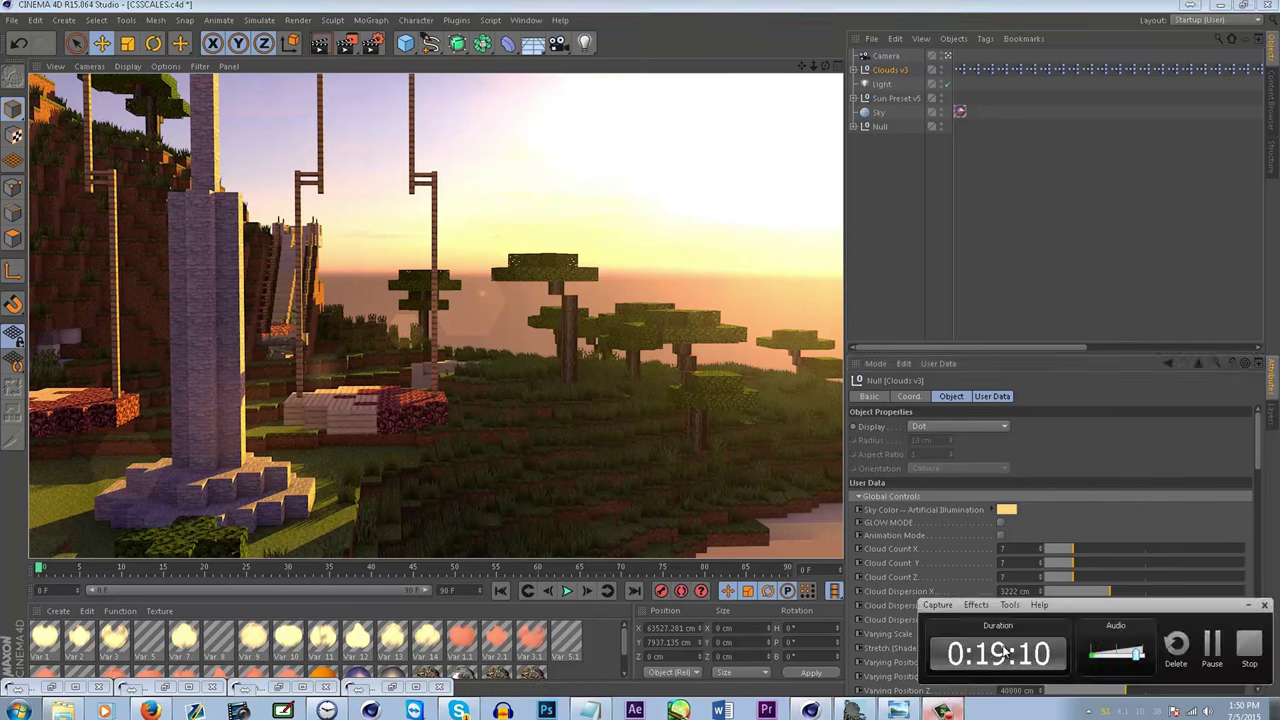